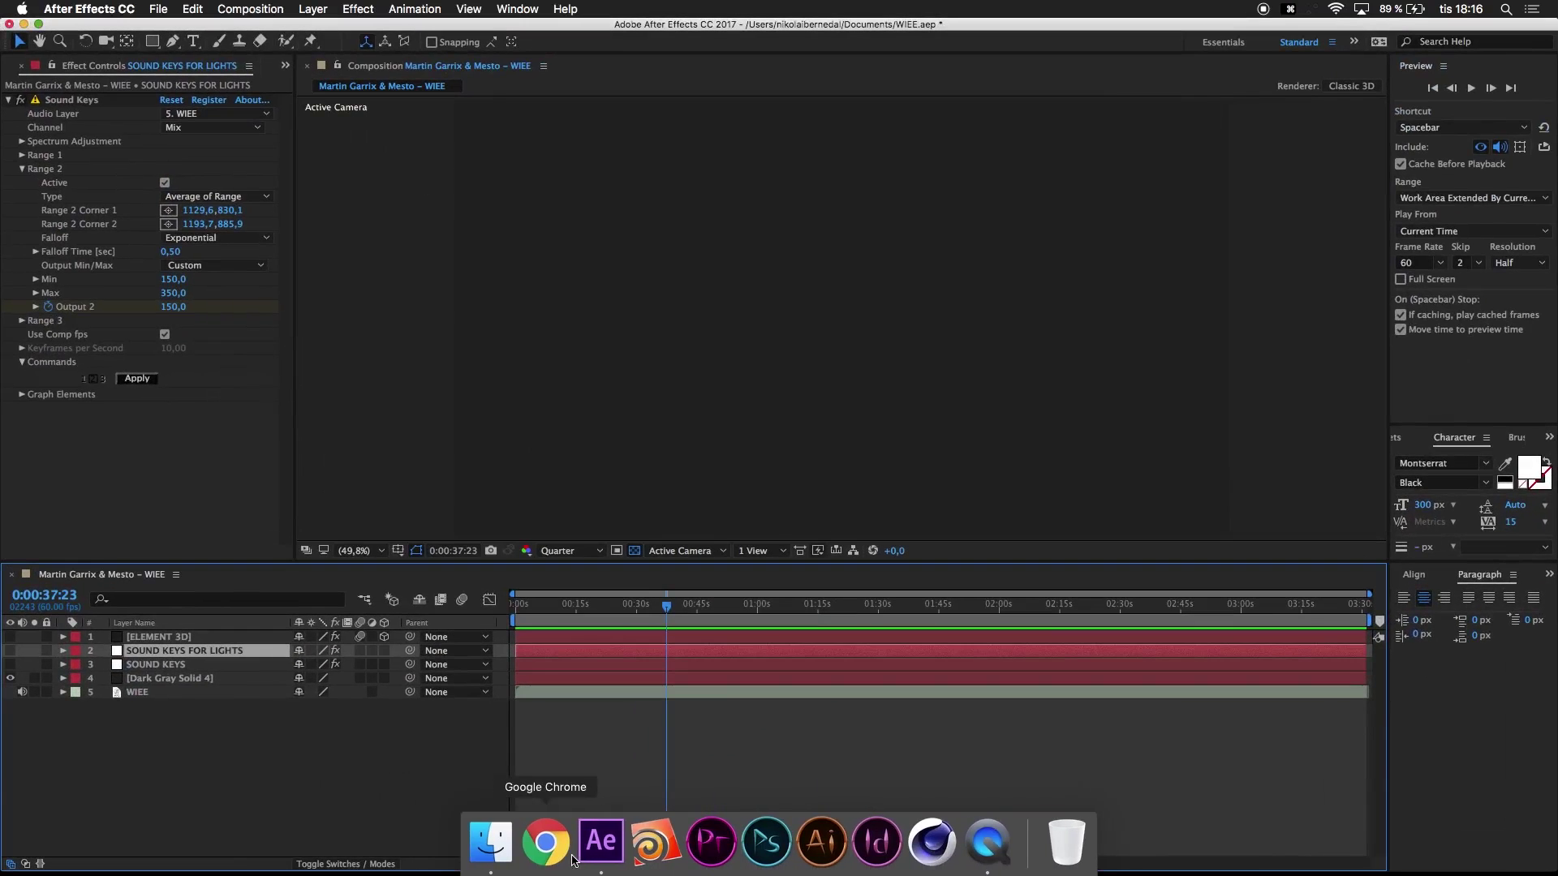
Step: Make the ELEMENT 3D sphere visible again and scrub through the song to watch it react
click(583, 607)
click(555, 607)
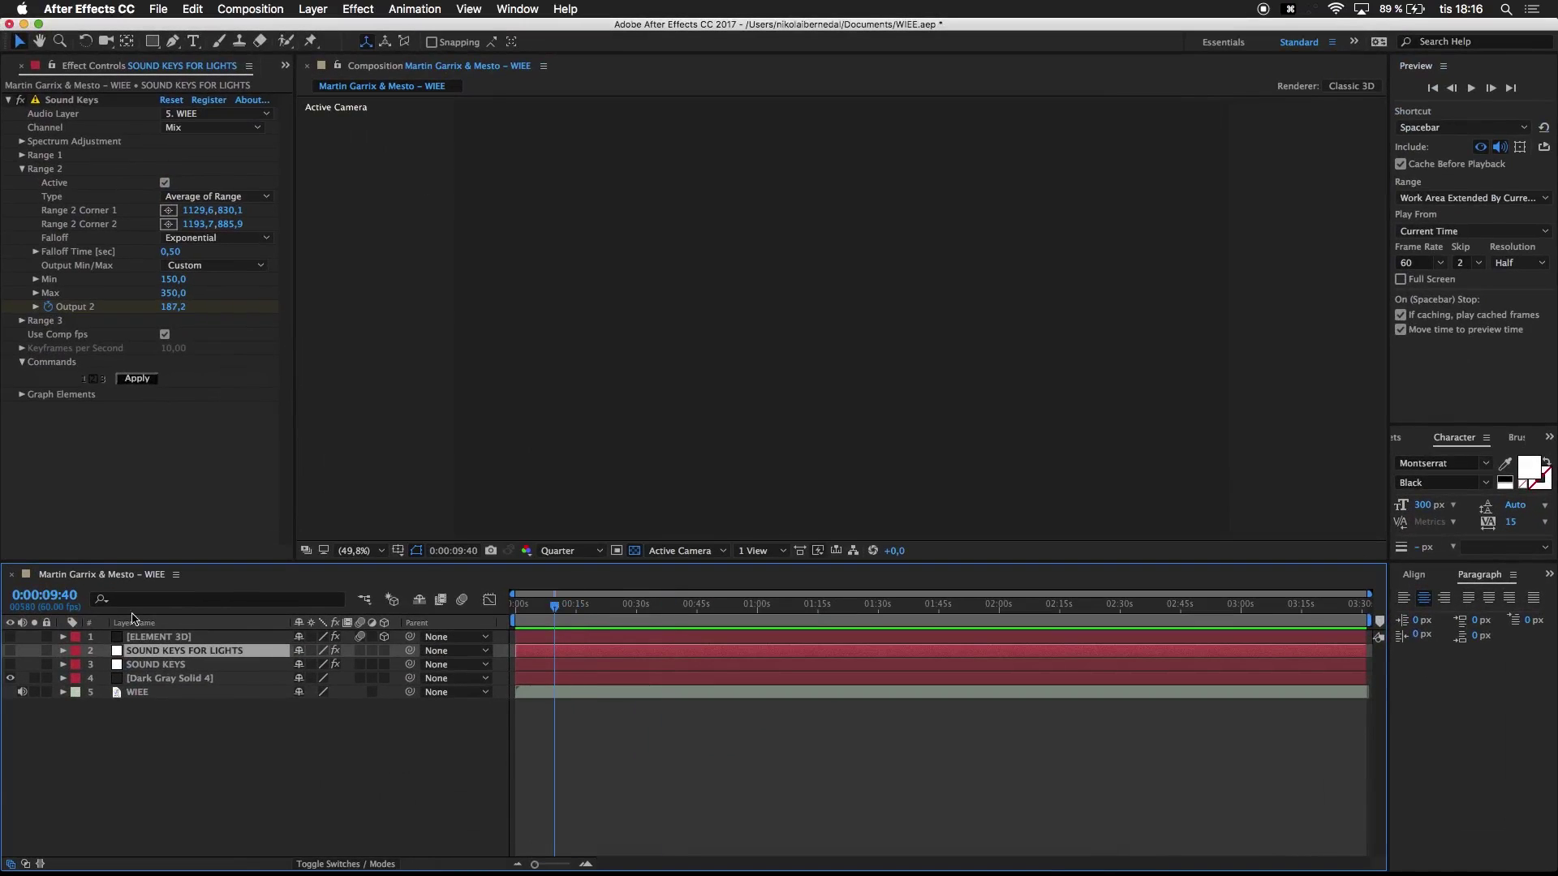
click(9, 637)
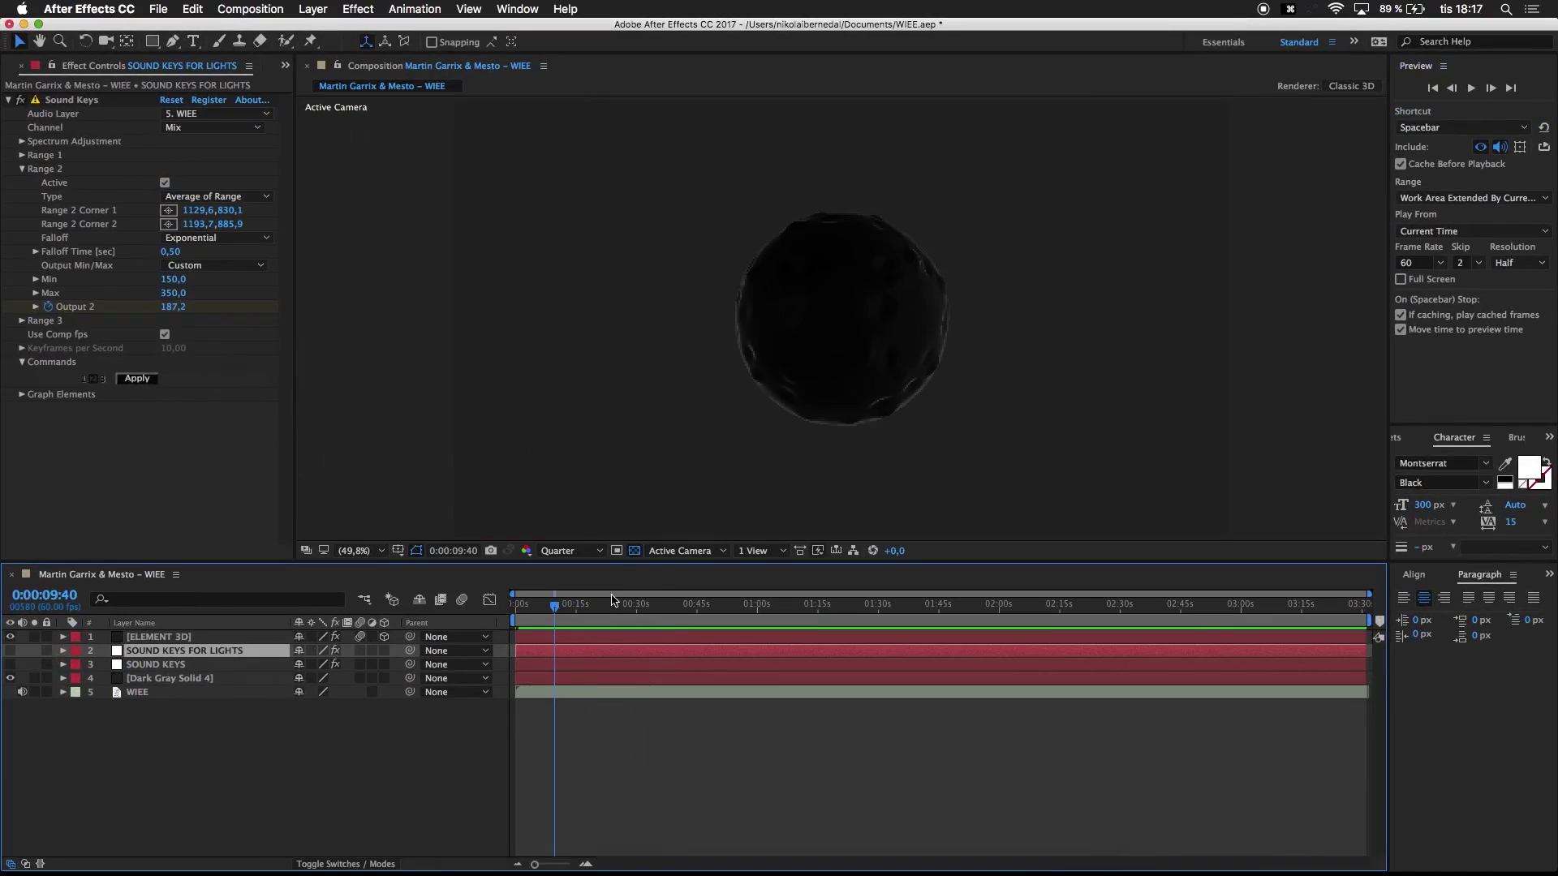
drag(564, 623, 810, 609)
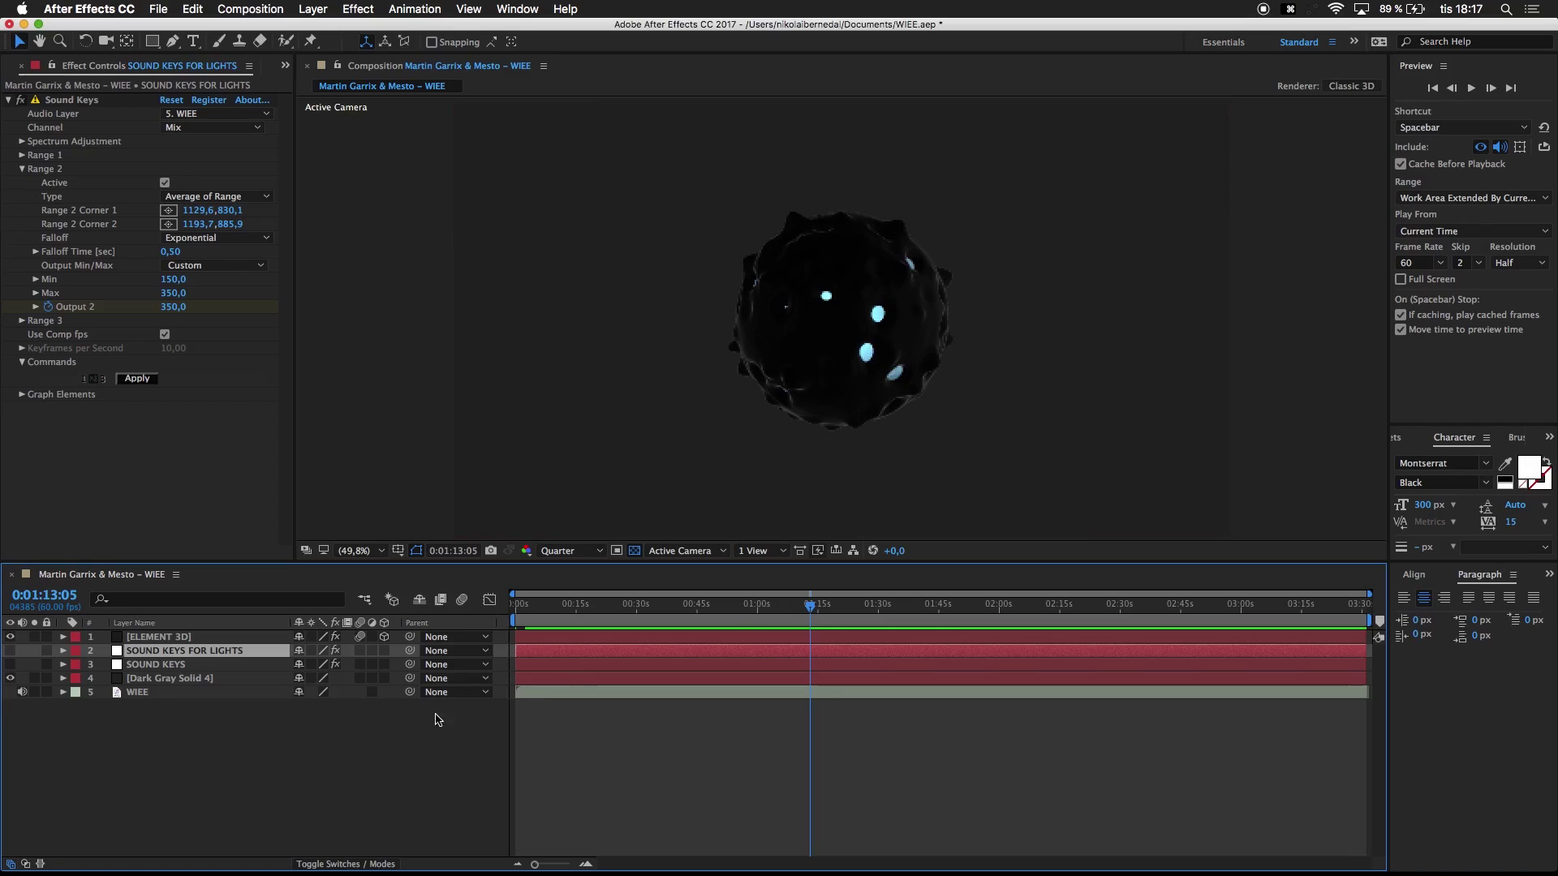
click(696, 620)
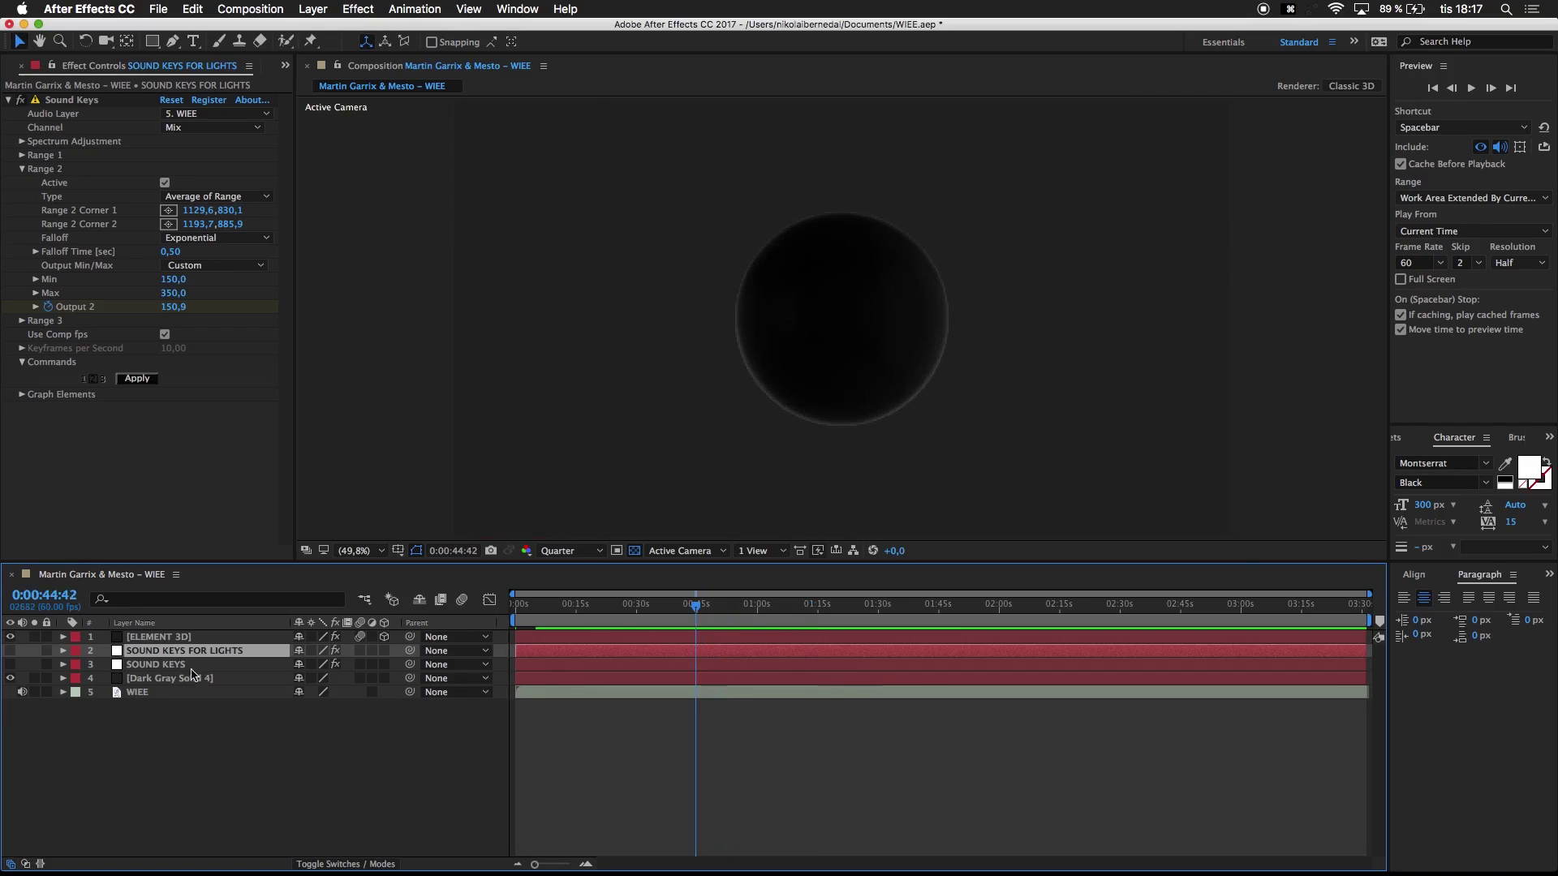
Step: Select the SOUND KEYS layer and briefly show its spectrum display in the viewer
click(160, 680)
click(163, 665)
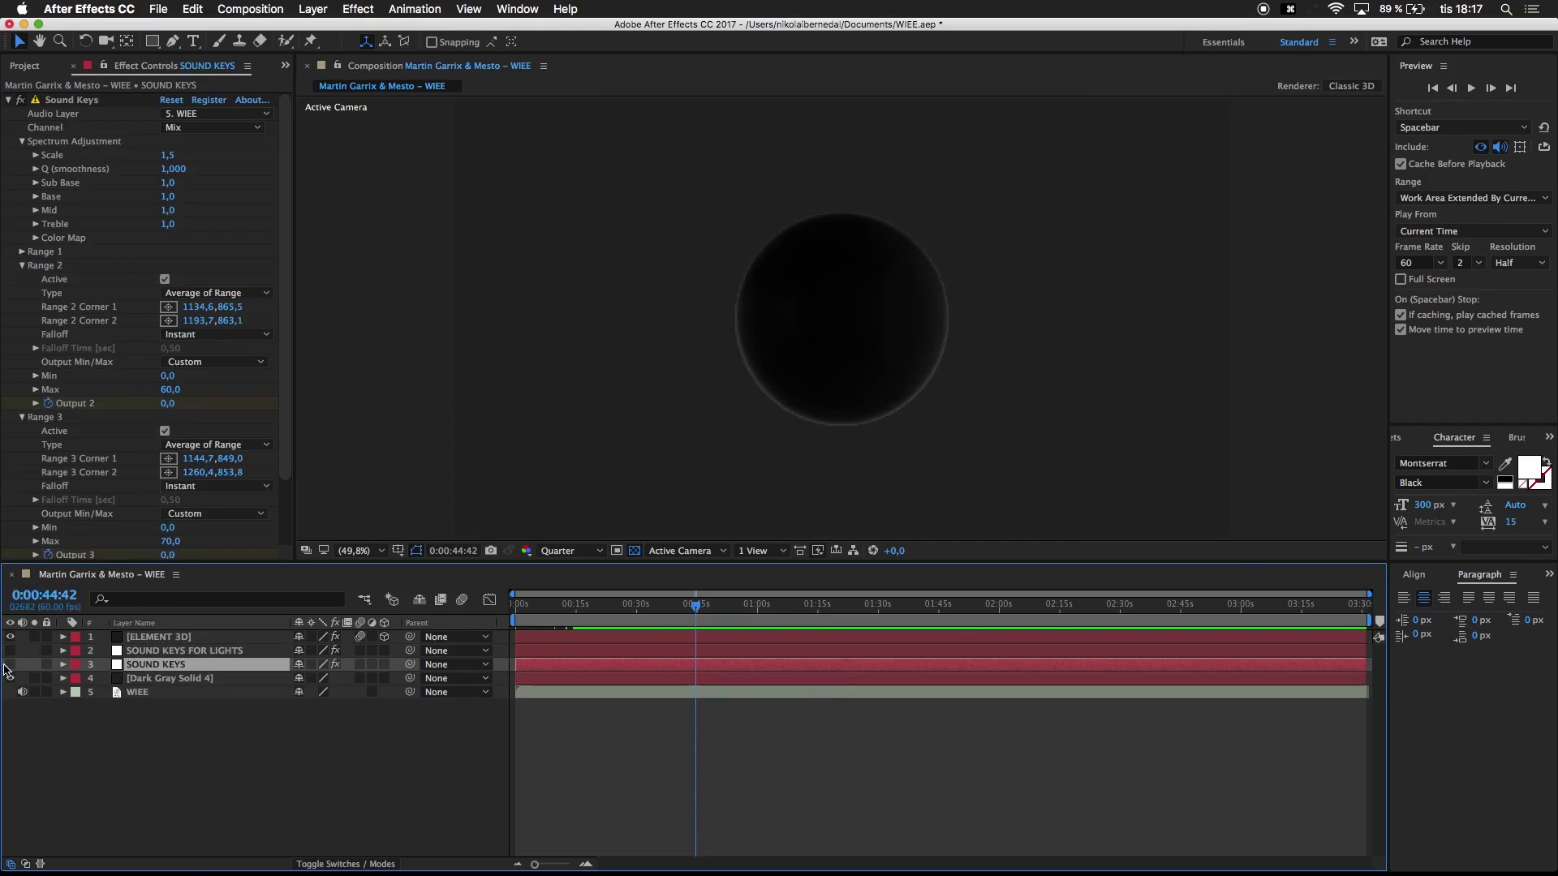
click(10, 670)
drag(10, 670, 10, 680)
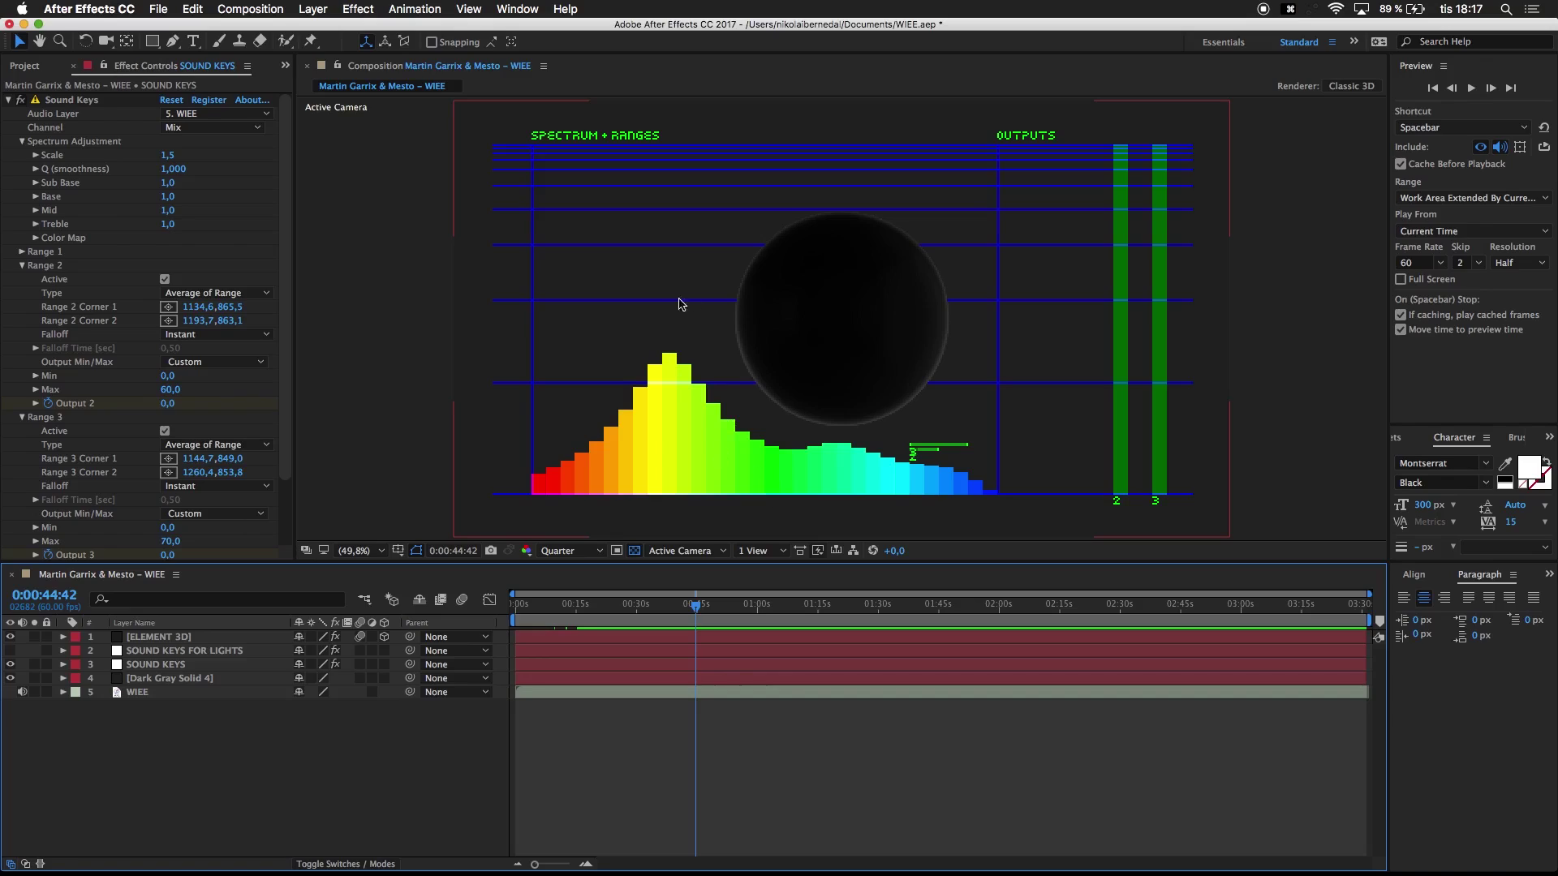
click(11, 665)
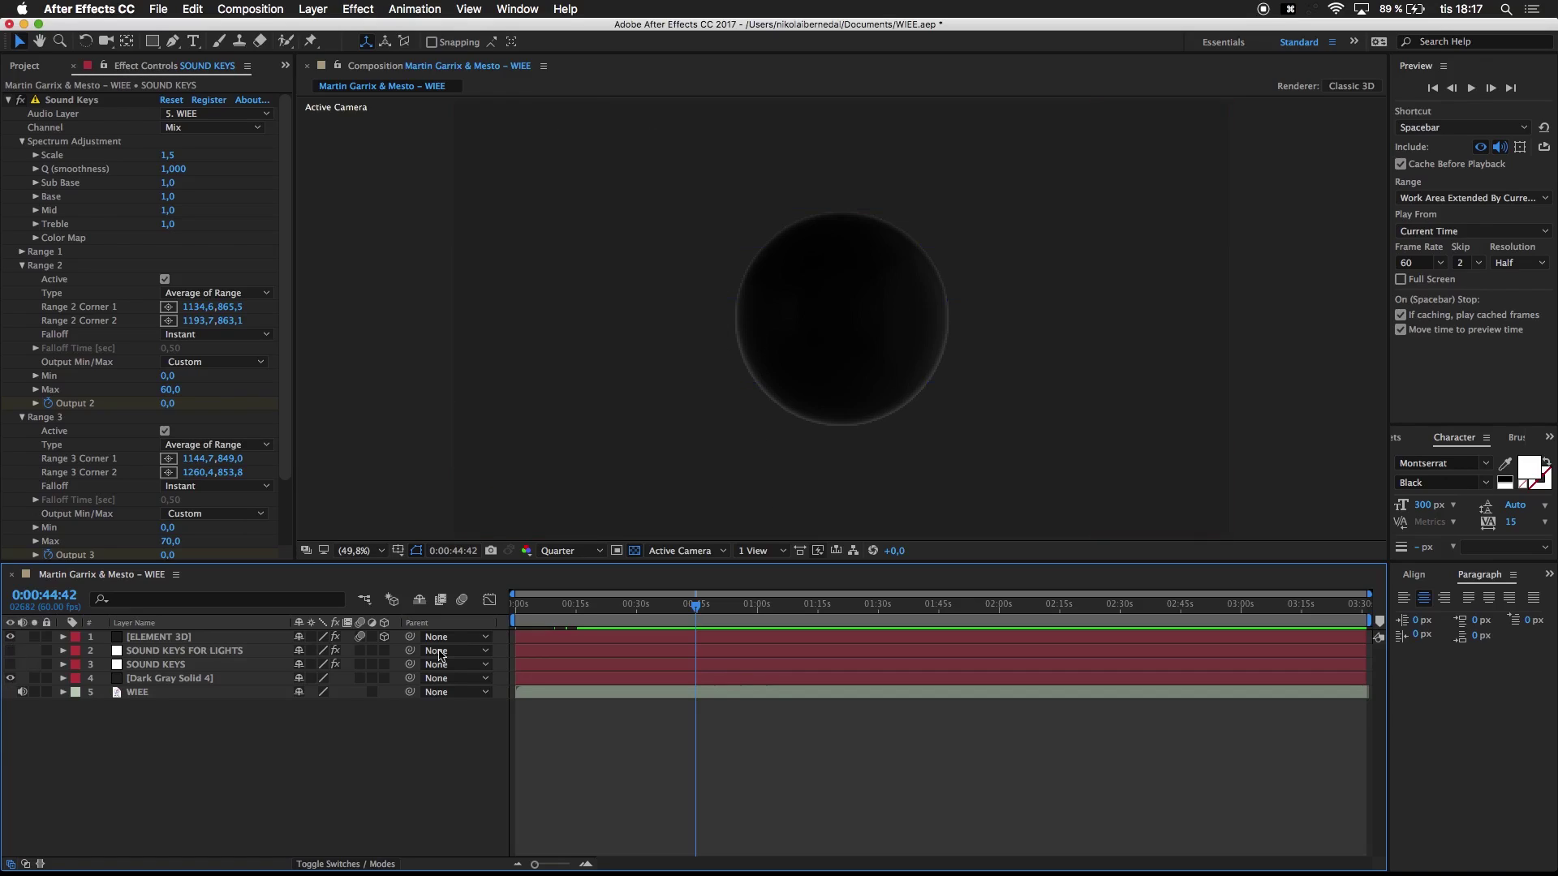
Step: Scrub back to around 0:01:08 and play a preview of the reacting lights
drag(613, 615, 886, 641)
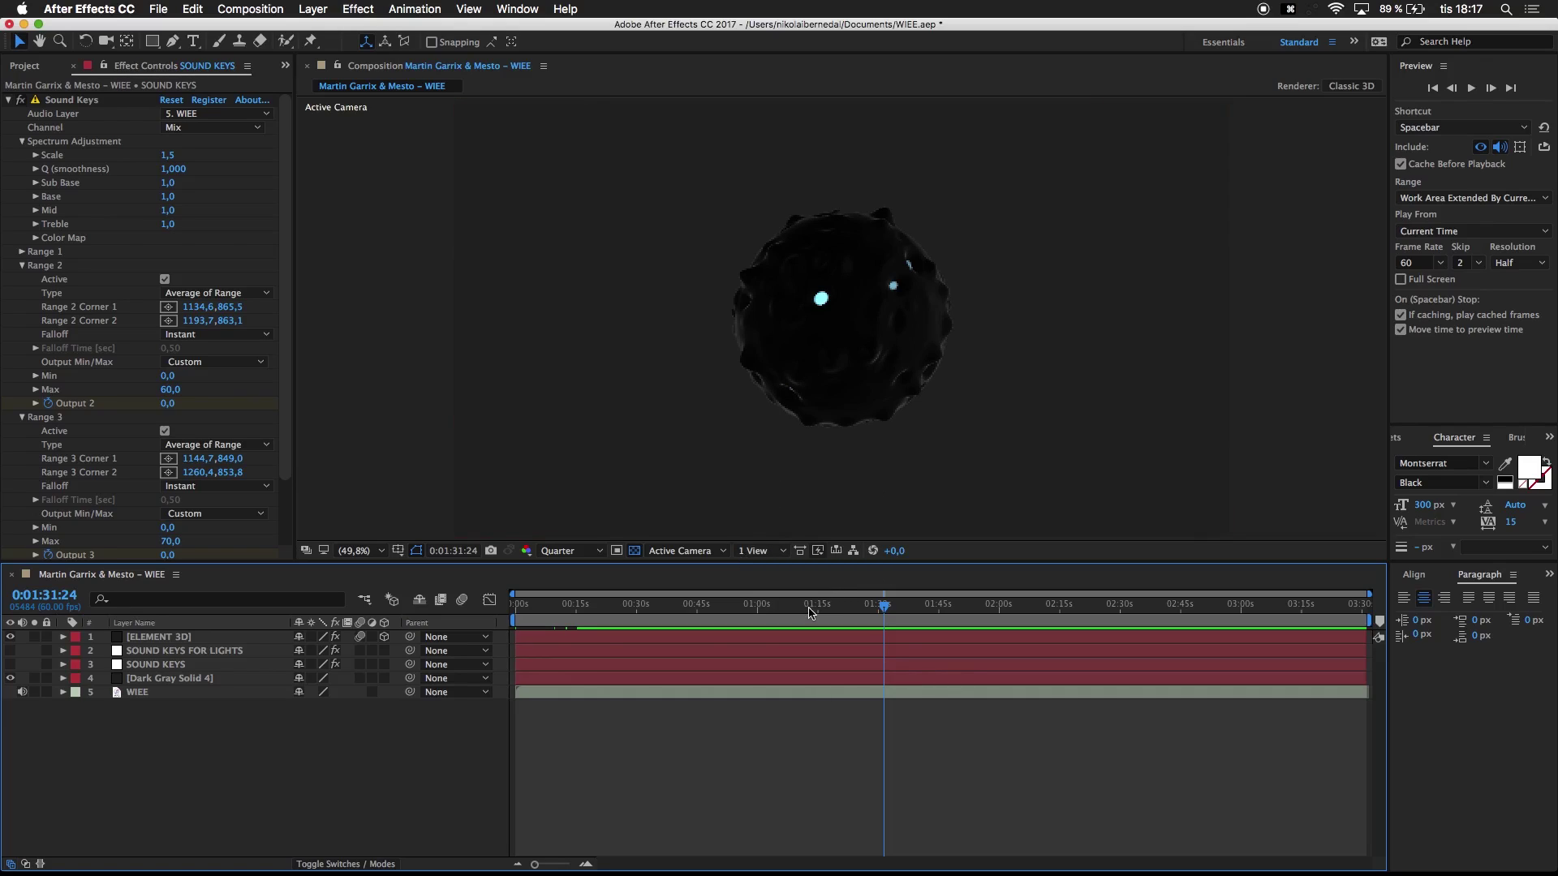
drag(808, 613, 793, 614)
key(space)
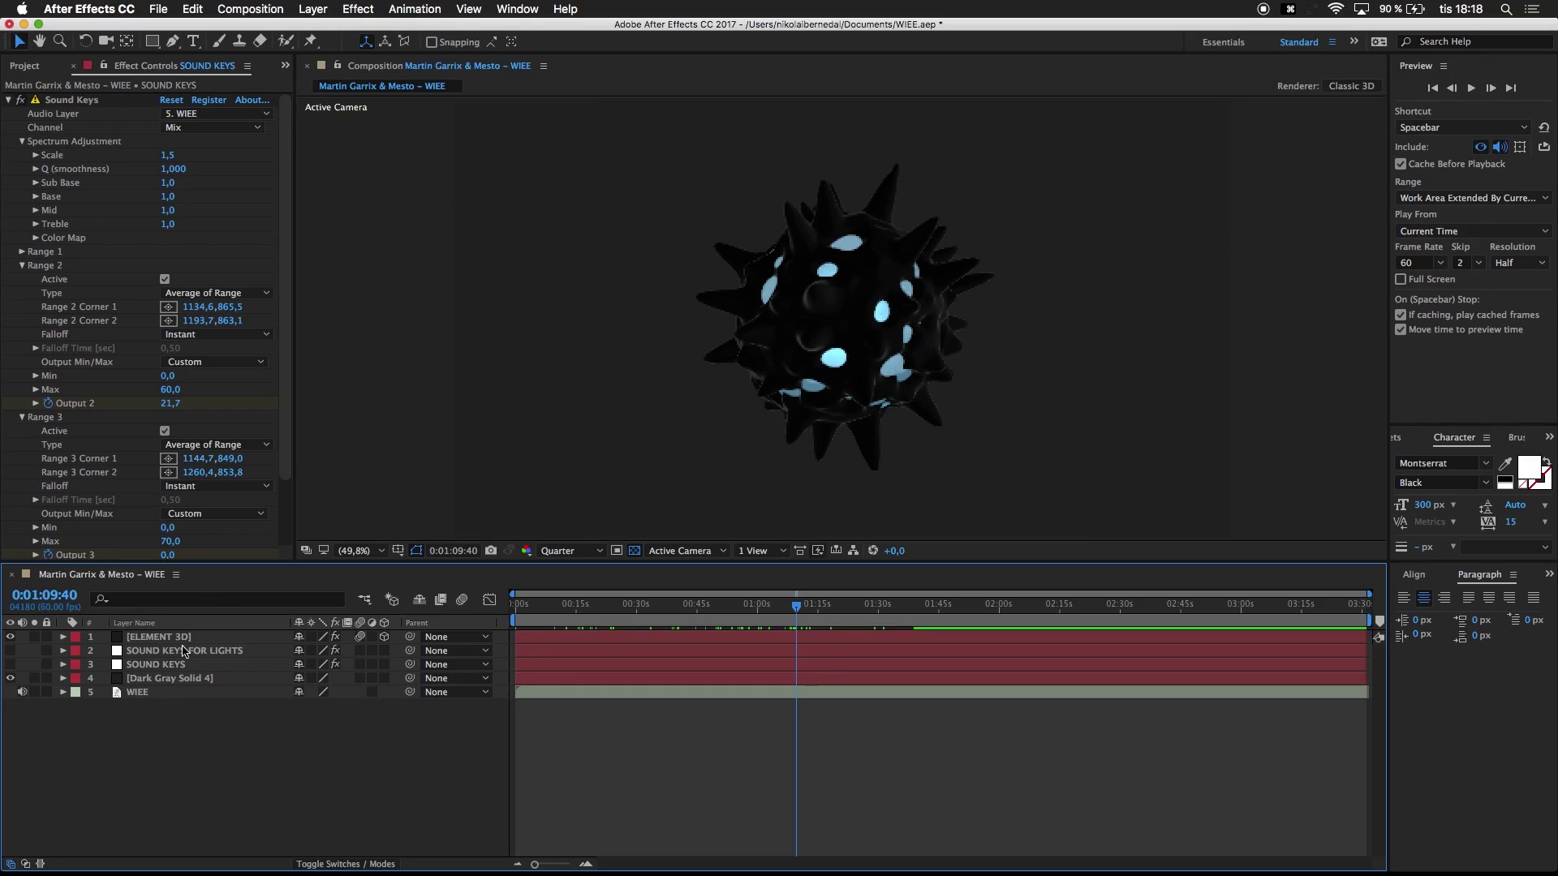
Step: Rename the Dark Gray Solid layer to 'Background' and enlarge the right panel group
click(166, 678)
click(135, 665)
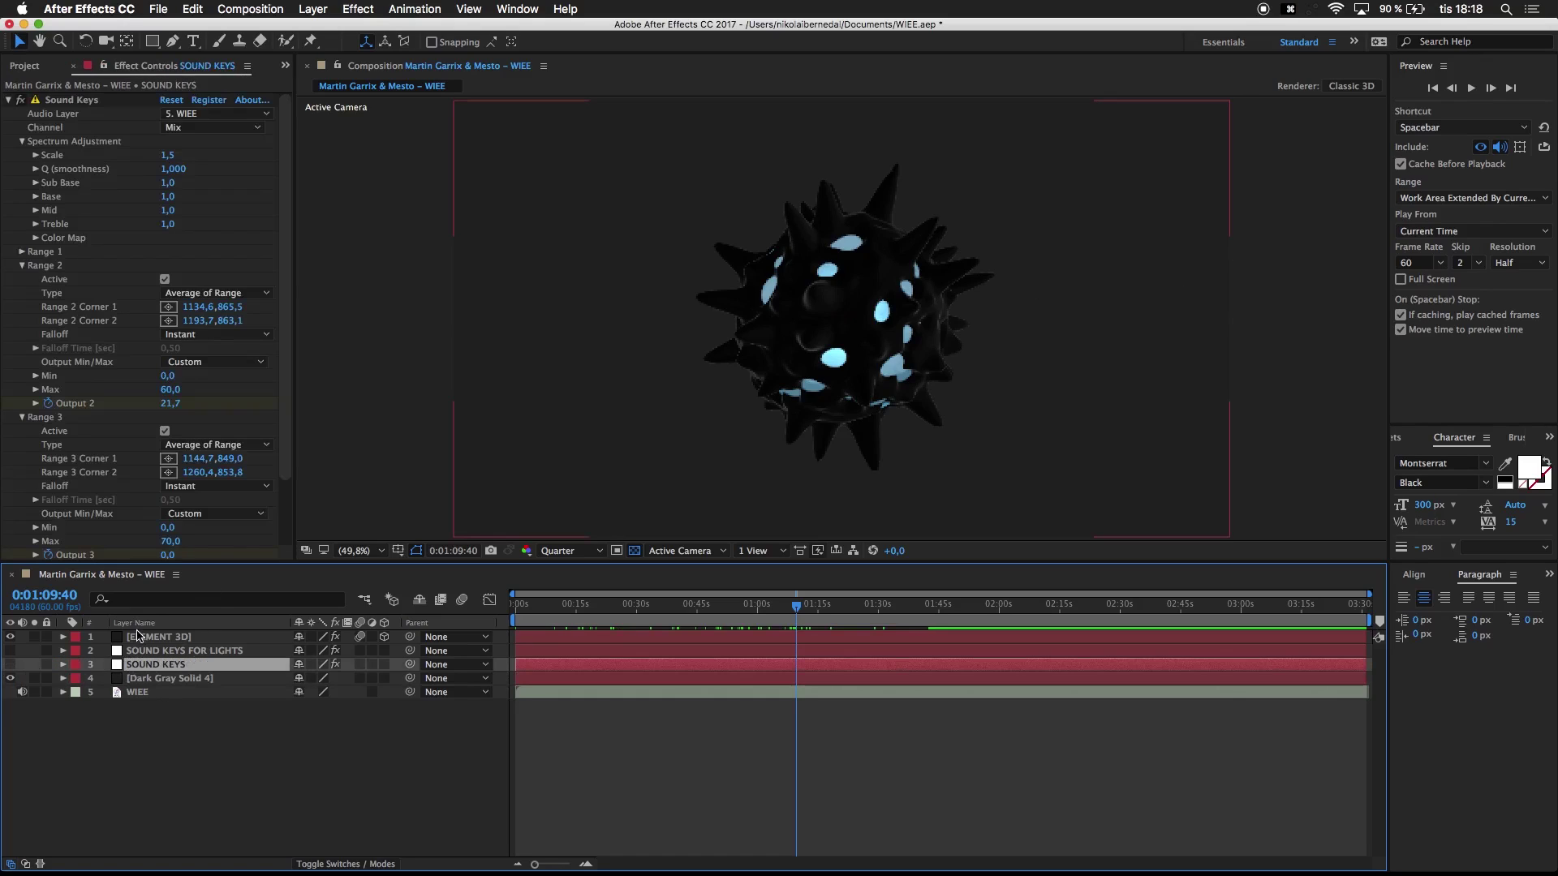
click(137, 639)
click(135, 680)
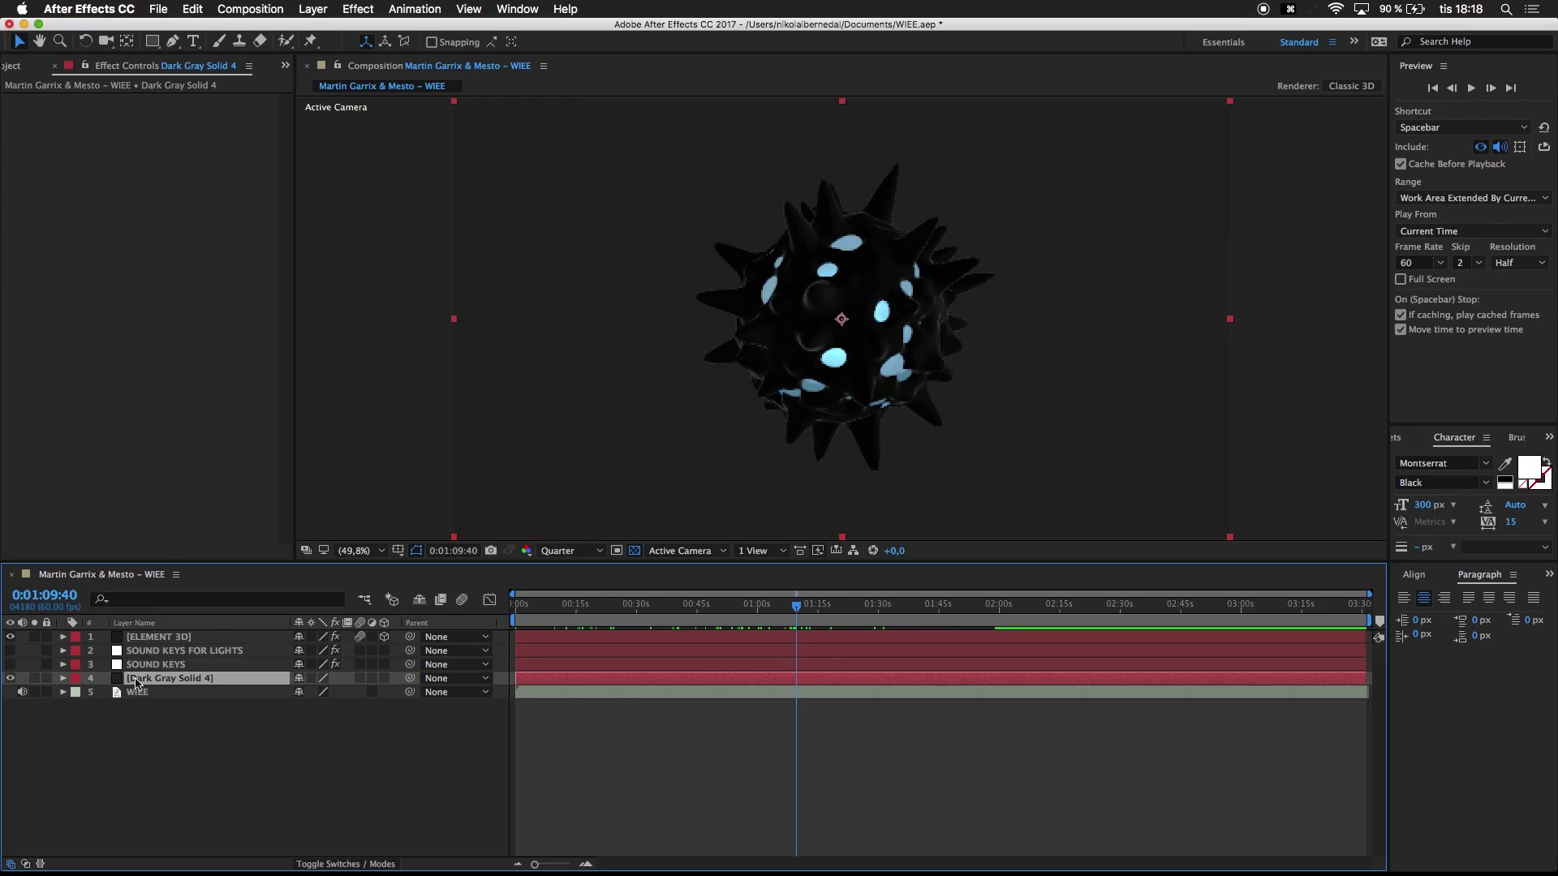
key(Return)
text(B)
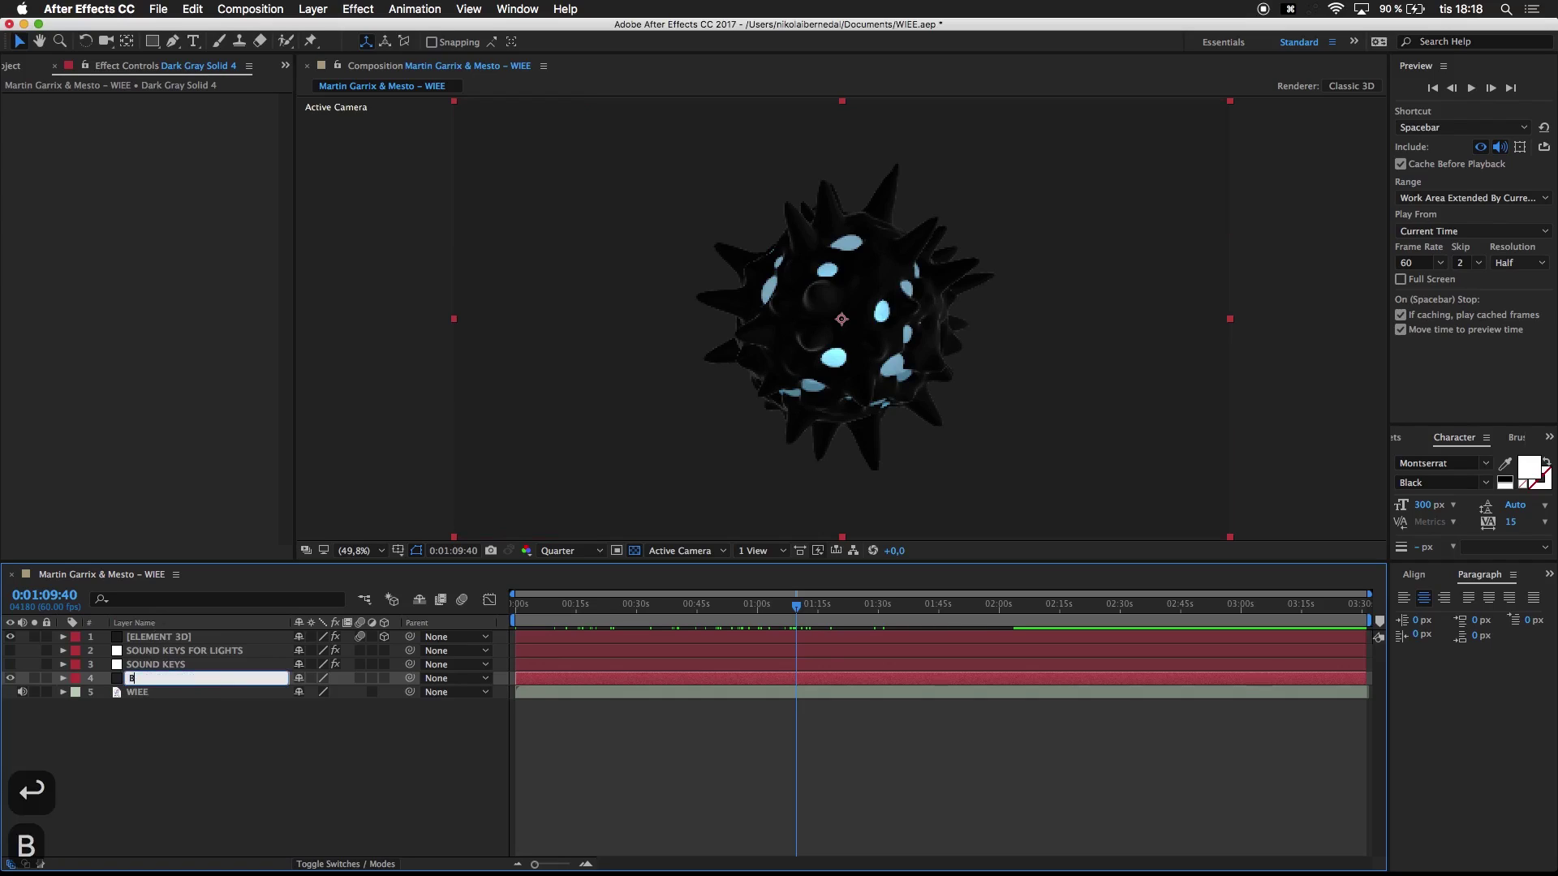
text(ackground)
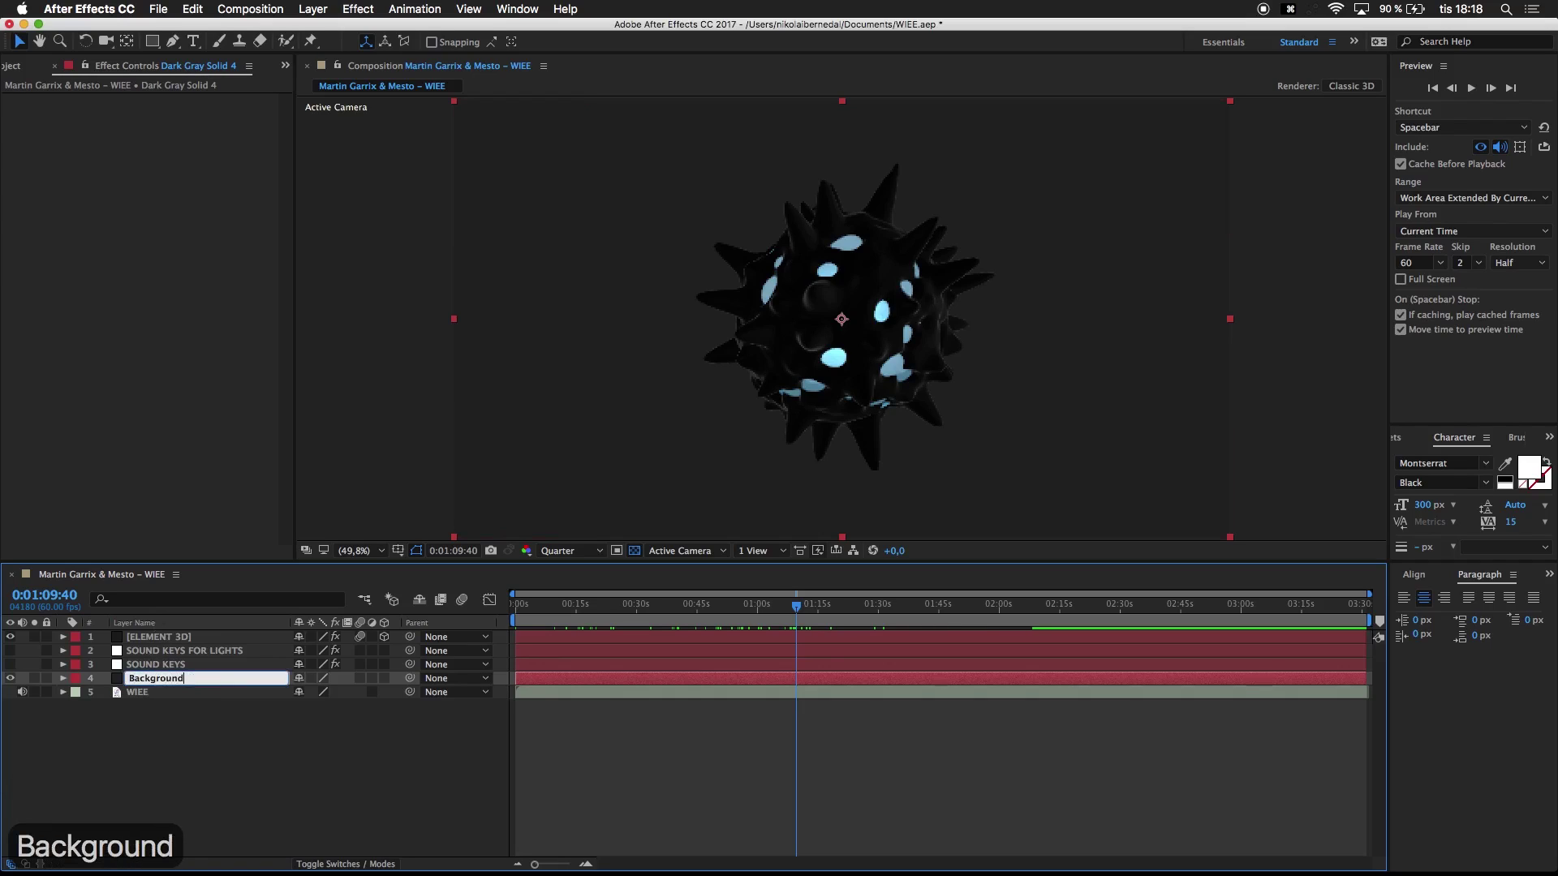
key(Return)
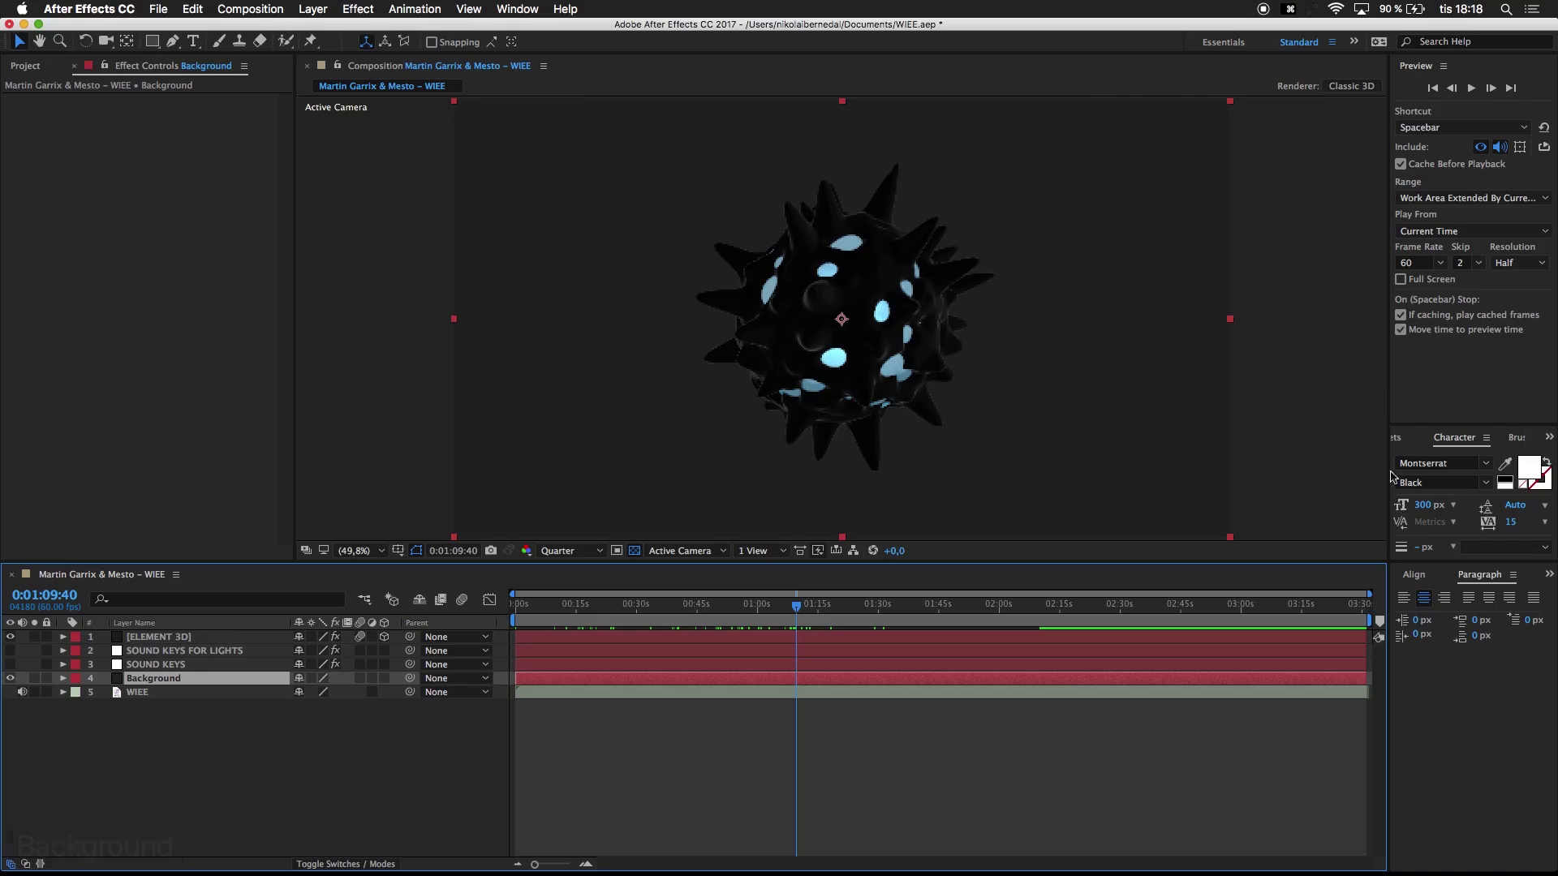
click(1427, 430)
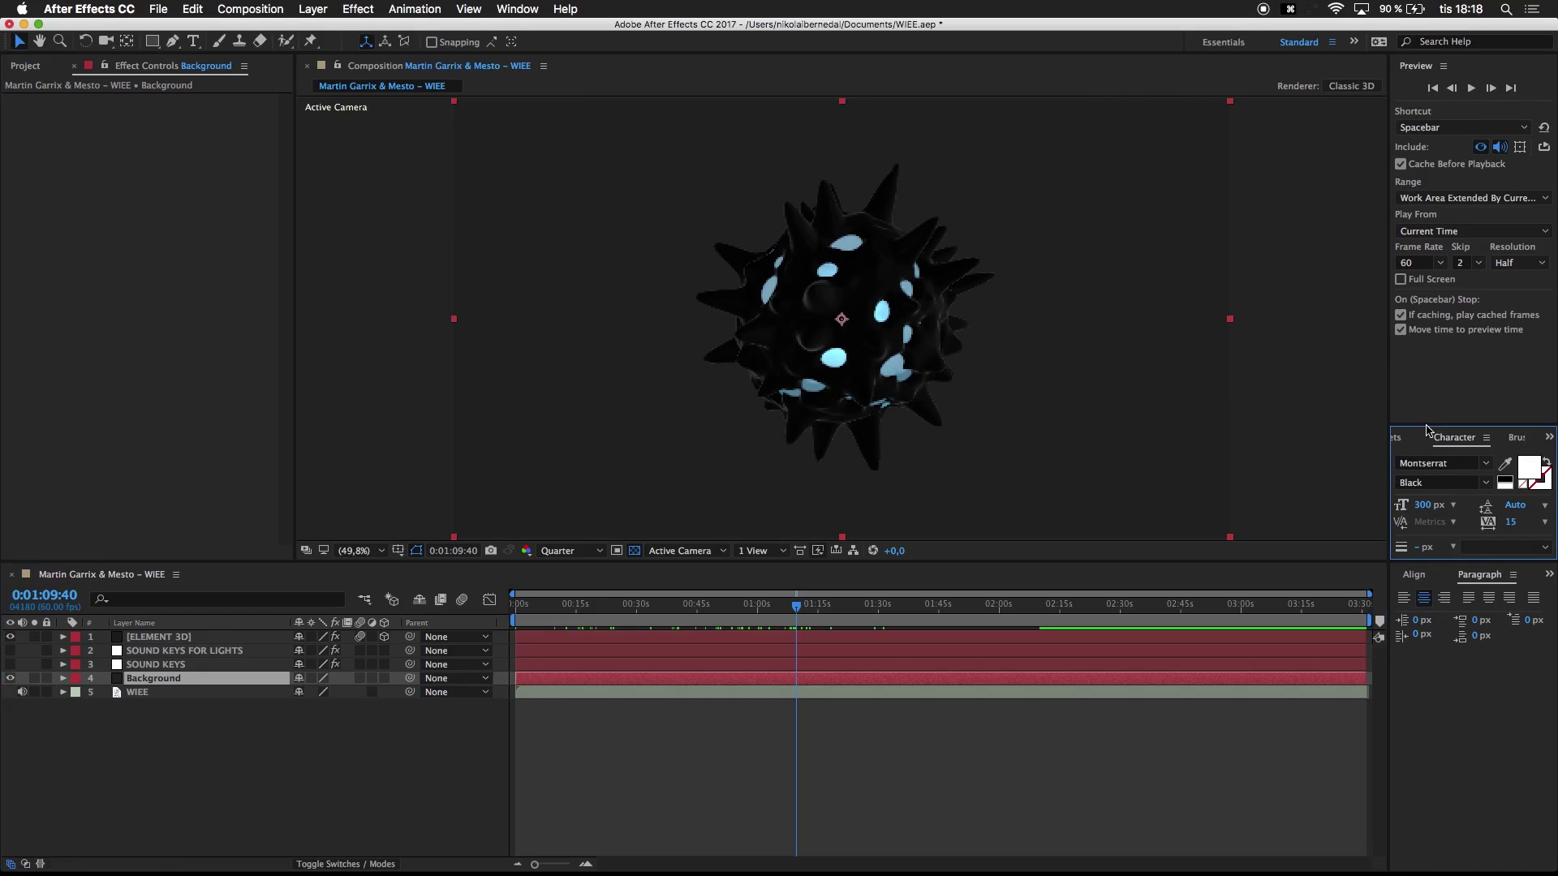
drag(1427, 425, 1438, 302)
Step: Search Effects & Presets for 'ramp' and apply Gradient Ramp to the Background layer instead of ELEMENT 3D
key(super+5)
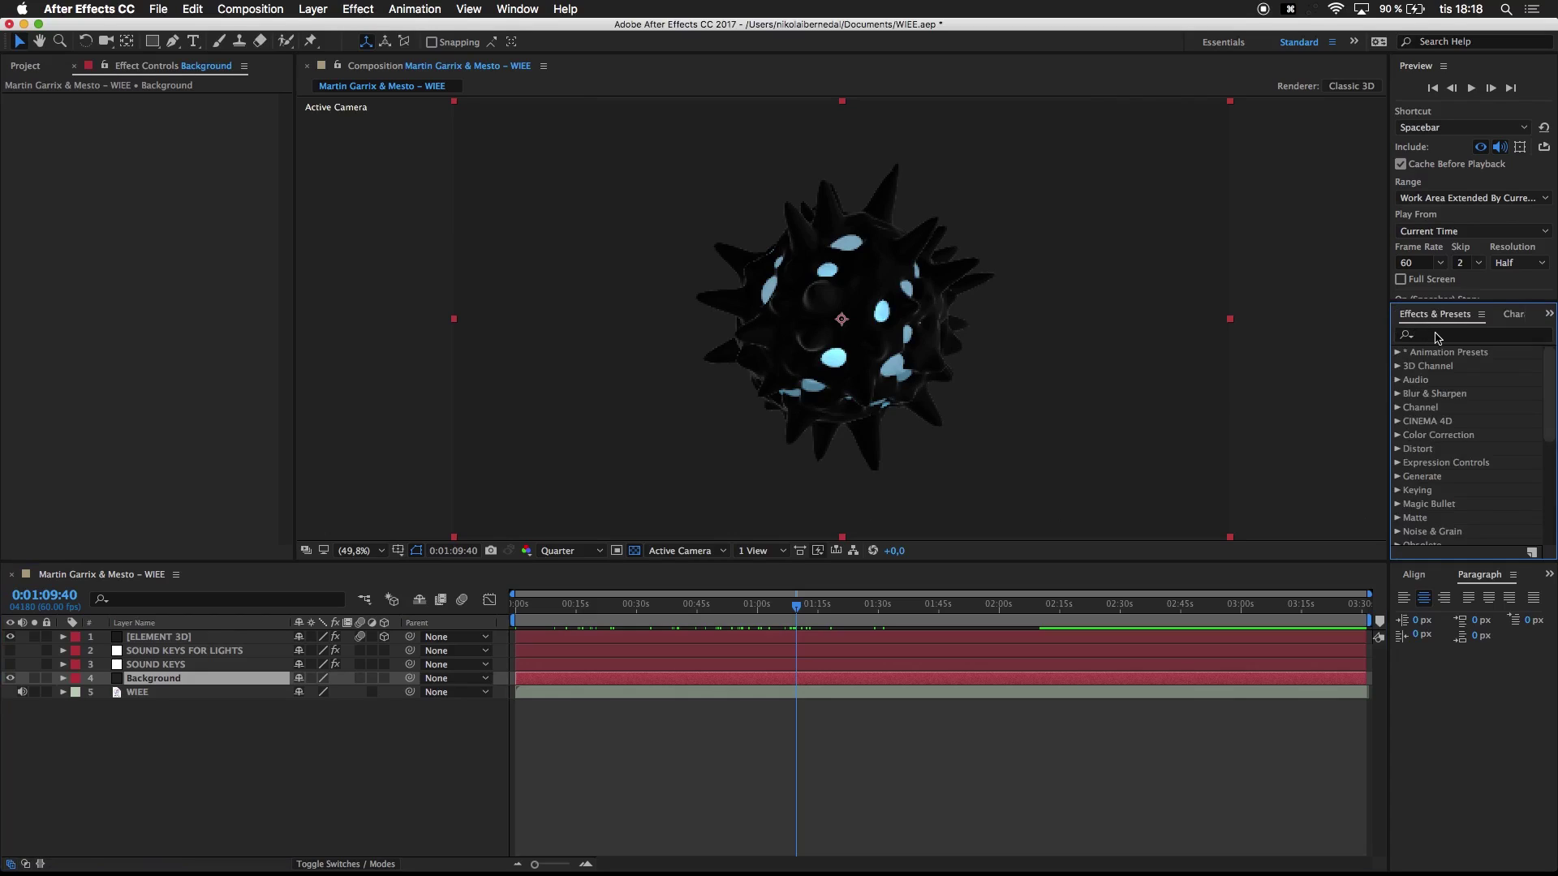
click(1437, 337)
text(rsm)
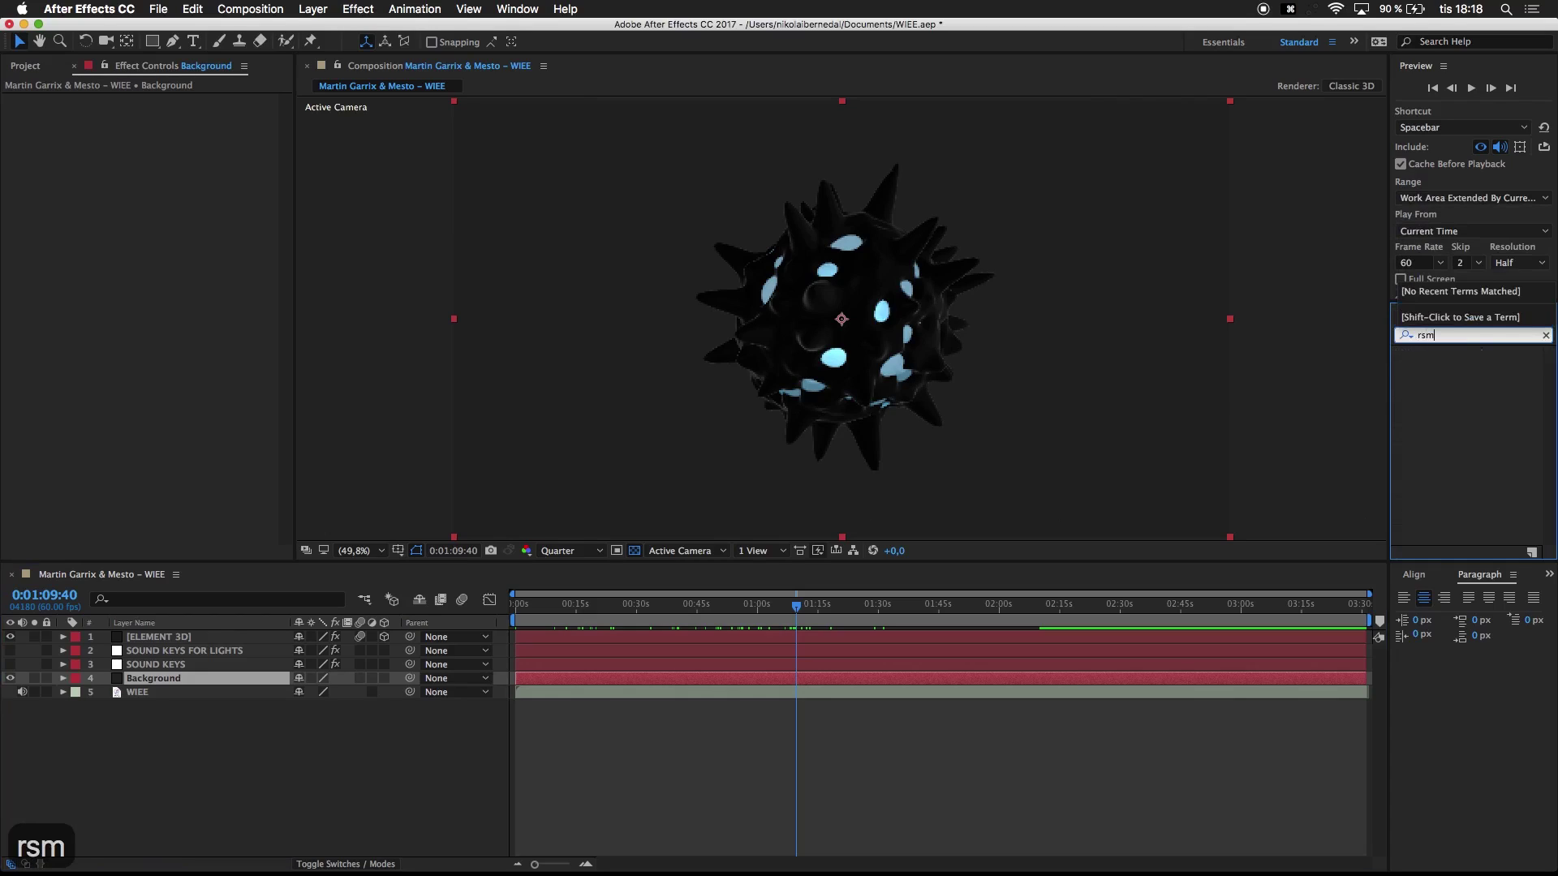
key(BackSpace)
key(BackSpace)
text(amp)
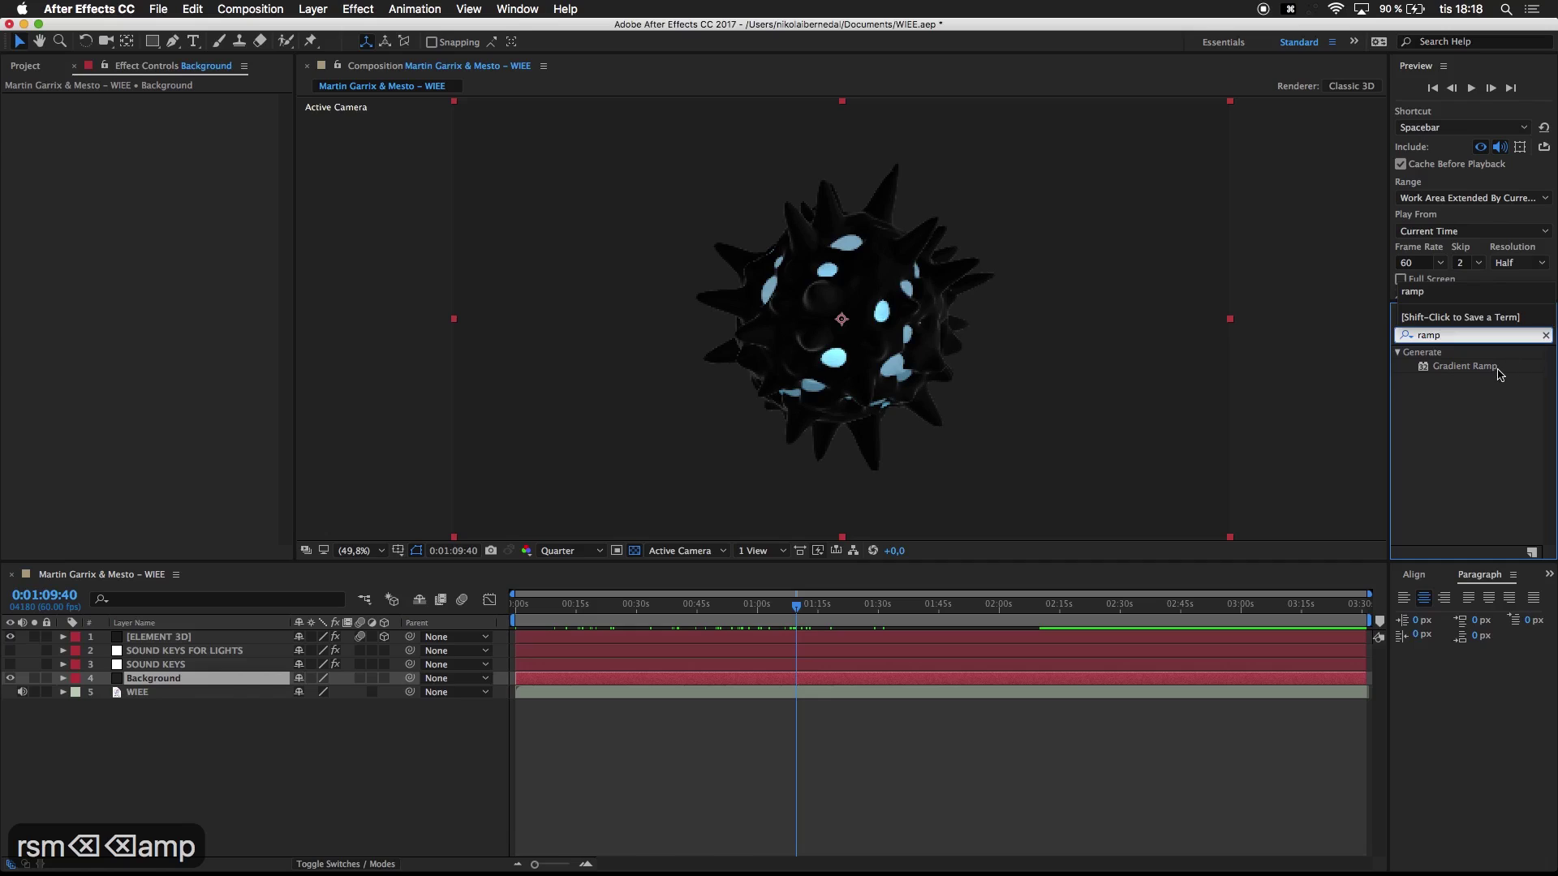
drag(1500, 374, 422, 421)
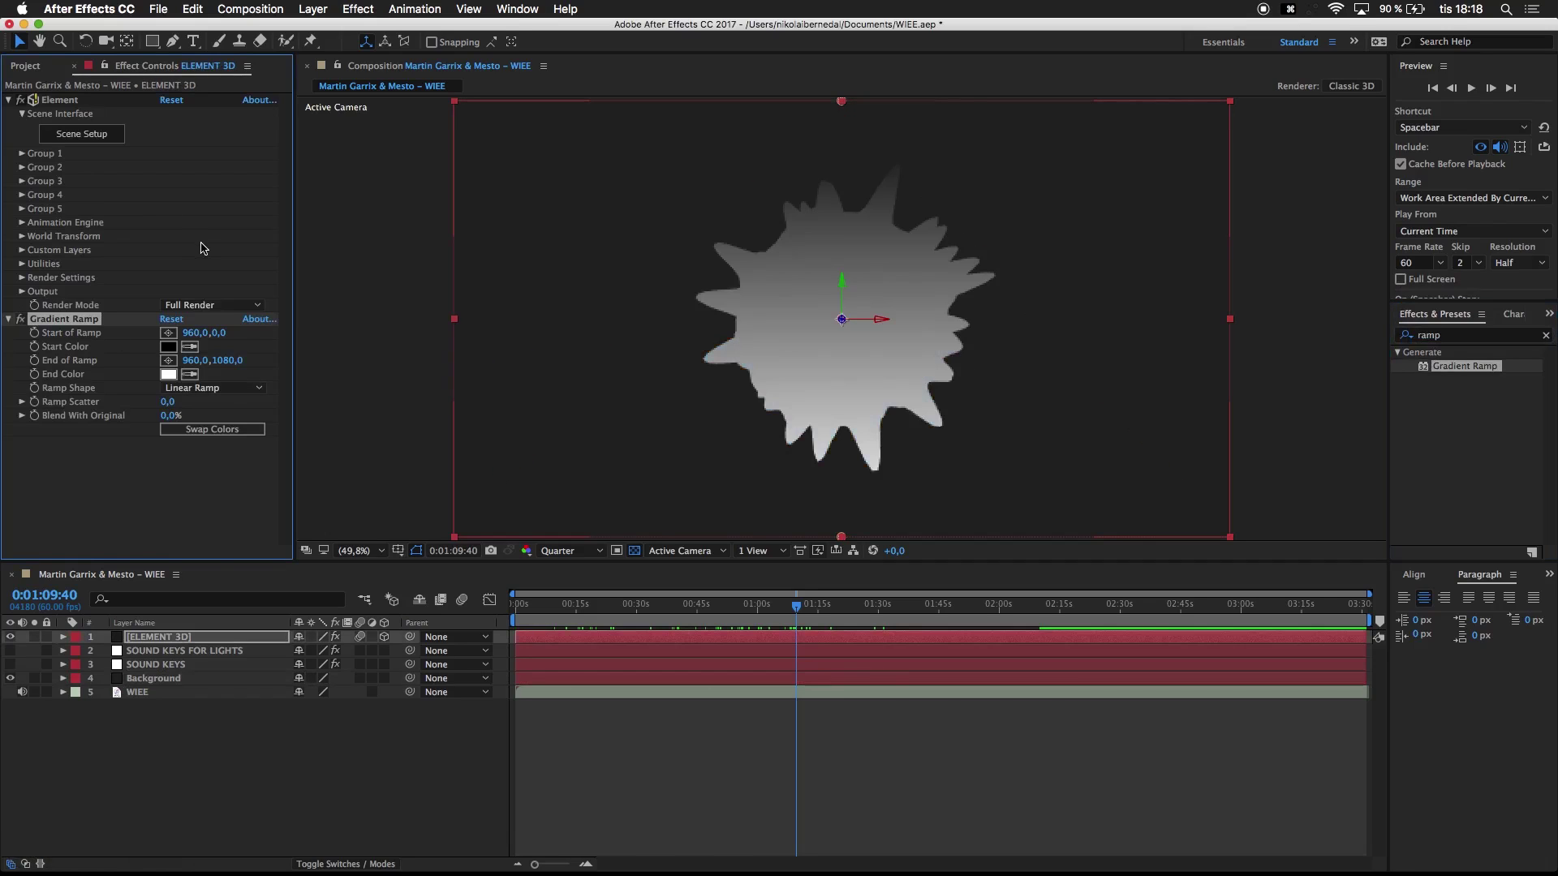
key(super+z)
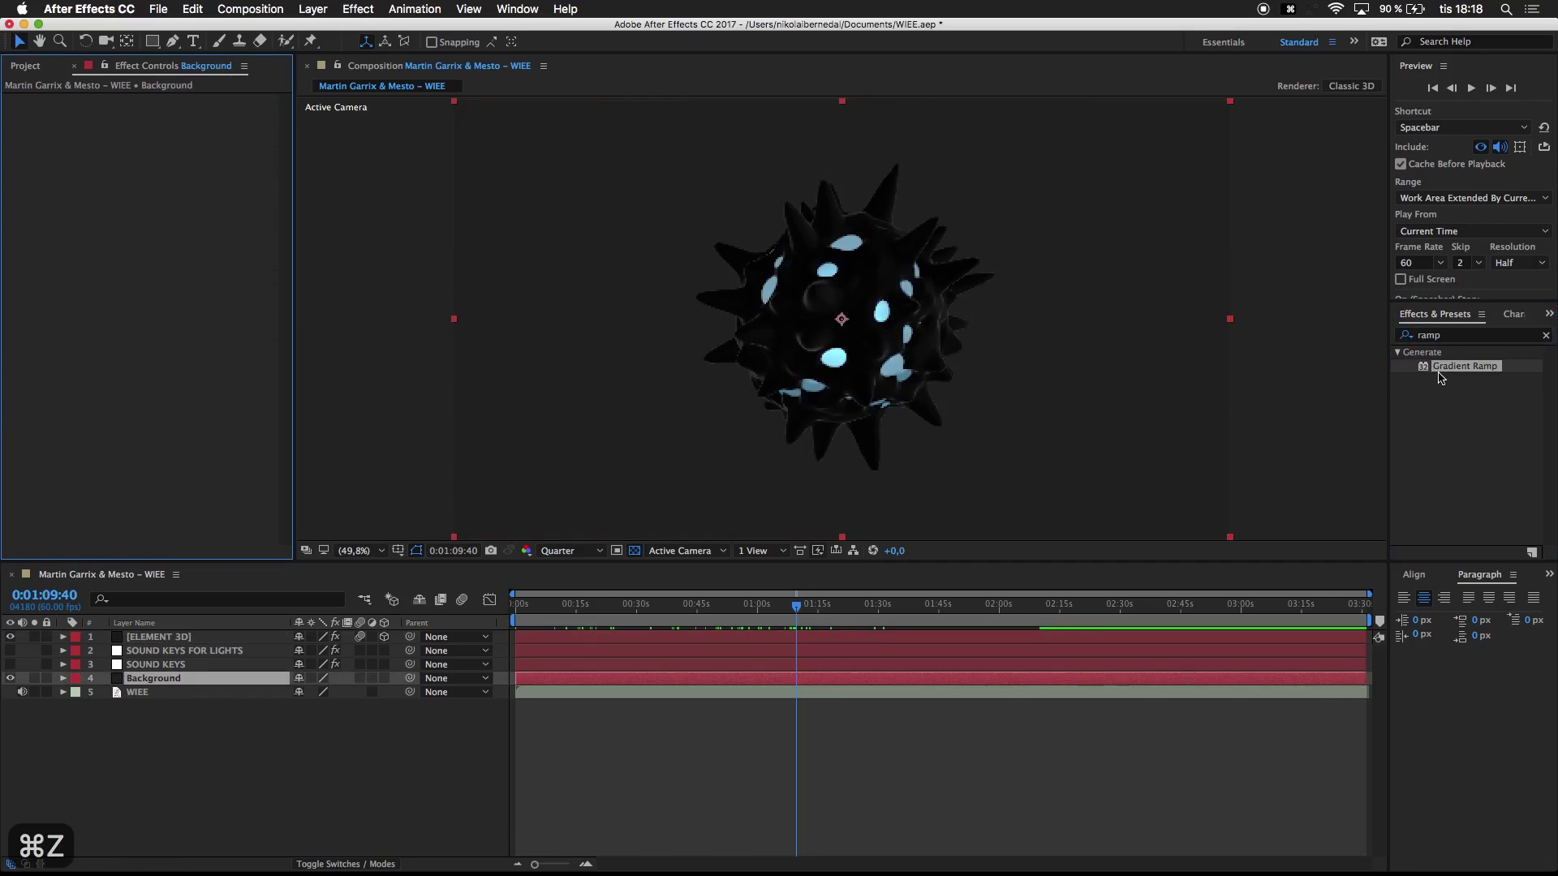
drag(1443, 367, 236, 684)
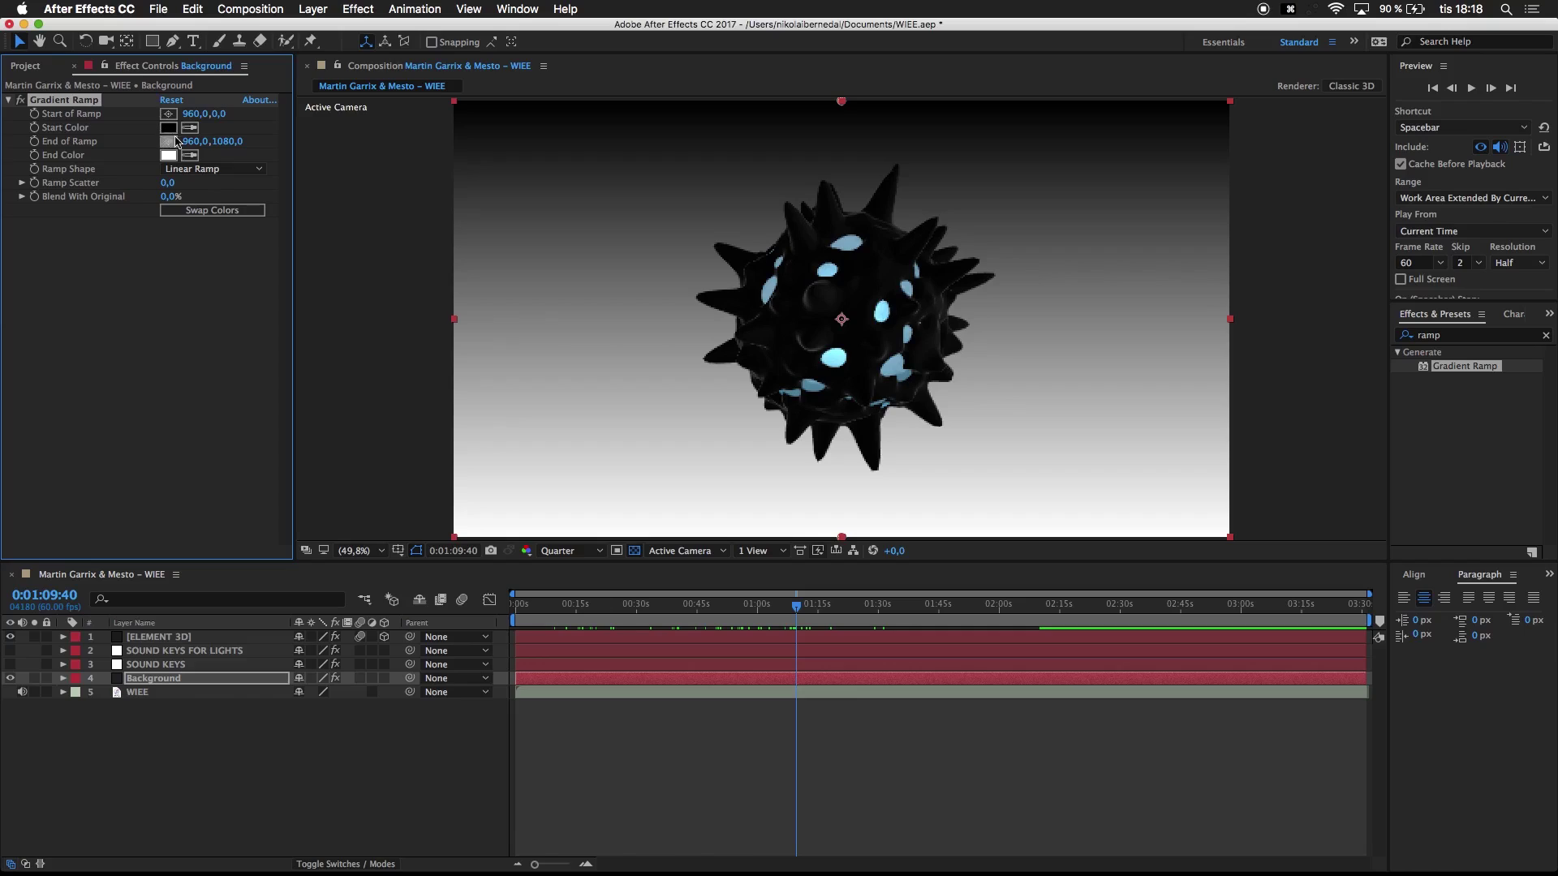
Step: Make the Gradient Ramp radial with swapped colours and a grey start colour
click(199, 169)
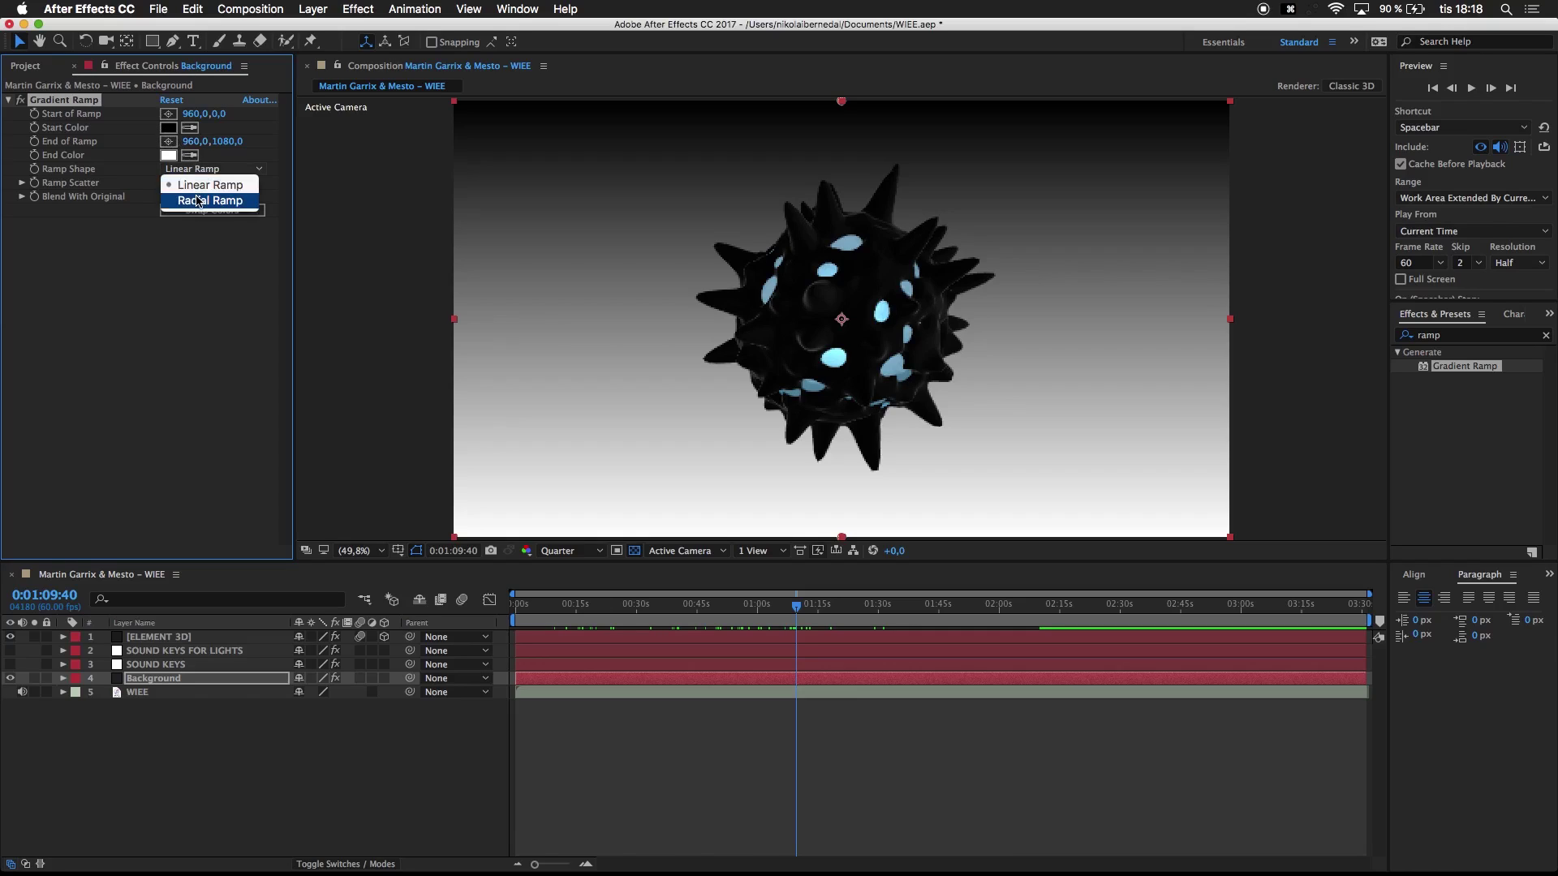
click(198, 201)
click(185, 212)
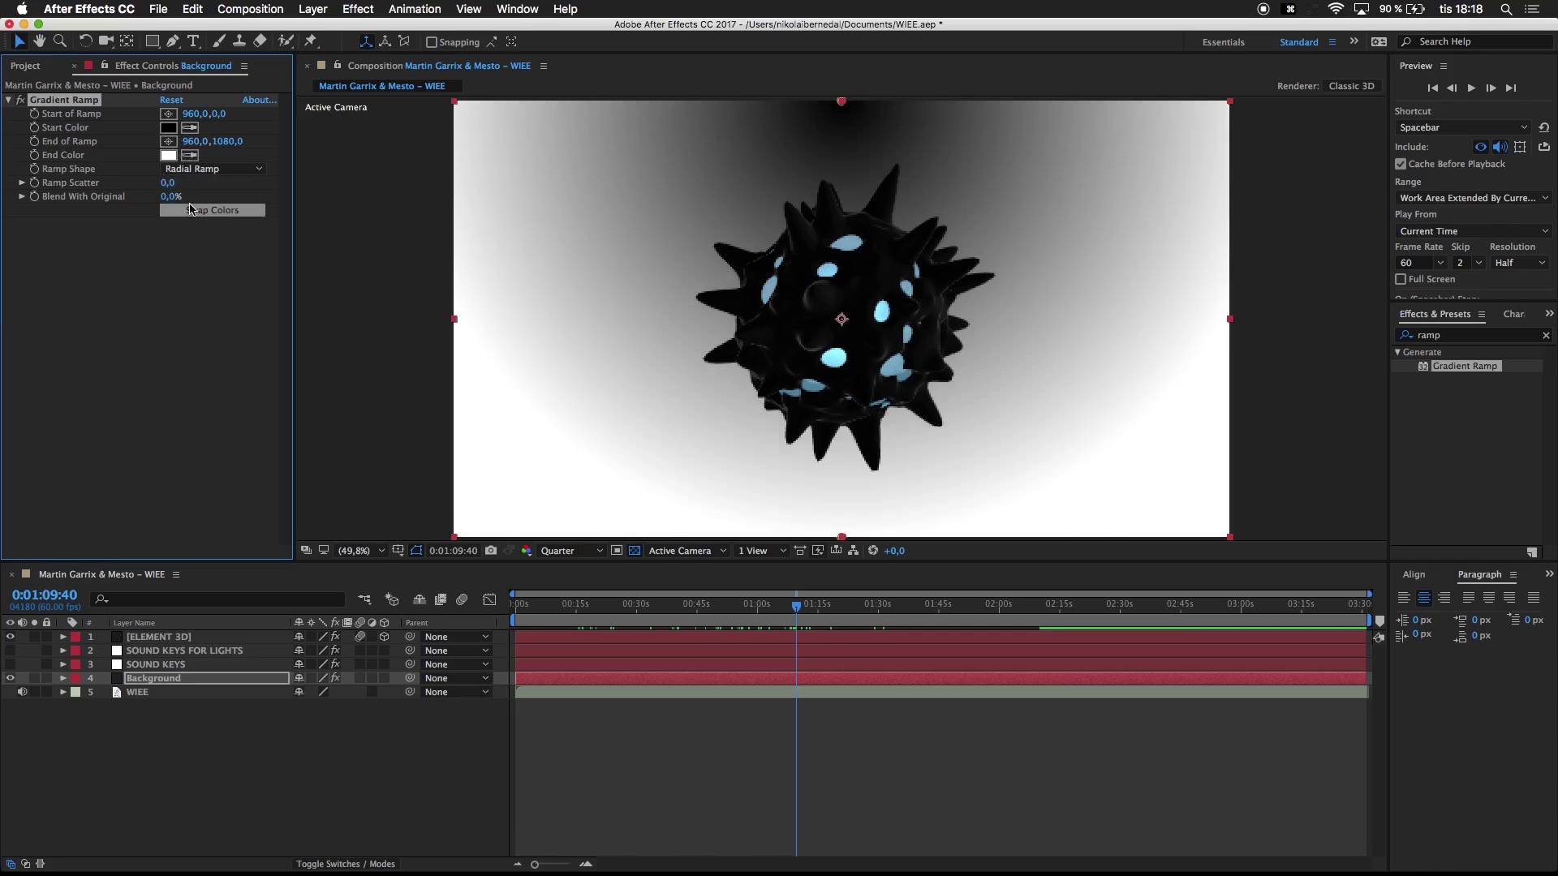
click(168, 128)
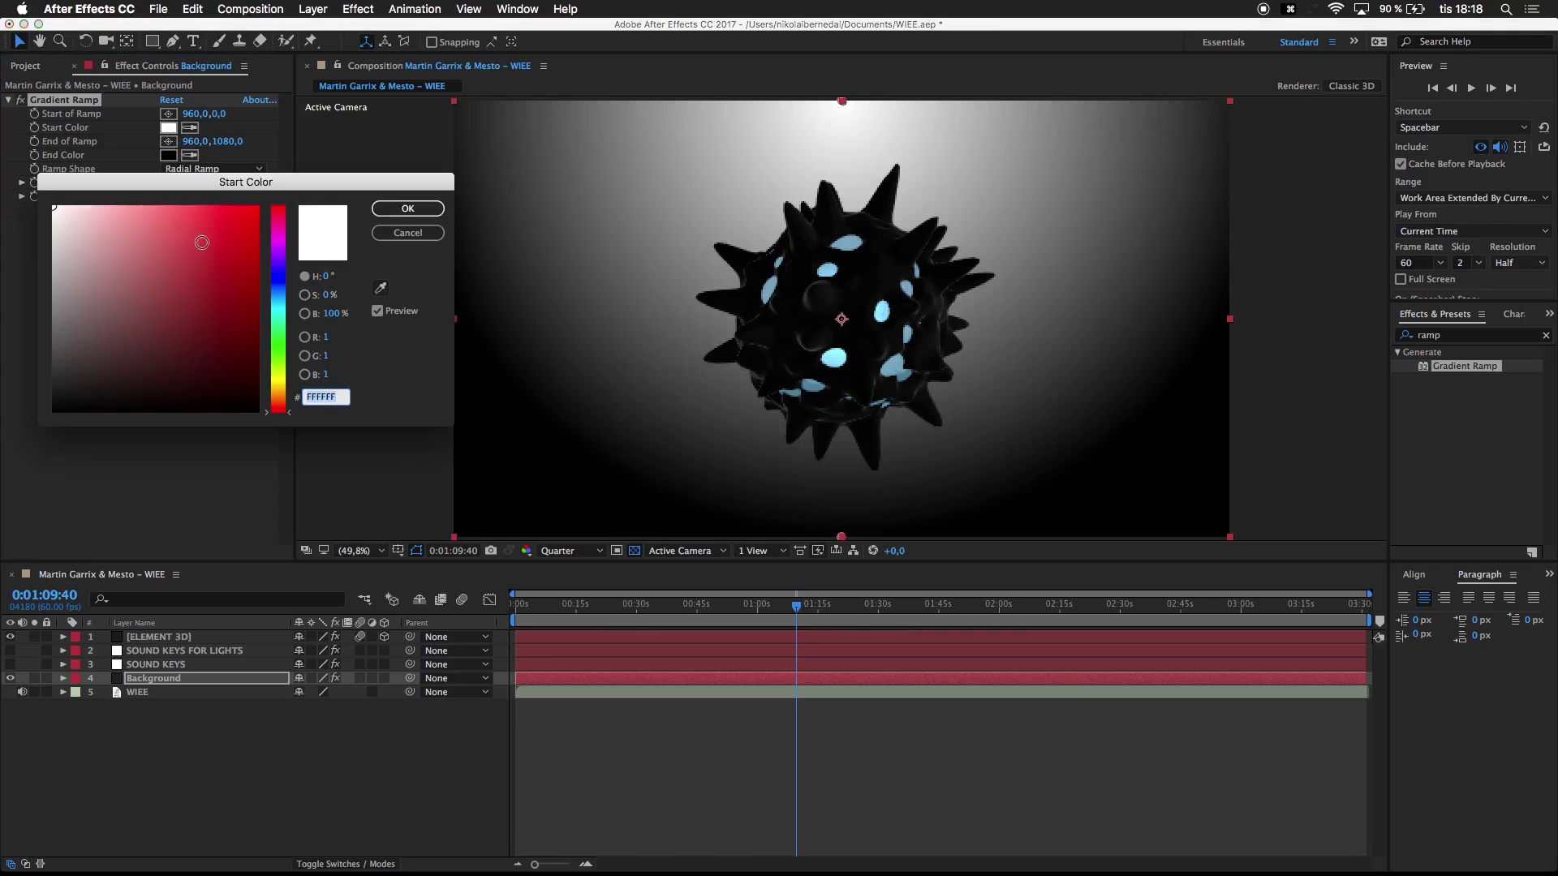
drag(79, 279, 24, 348)
key(Return)
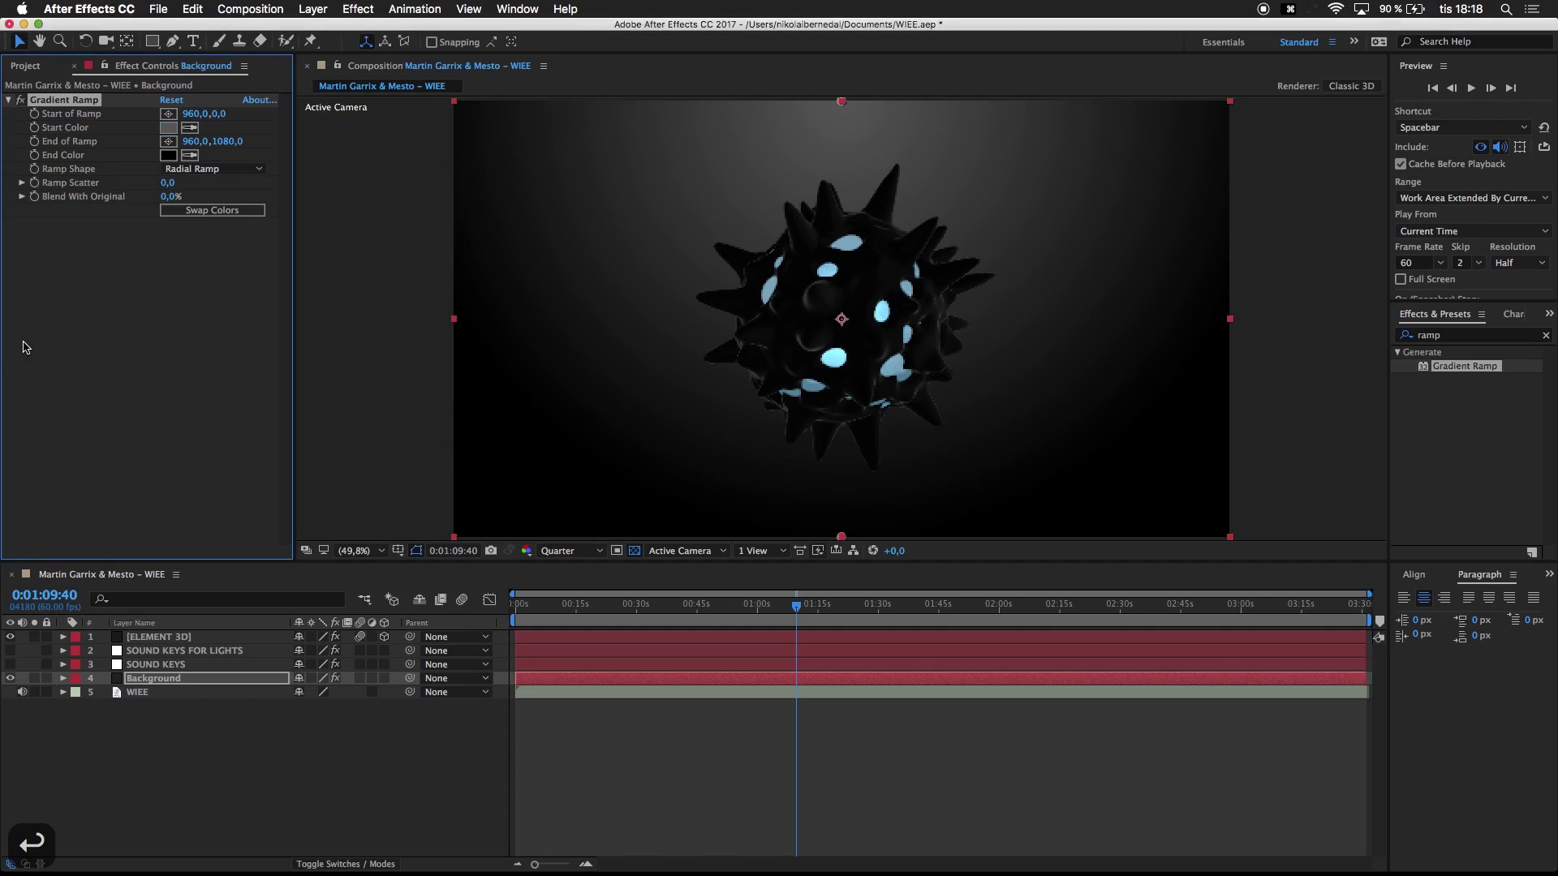
Step: Centre the ramp start point at 960, 540 and move the end point right to widen the glow
click(220, 114)
text(540)
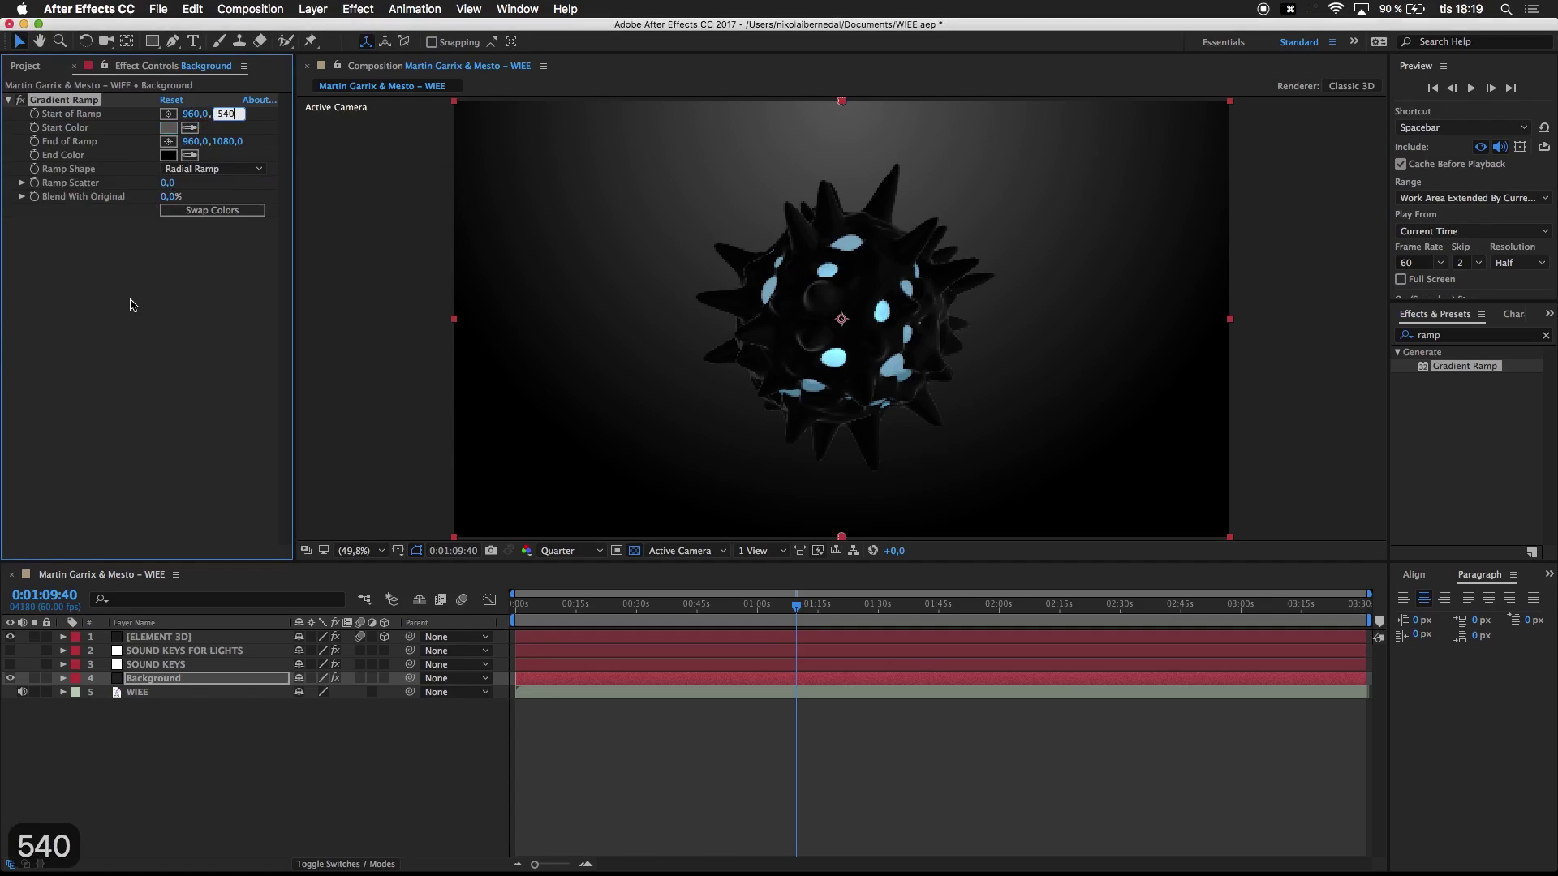
click(132, 305)
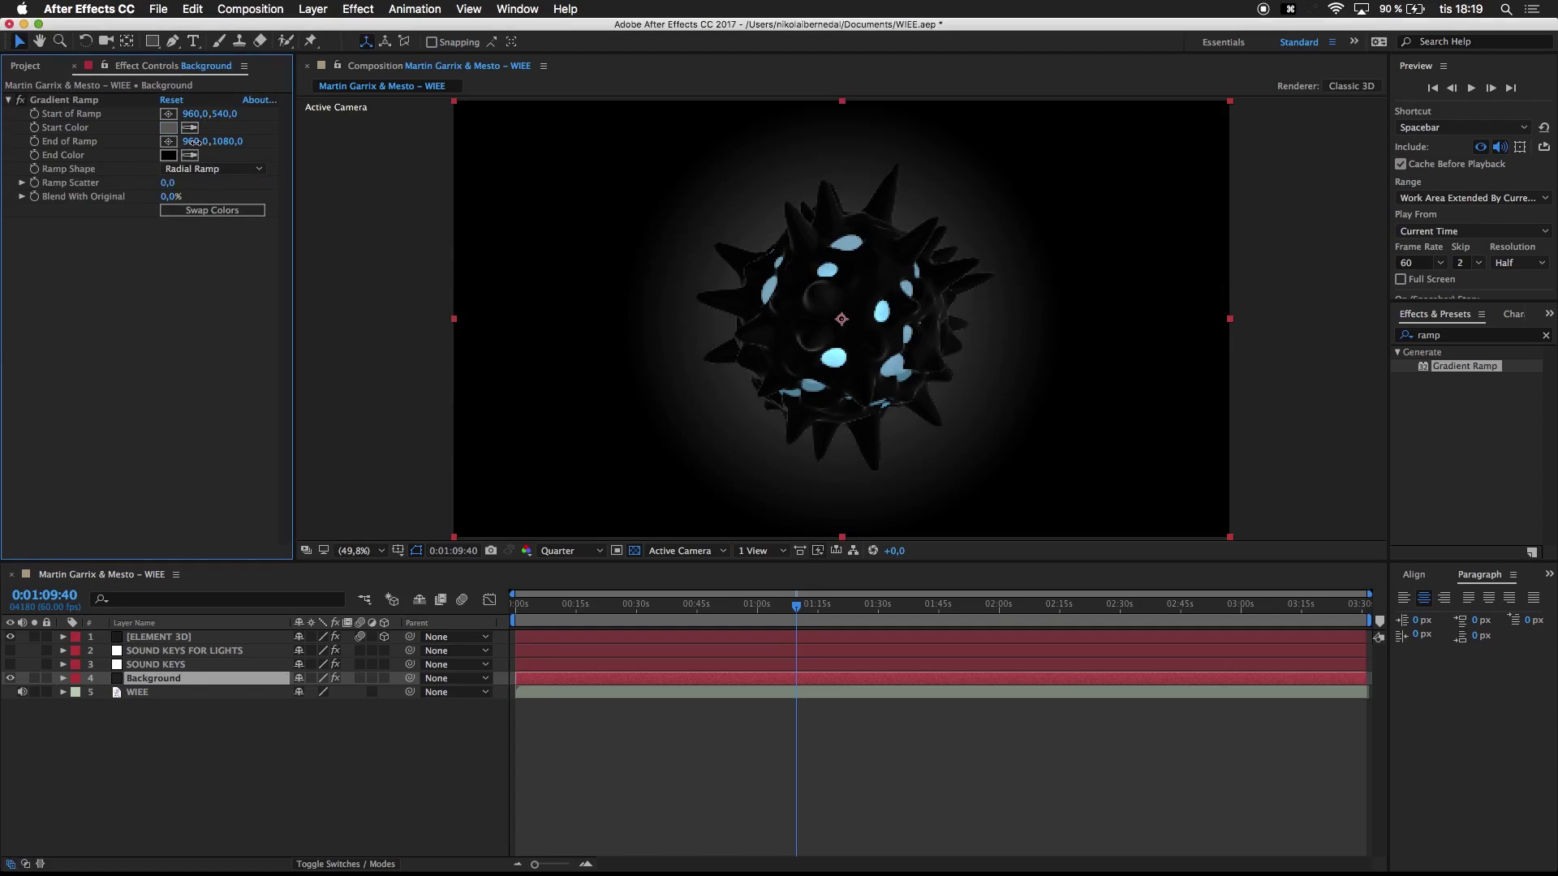
drag(195, 142, 810, 164)
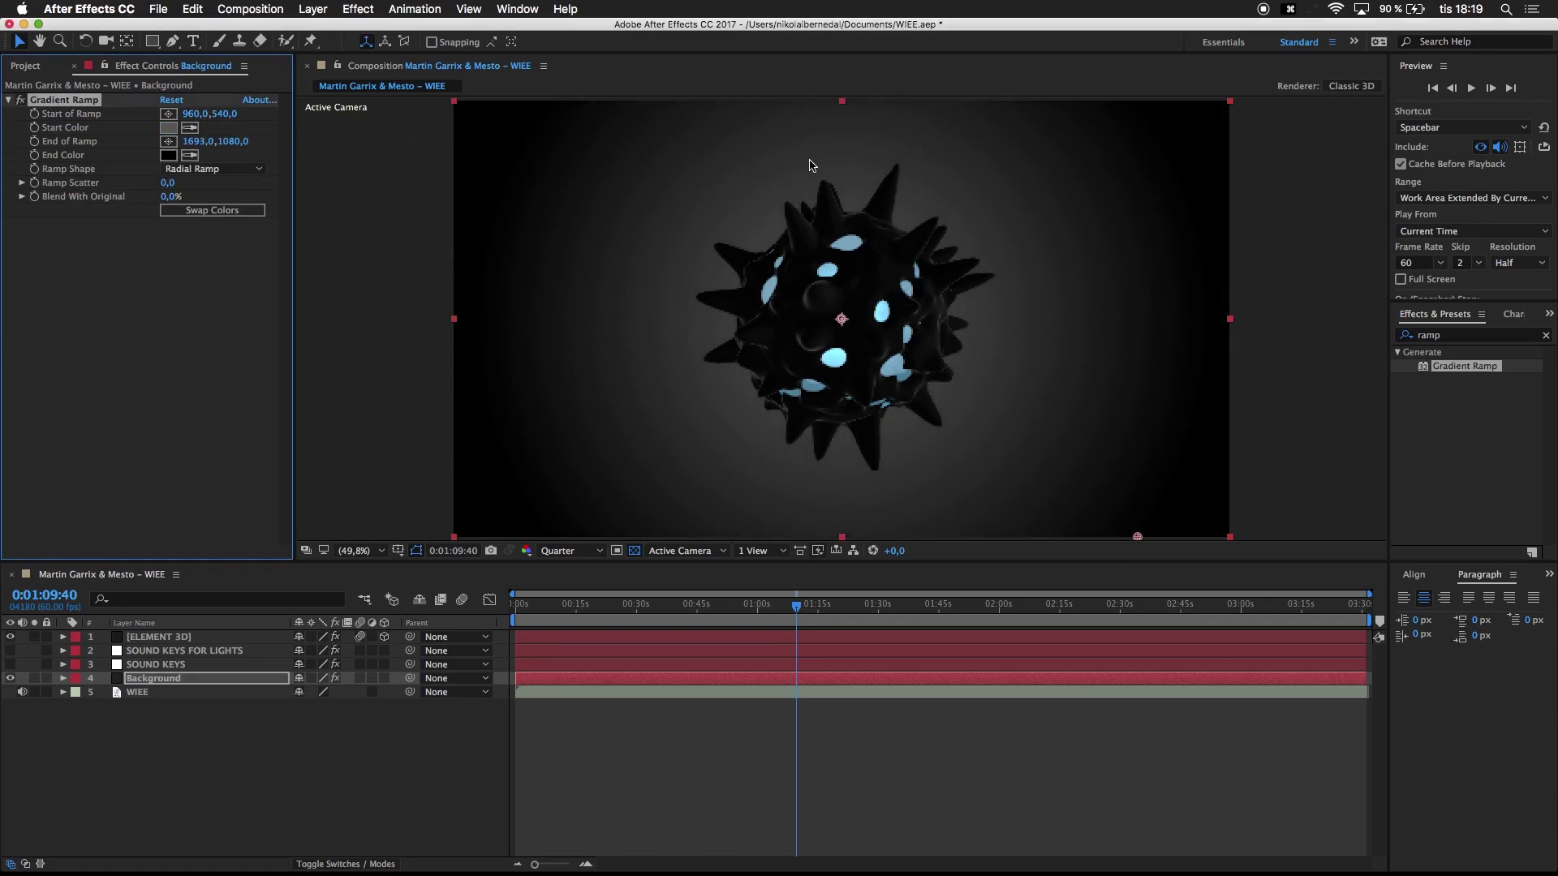
mouse_move(199, 142)
mouse_down()
mouse_move(514, 138)
mouse_move(587, 121)
mouse_move(477, 138)
mouse_up()
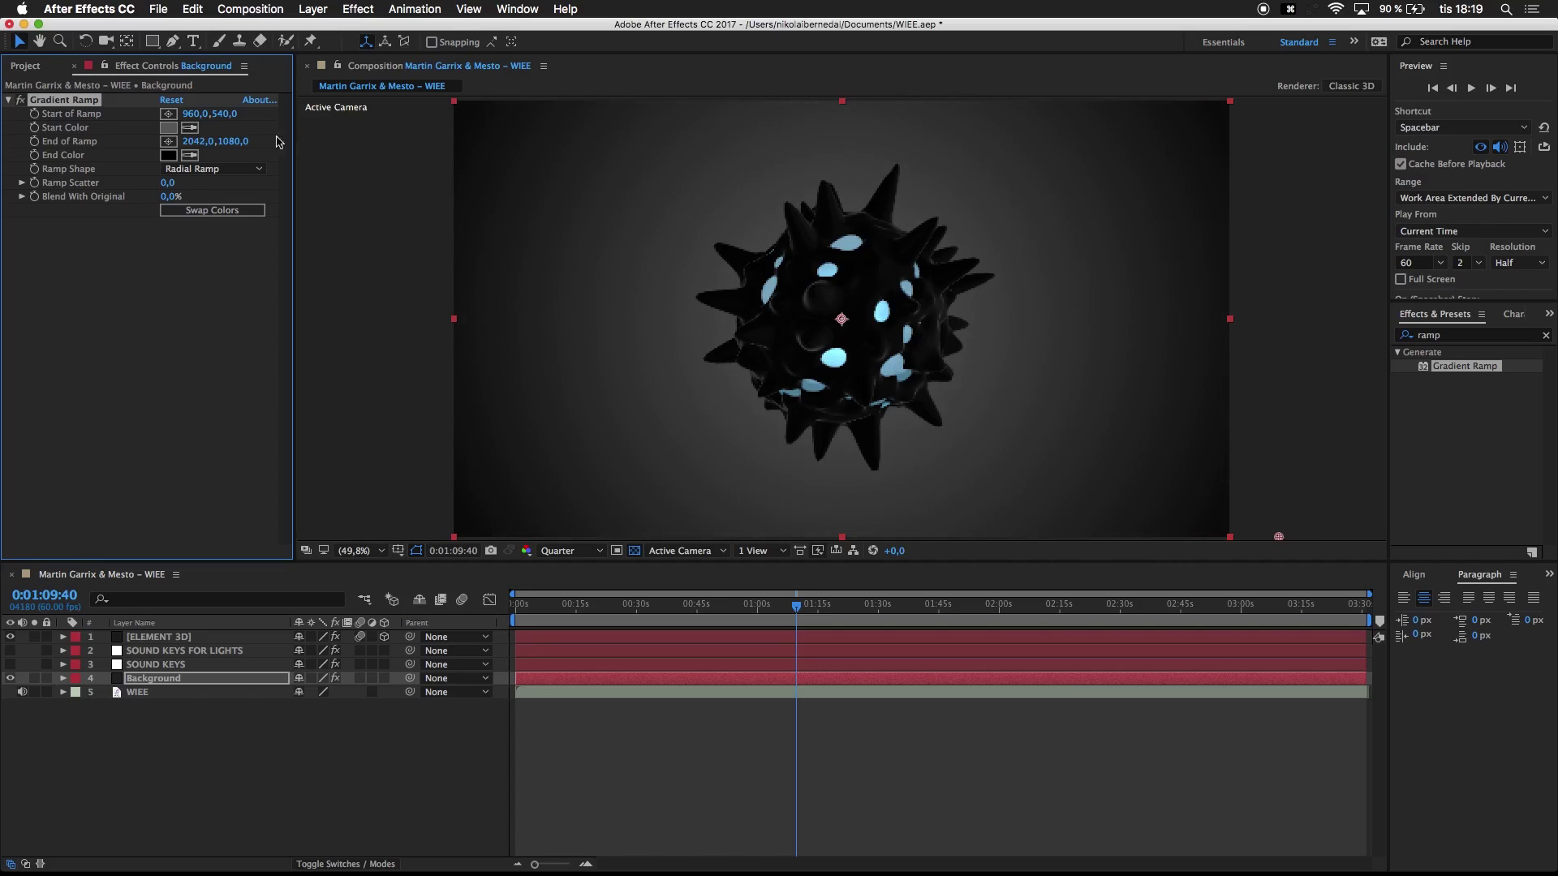
Step: Darken the ramp's start colour to 3E3E3E and deselect the Background layer
click(168, 140)
click(168, 127)
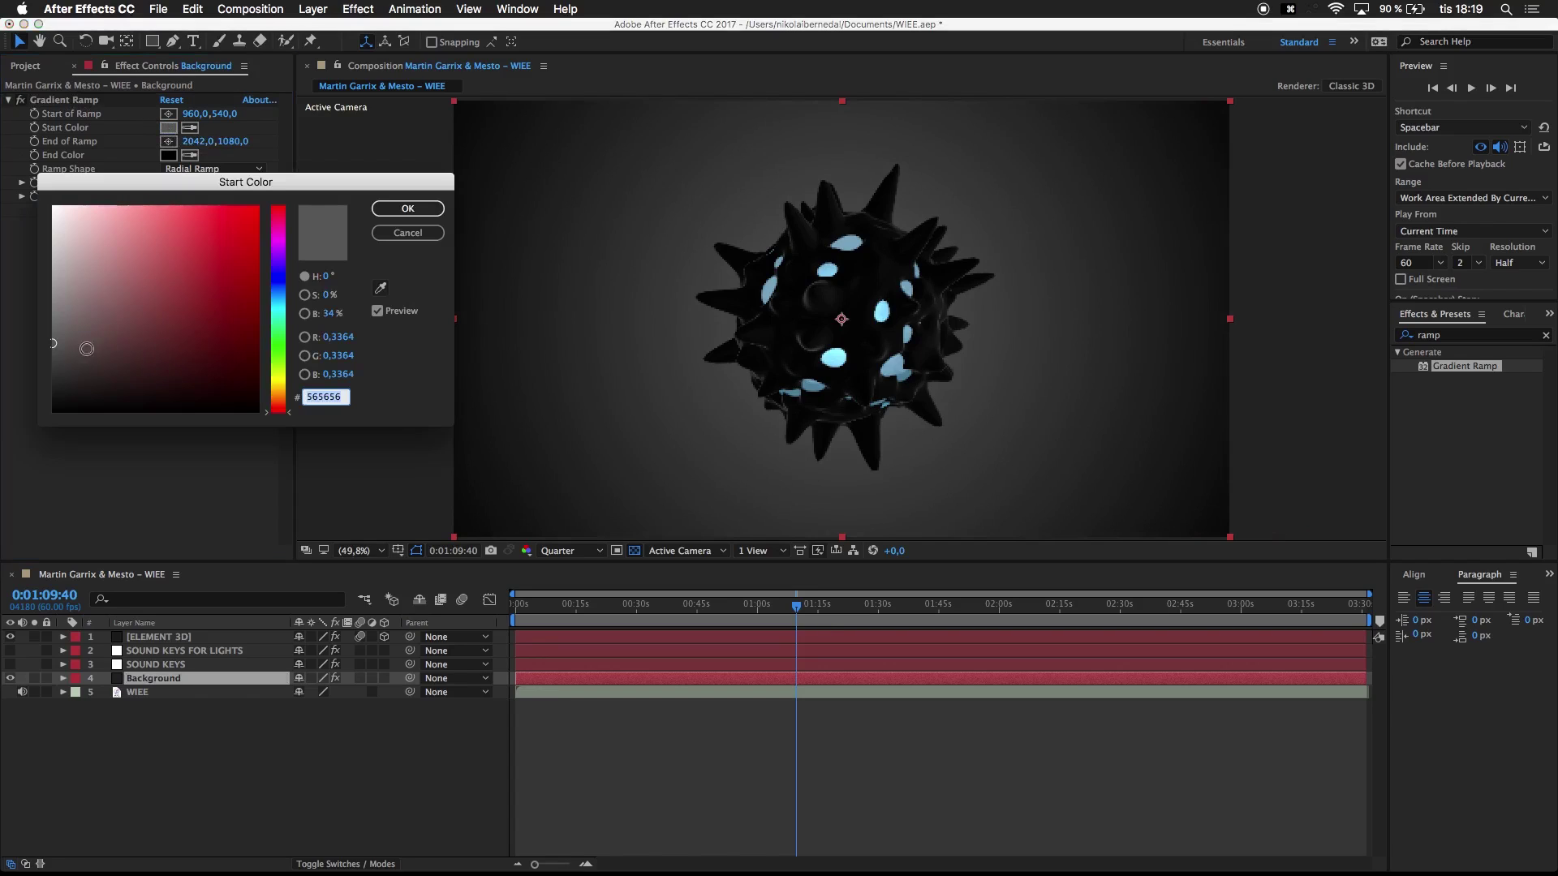
mouse_move(53, 343)
mouse_down()
mouse_move(55, 365)
mouse_move(41, 365)
mouse_up()
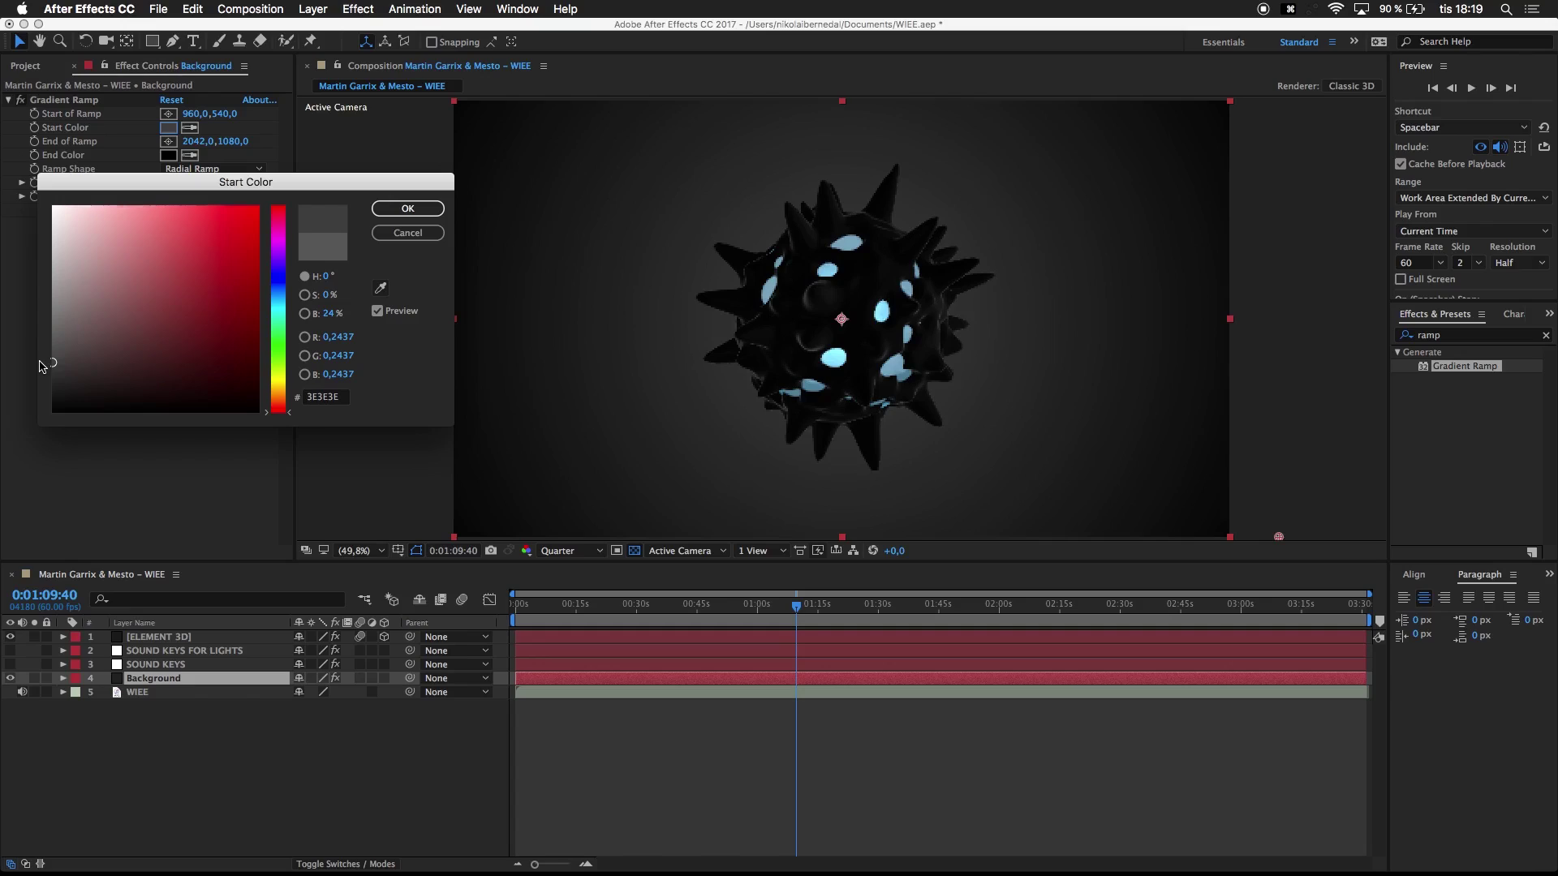
key(Return)
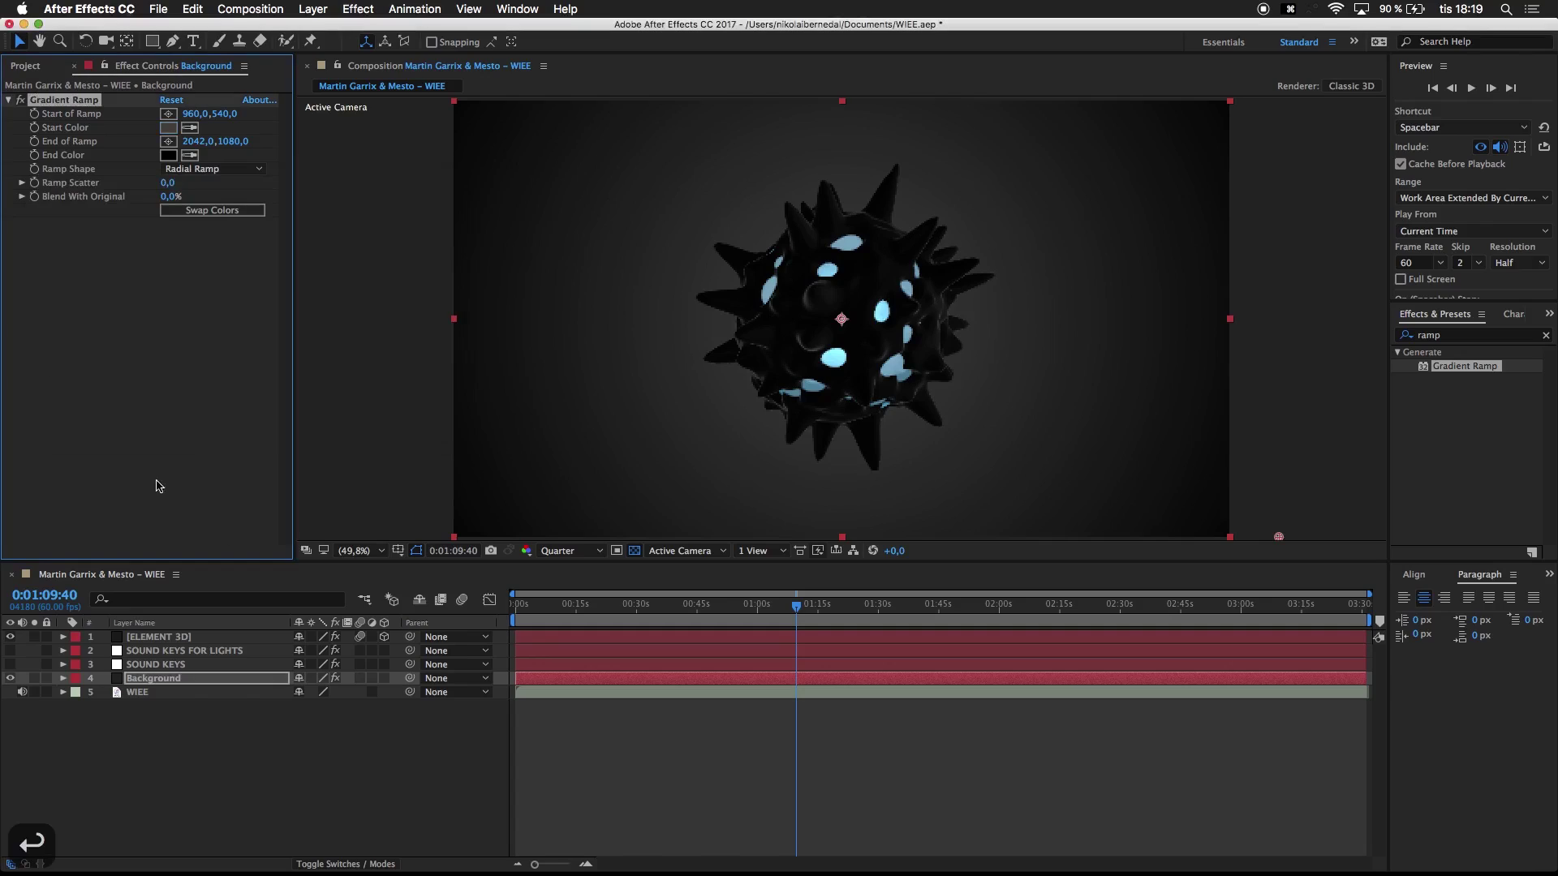
click(157, 747)
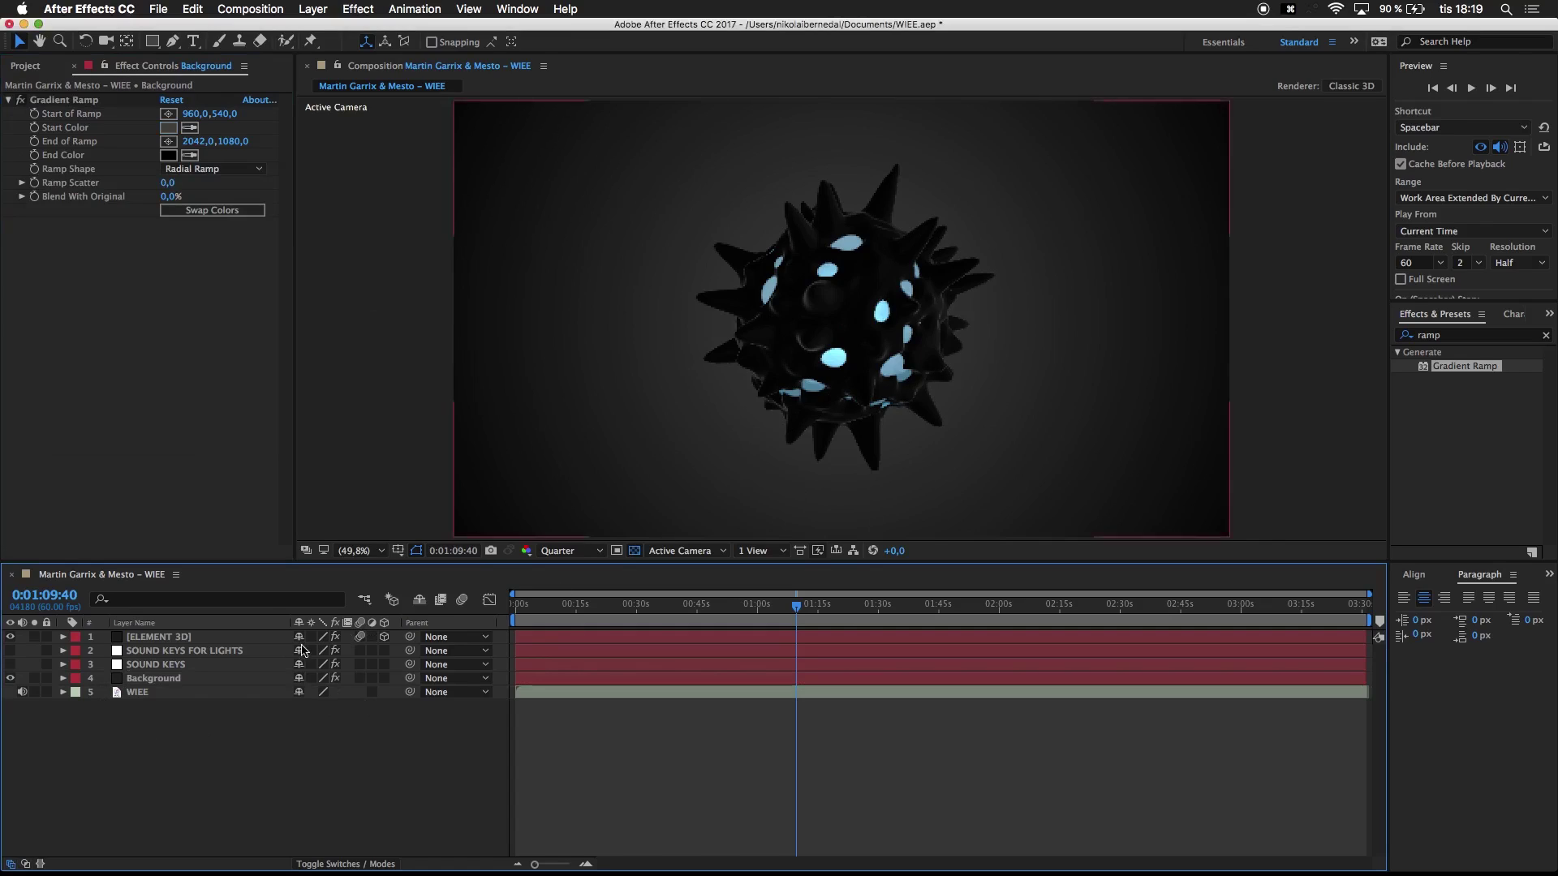
Step: Create a light-blue spot light named 'Left Light' at 150% intensity, 180° cone, 50% feather
right_click(252, 720)
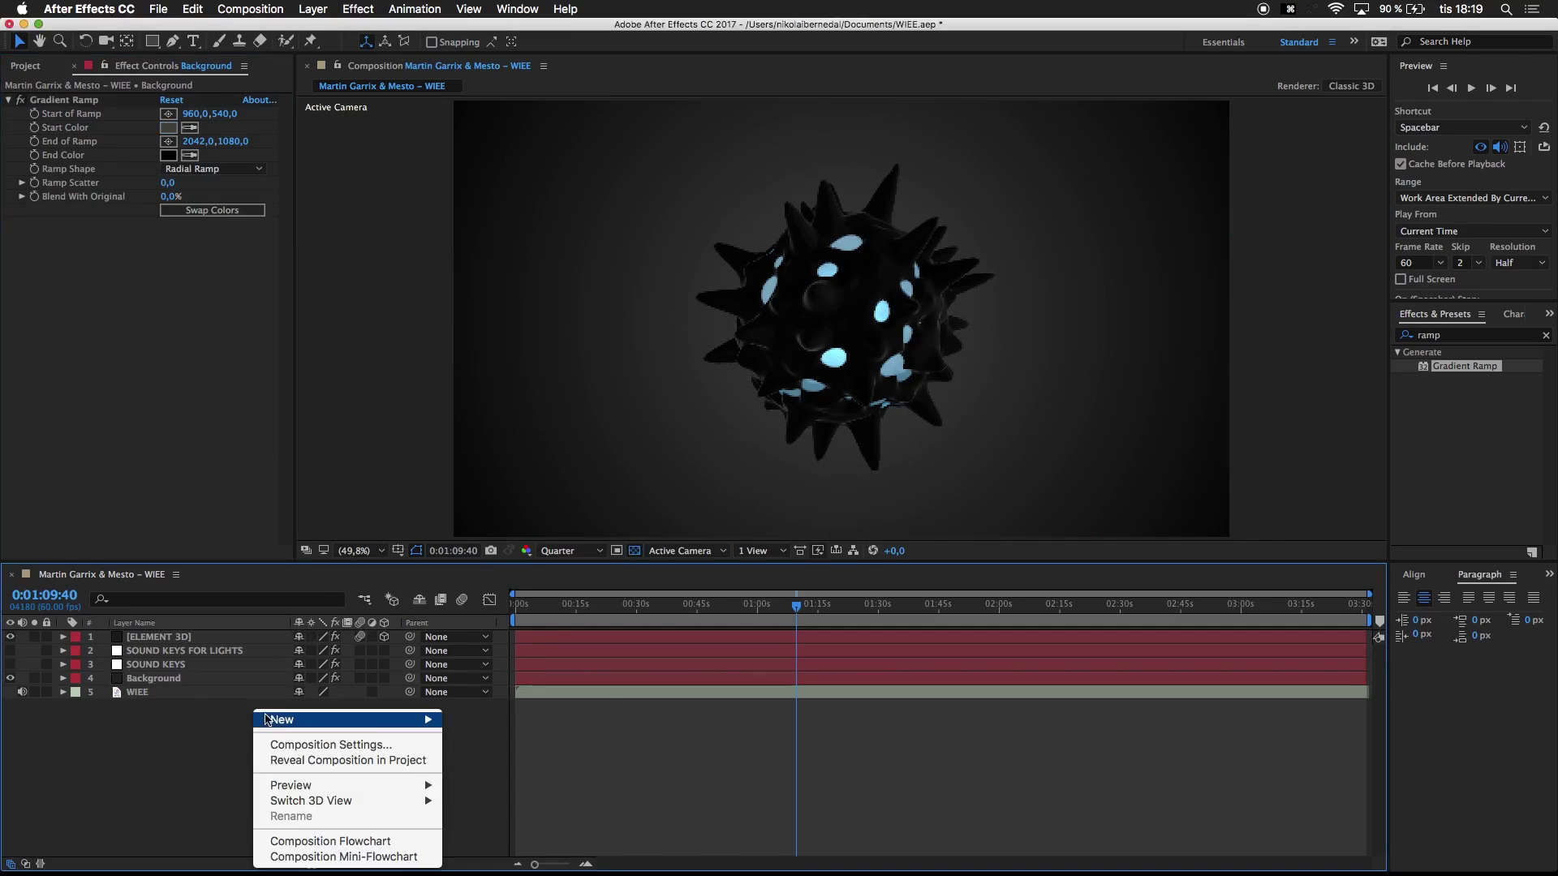
mouse_move(280, 719)
click(509, 763)
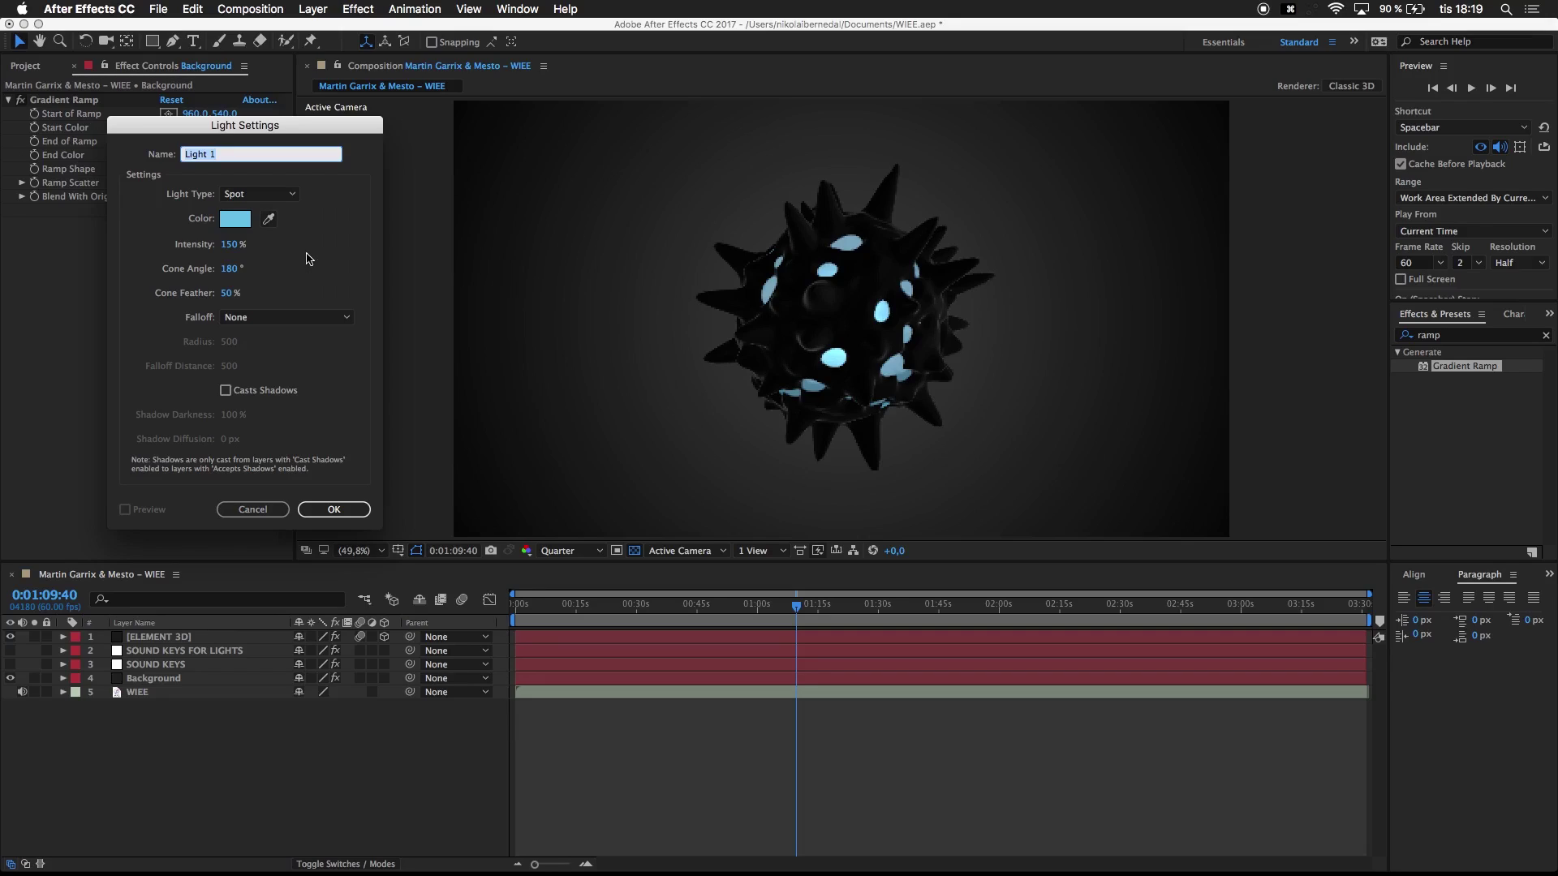
text(Laf)
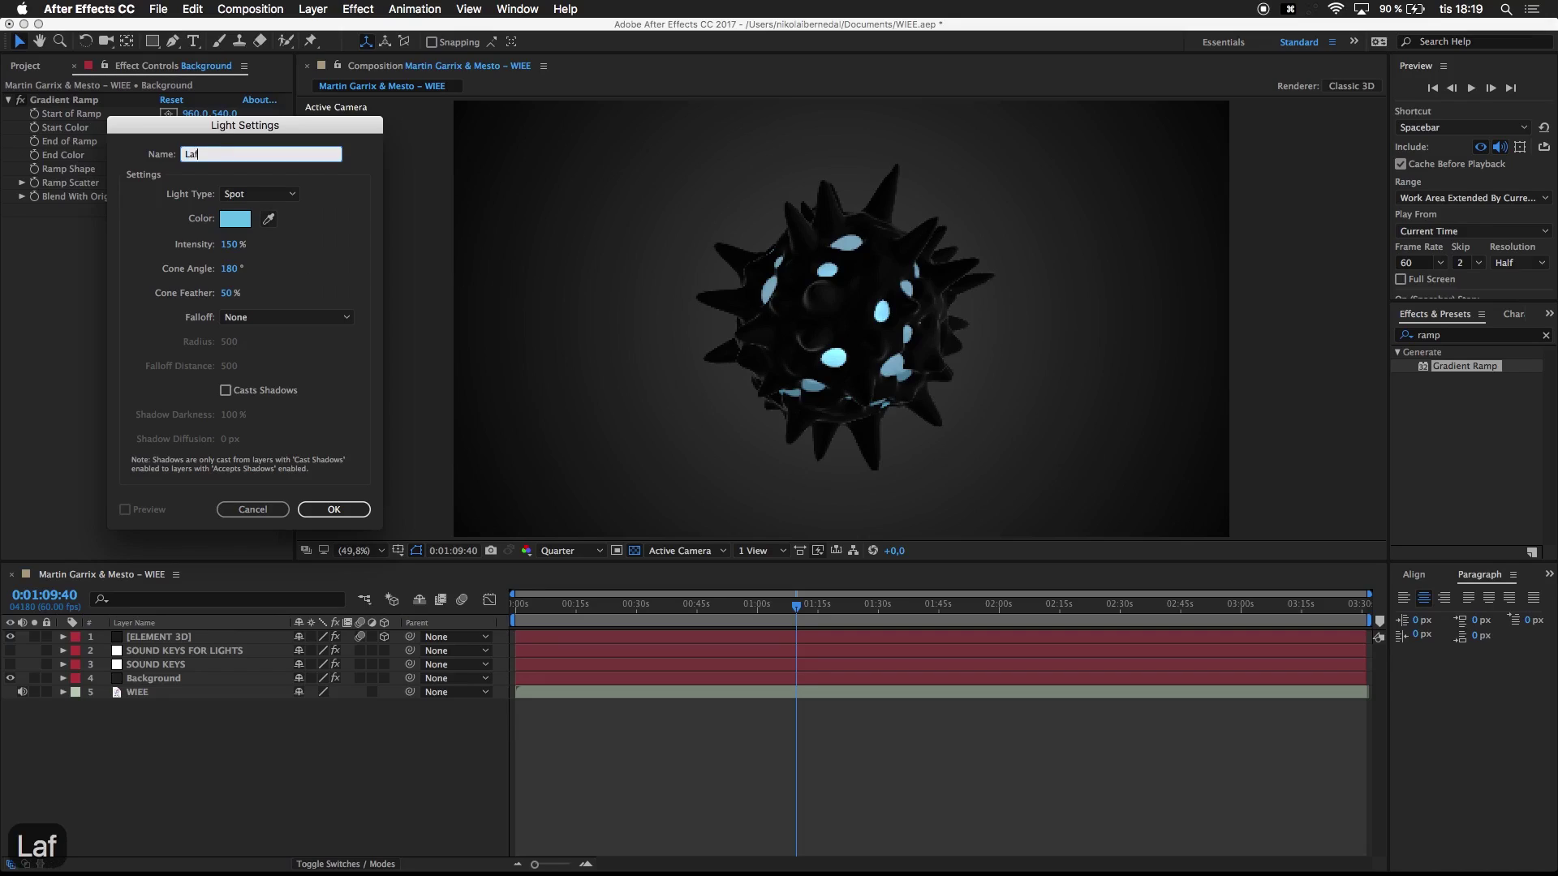
key(BackSpace)
key(BackSpace)
text(eft Light)
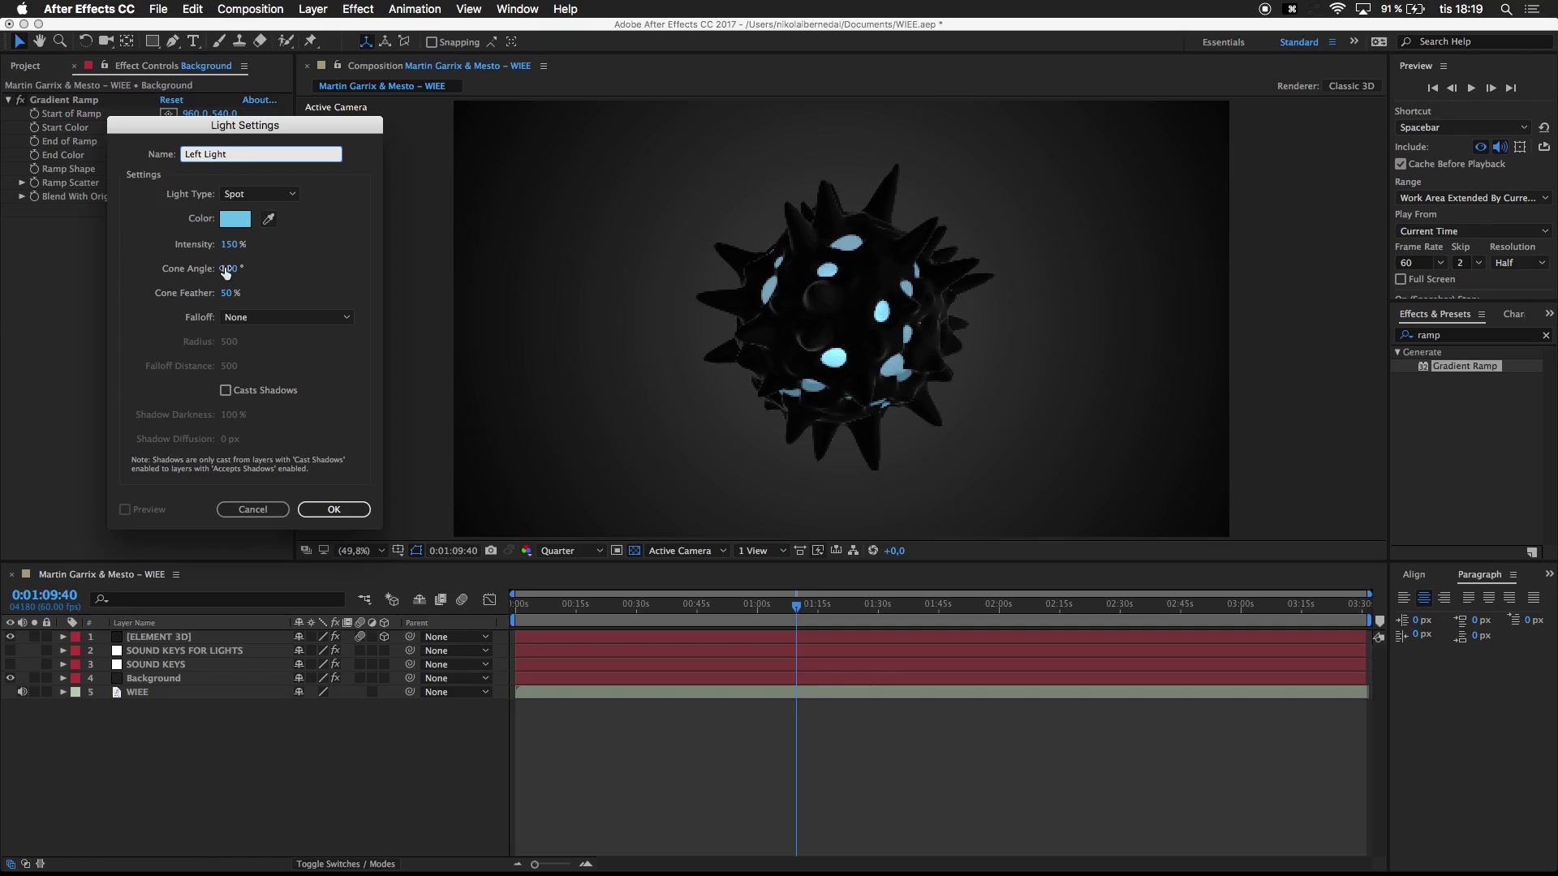
click(326, 509)
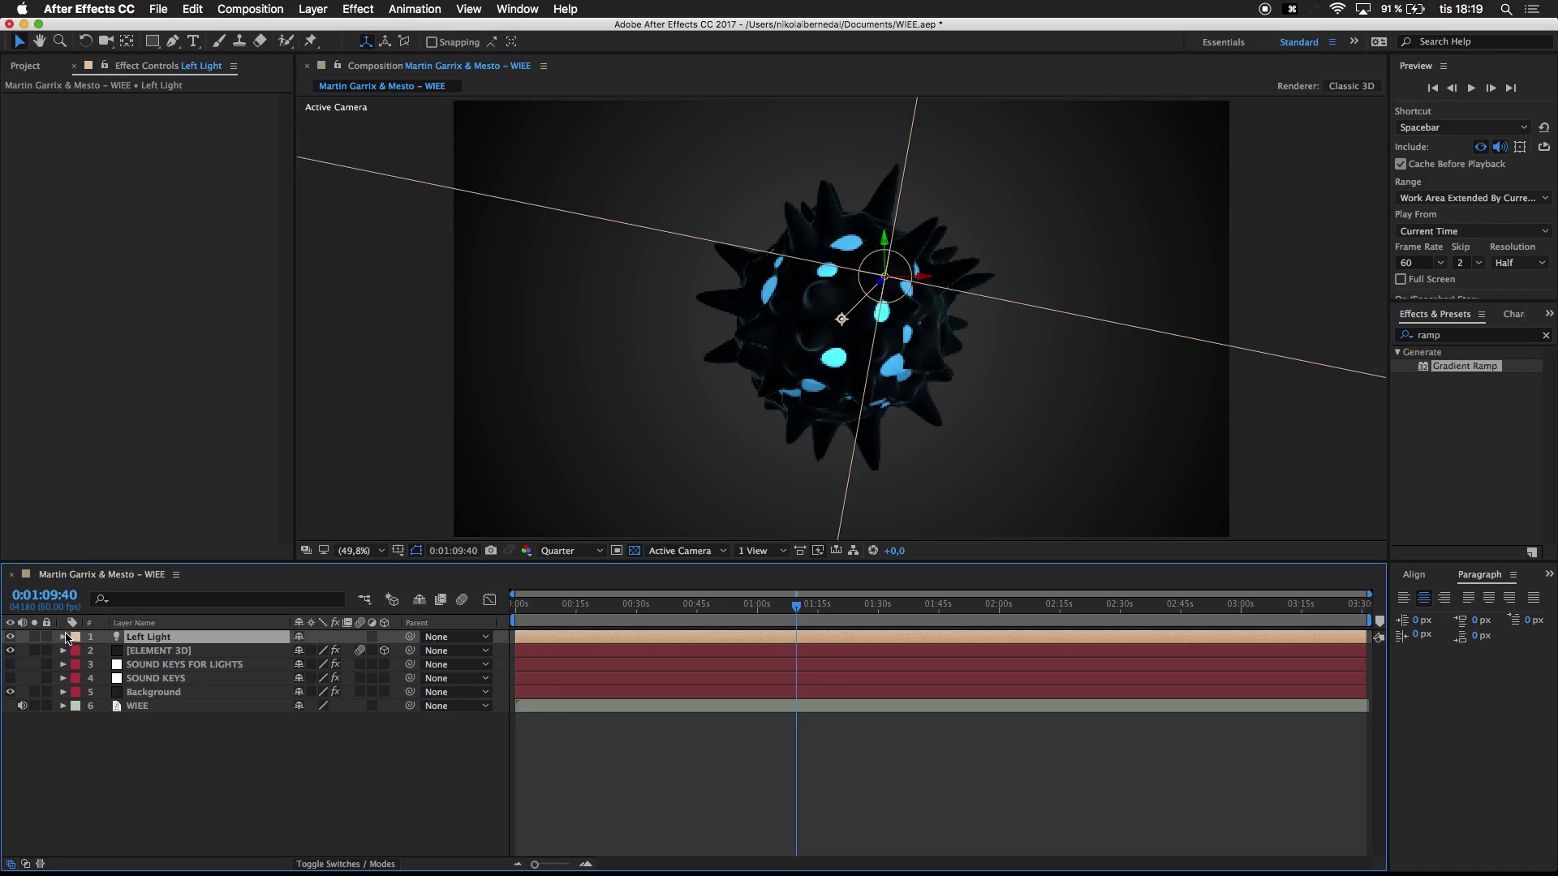
Step: Set Left Light's Position to X 170 and Y 1000, keeping Z at -666.7
key(t)
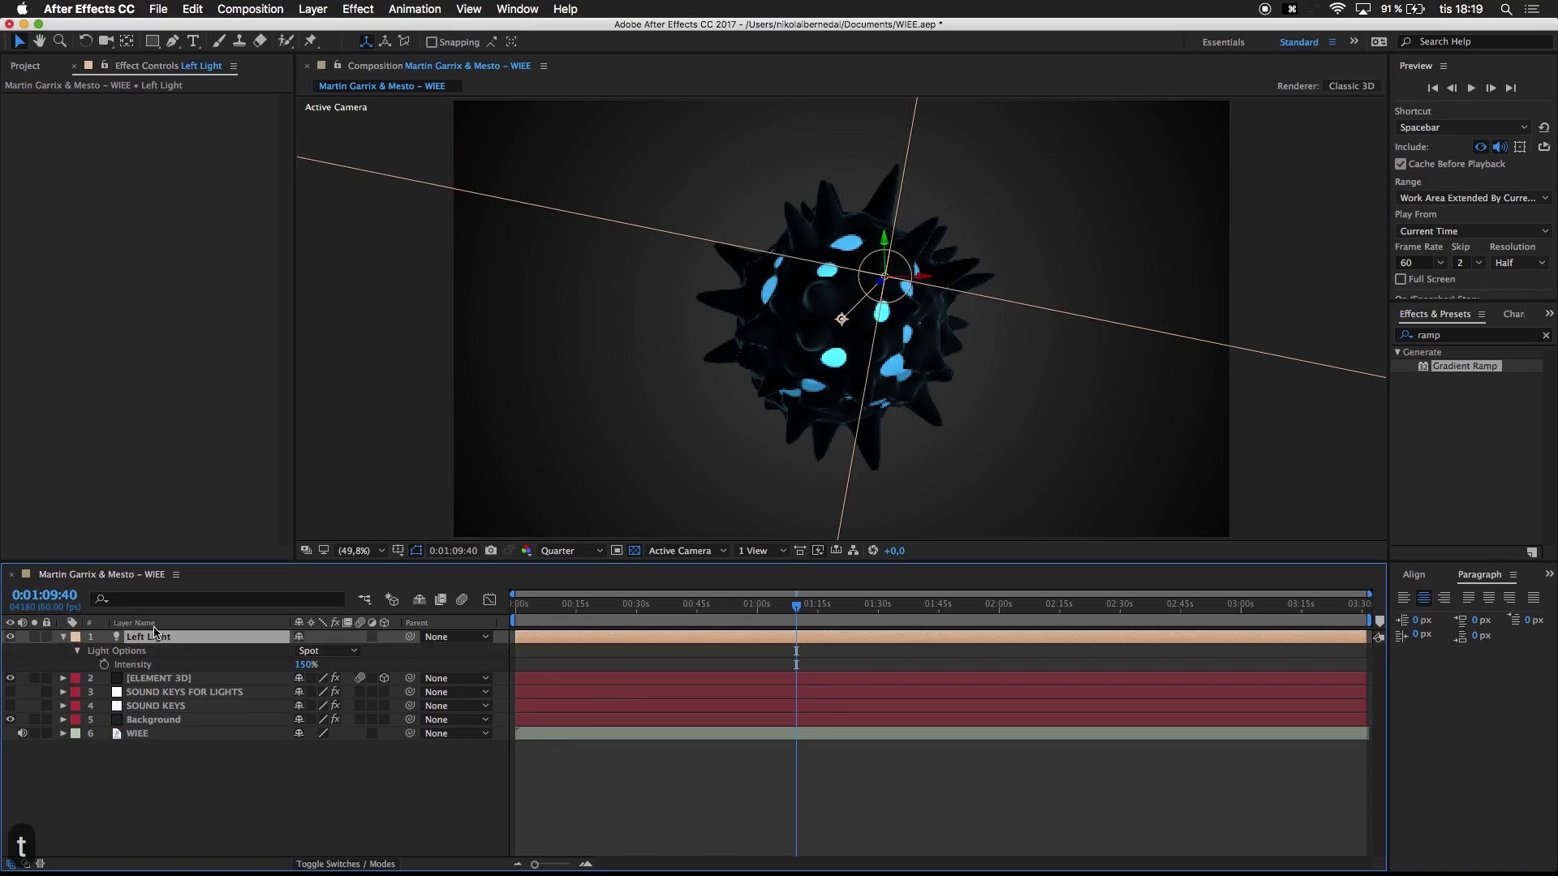
key(p)
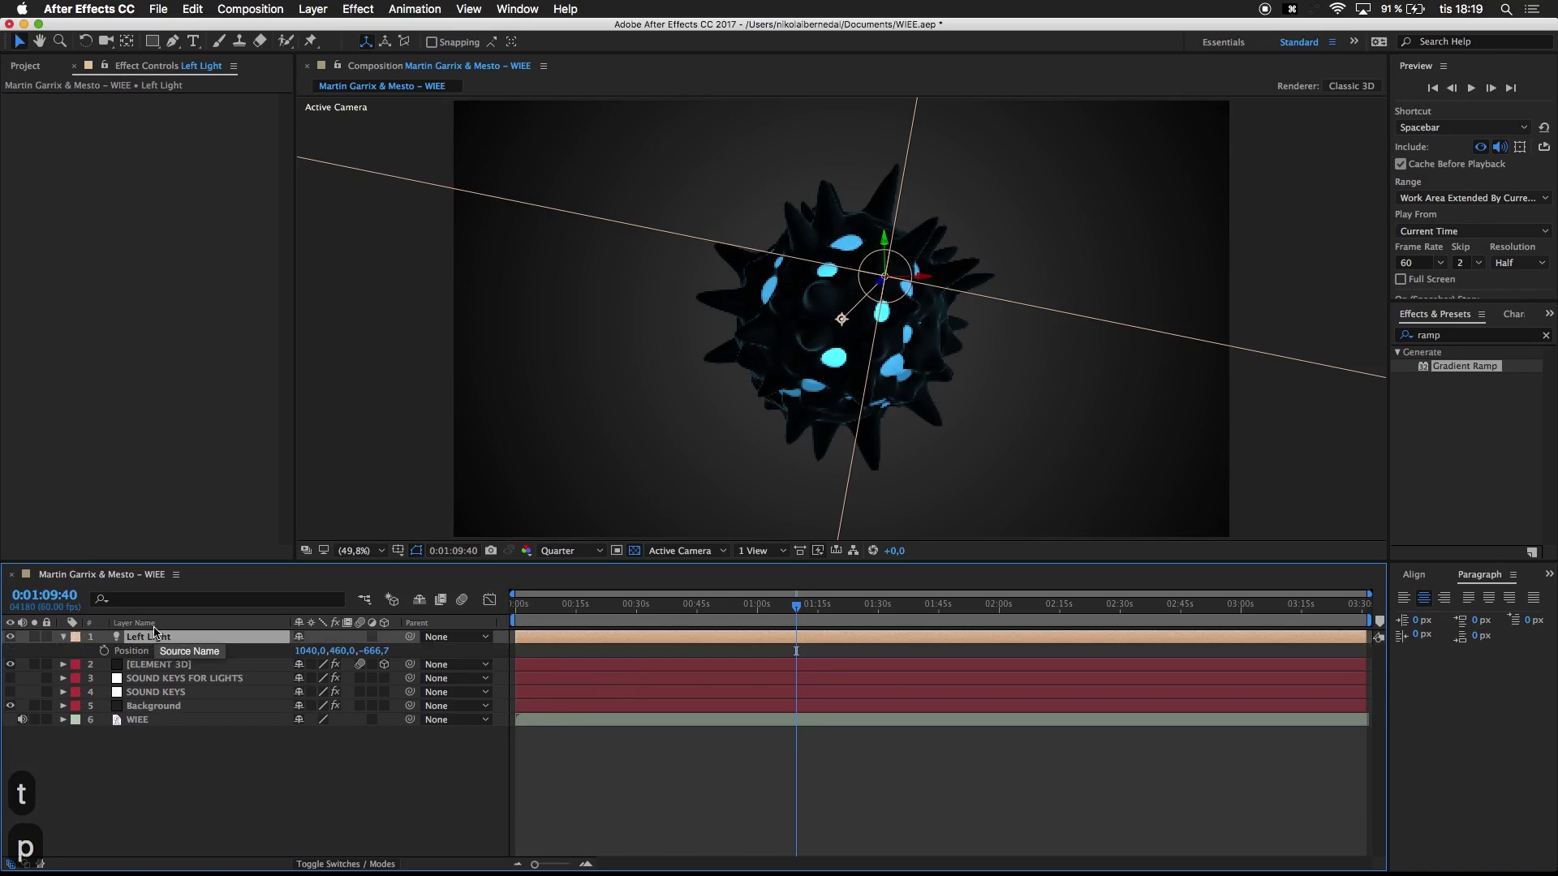
click(303, 650)
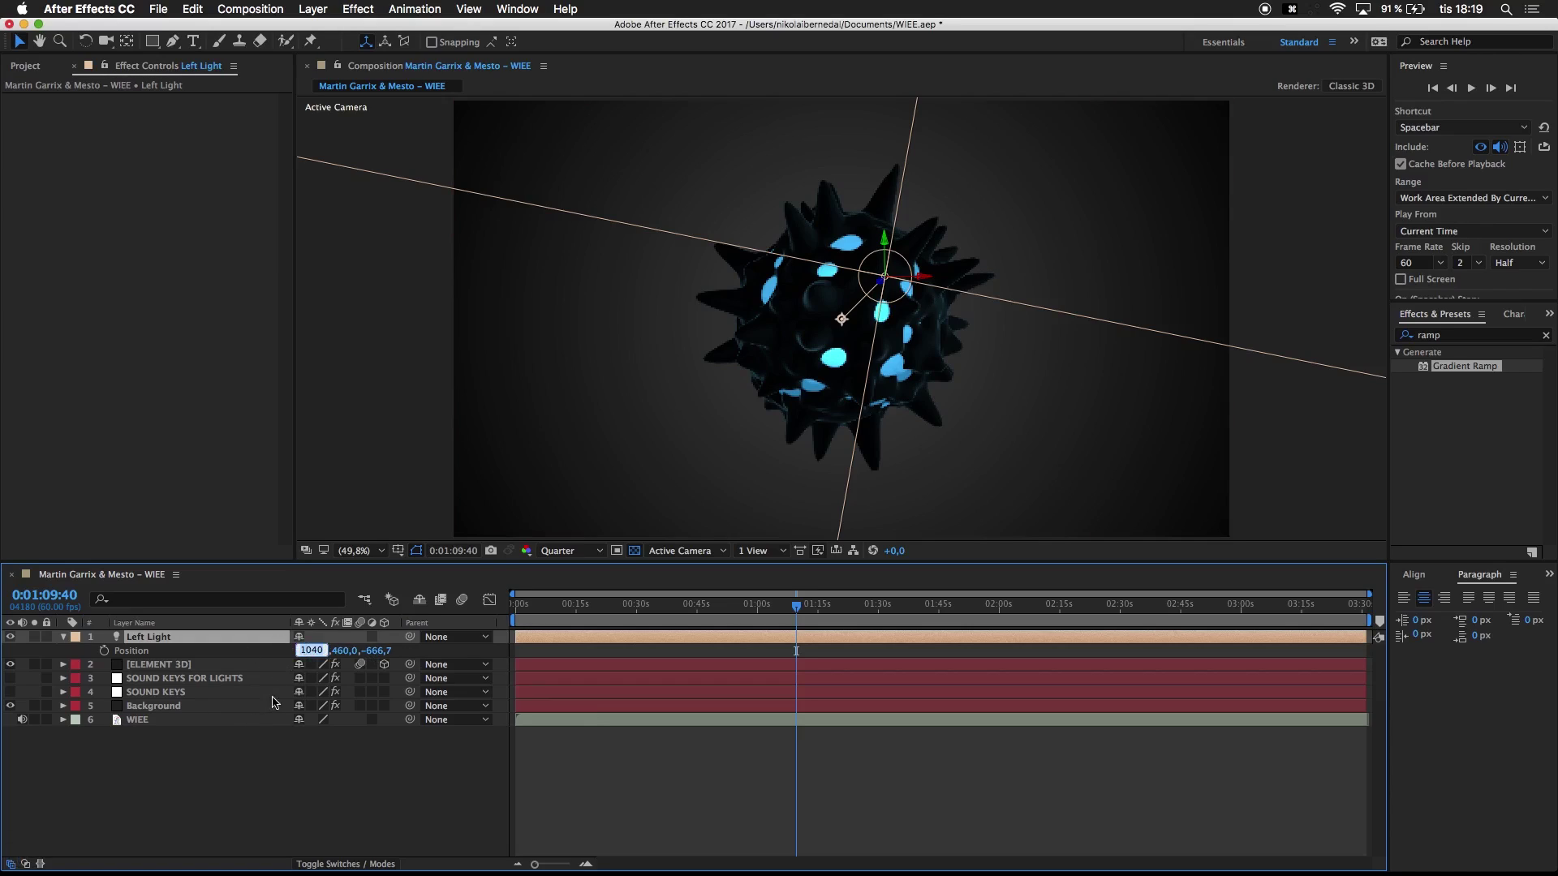
text(170)
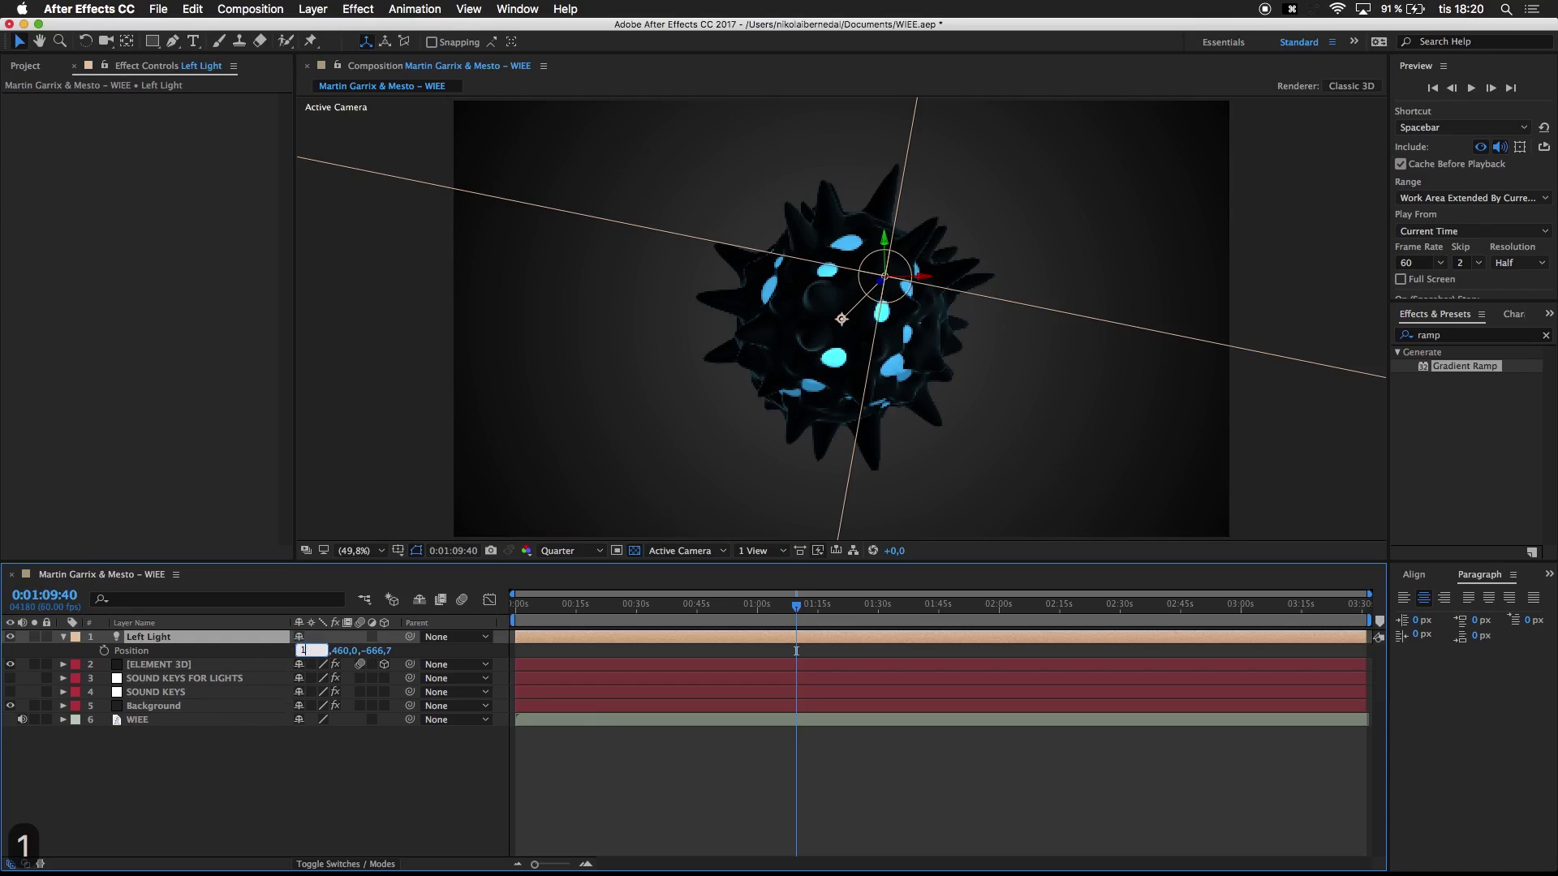
click(315, 776)
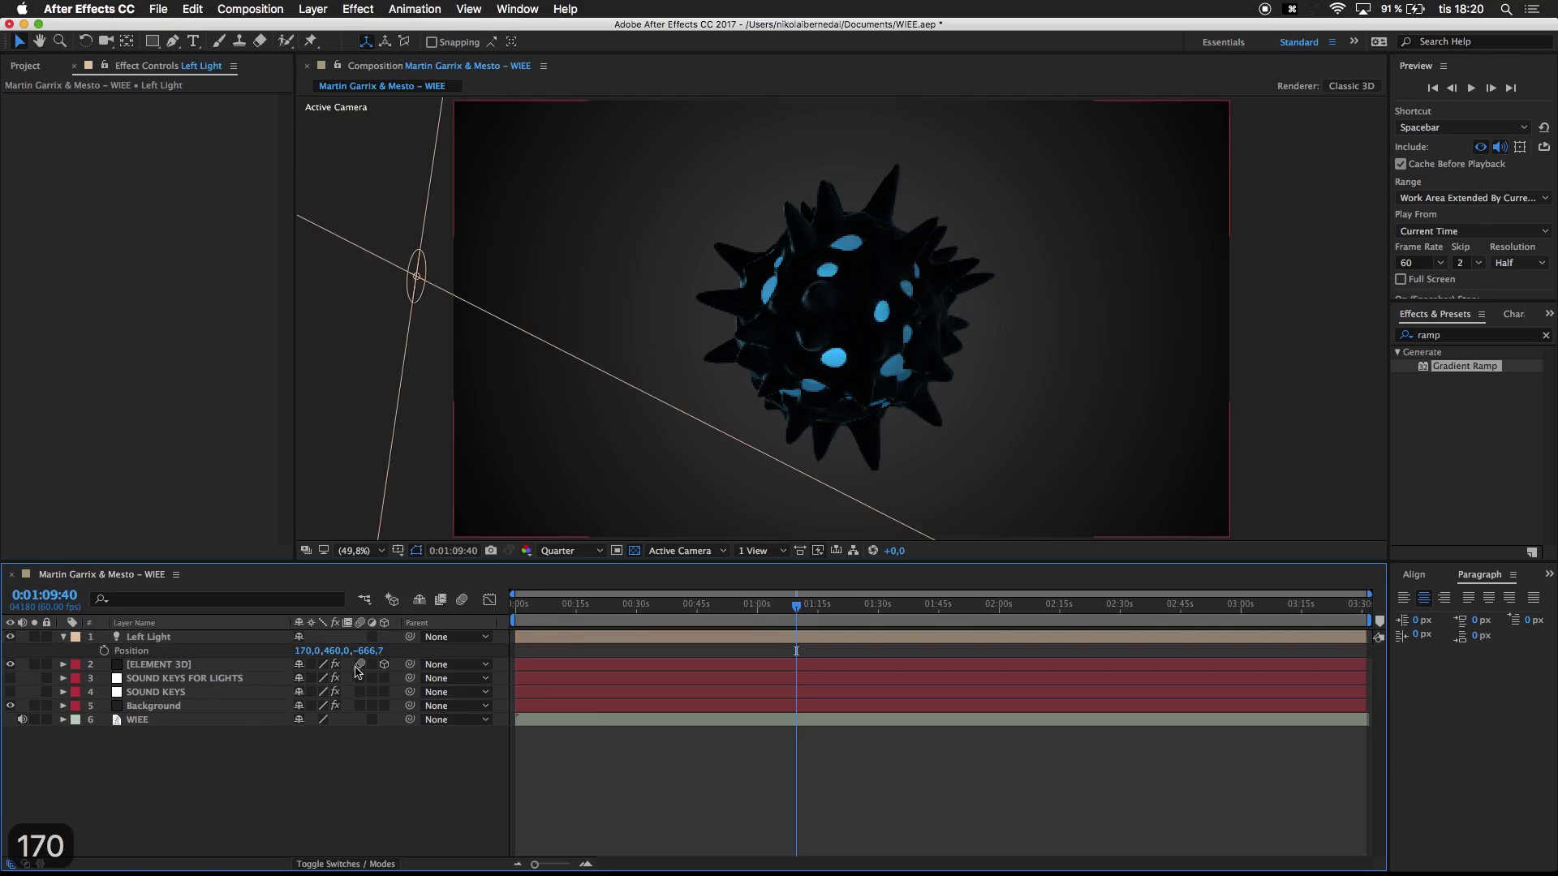
click(336, 650)
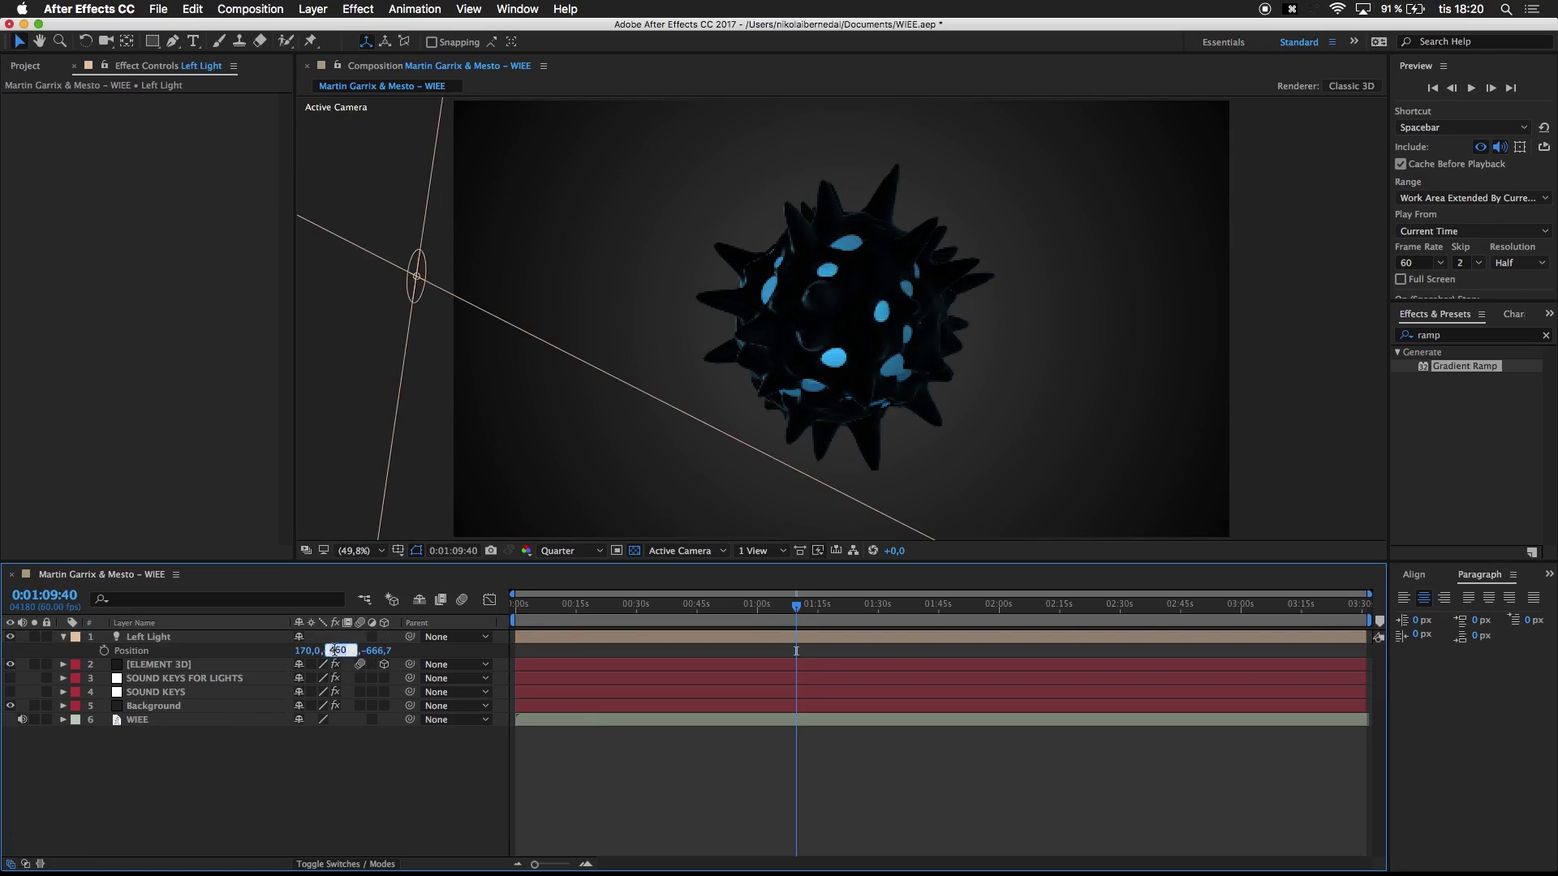
text(1000)
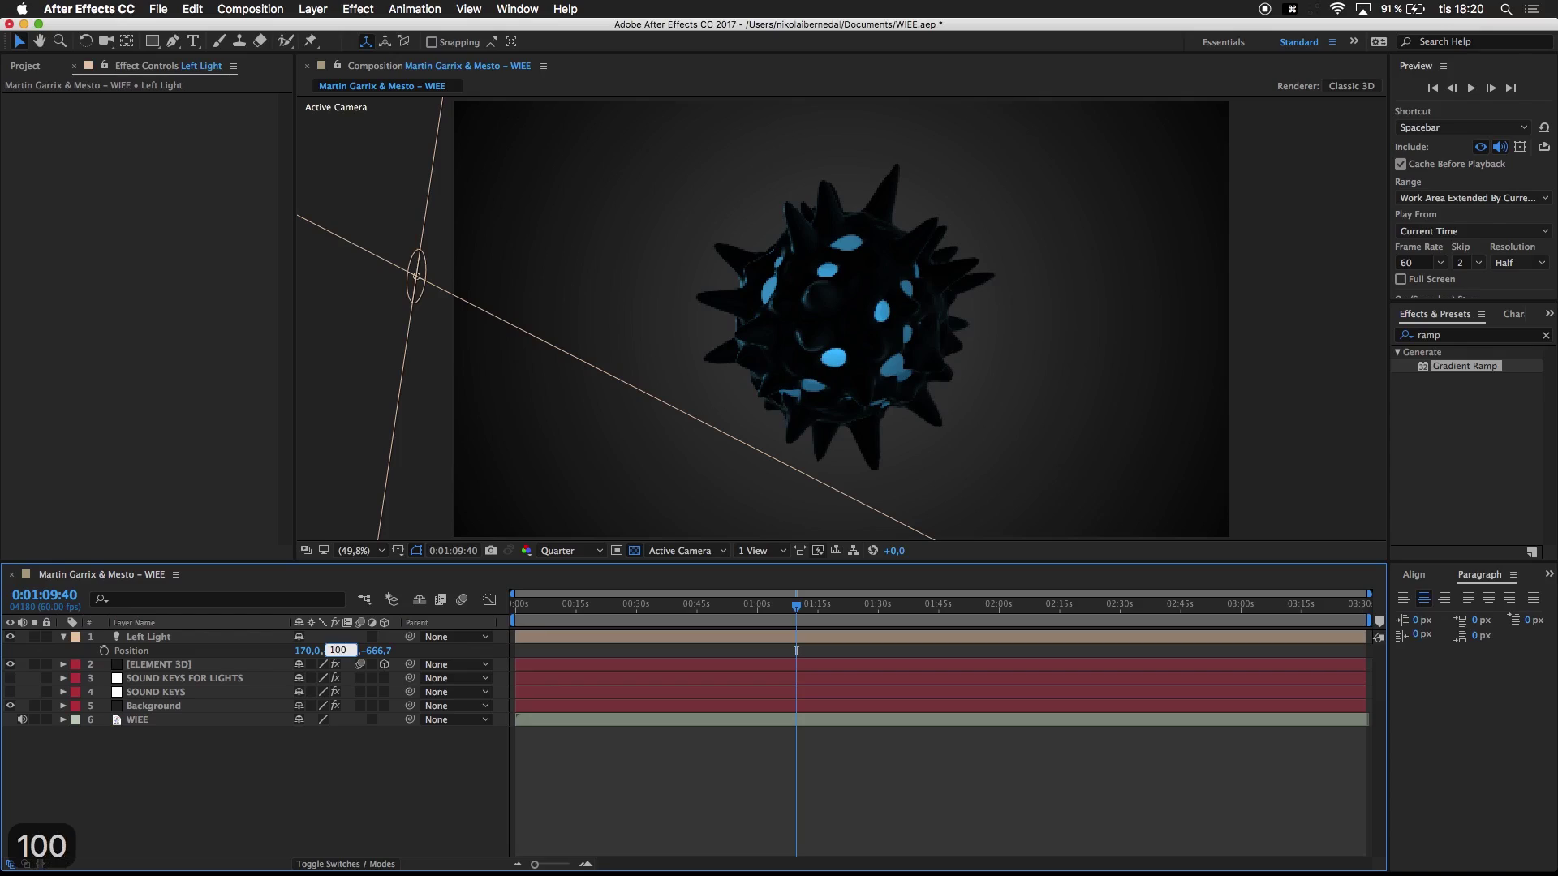
click(323, 787)
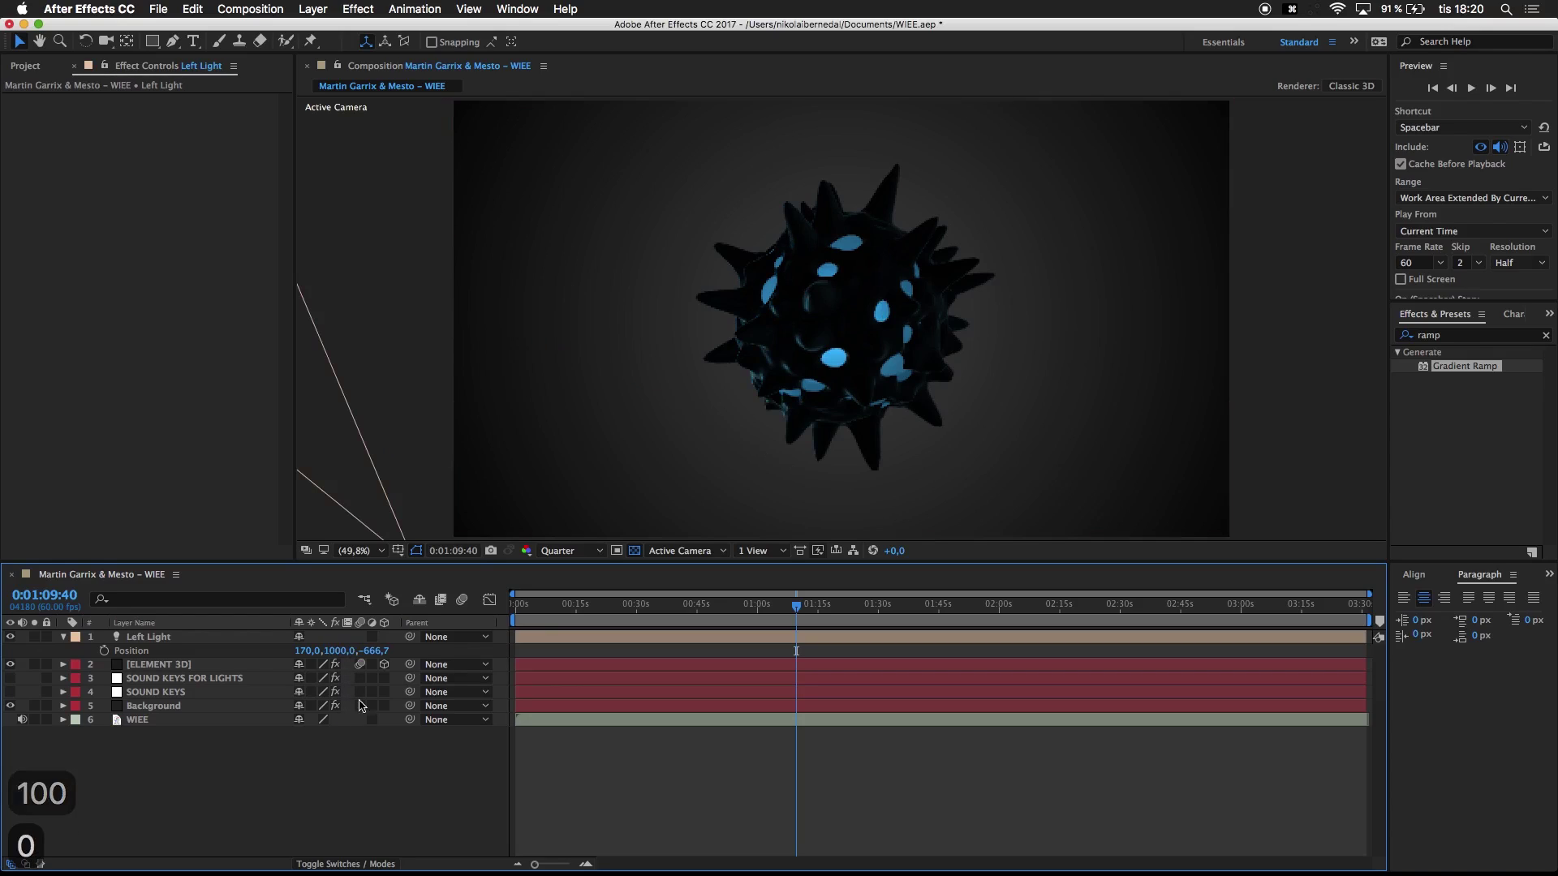
click(166, 638)
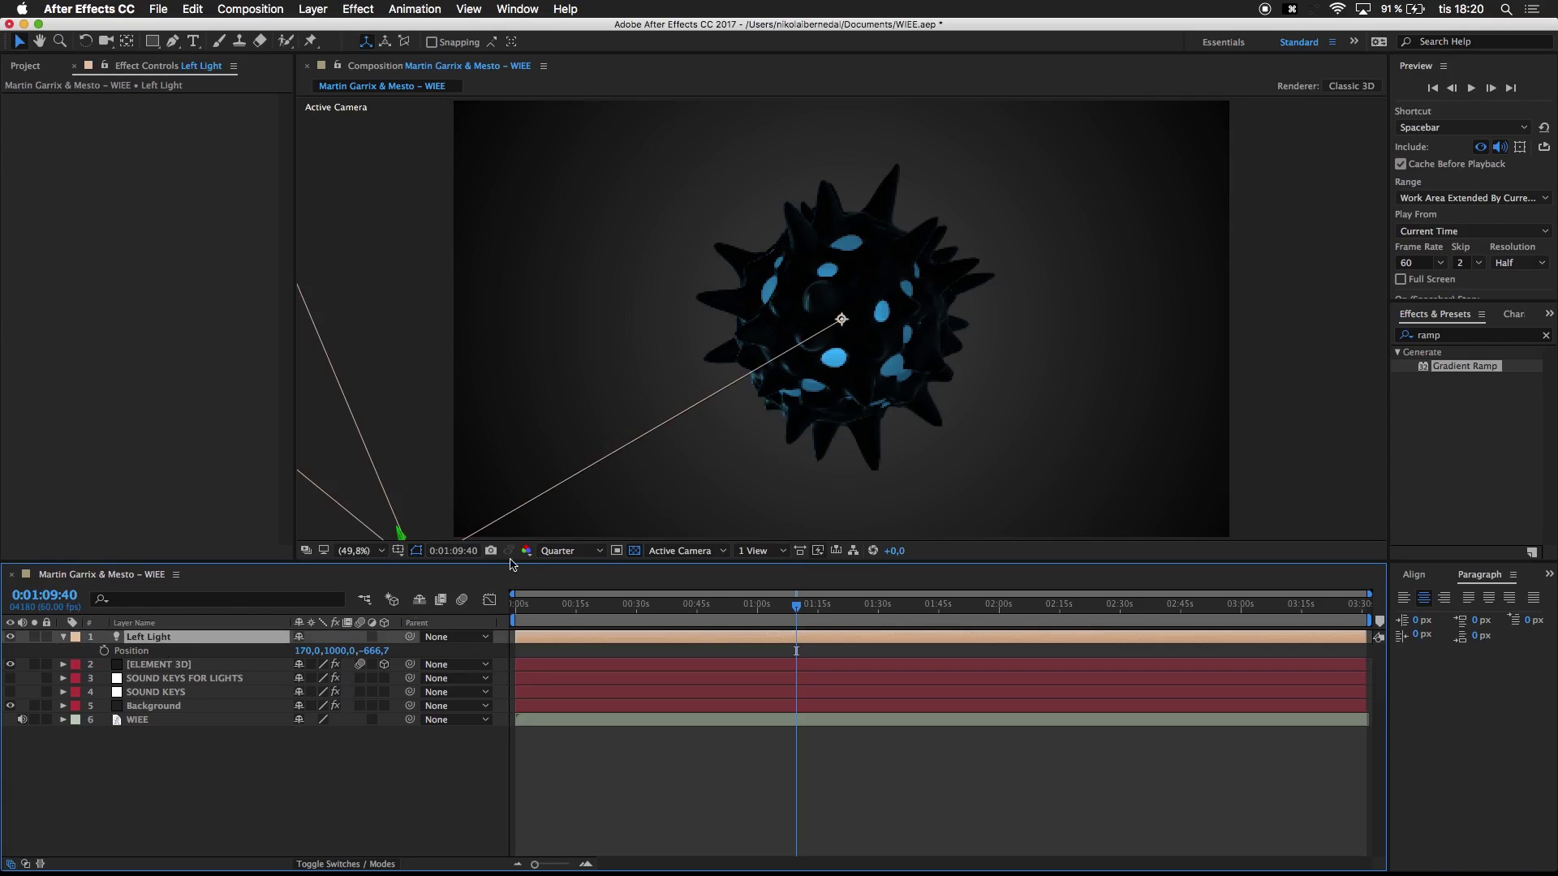
Step: Show a Proportional Grid and aim Left Light's point of interest slightly below-left of the sphere
click(403, 555)
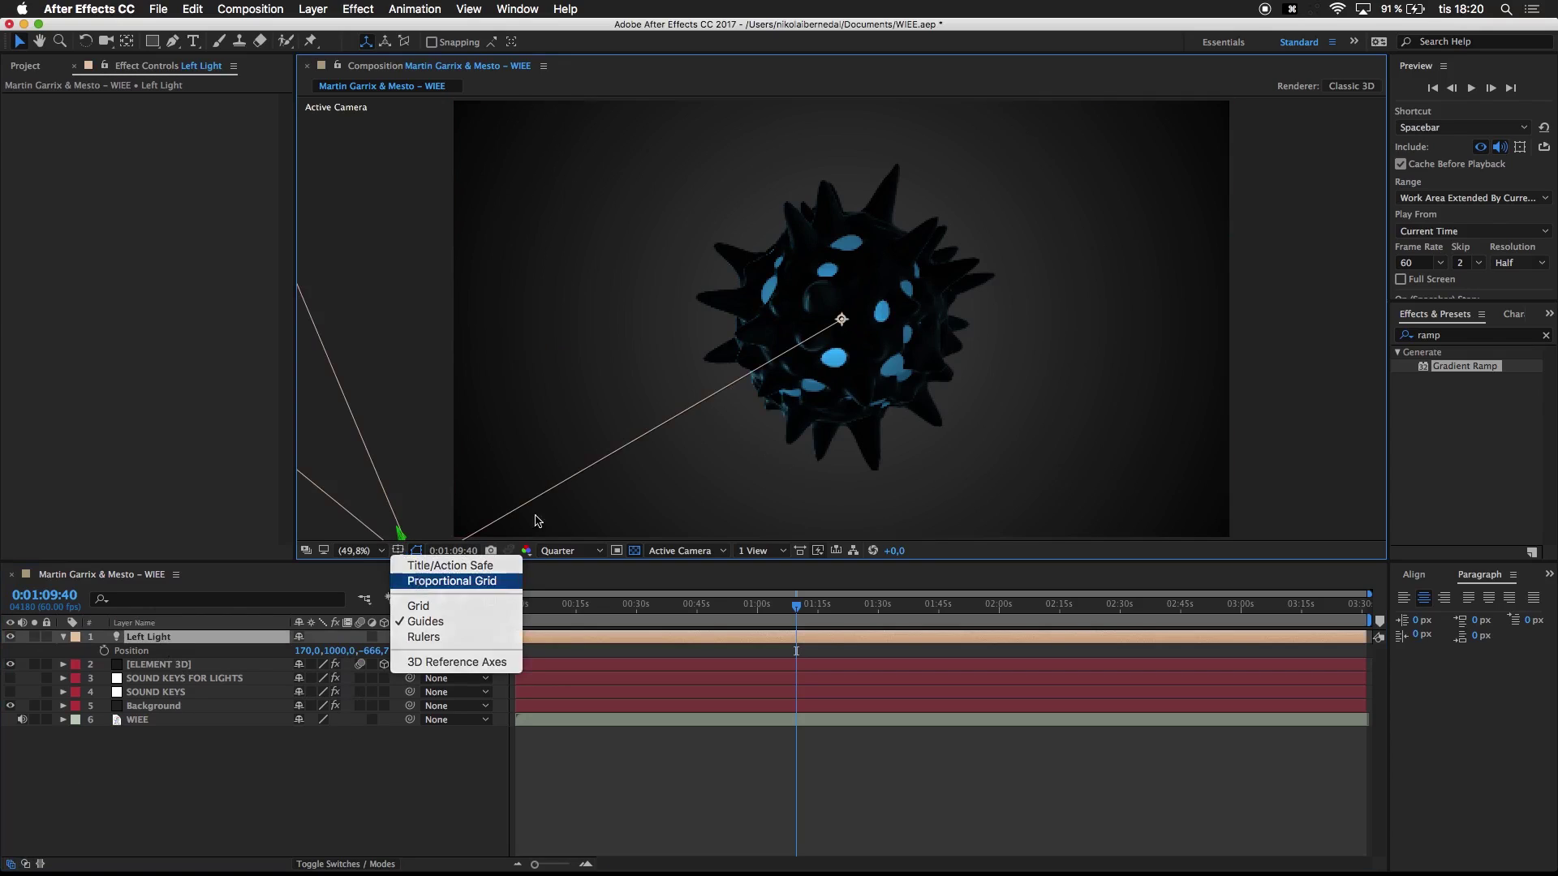
click(415, 578)
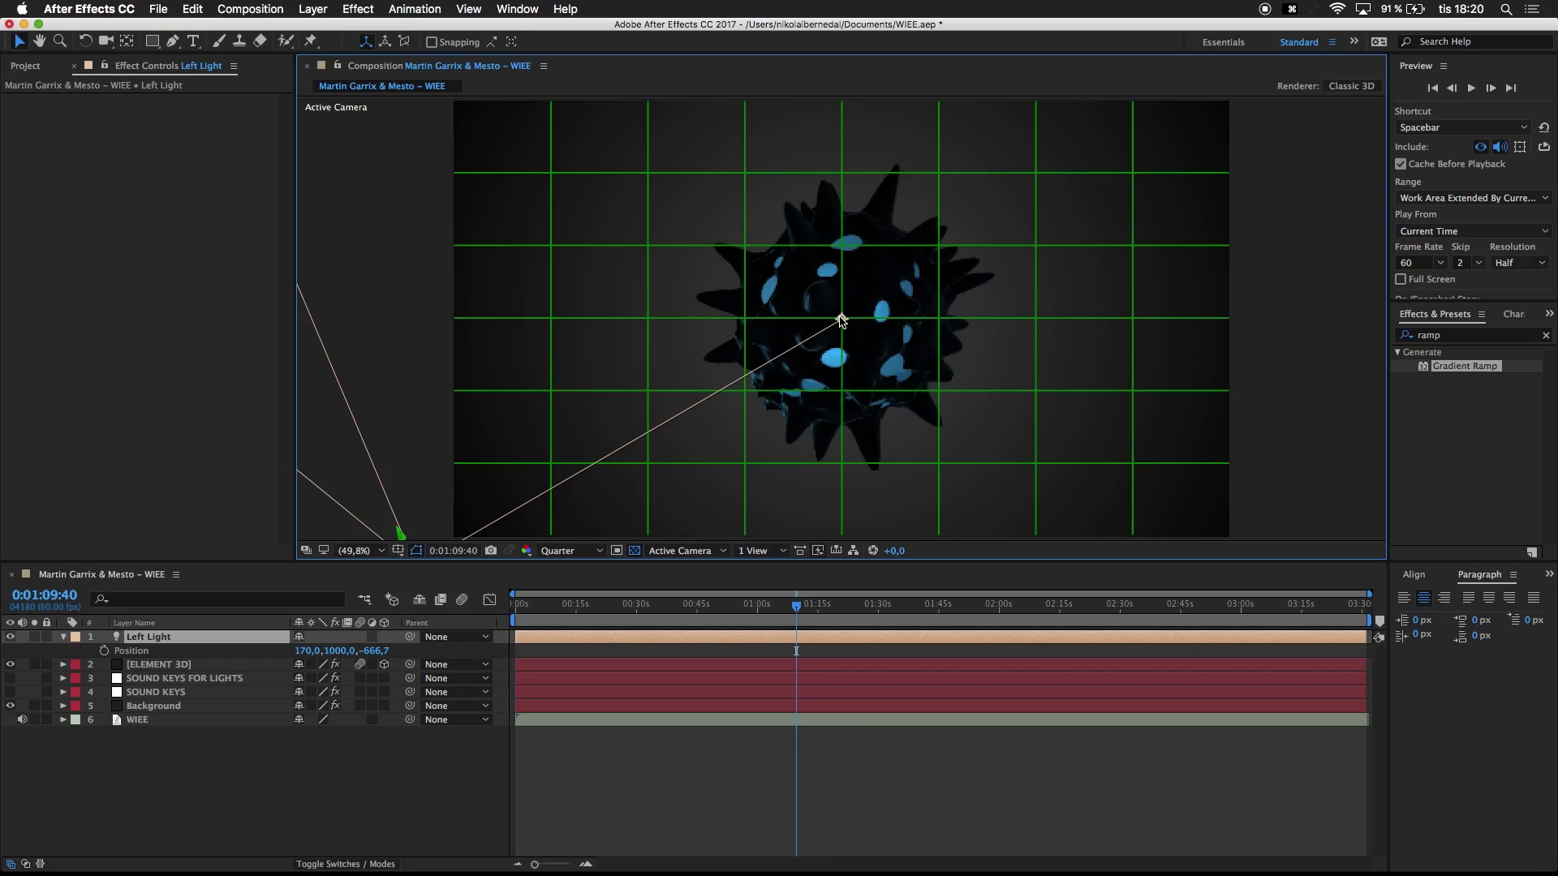
drag(841, 319, 721, 375)
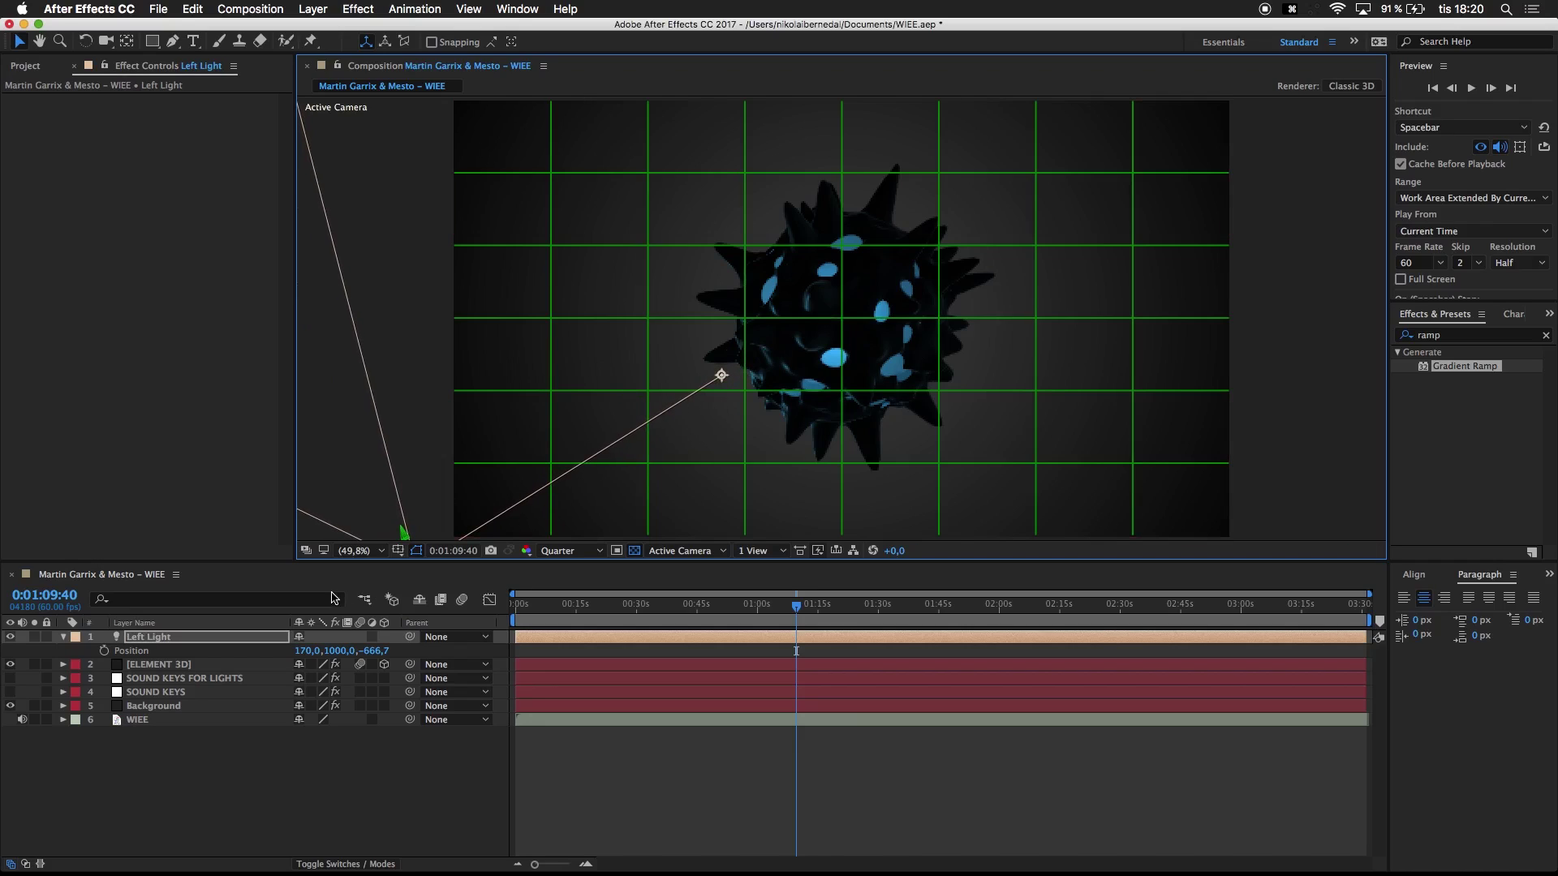
click(138, 640)
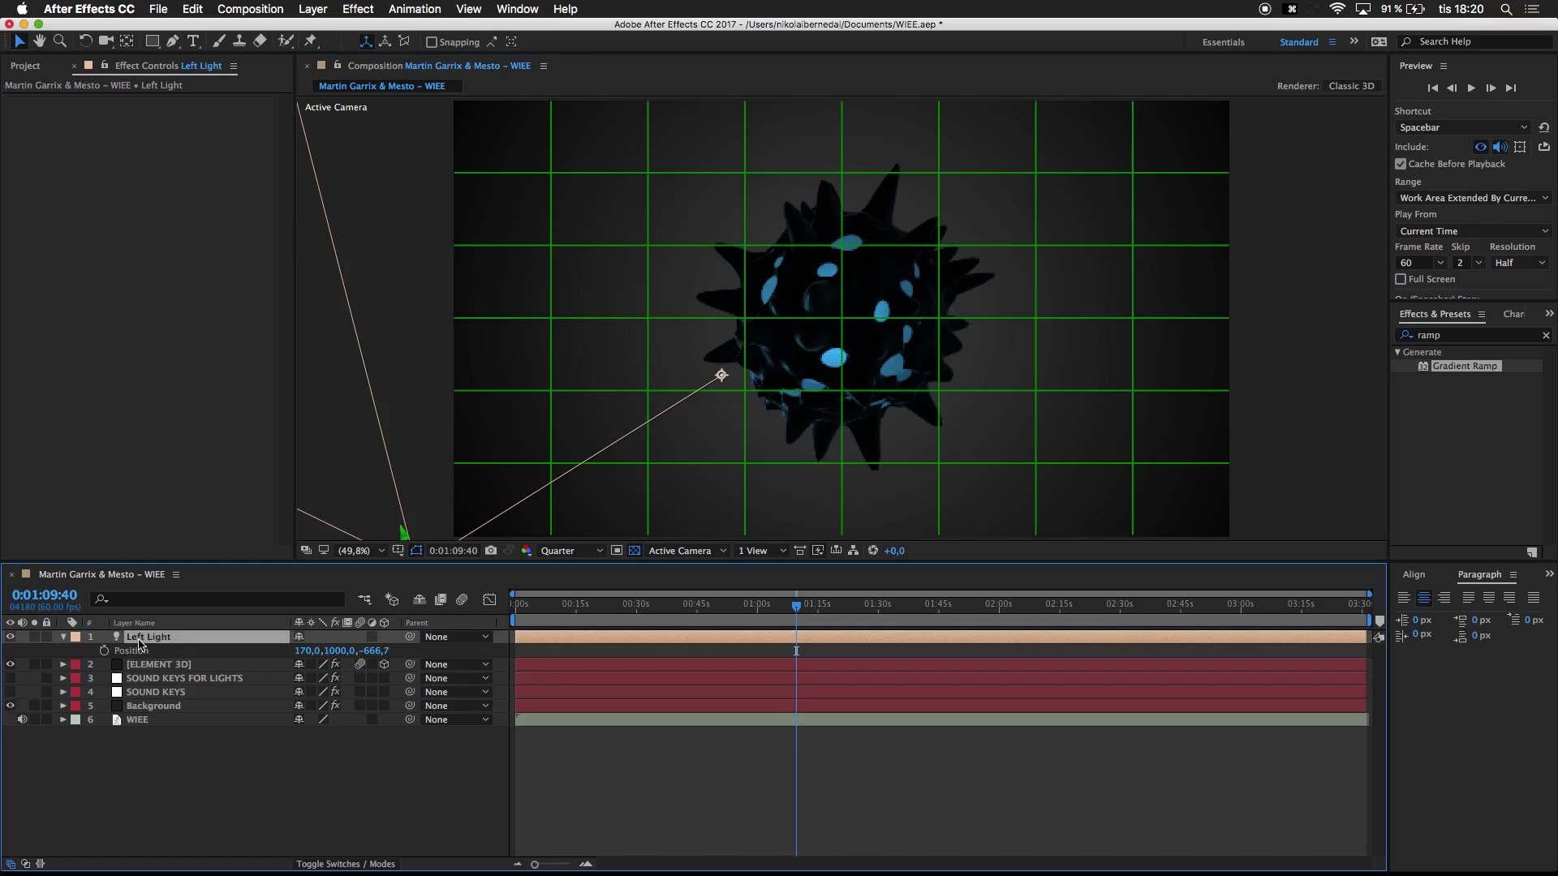
click(64, 638)
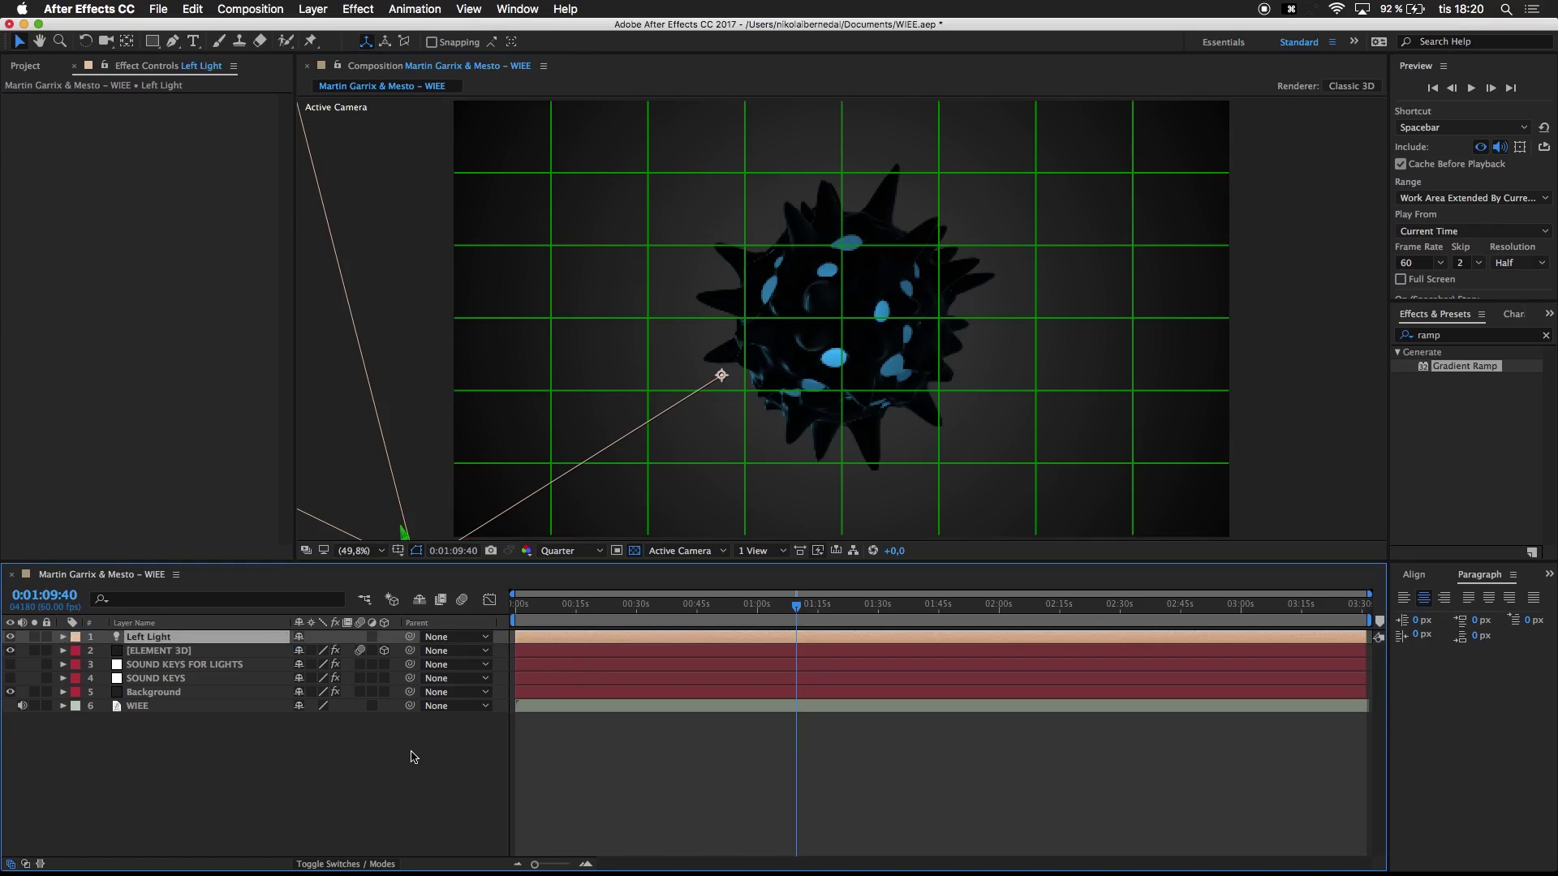
key(super+y)
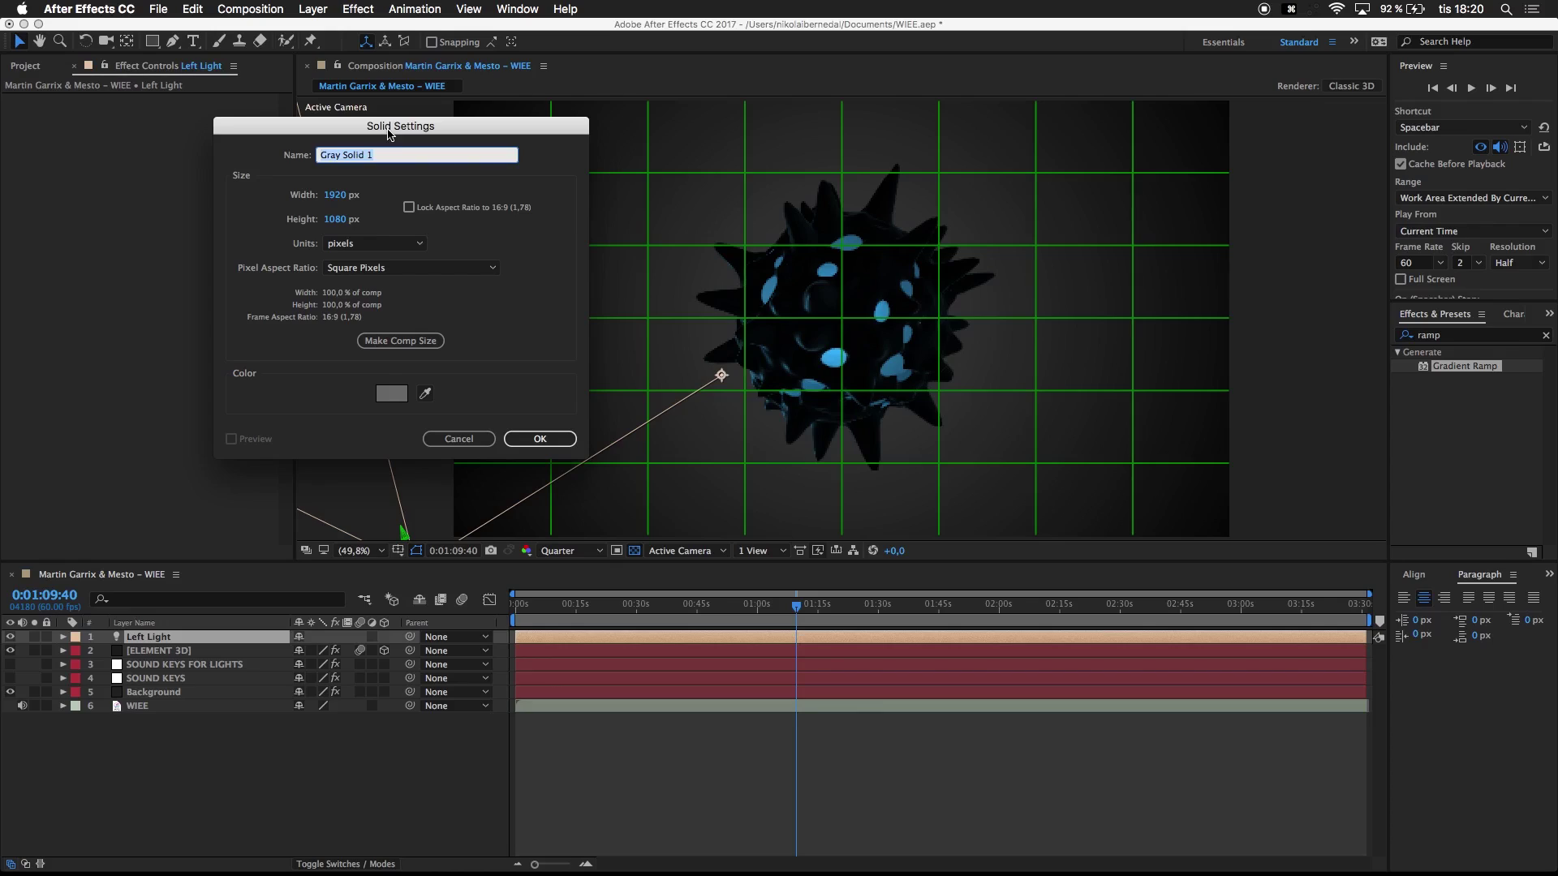
text(Rigth)
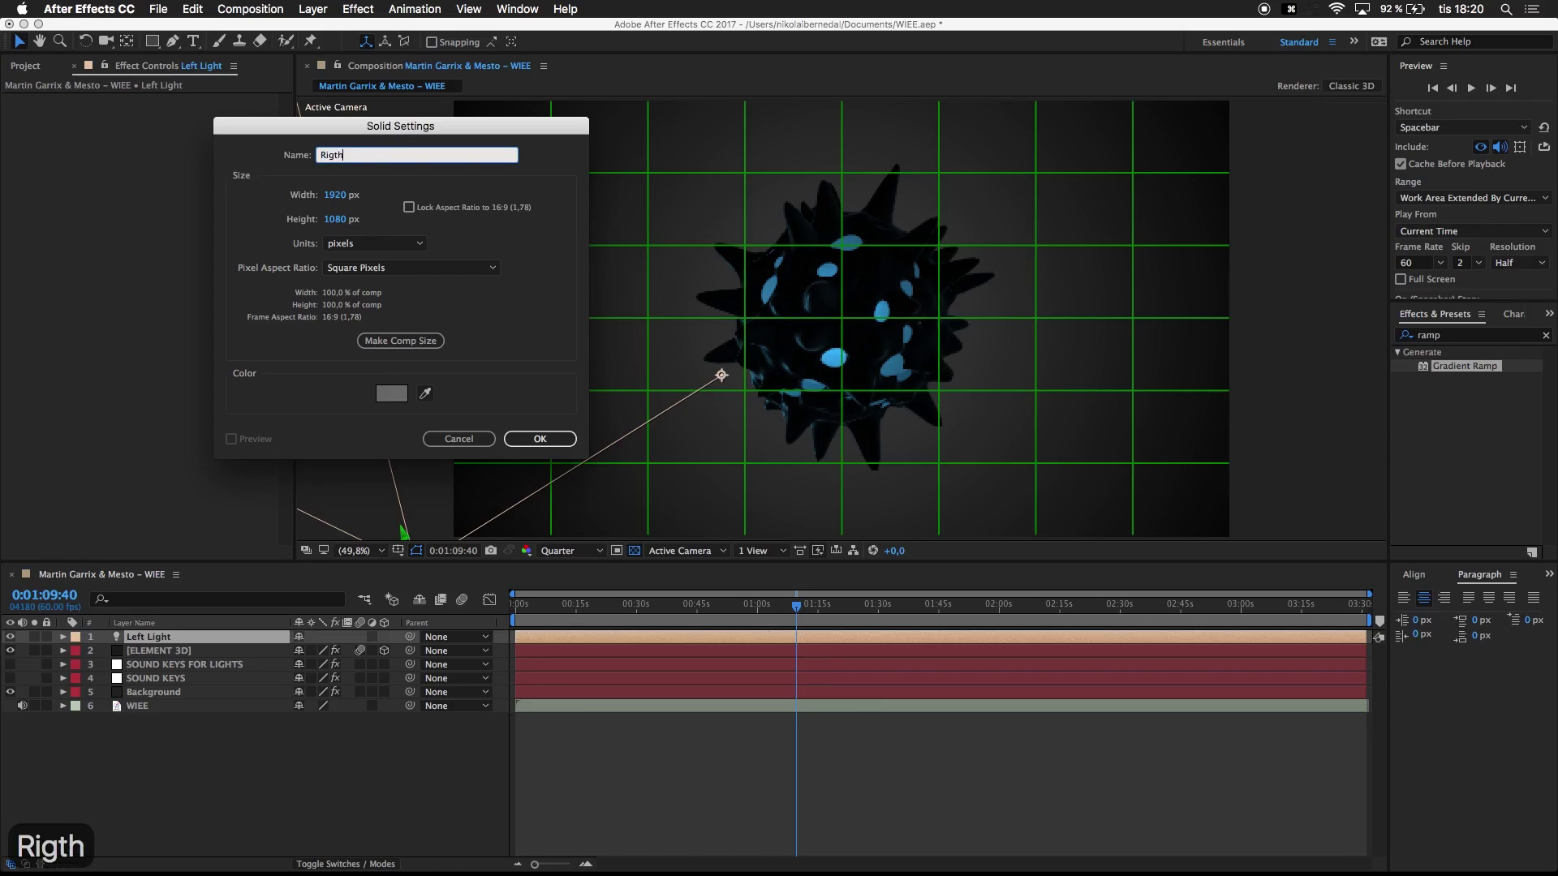
key(BackSpace)
key(BackSpace)
text(ht )
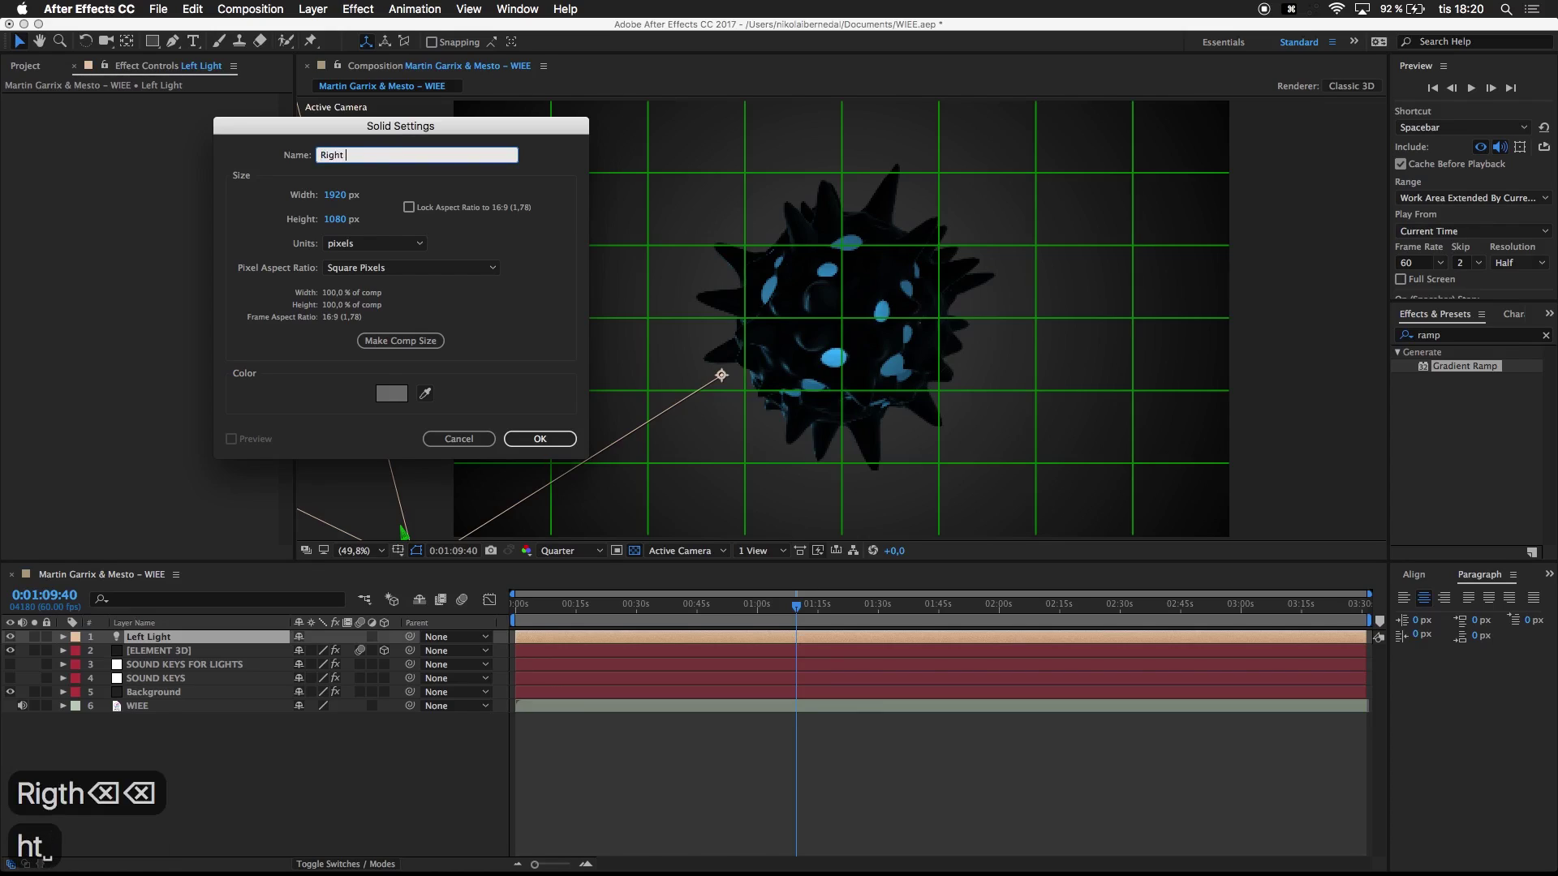
text(Light)
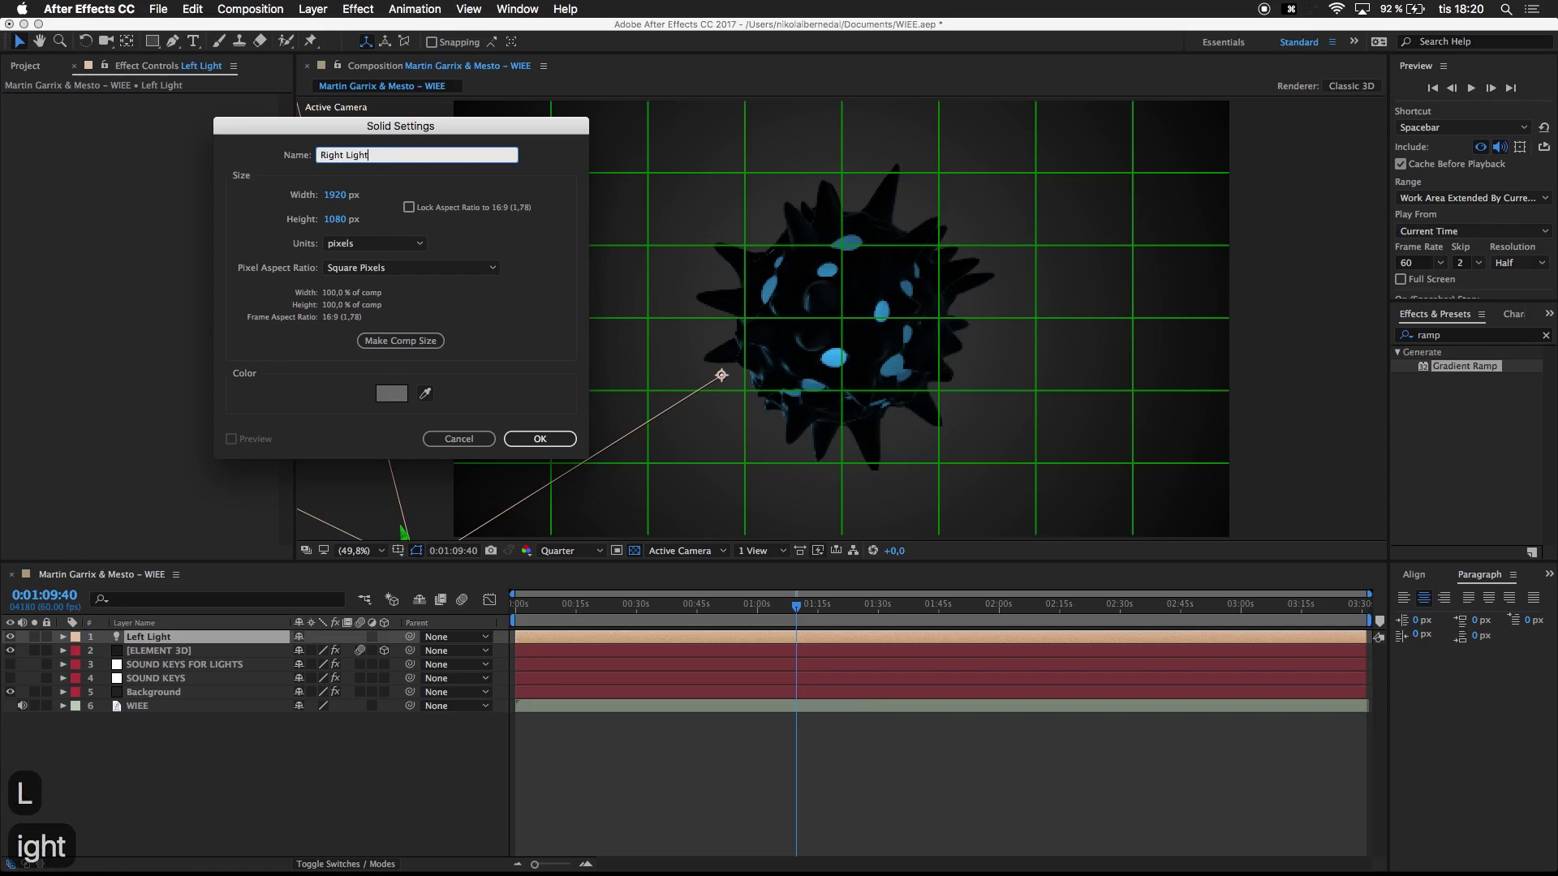
key(Return)
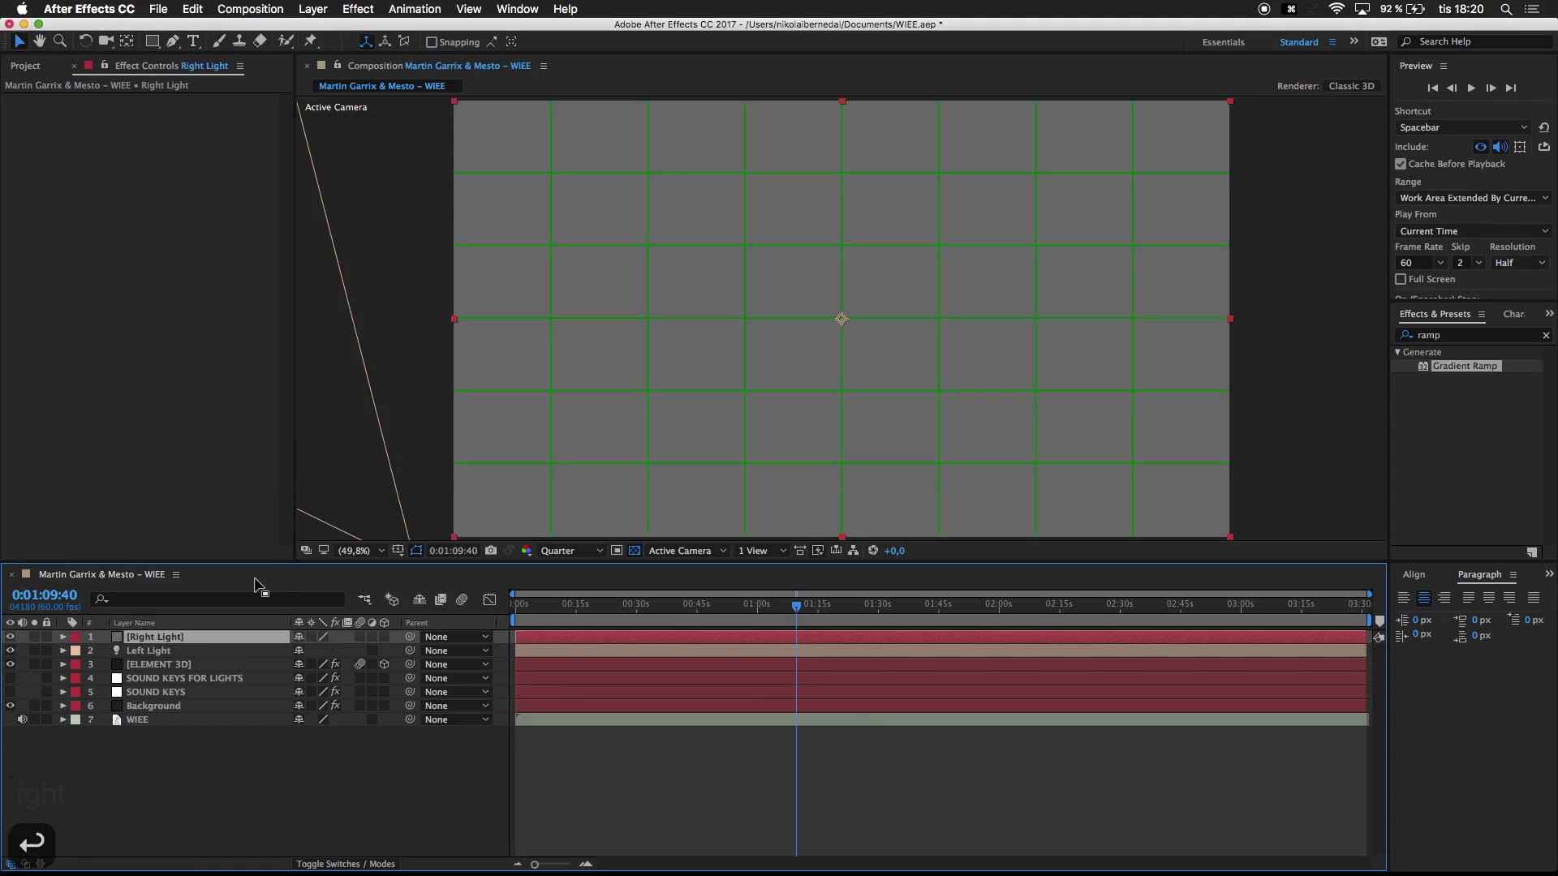
key(BackSpace)
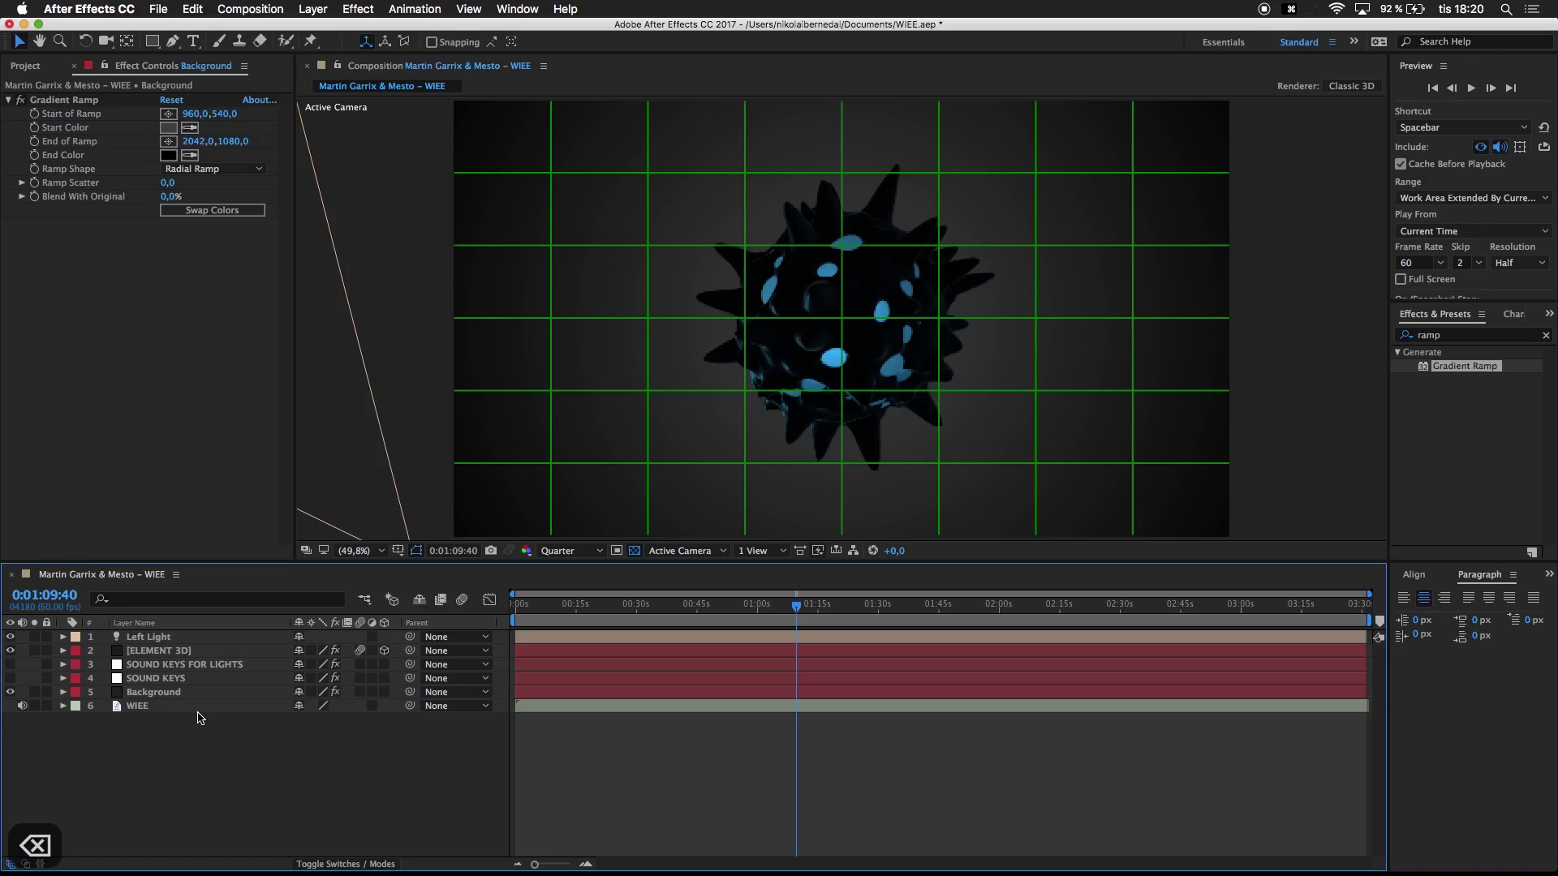
Step: Add a second spot light named 'Right Light'
right_click(200, 717)
mouse_move(219, 722)
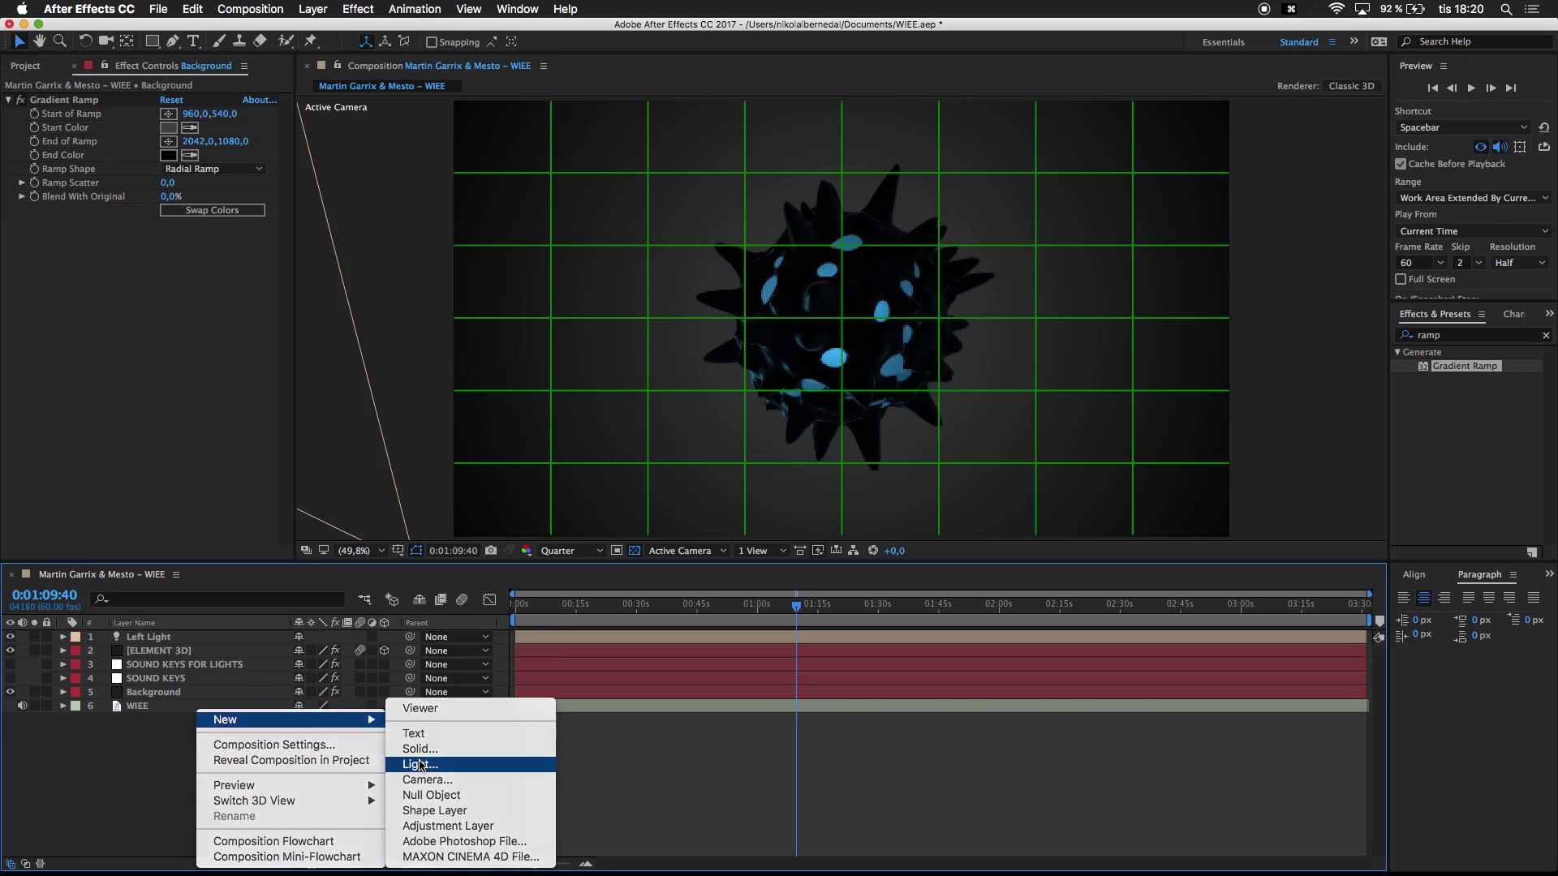
click(420, 764)
text(Right L)
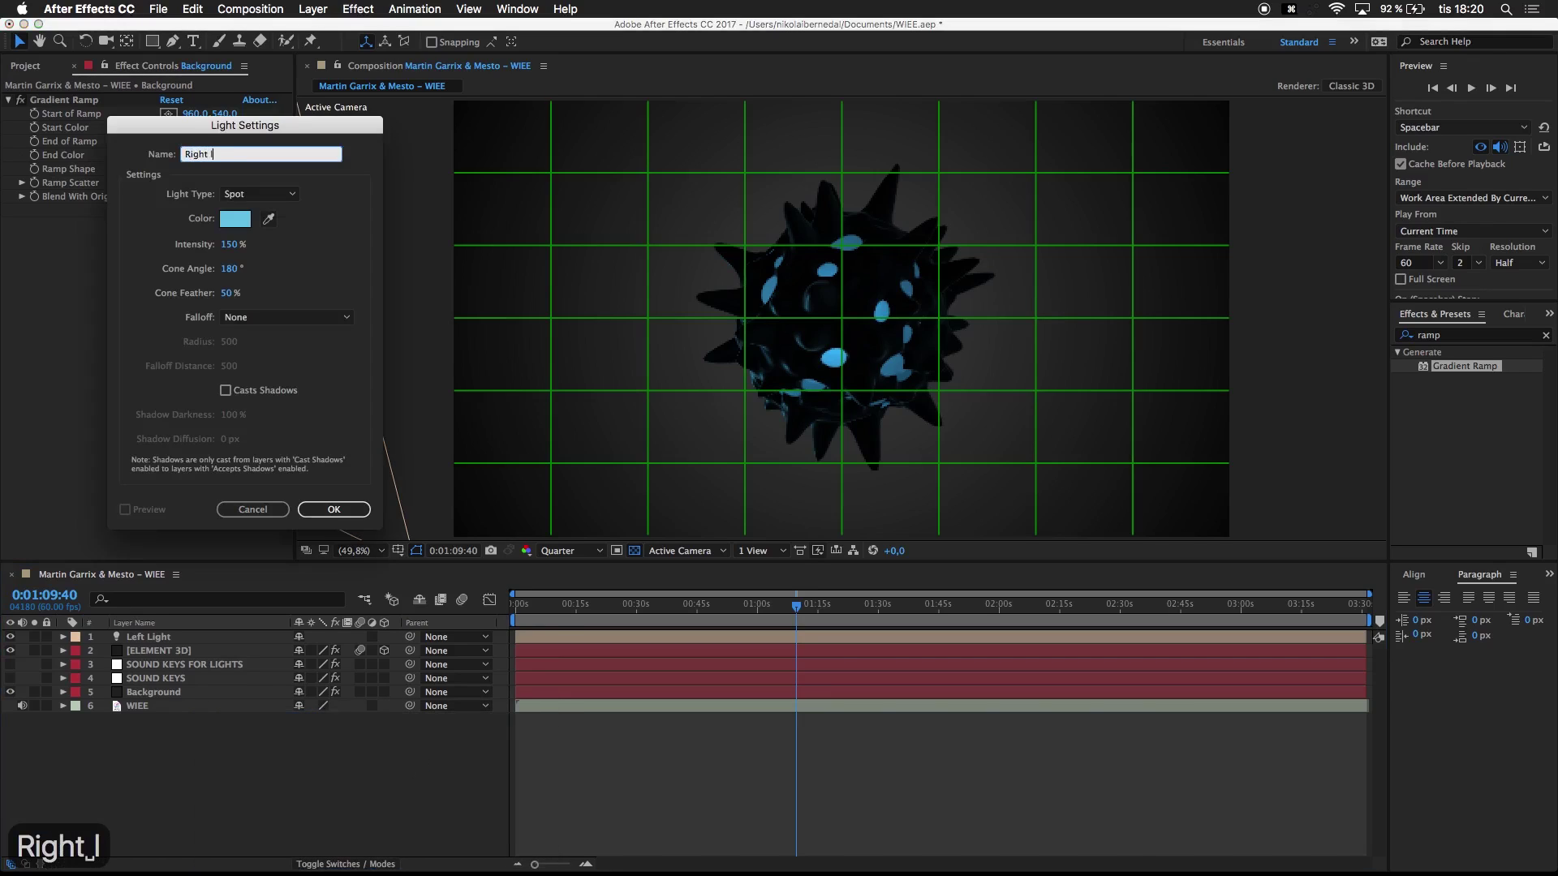
key(BackSpace)
text(Light)
key(Return)
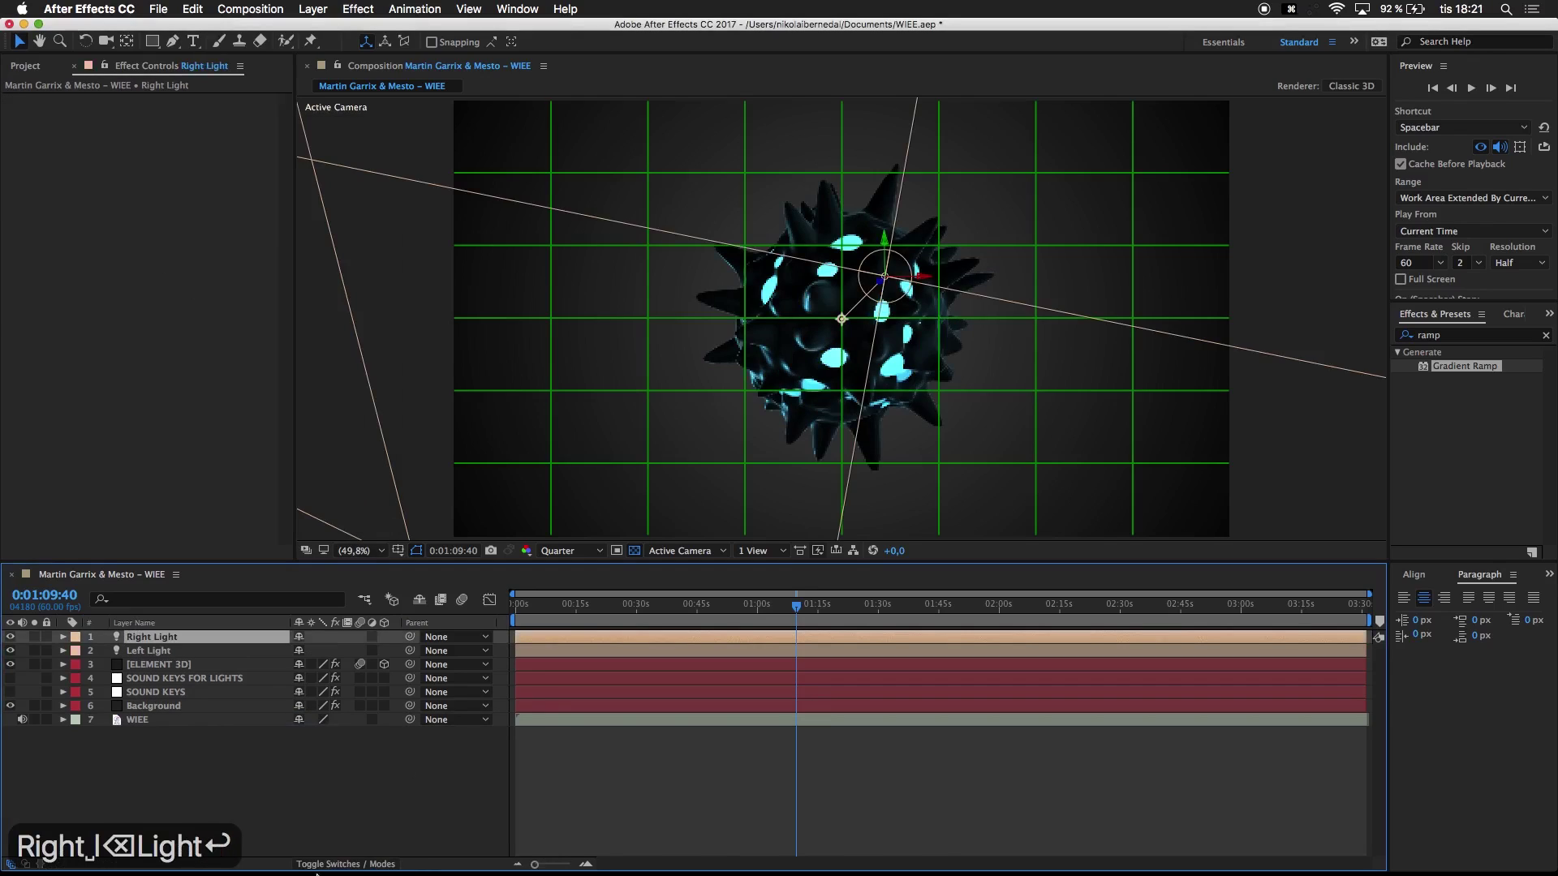
Step: Set Right Light's Position to 1750, 1000, undoing an accidental depth change
key(p)
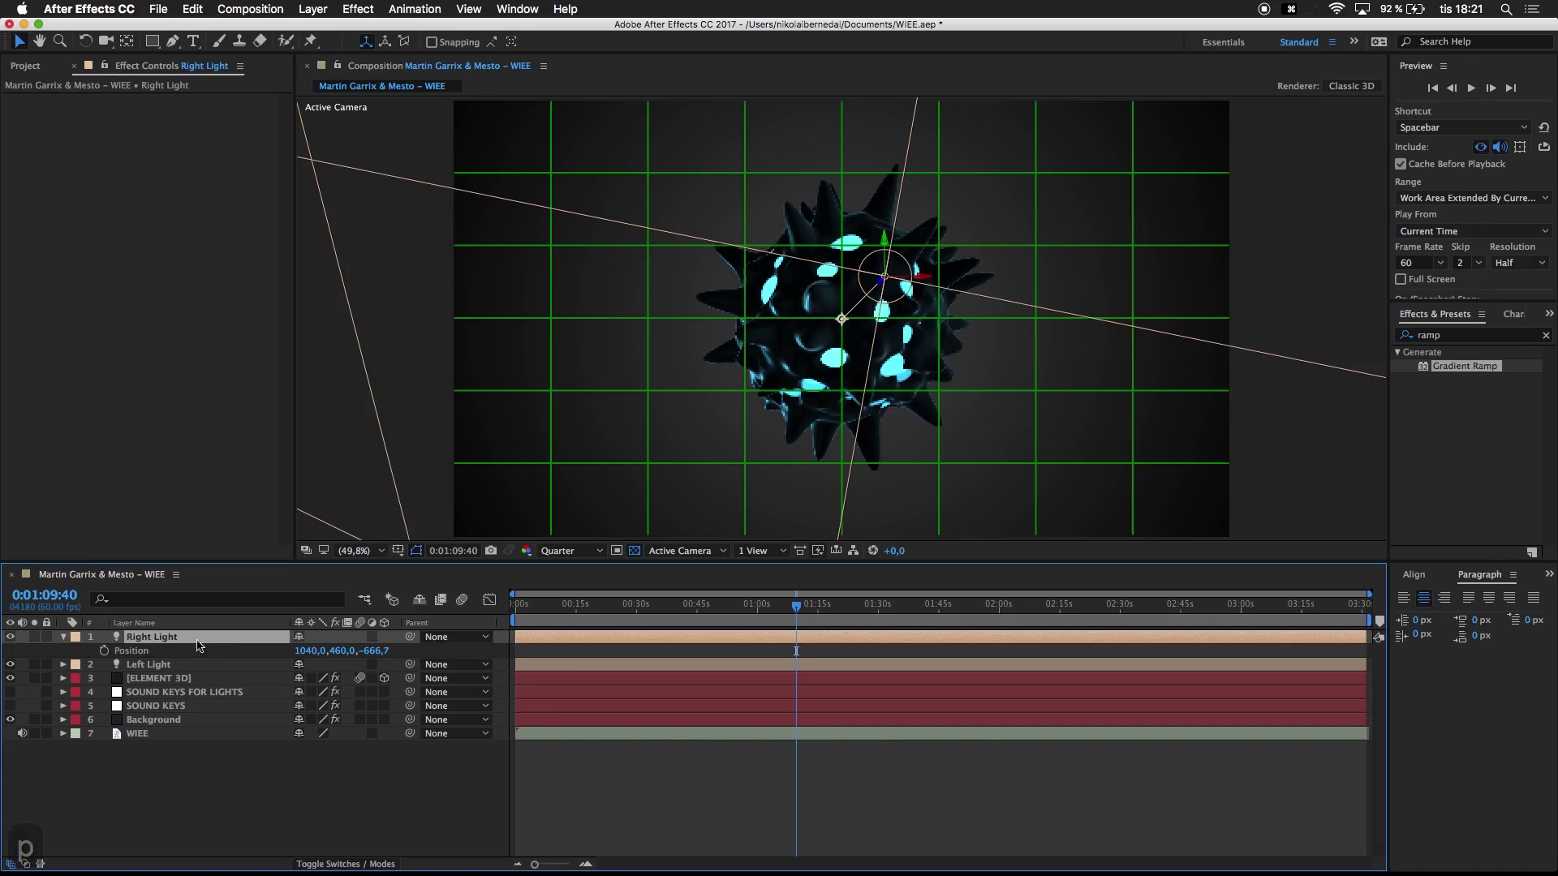
click(302, 651)
text(1750)
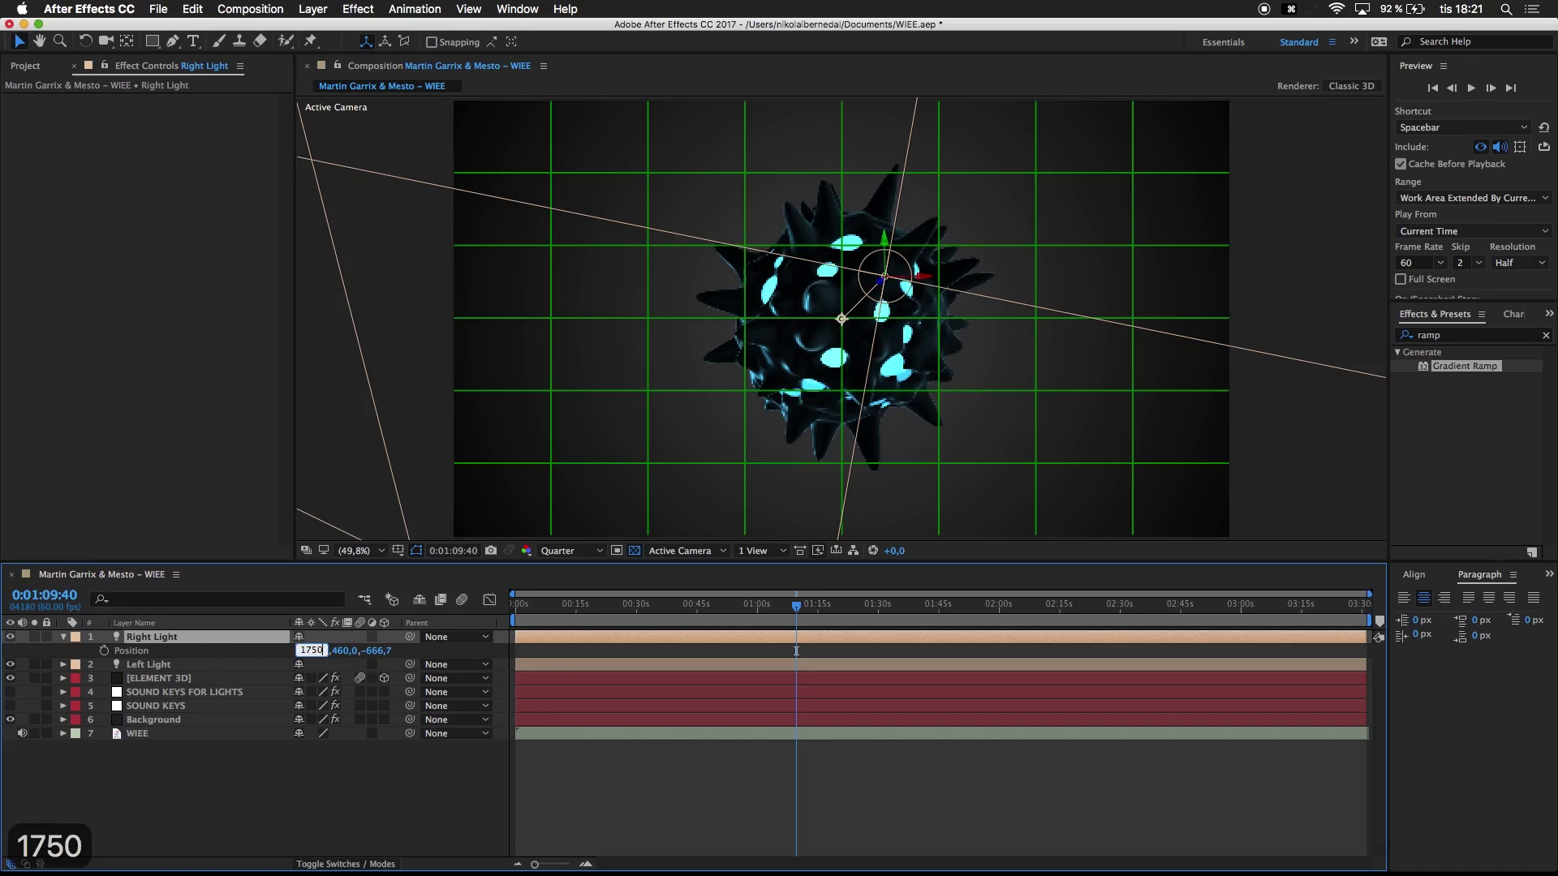
key(Tab)
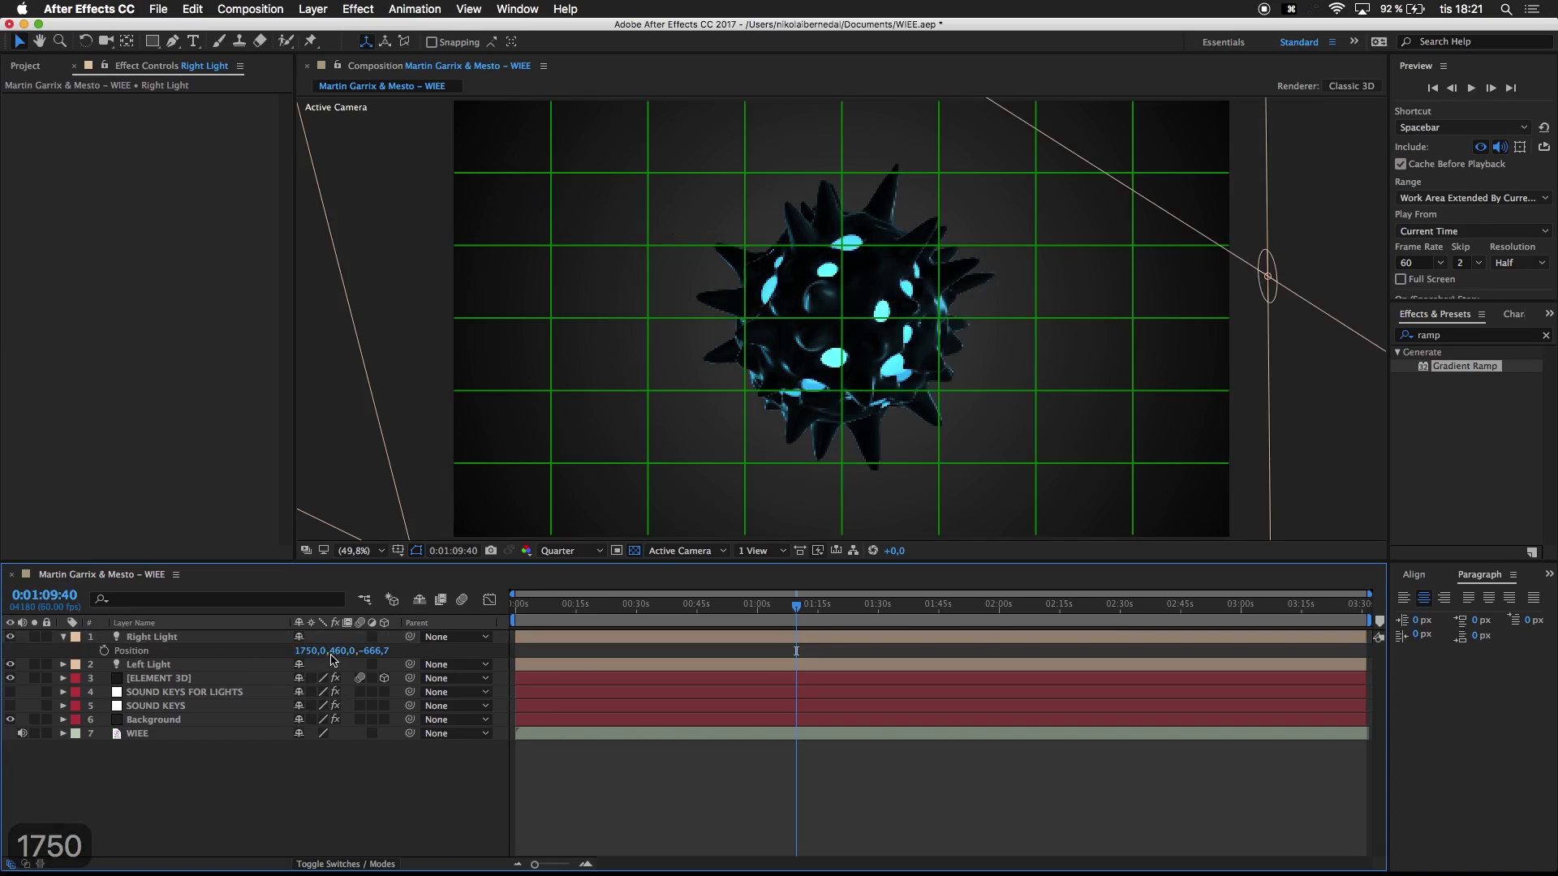
text(1000)
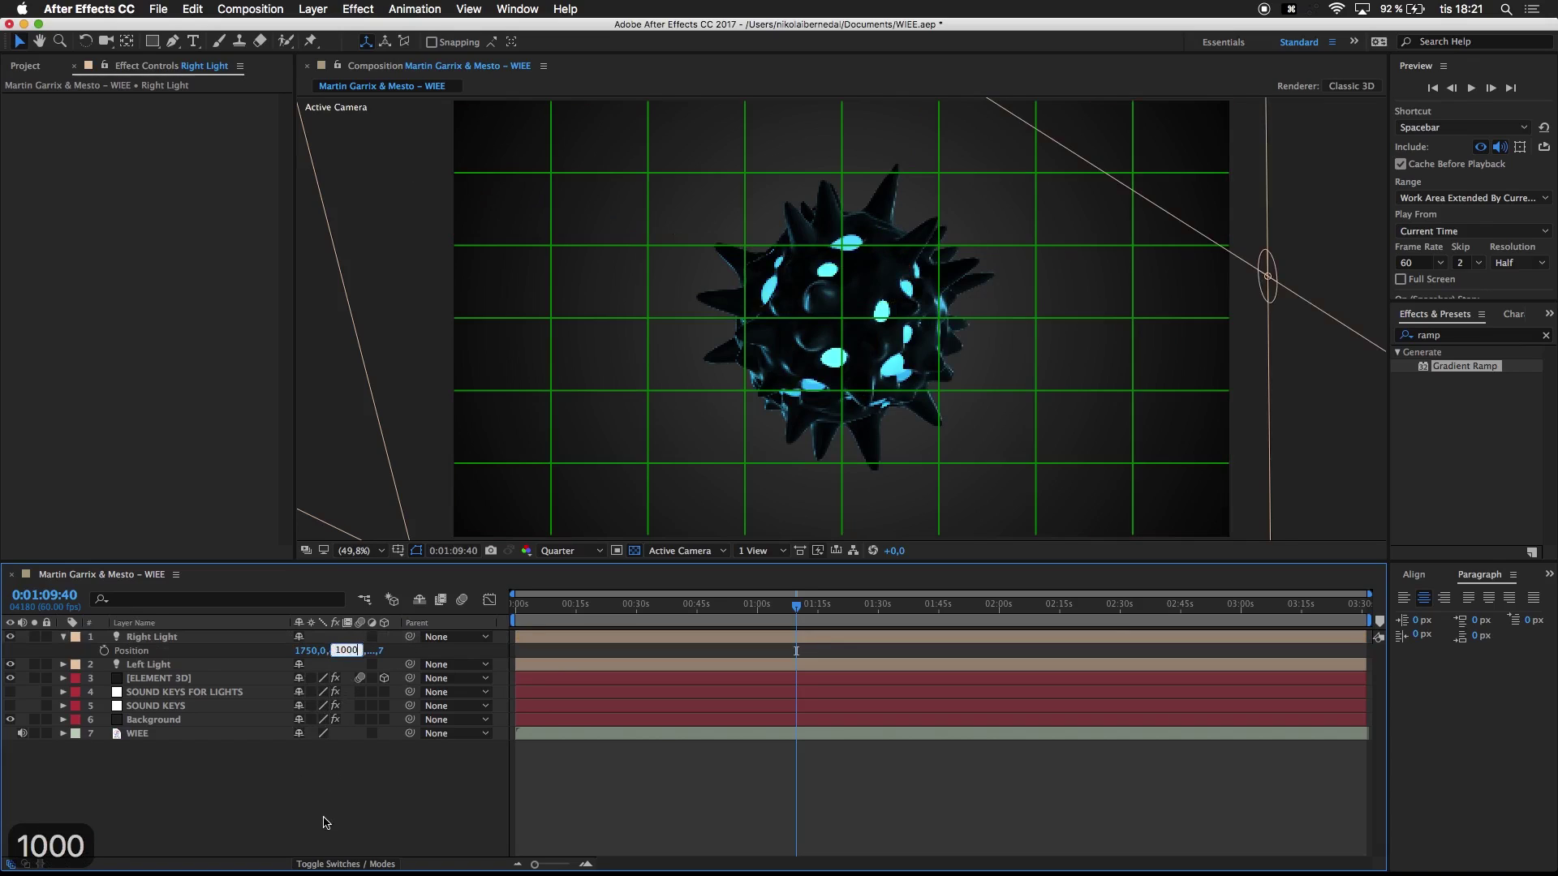
key(Return)
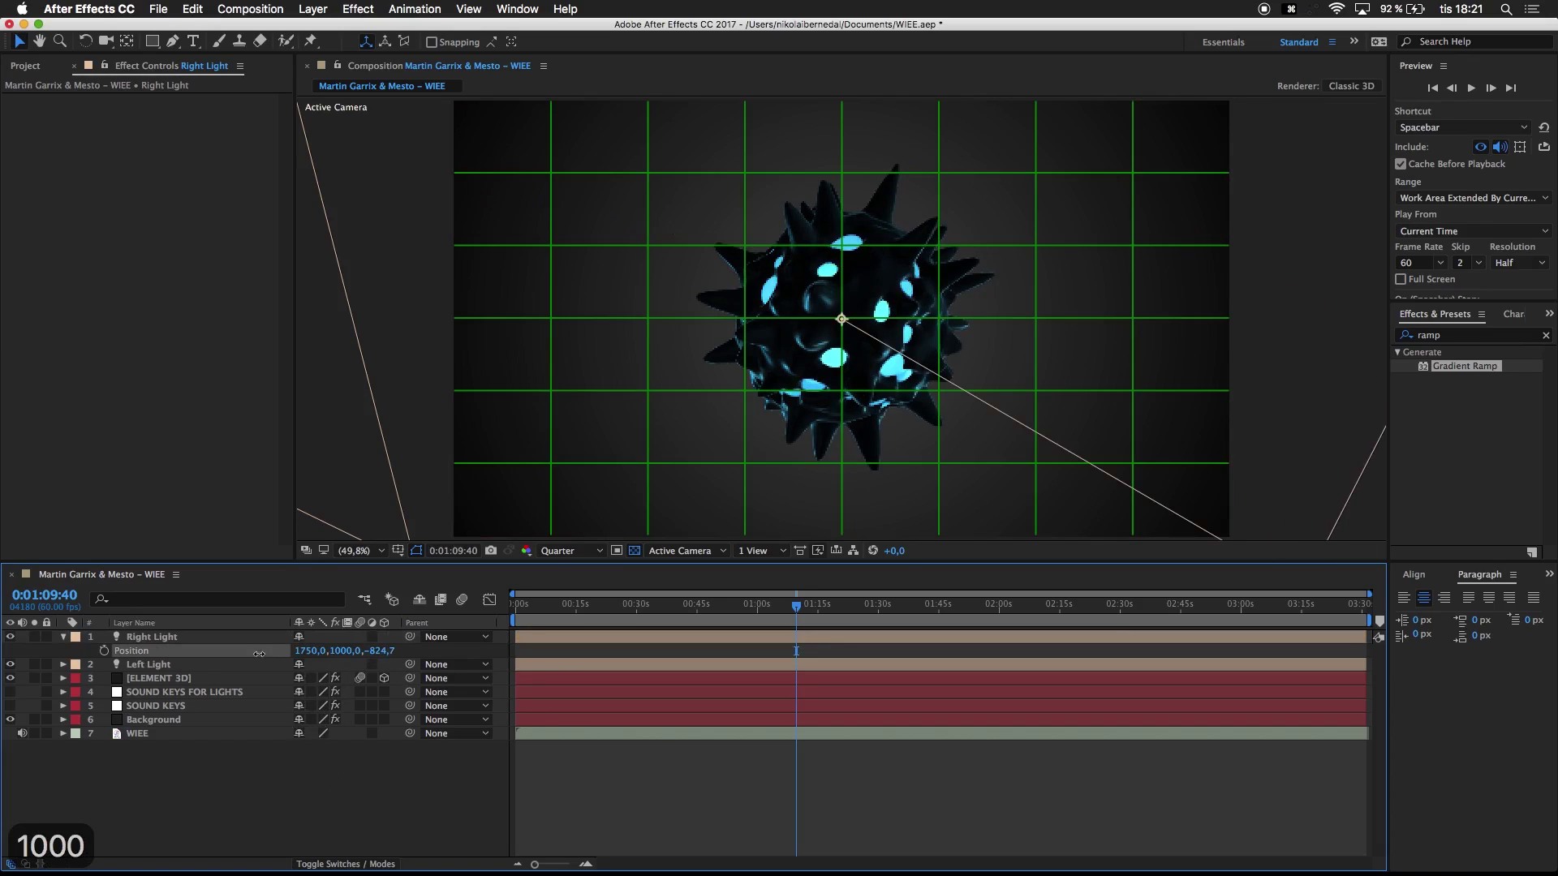
drag(382, 650, 551, 650)
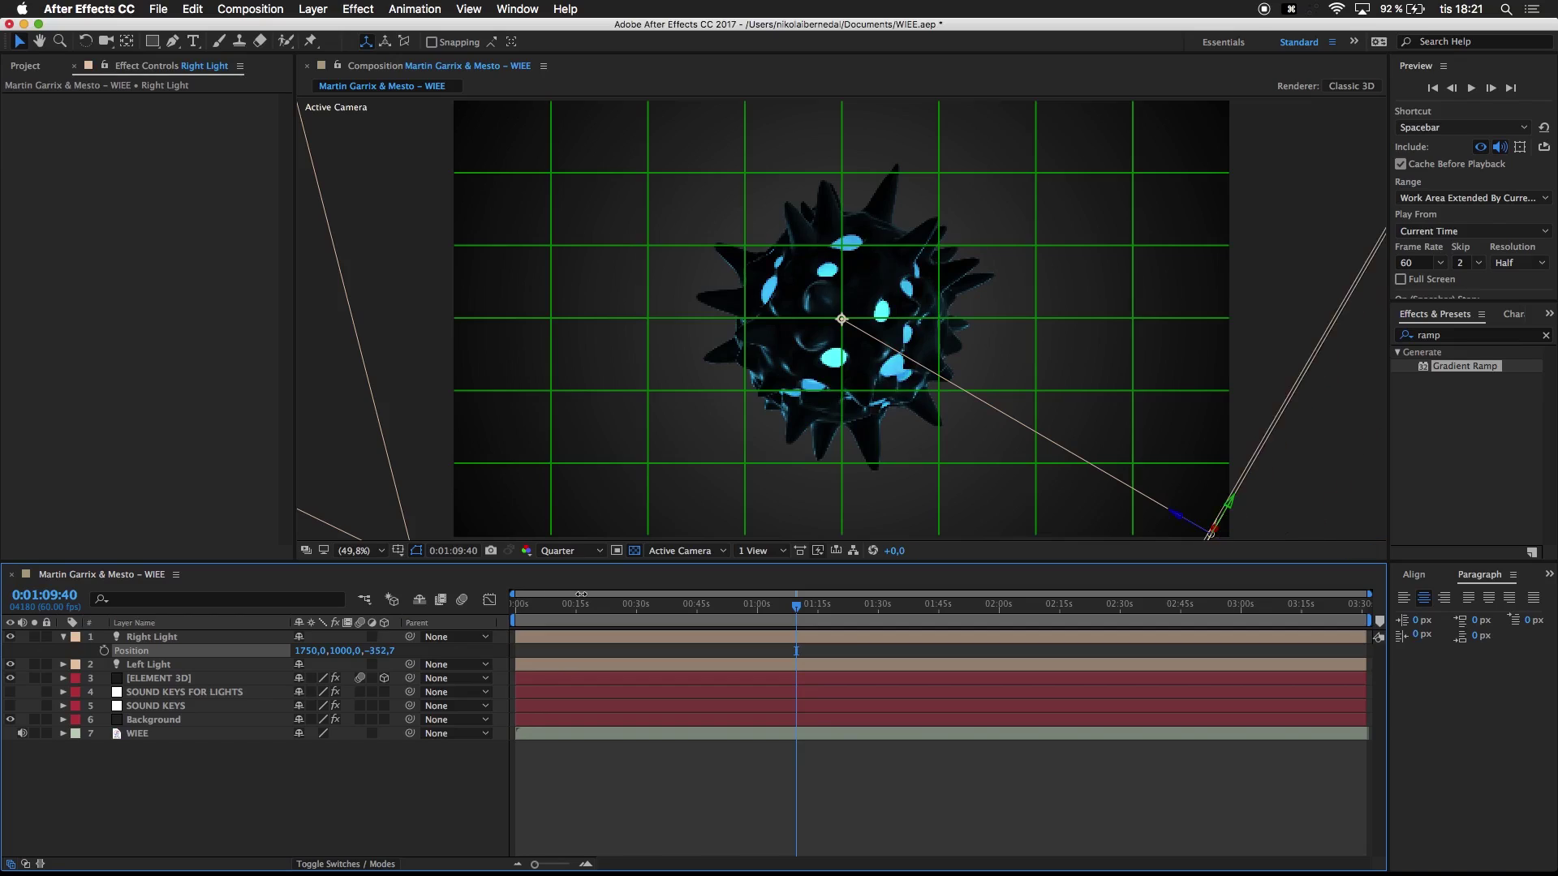
click(581, 637)
key(super+z)
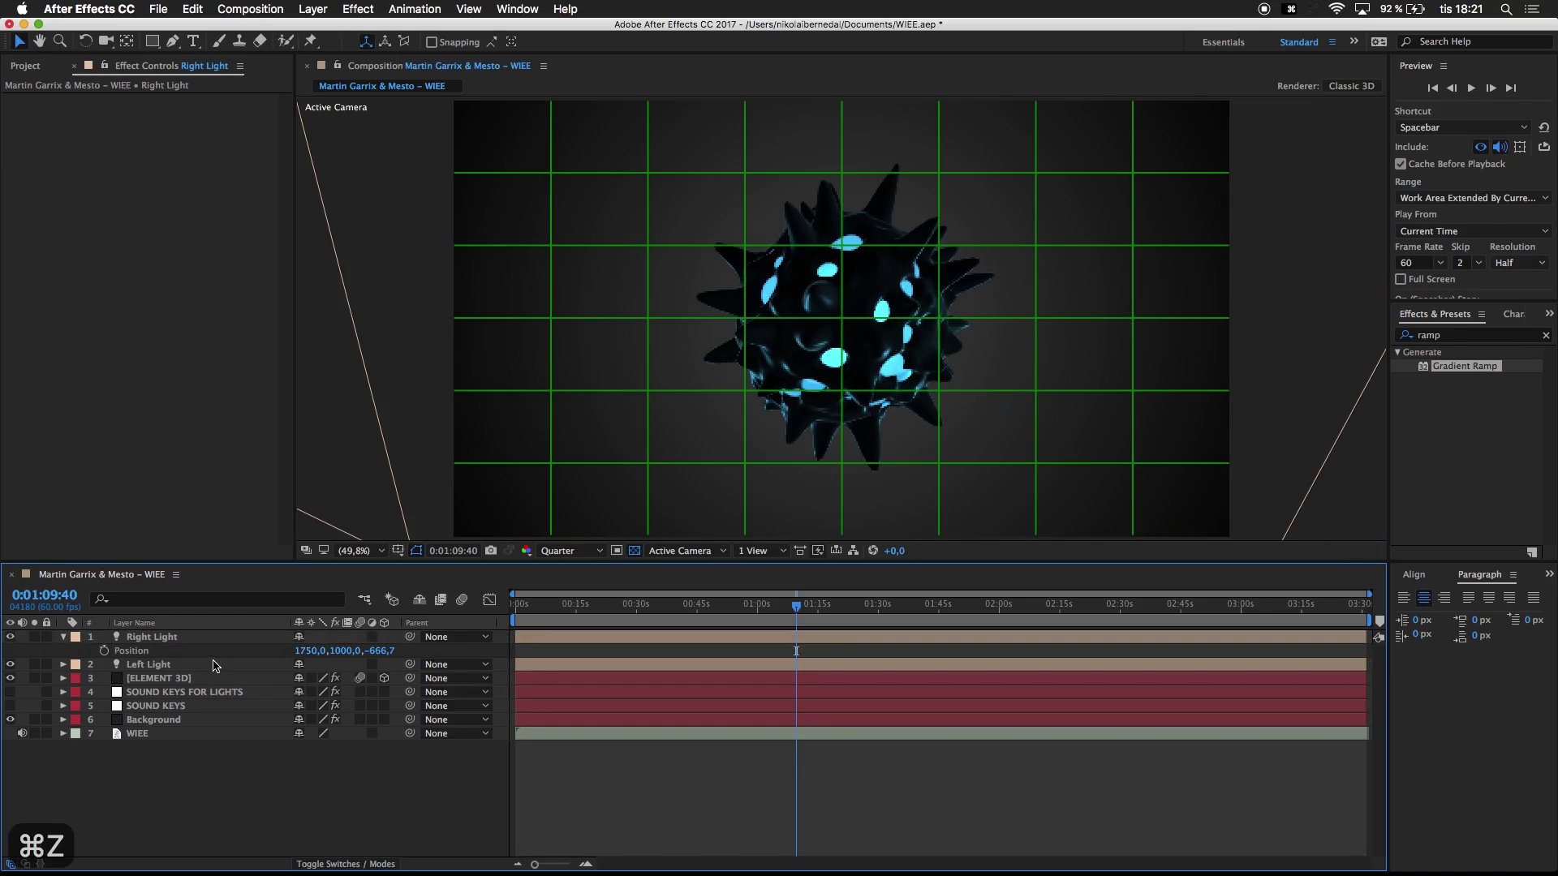
Step: Aim the Right Light toward the lower right of the sphere in the viewer, then deselect all
click(194, 637)
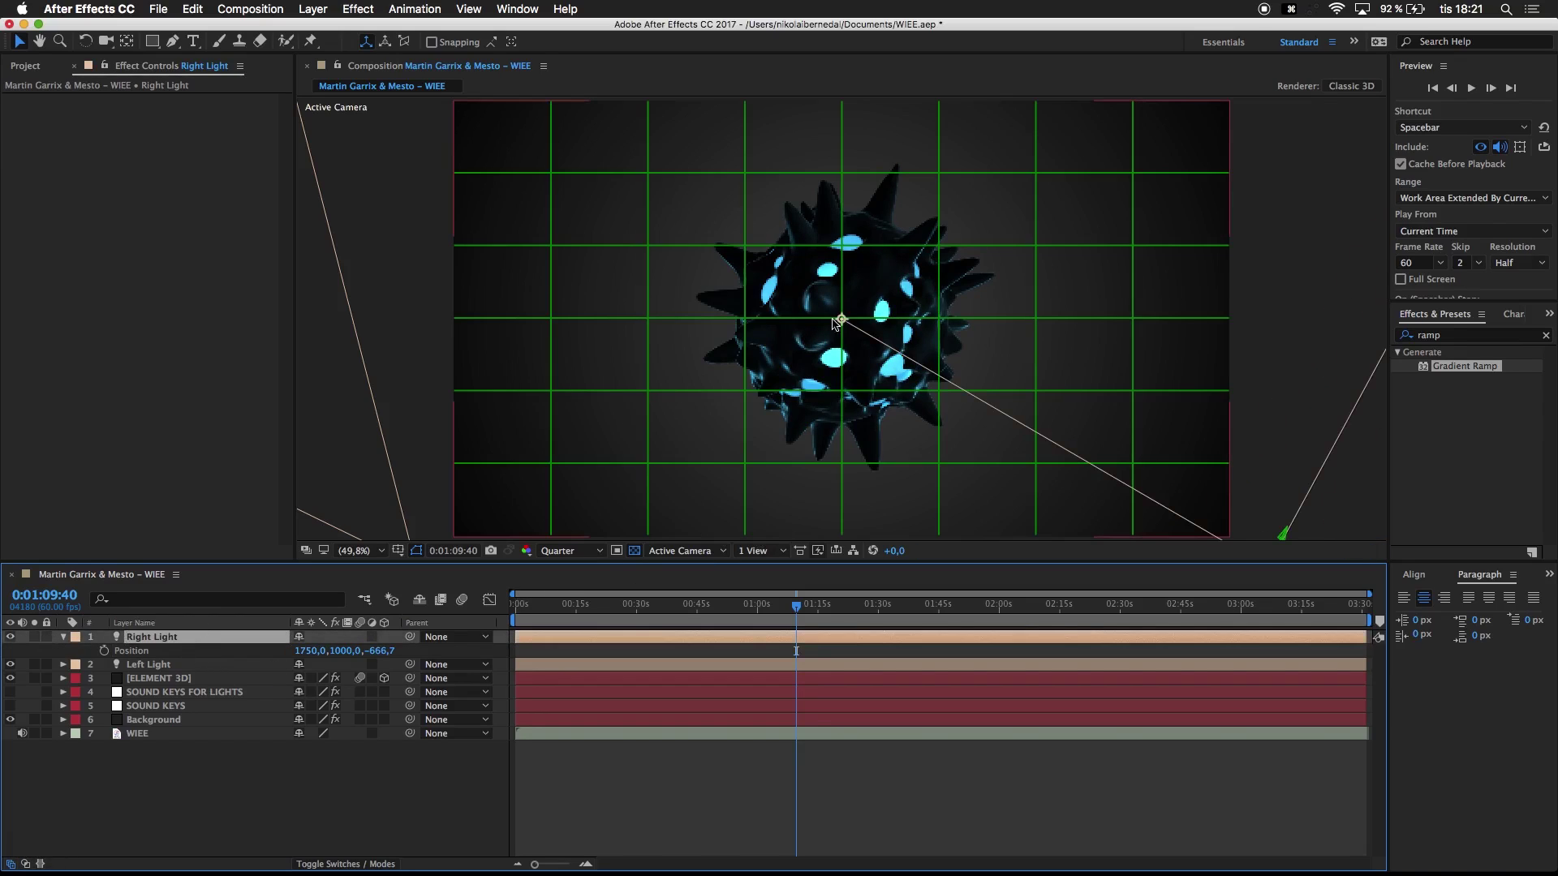
drag(836, 323, 972, 382)
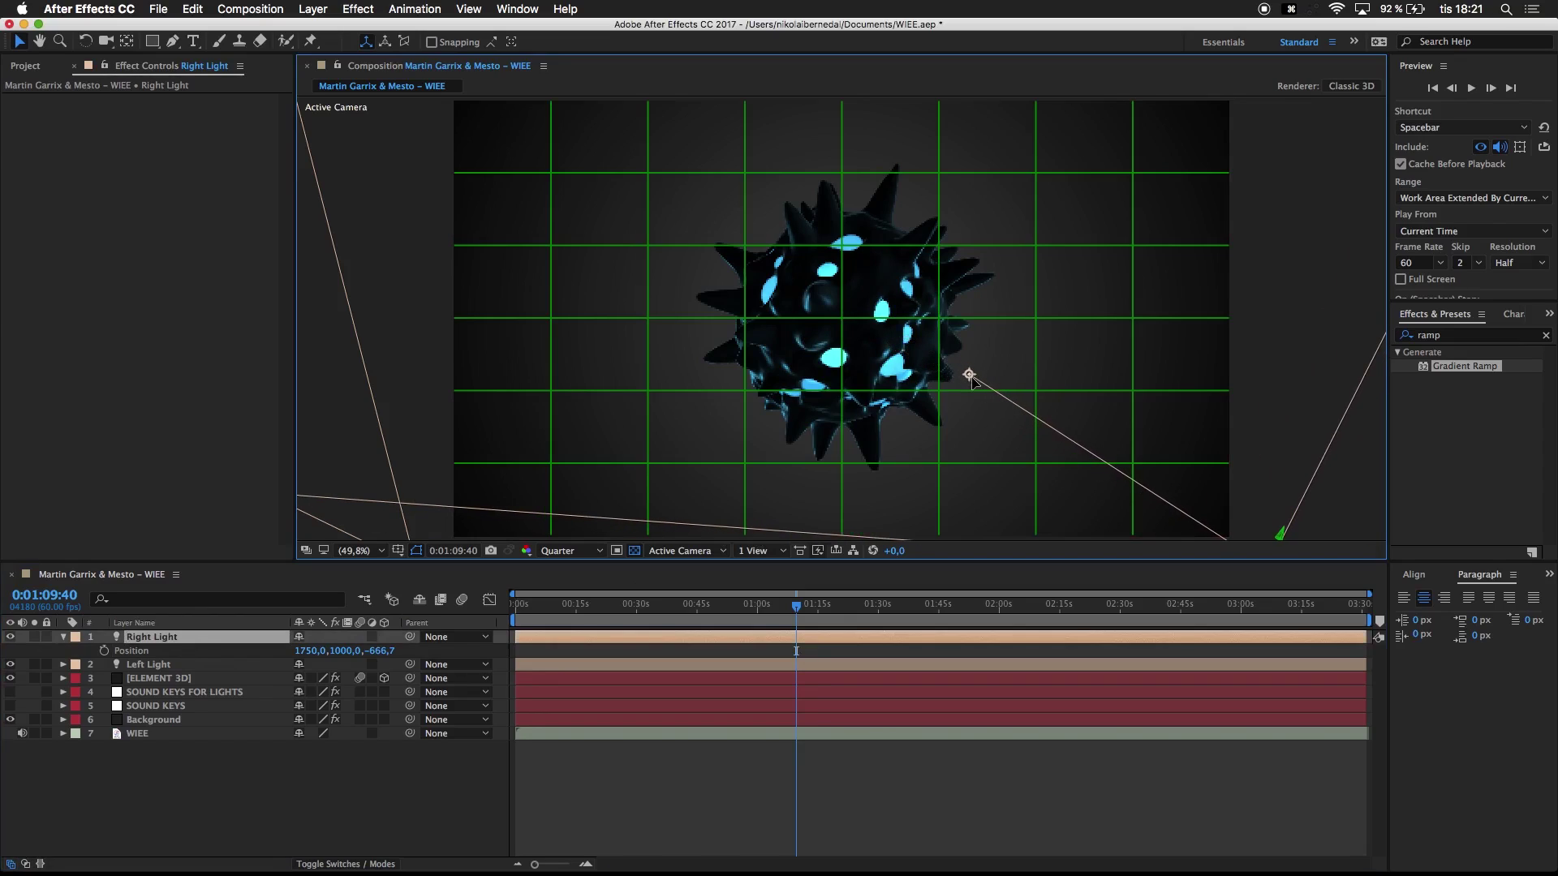
click(211, 665)
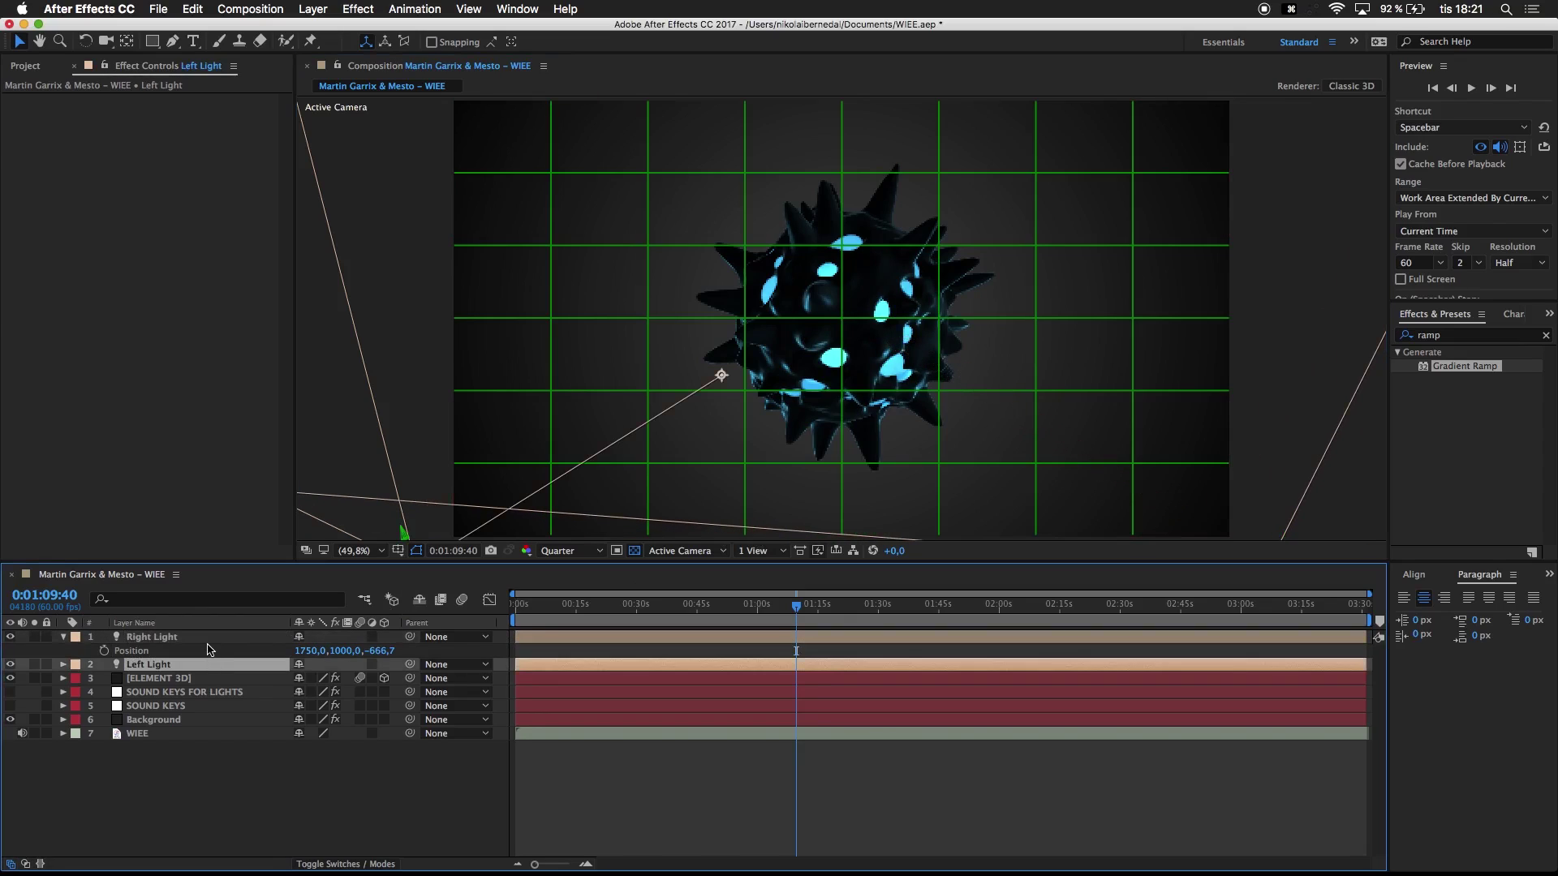
click(197, 640)
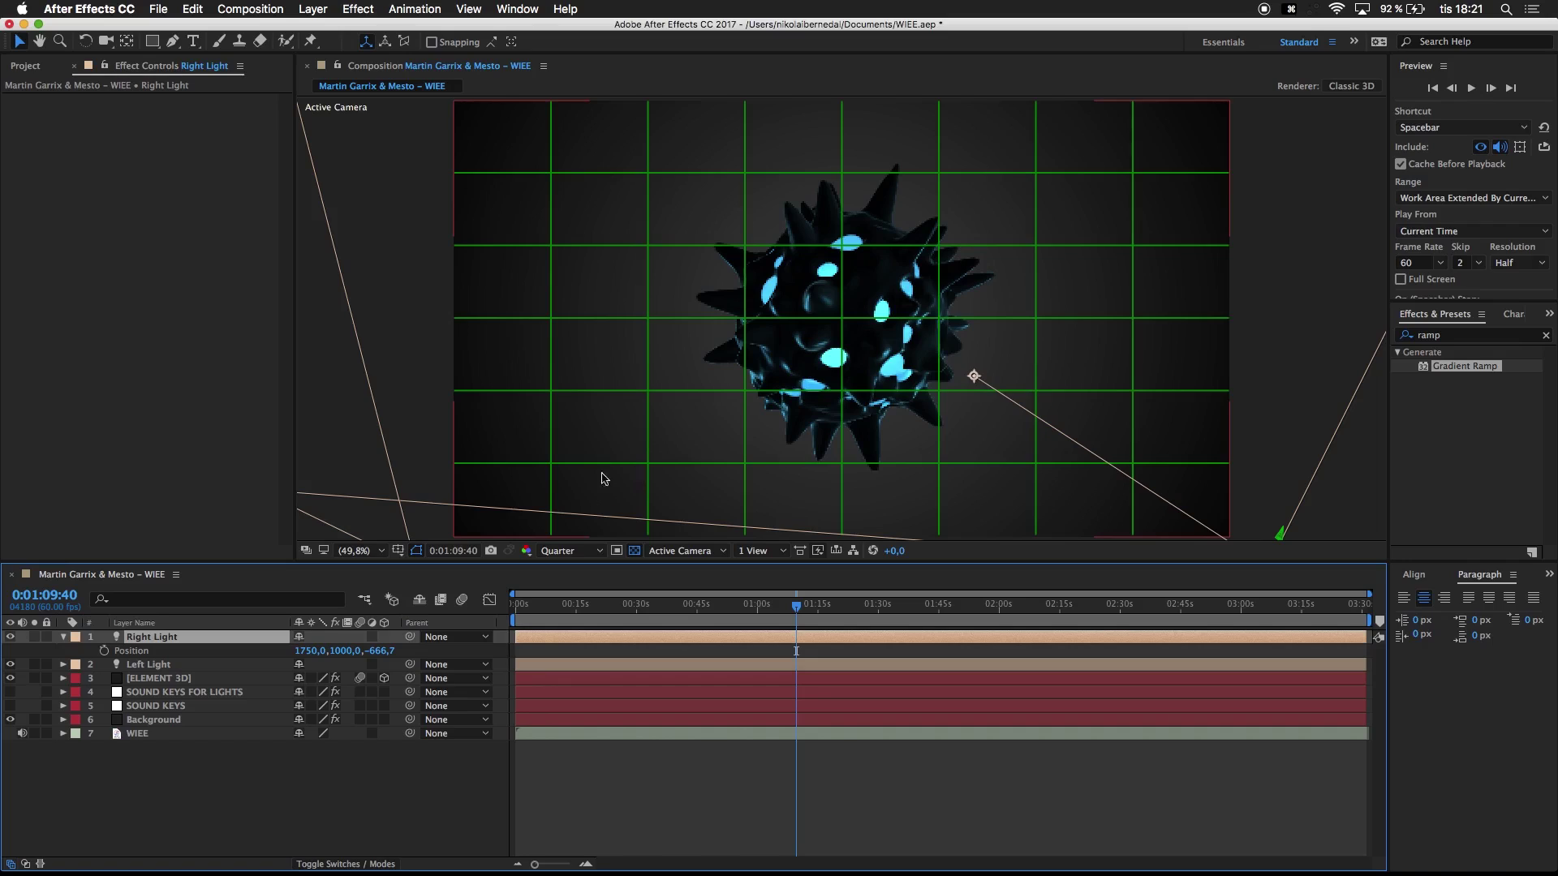
click(385, 808)
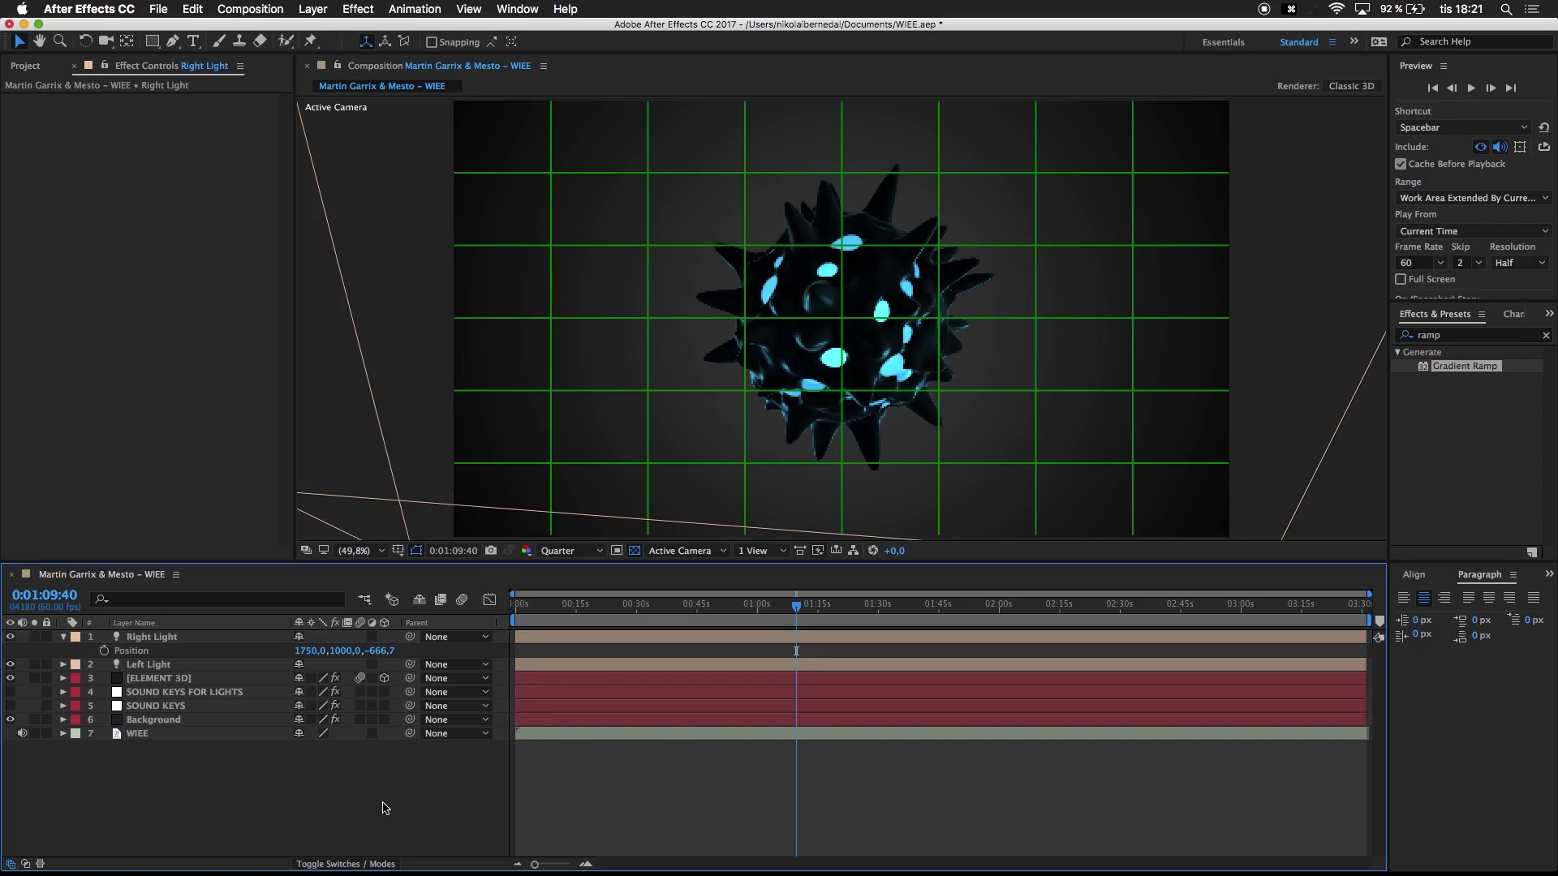
Step: Add a third spot light named 'Top Light'
right_click(386, 809)
mouse_move(398, 722)
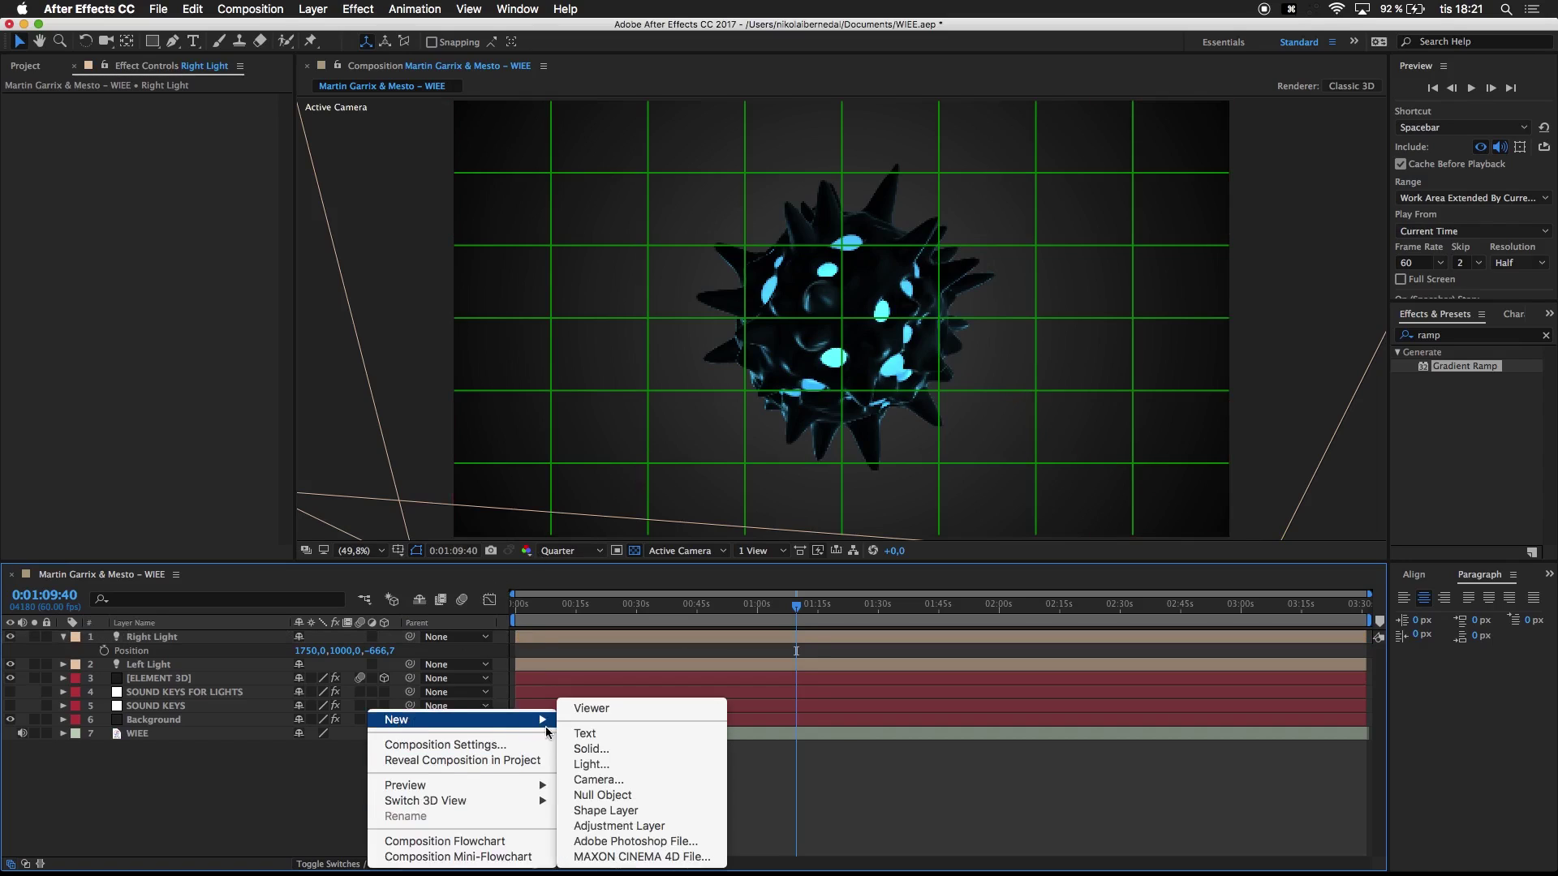
click(581, 765)
text(Top )
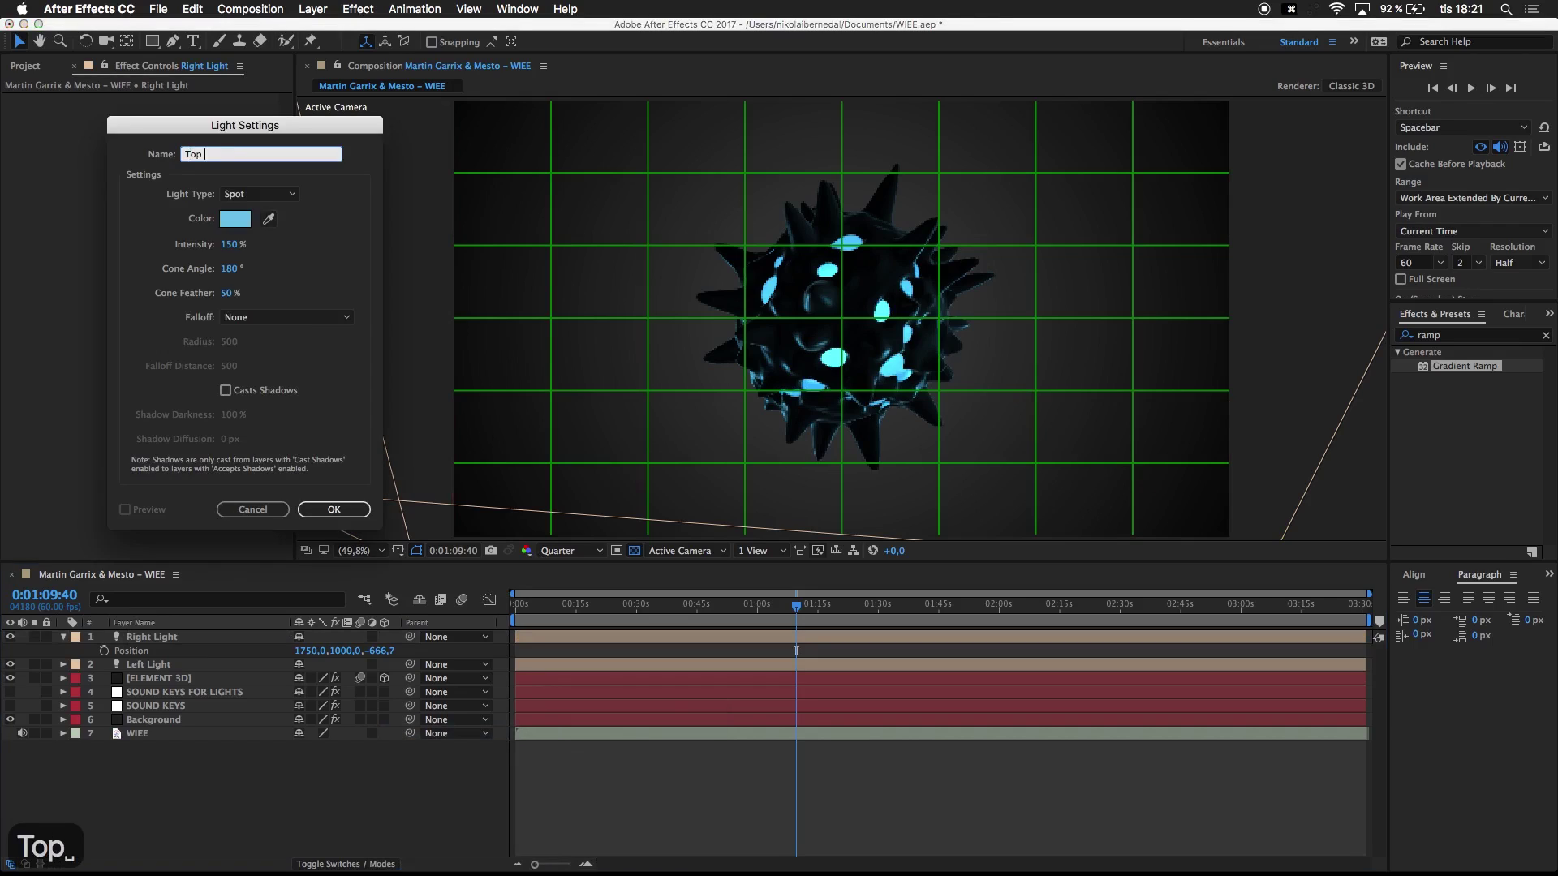
text(Light)
key(Return)
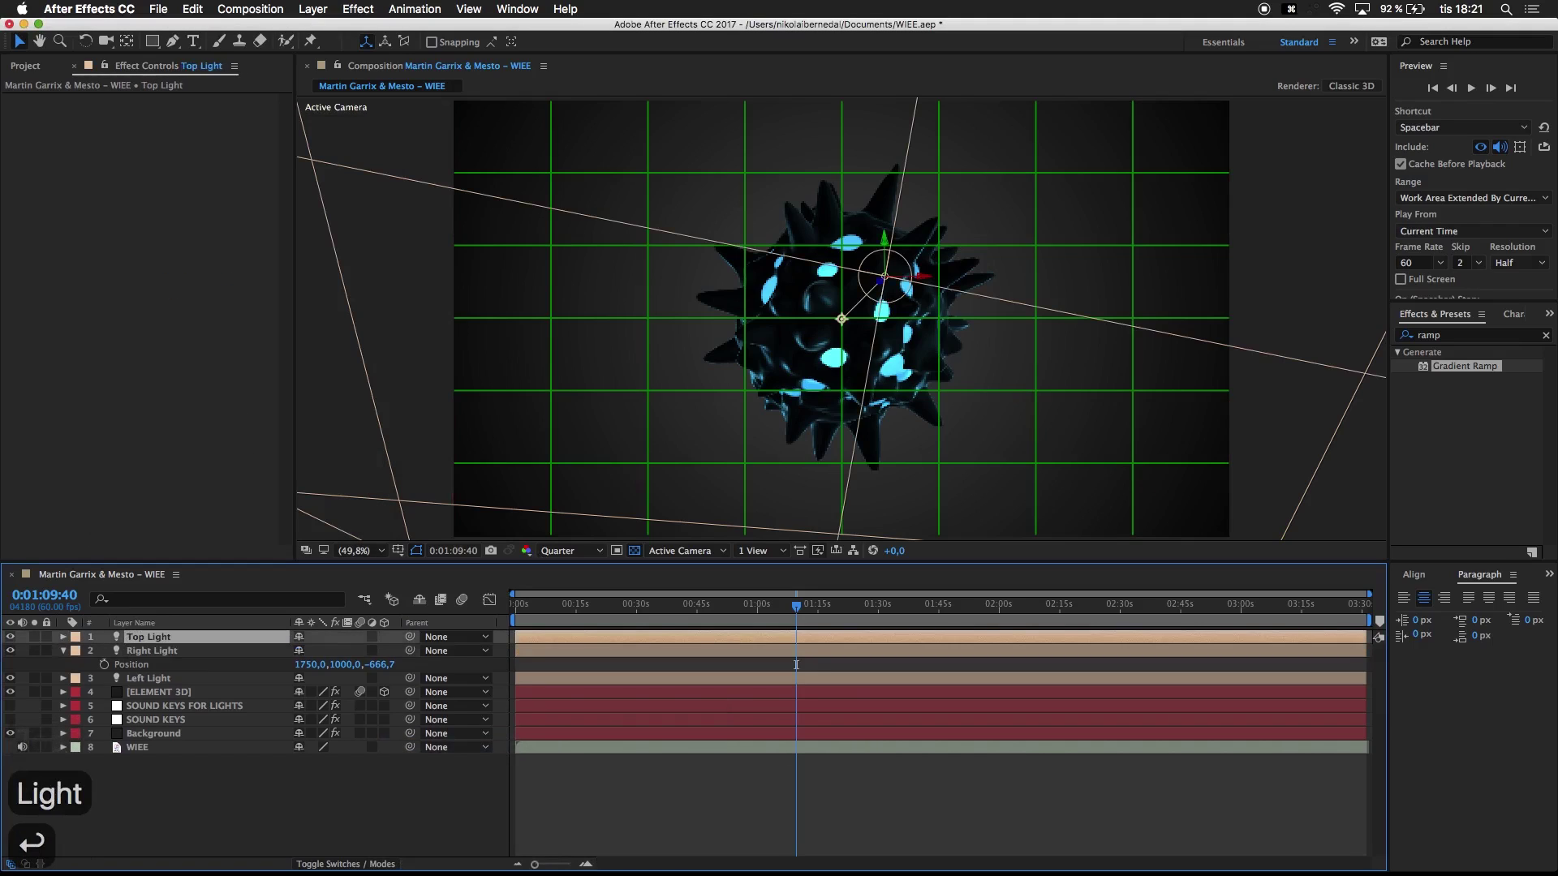
Step: Set Top Light's Position to X 950 and Y 100
click(65, 651)
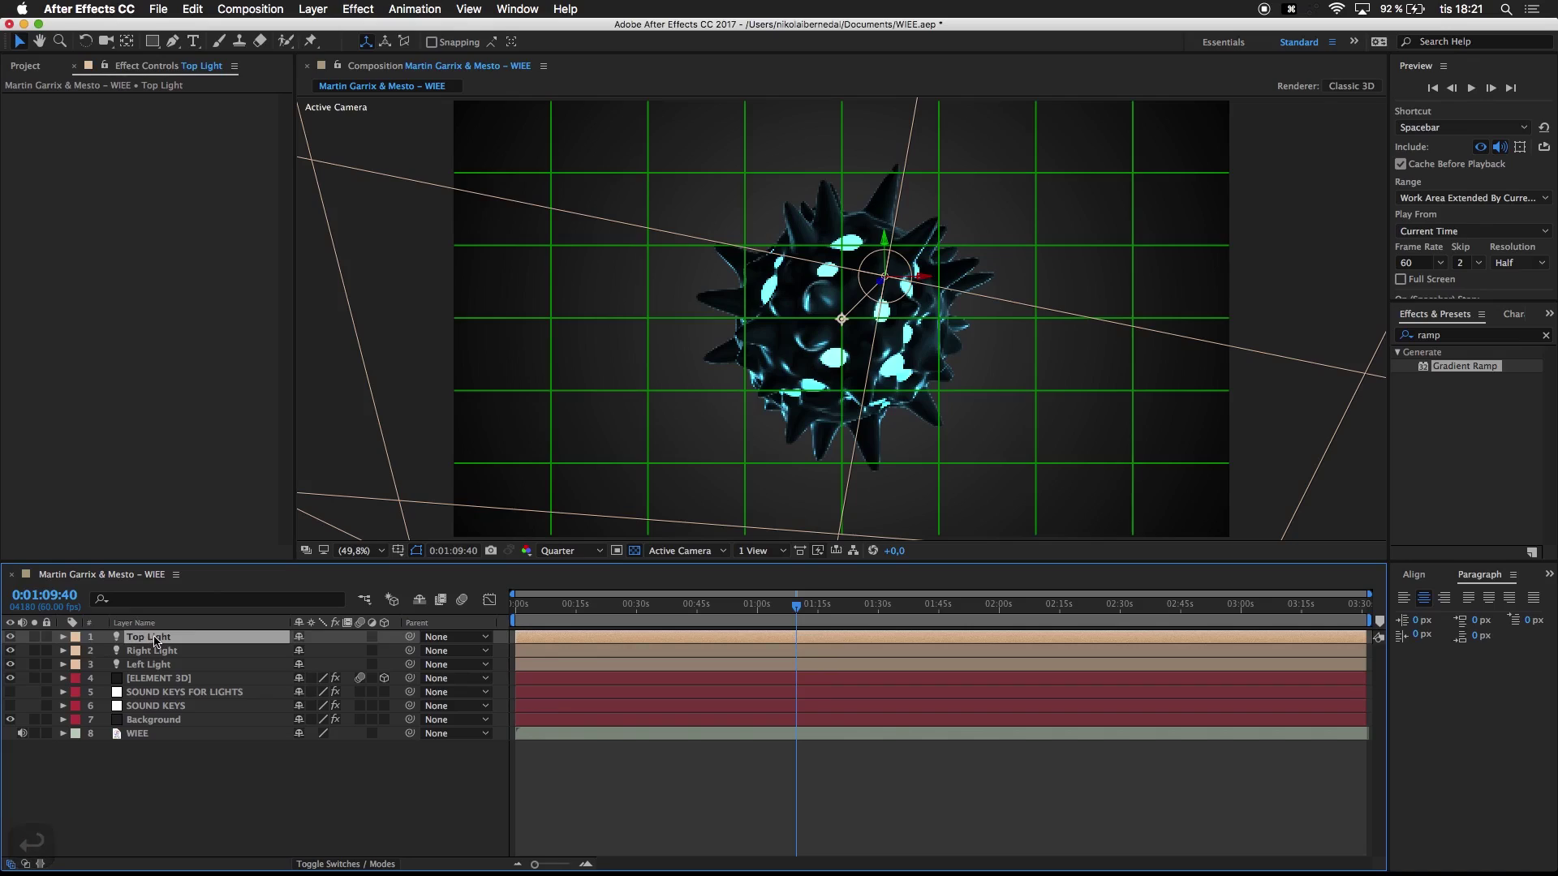
key(p)
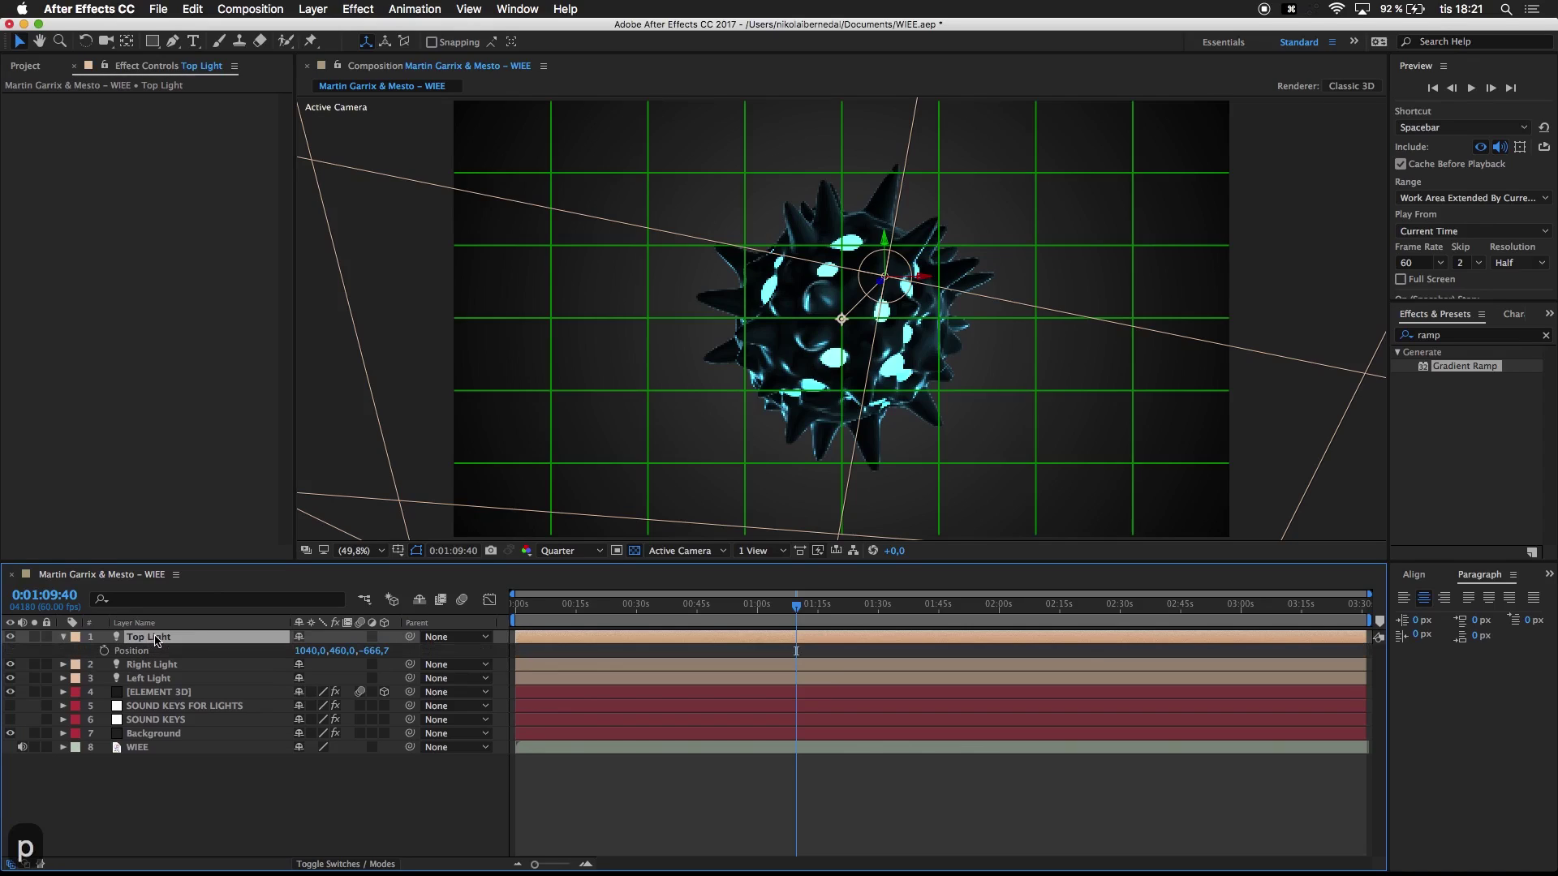
click(309, 651)
text(950)
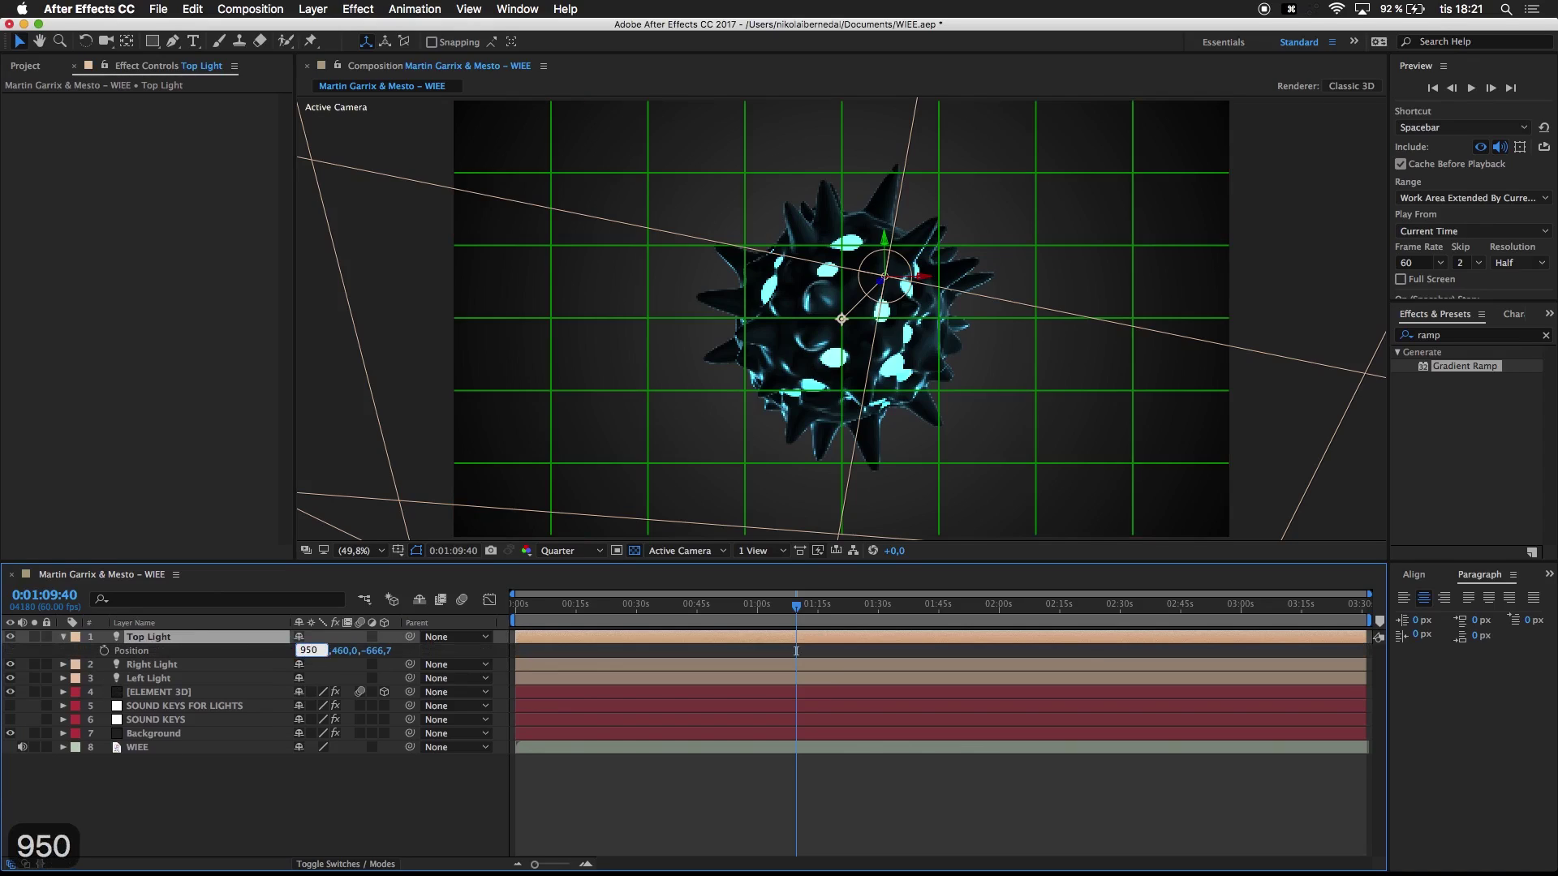
key(Tab)
text(100)
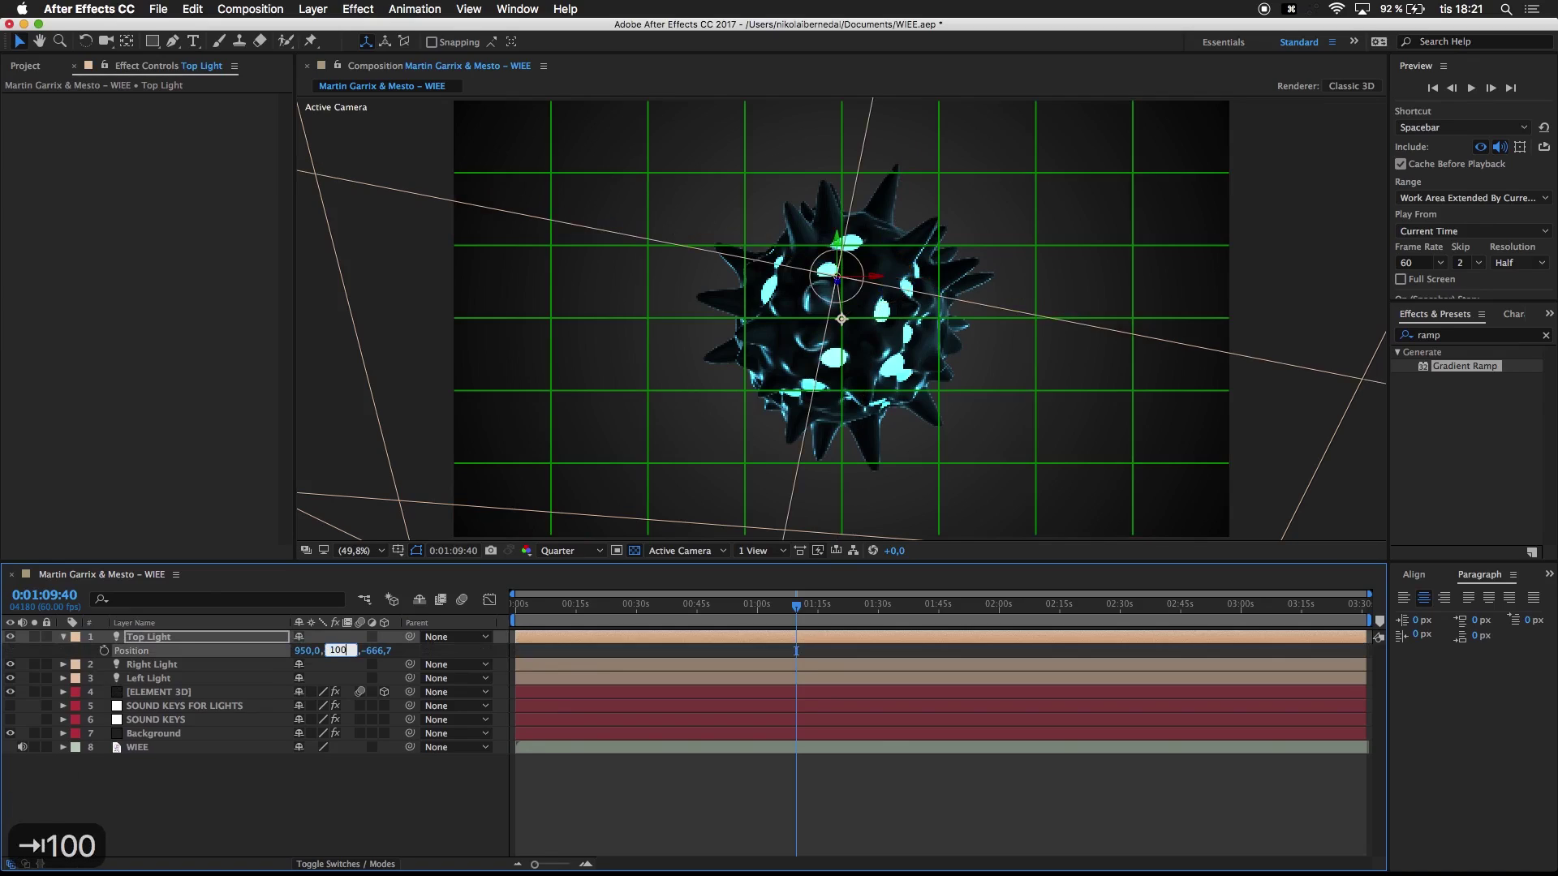
click(276, 815)
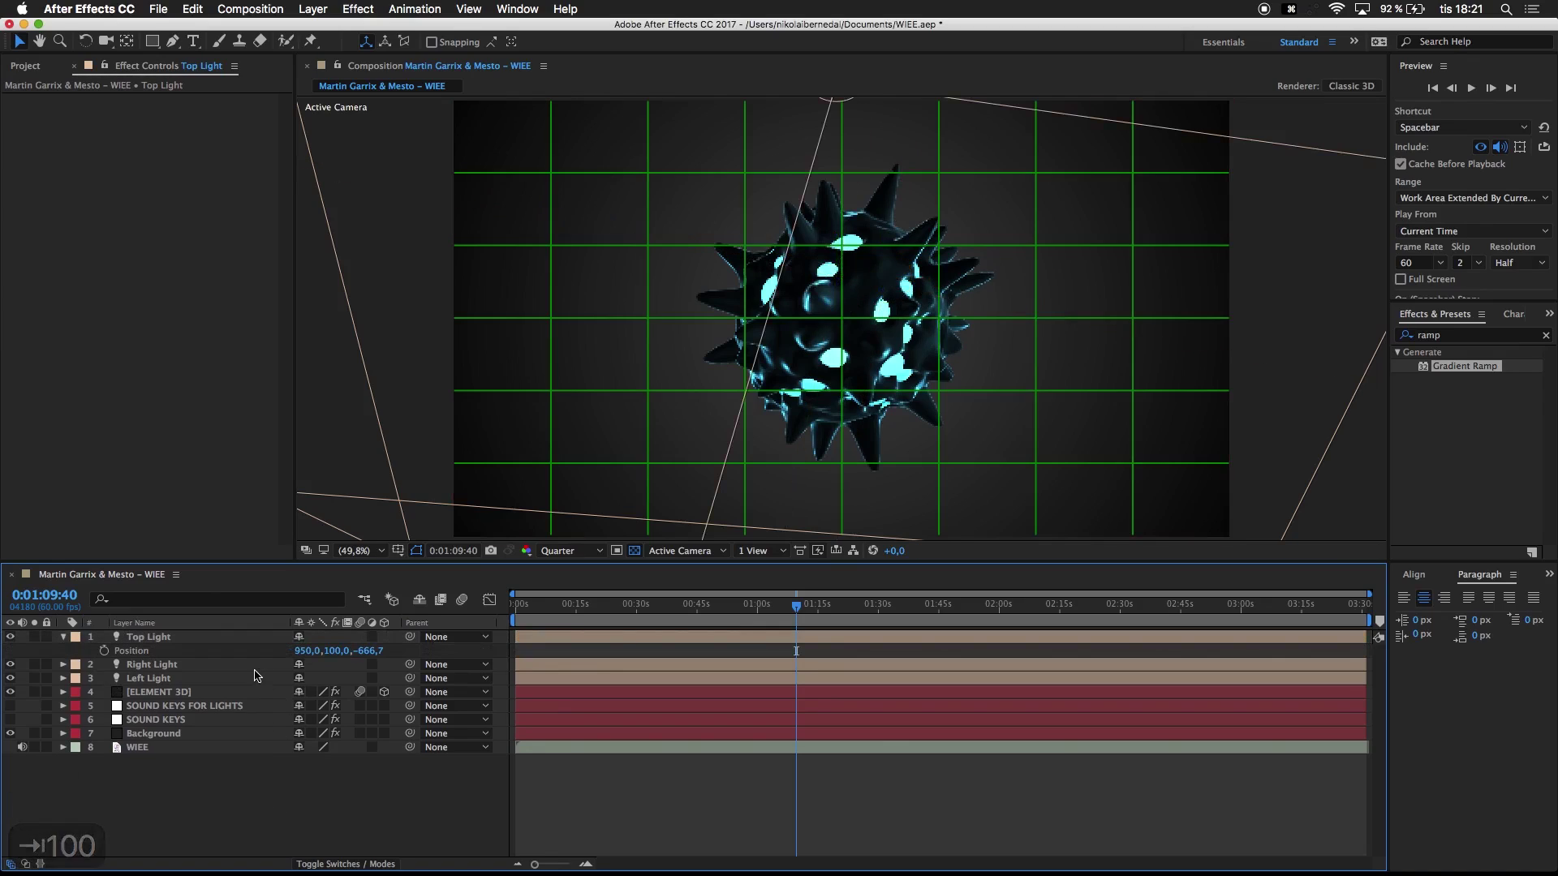
click(185, 645)
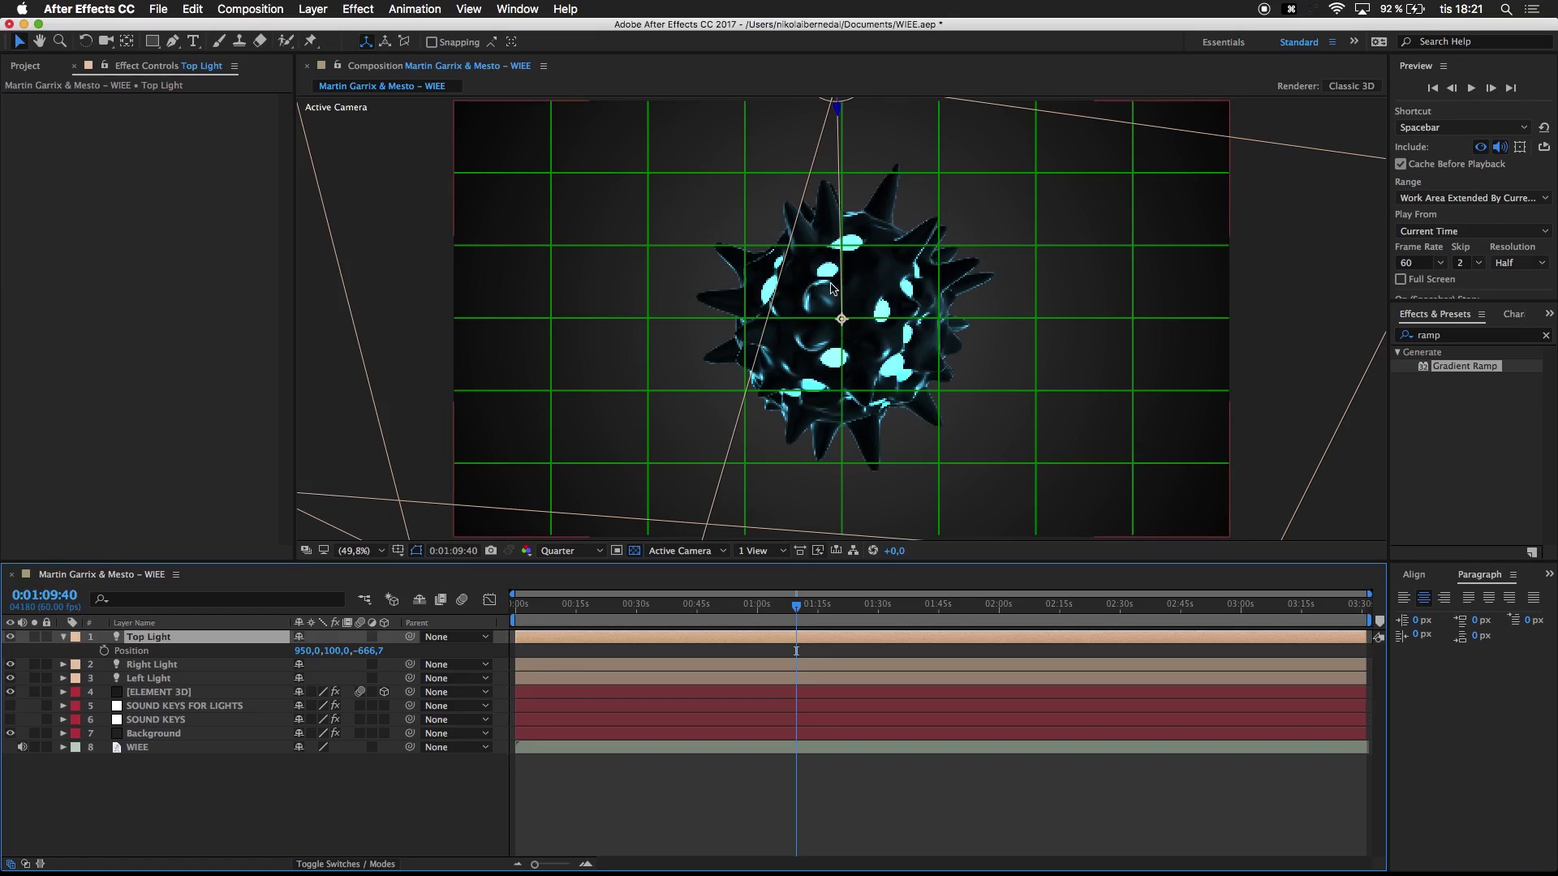
Step: Undo an accidental sphere move, turn off the Proportional Grid, and hide light wireframes with Shift+Cmd+H
drag(839, 320, 814, 284)
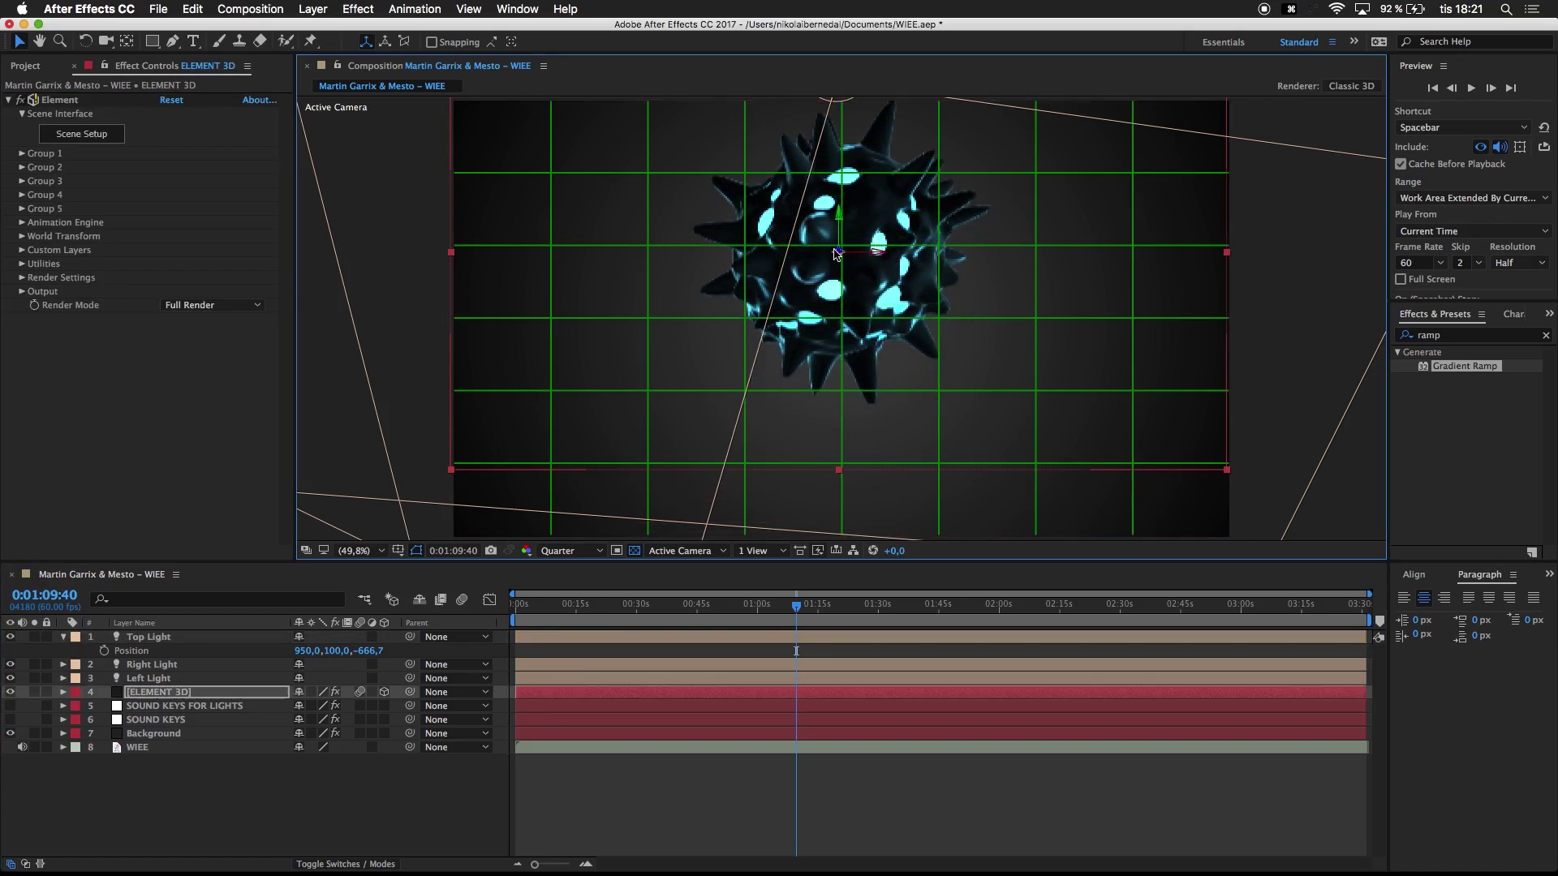
key(super+z)
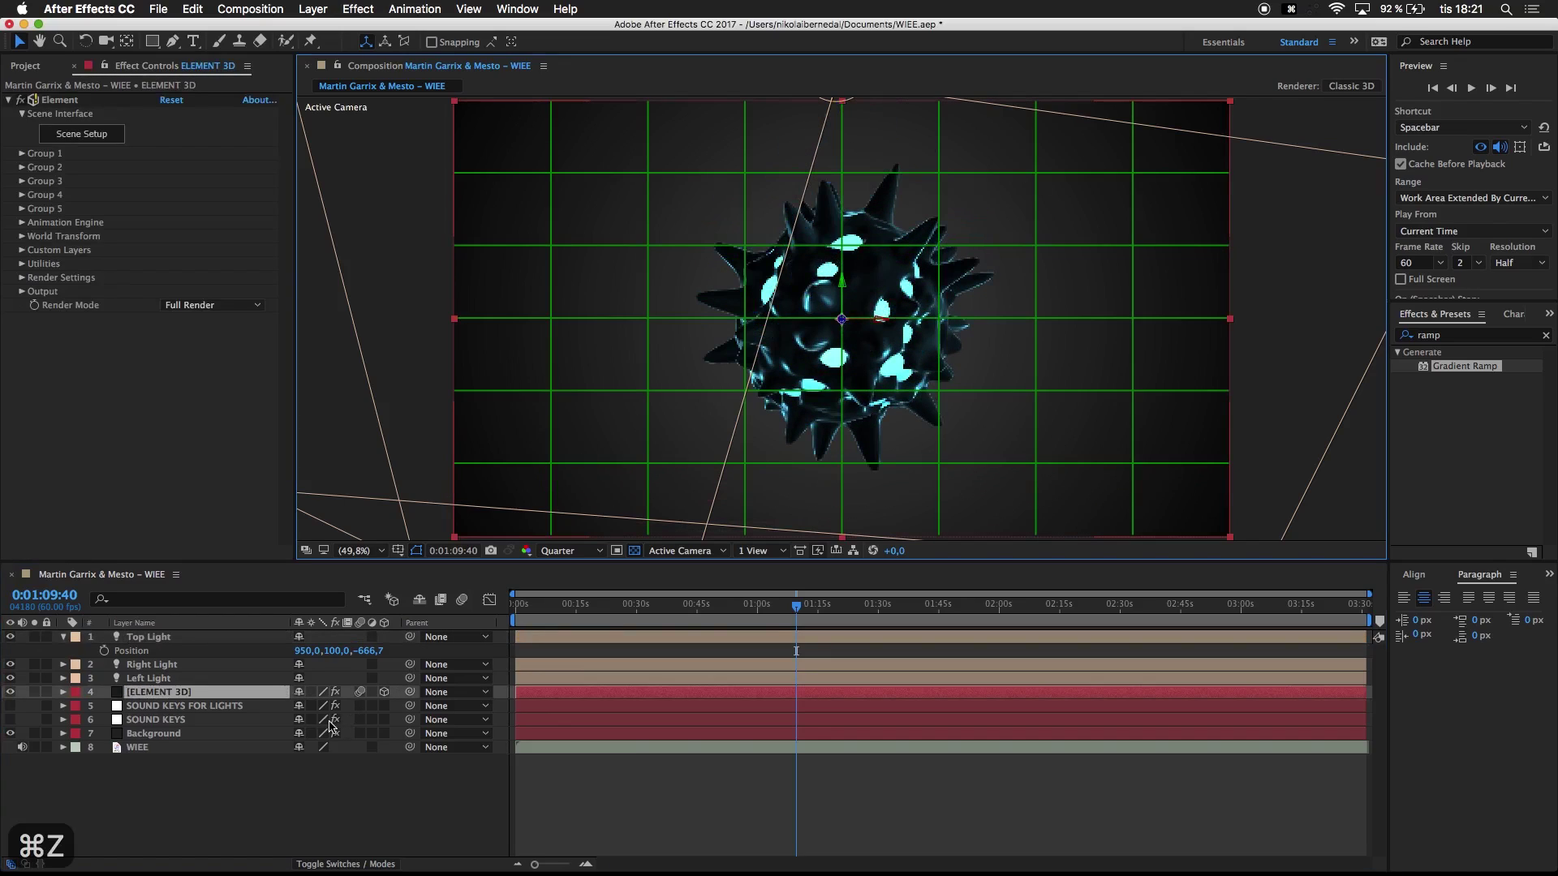
click(293, 796)
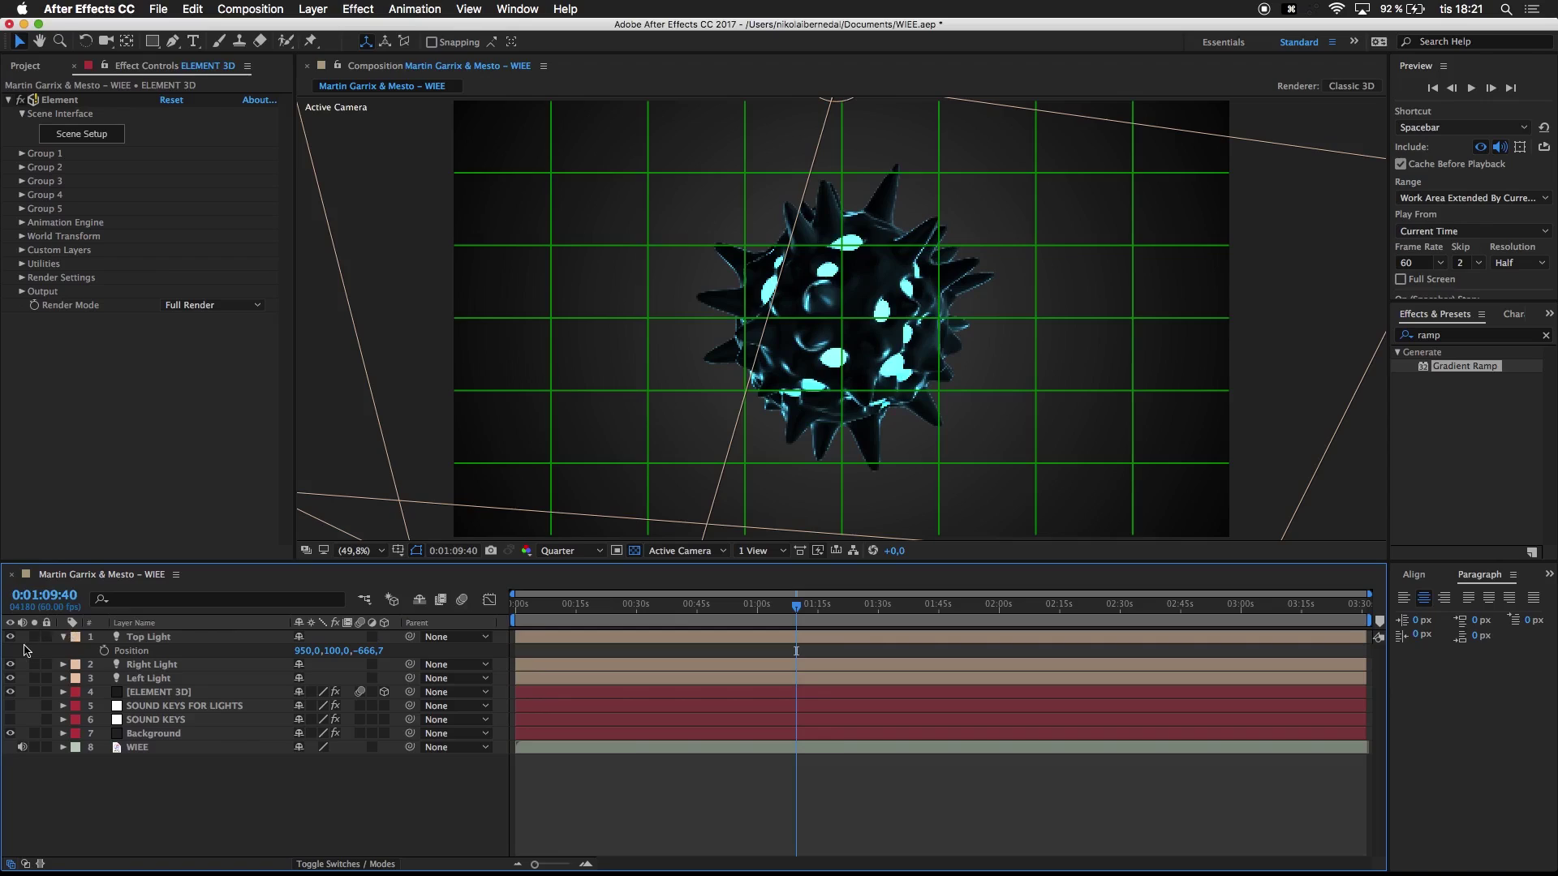
click(63, 638)
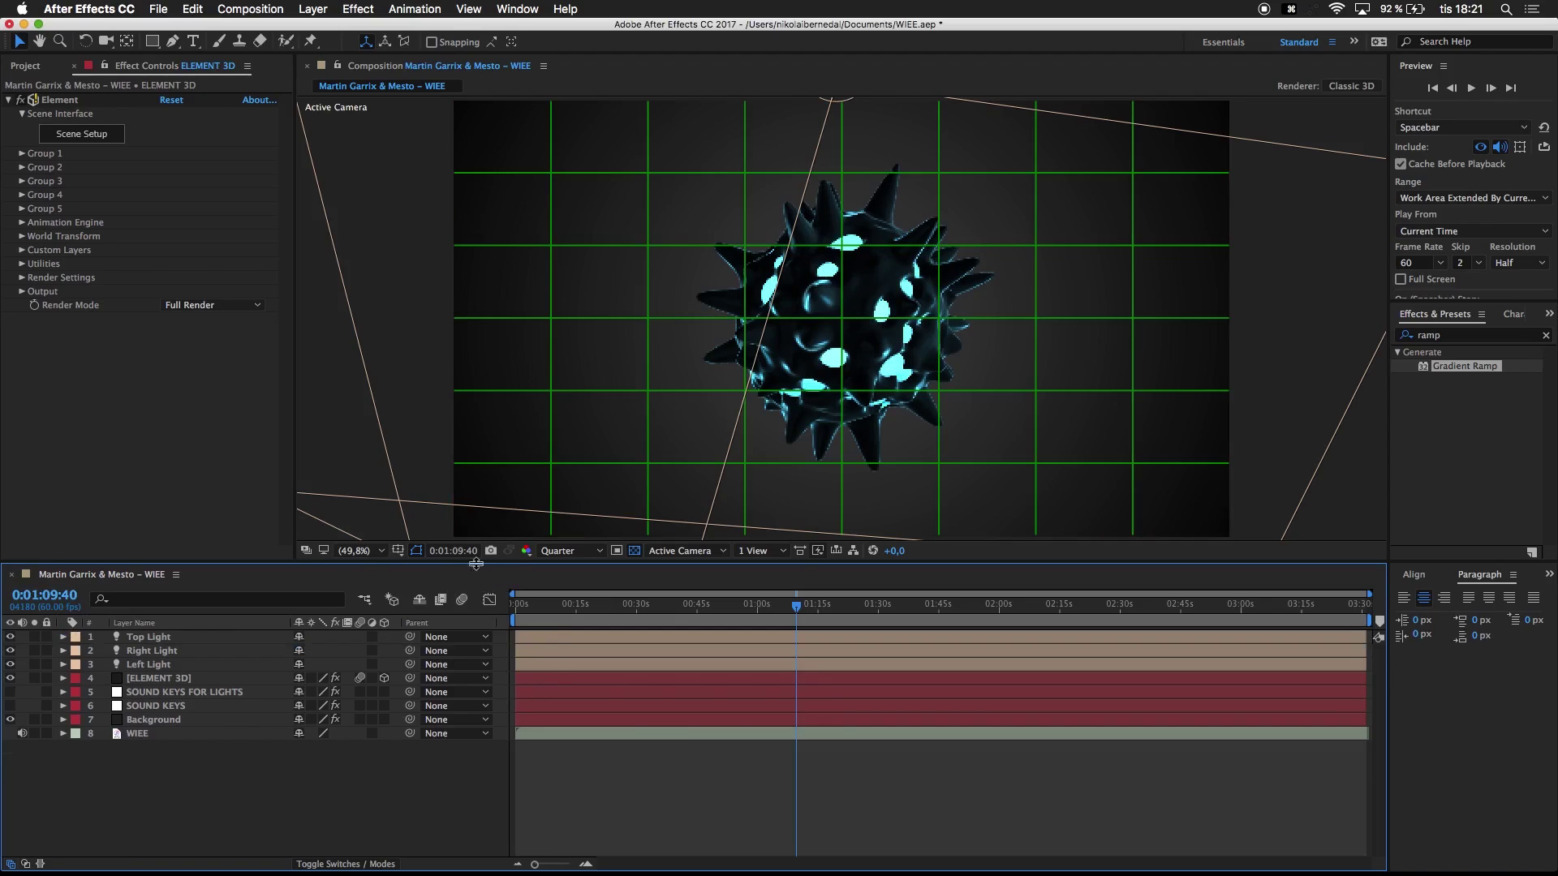
click(405, 555)
click(430, 579)
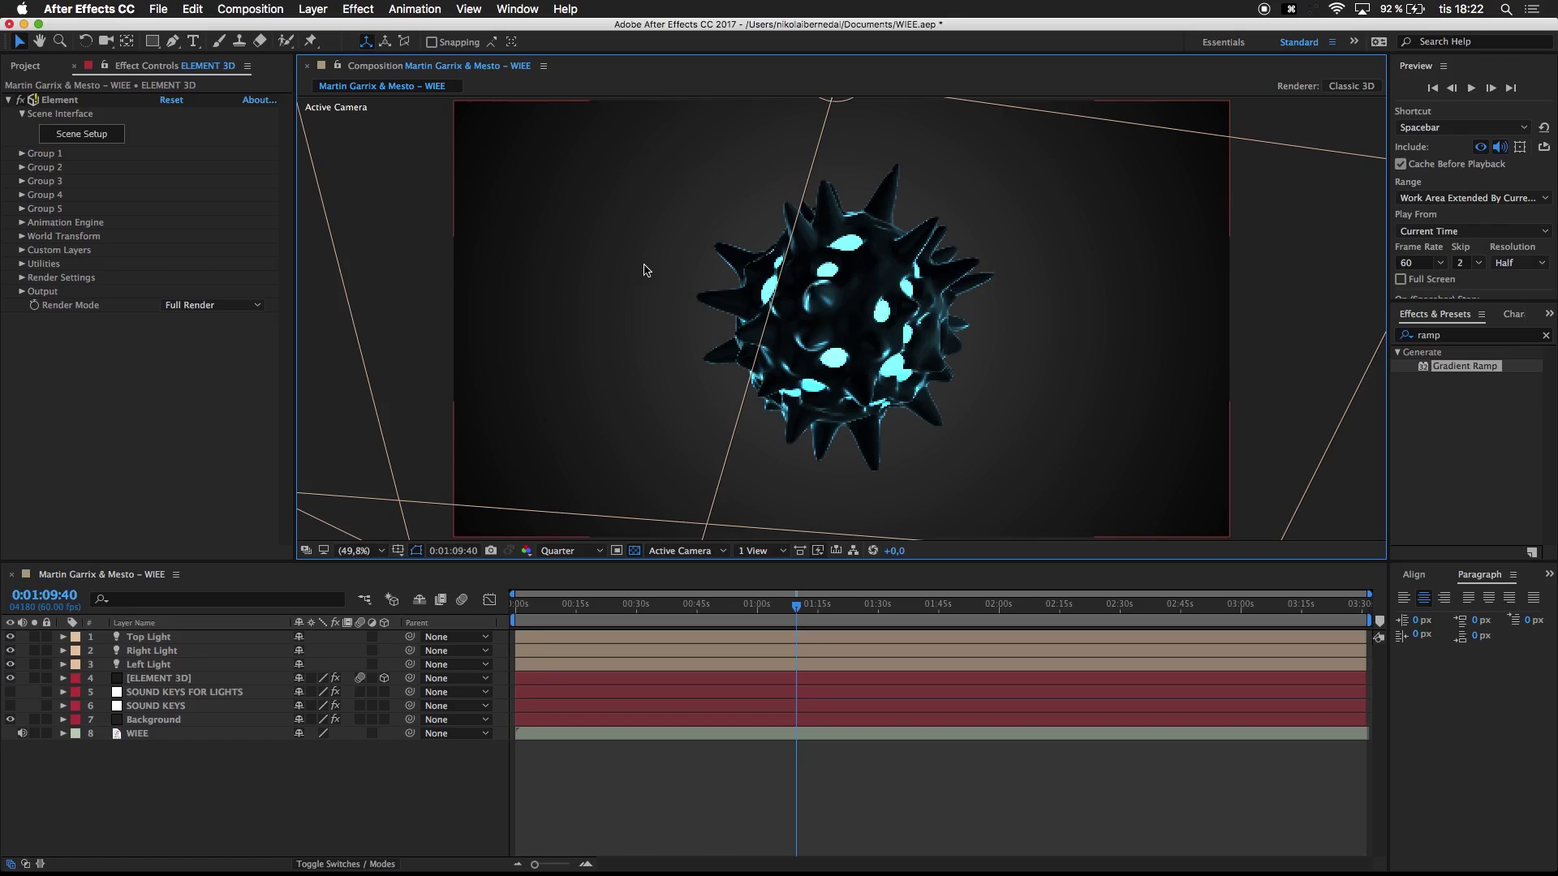
key(ctrl+shift+h)
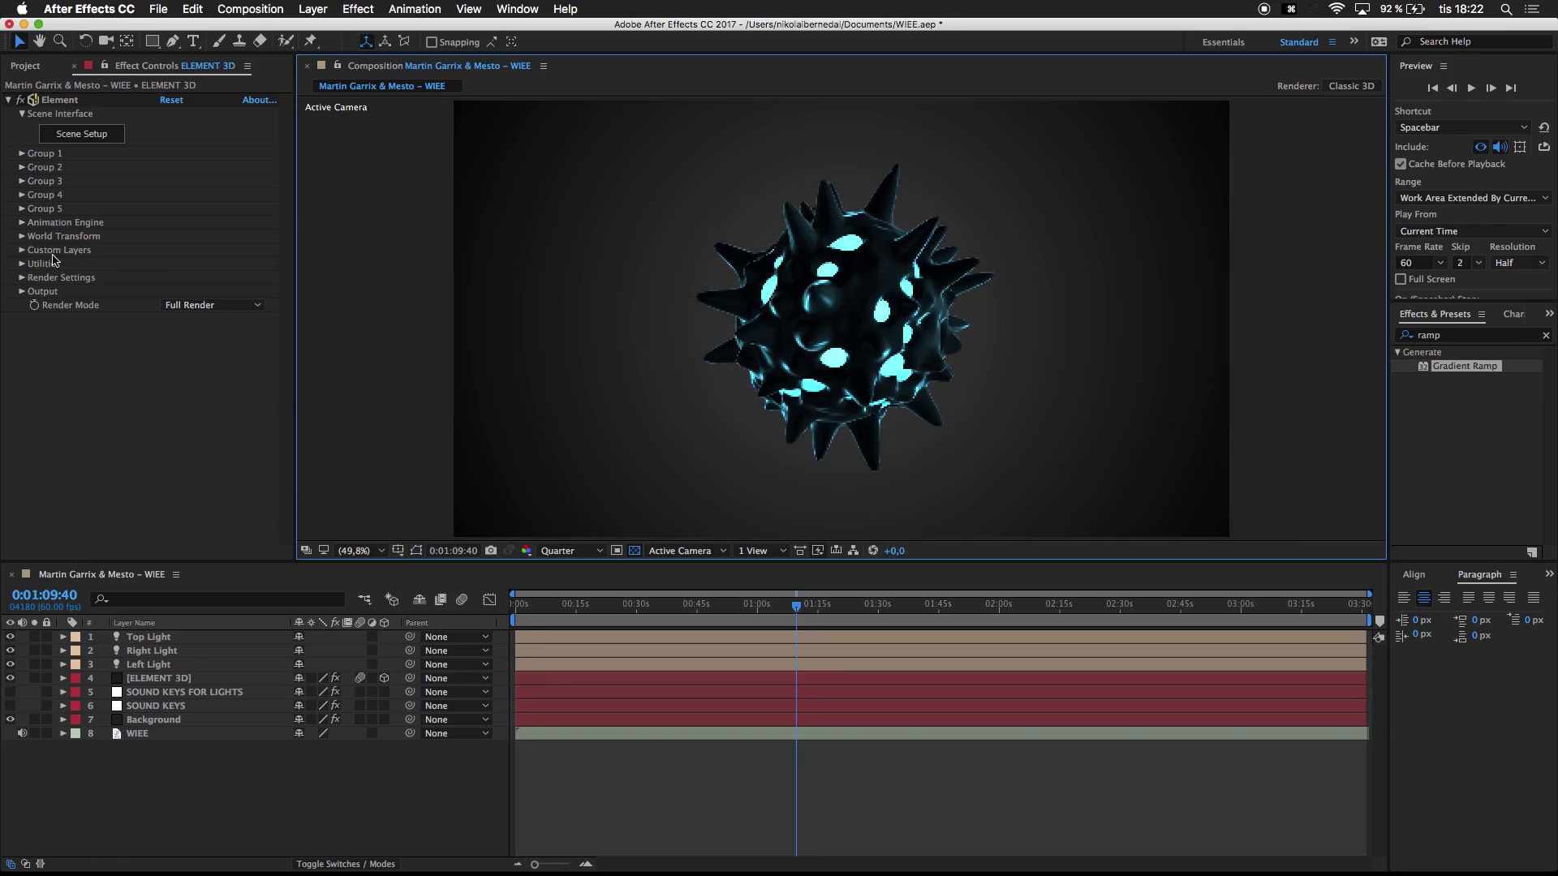
click(168, 694)
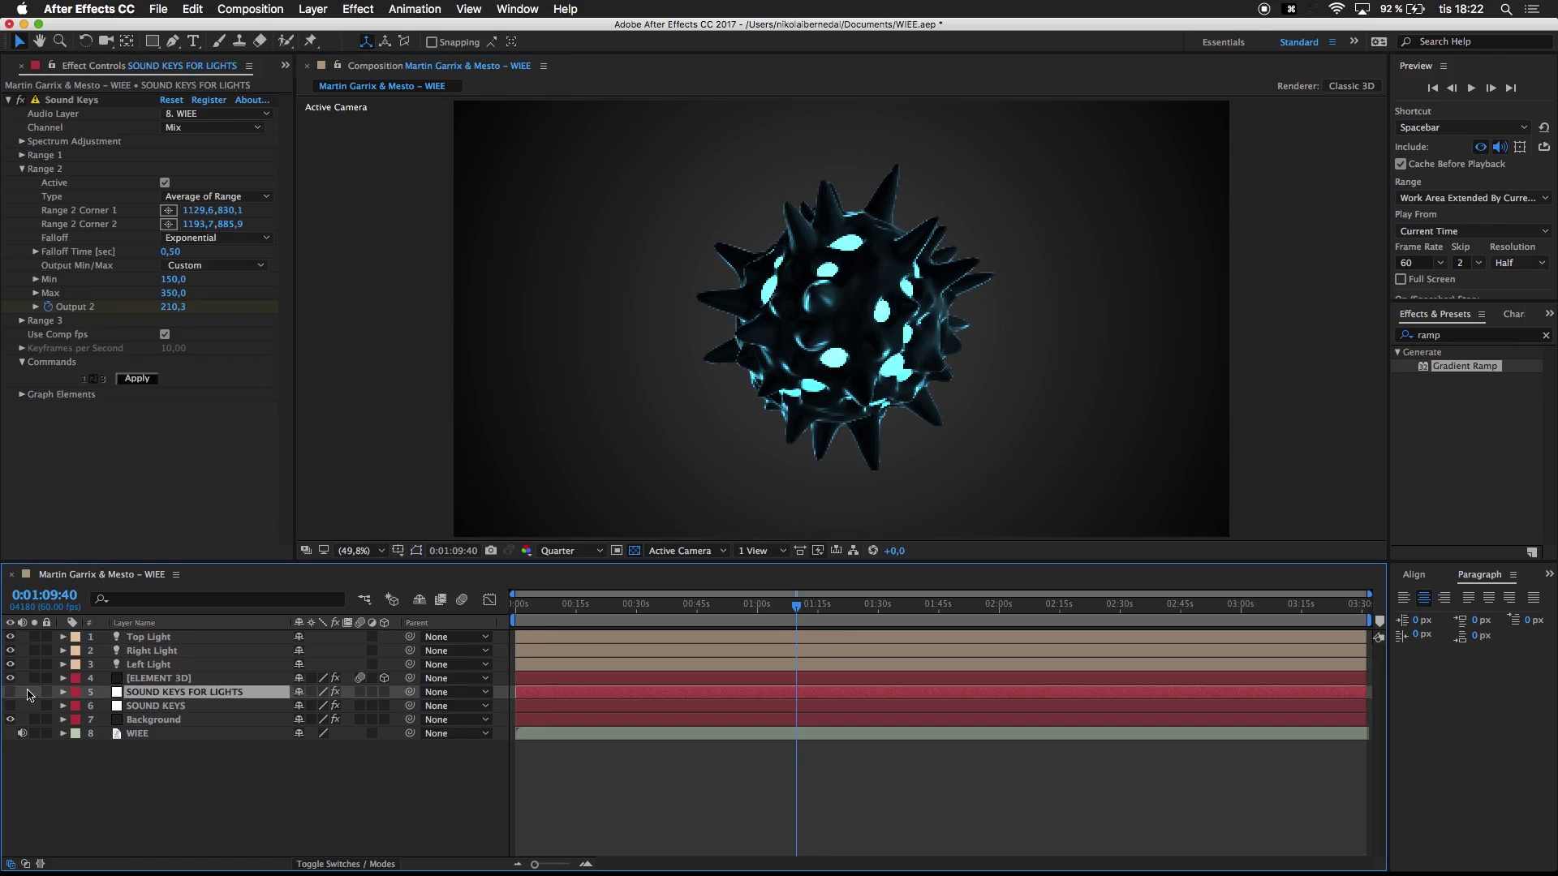
click(10, 692)
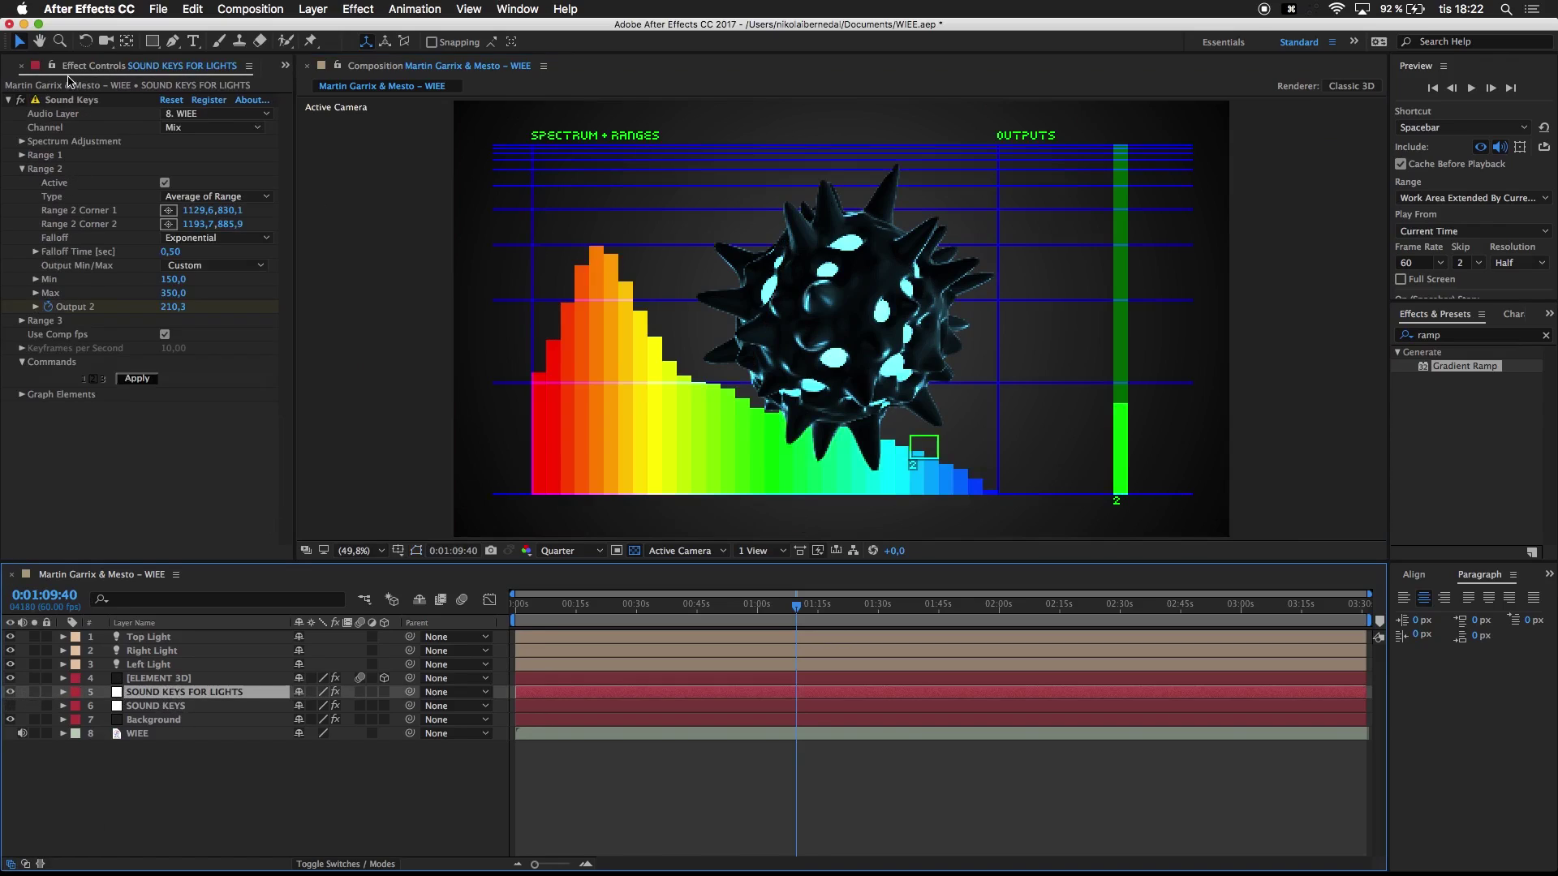
click(72, 101)
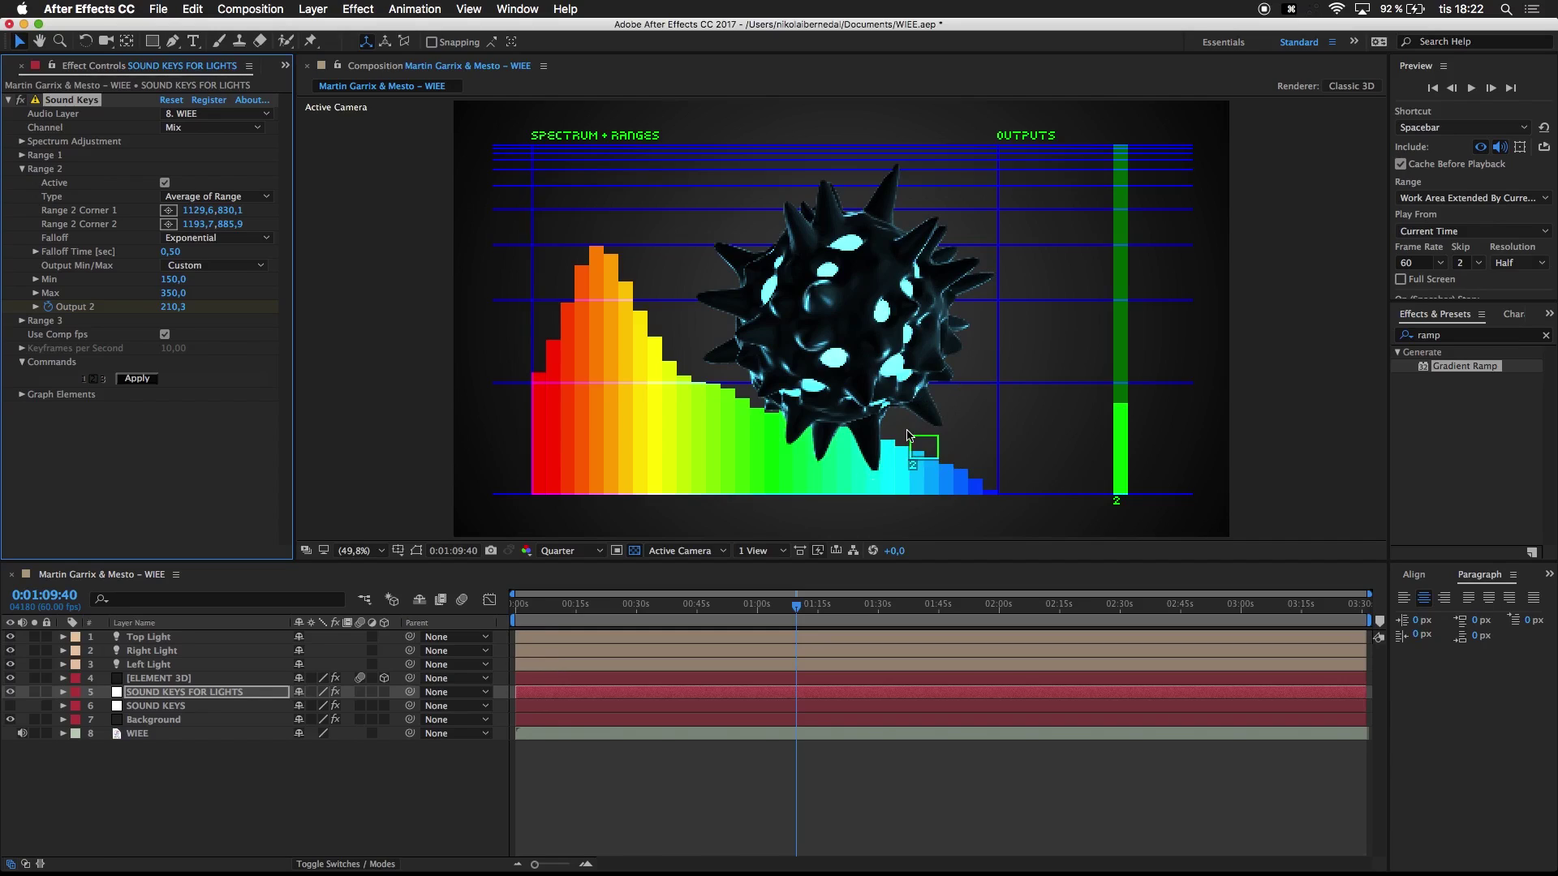
key(shift+super+h)
key(shift+super+h)
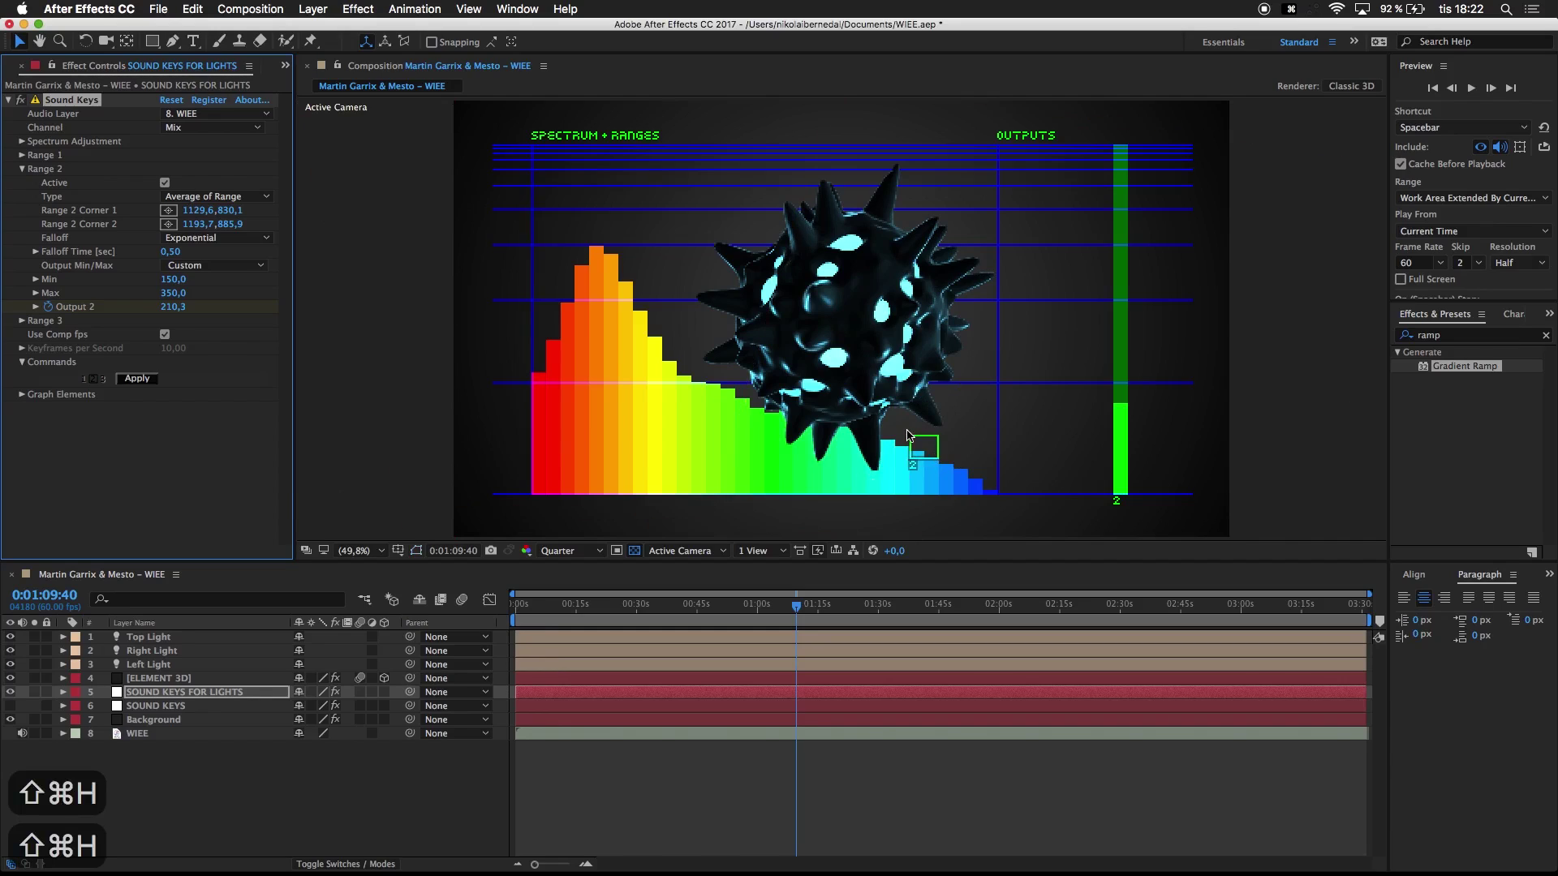
click(12, 692)
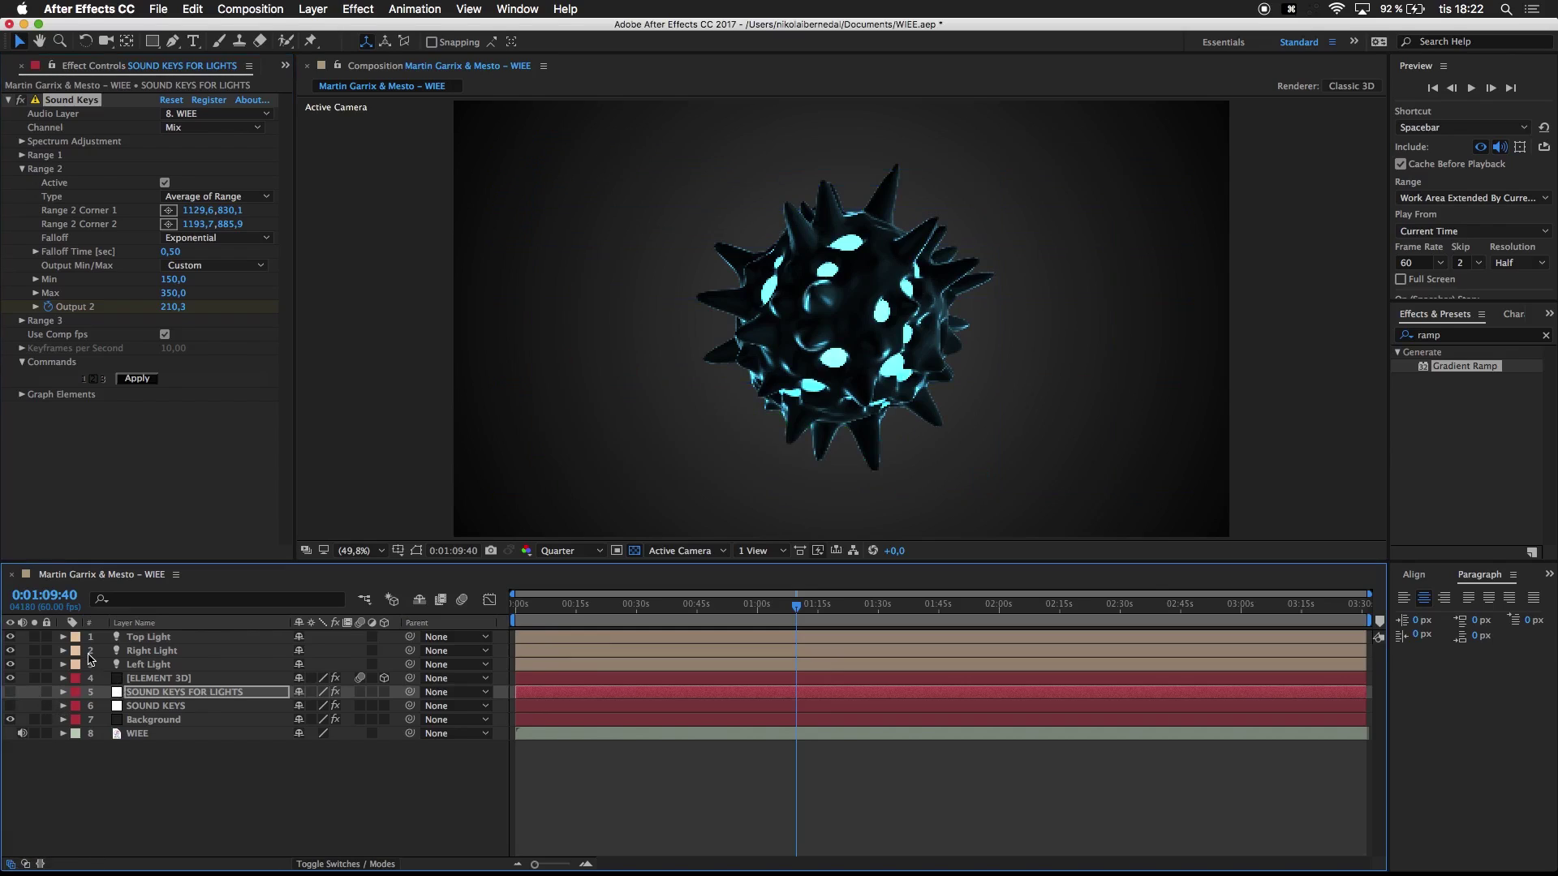
Step: Return to frame 0:00:44:54 and reveal the SOUND KEYS FOR LIGHTS keyframed Output 2
click(132, 649)
click(136, 639)
click(148, 663)
click(147, 654)
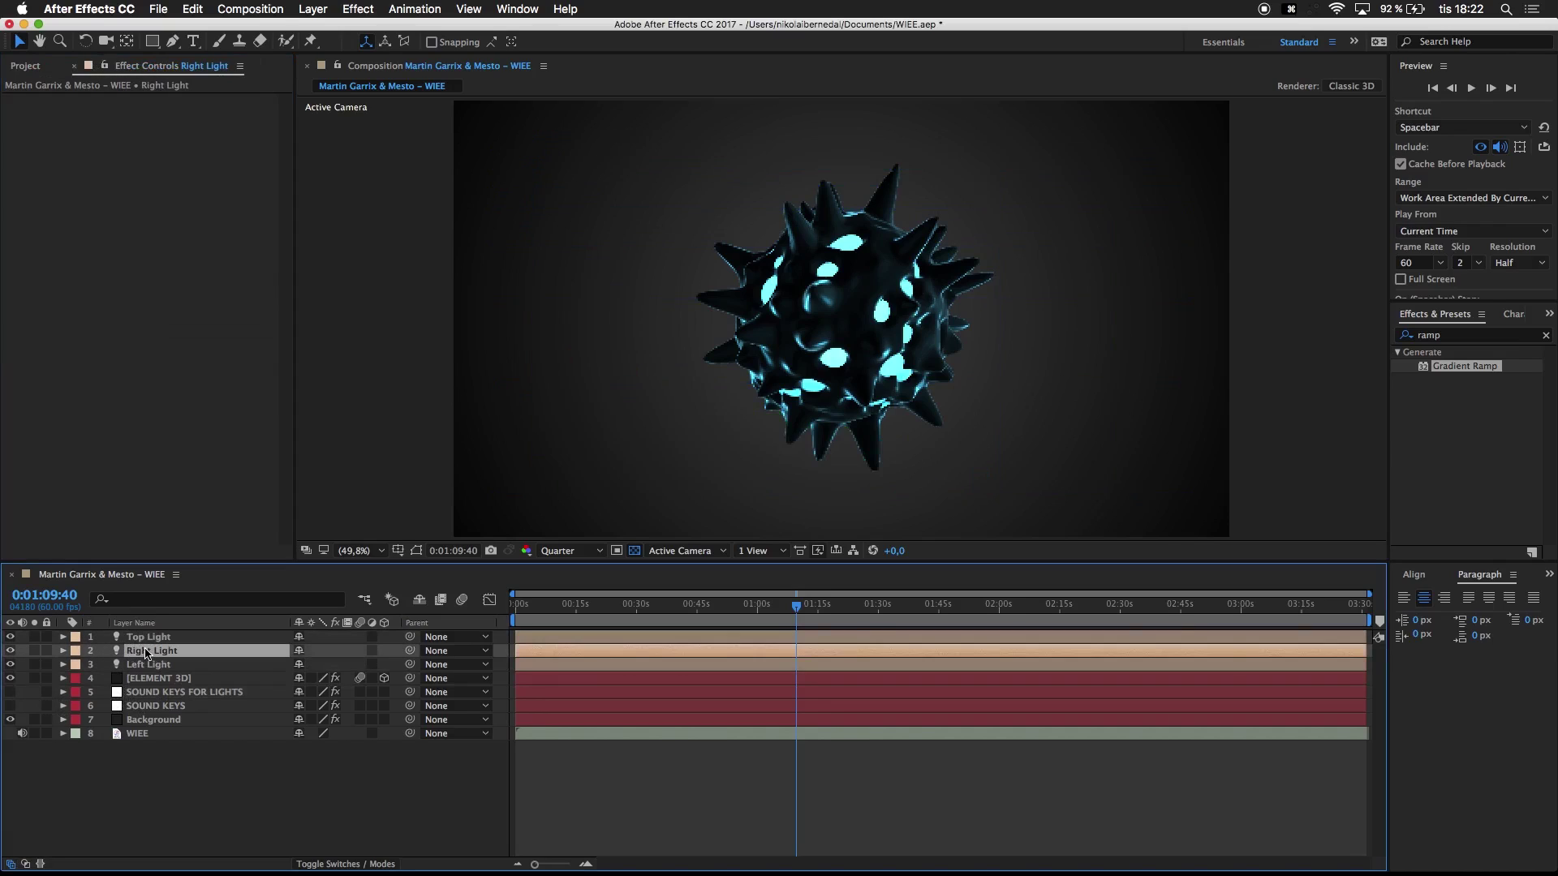
click(147, 641)
click(147, 653)
click(147, 665)
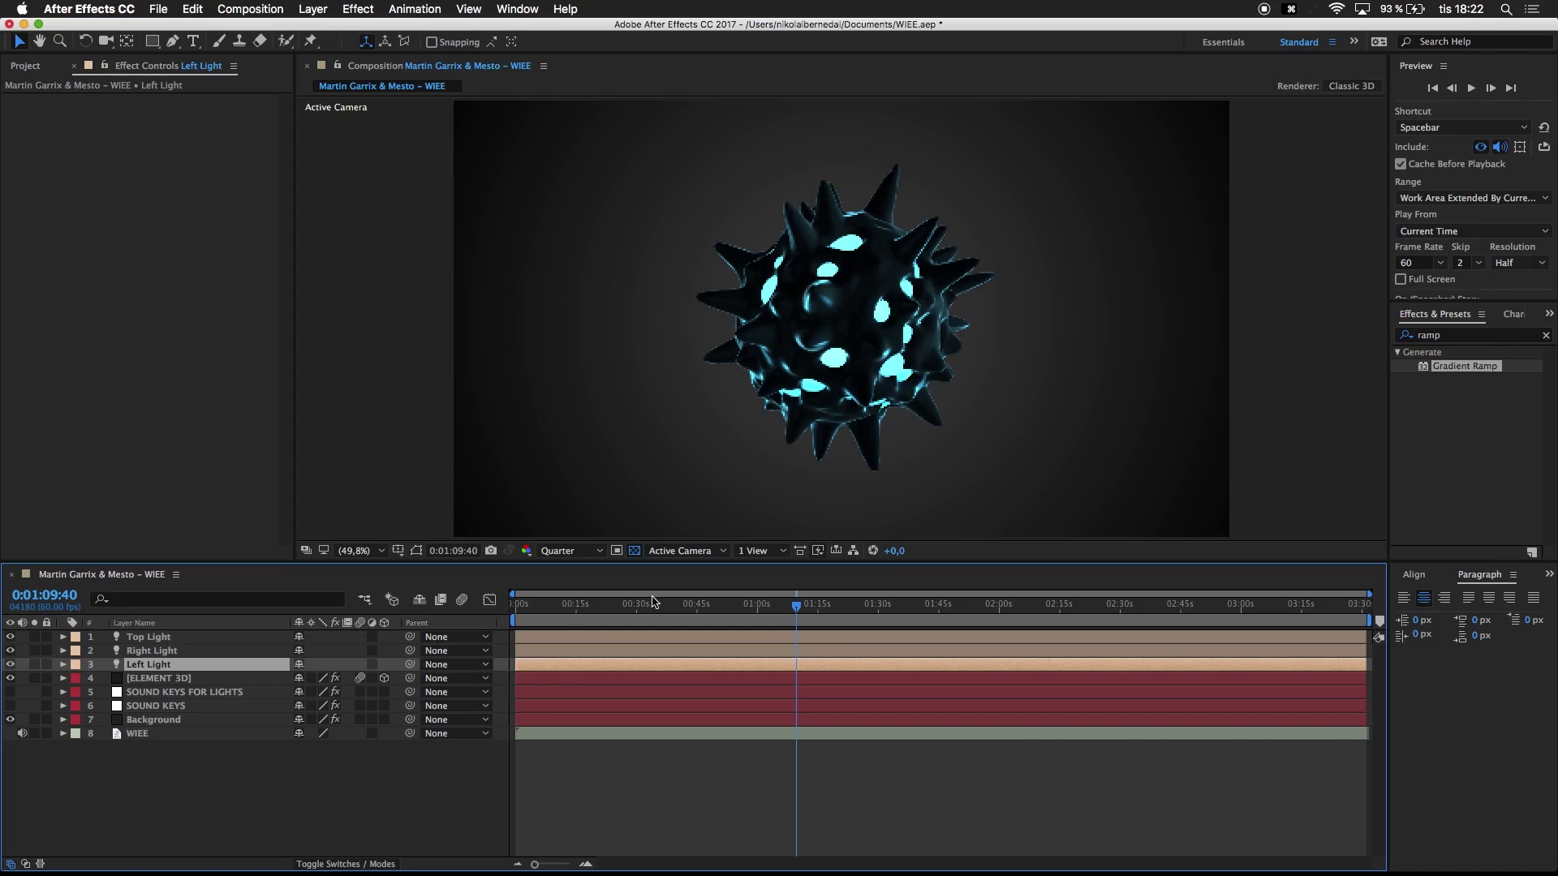
click(696, 609)
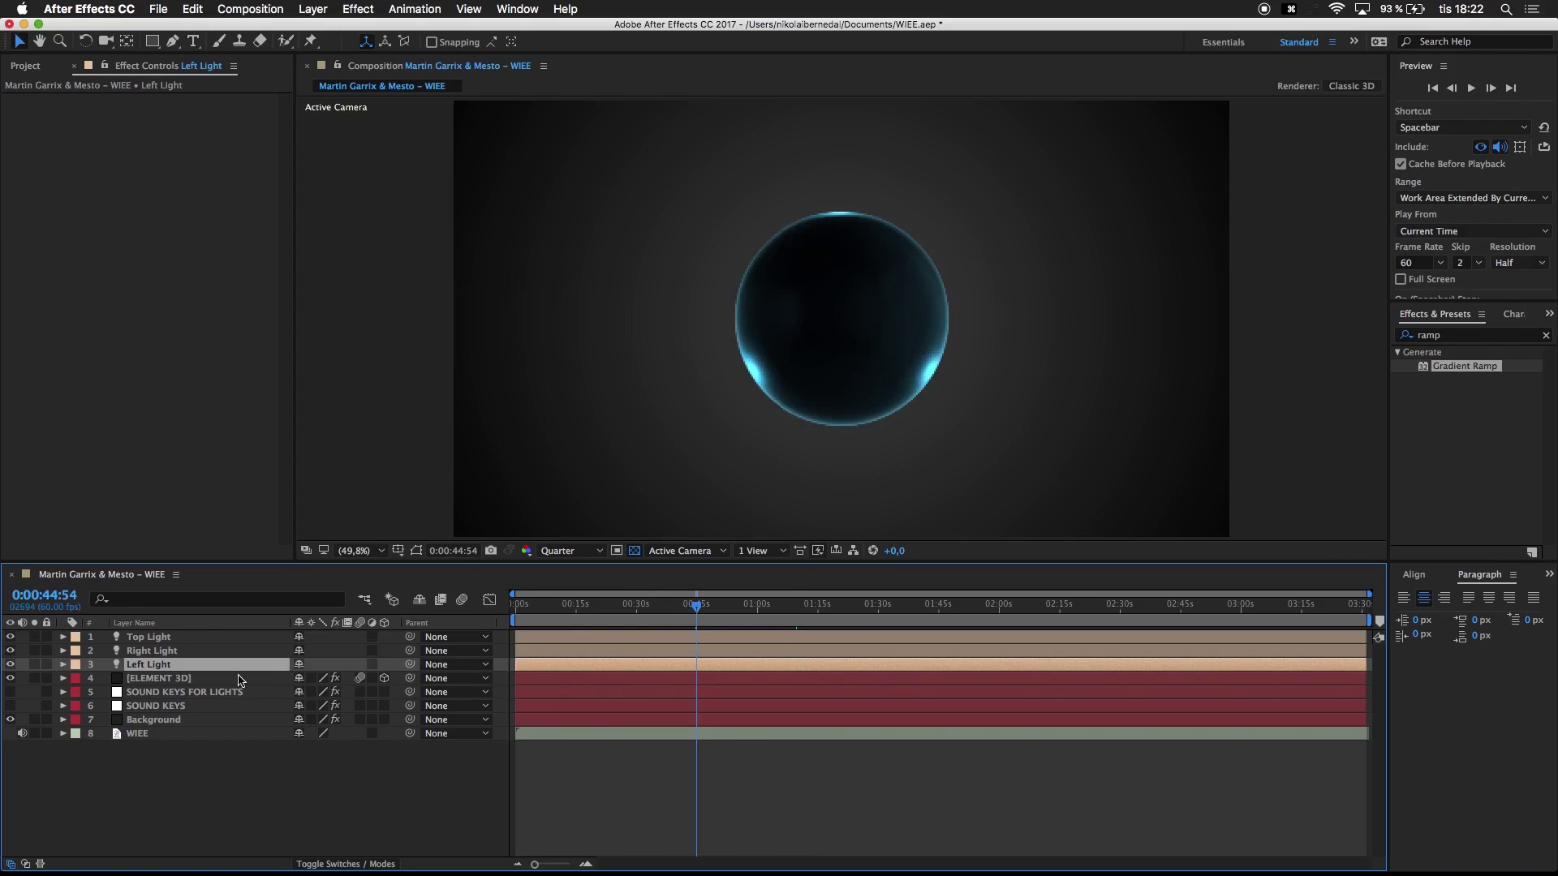
click(171, 692)
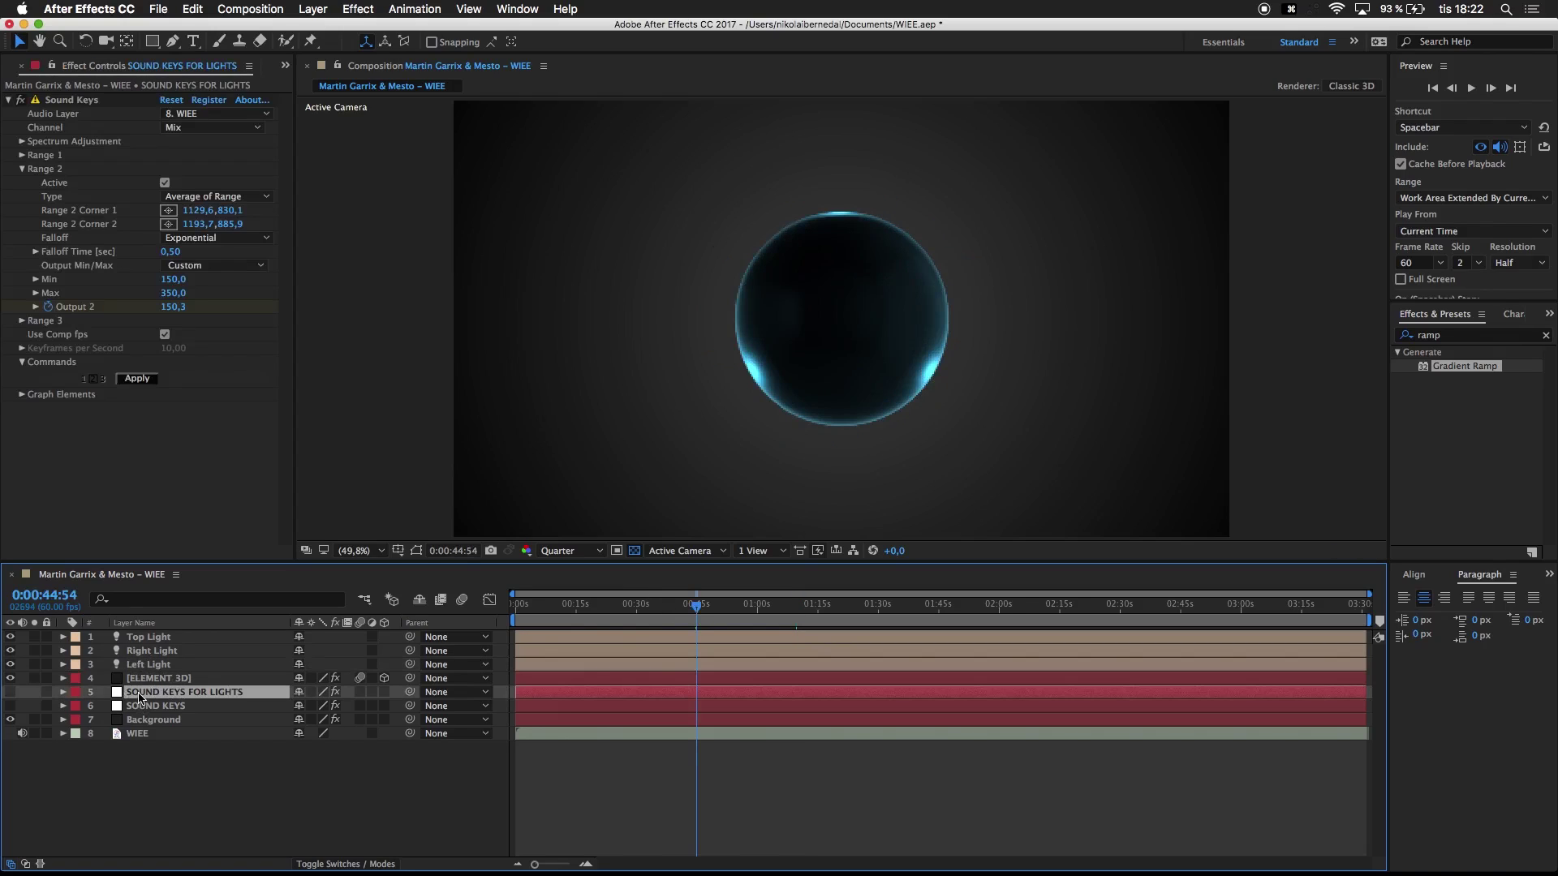
key(u)
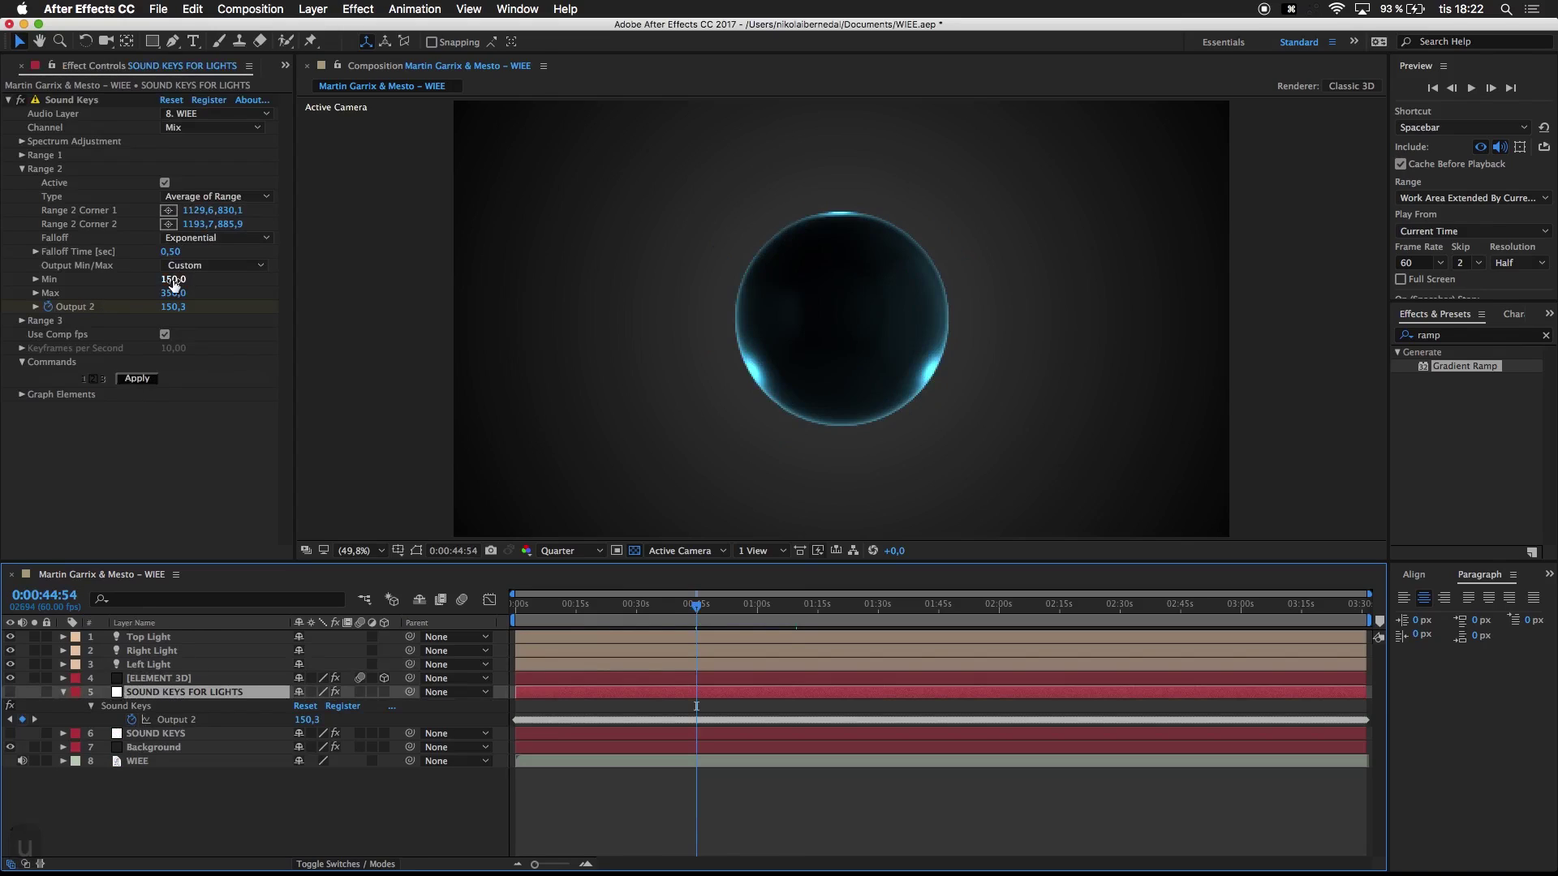
Step: Reveal the Top Light's Intensity, test raising it, and revert it to 150%
click(129, 641)
key(t)
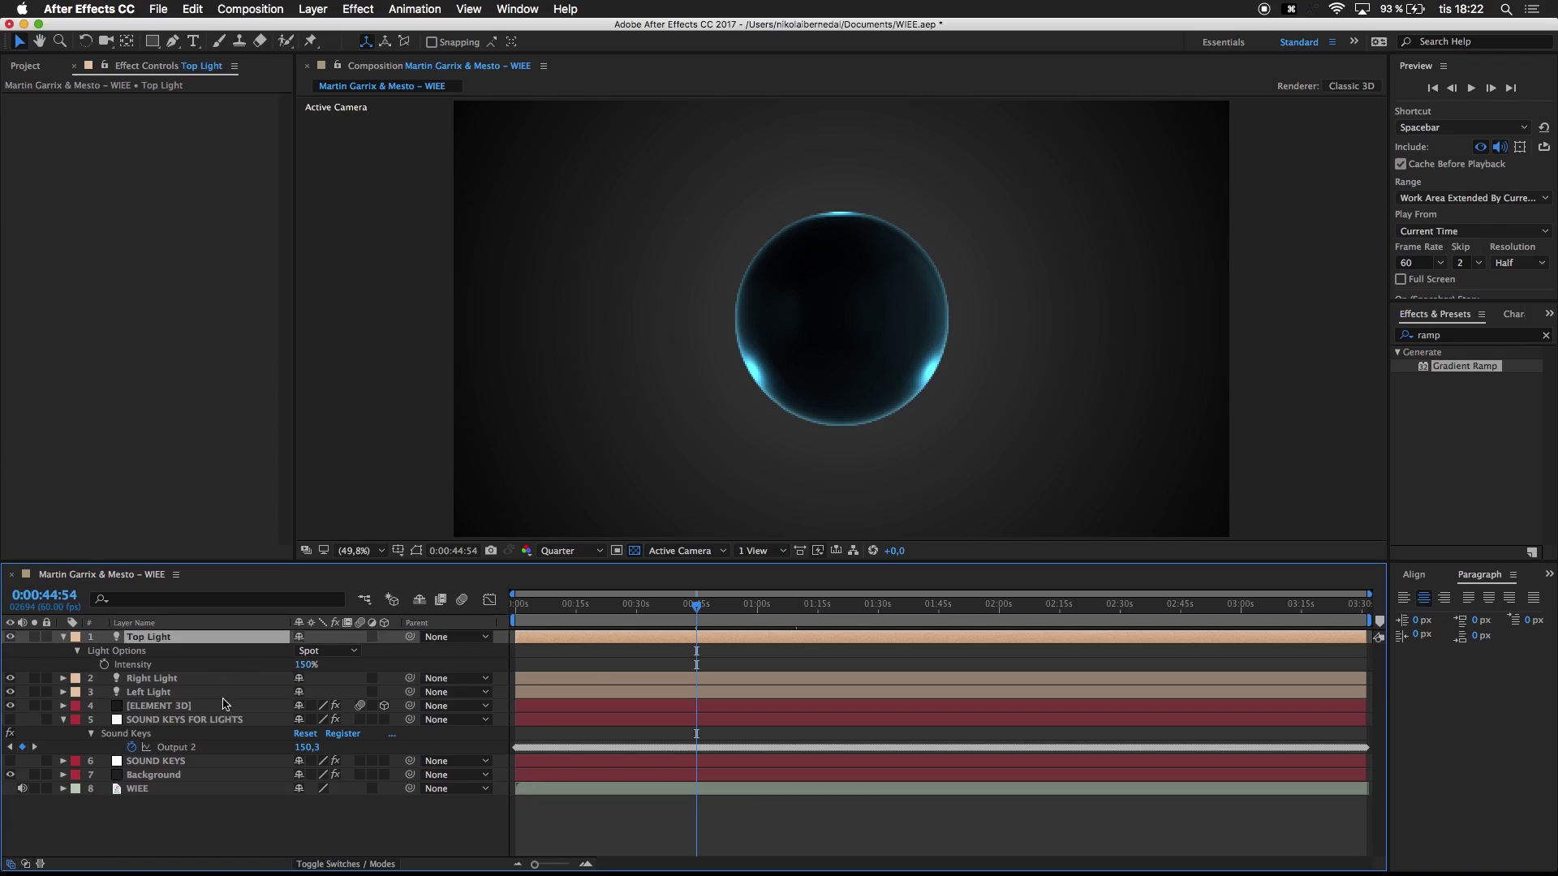
click(159, 720)
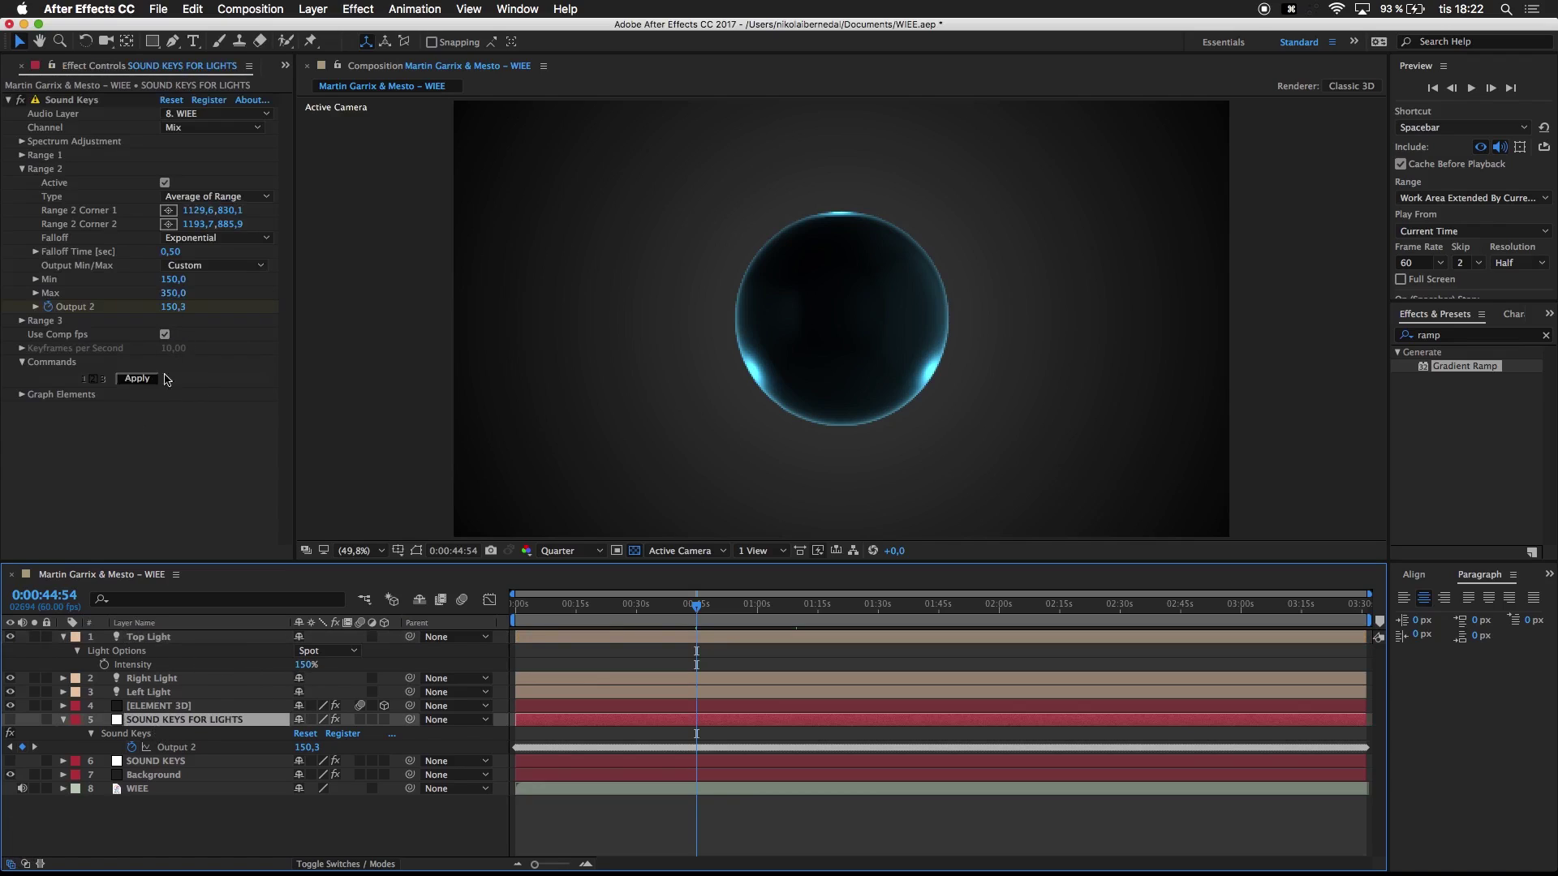
click(165, 647)
drag(306, 665, 429, 661)
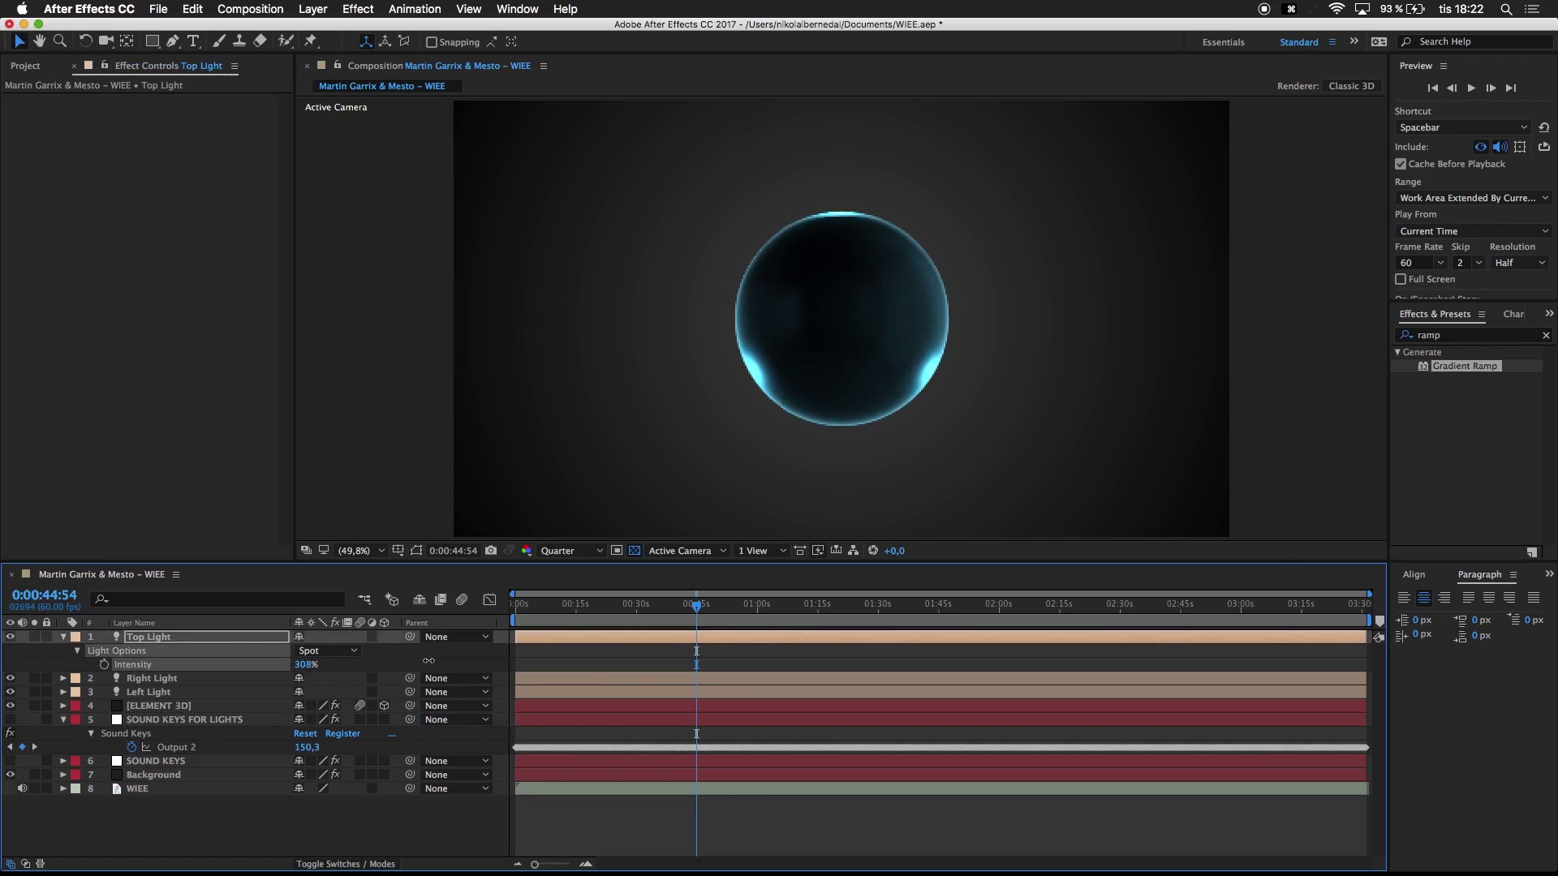
key(super+z)
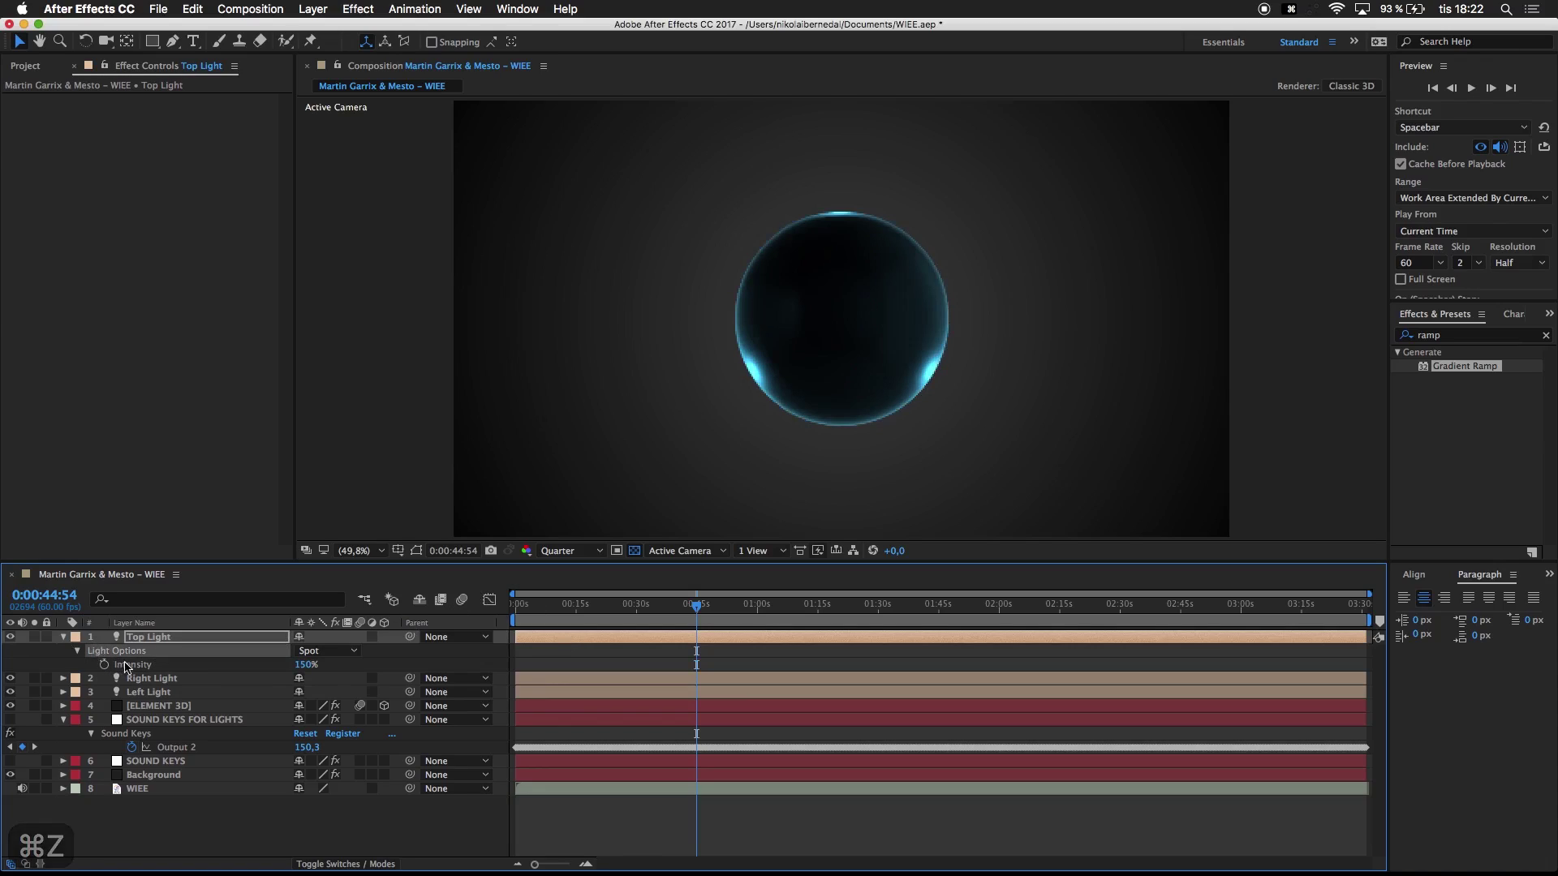
Step: Reveal the Intensity property on the Right Light and Left Light
click(146, 678)
key(t)
click(140, 724)
key(t)
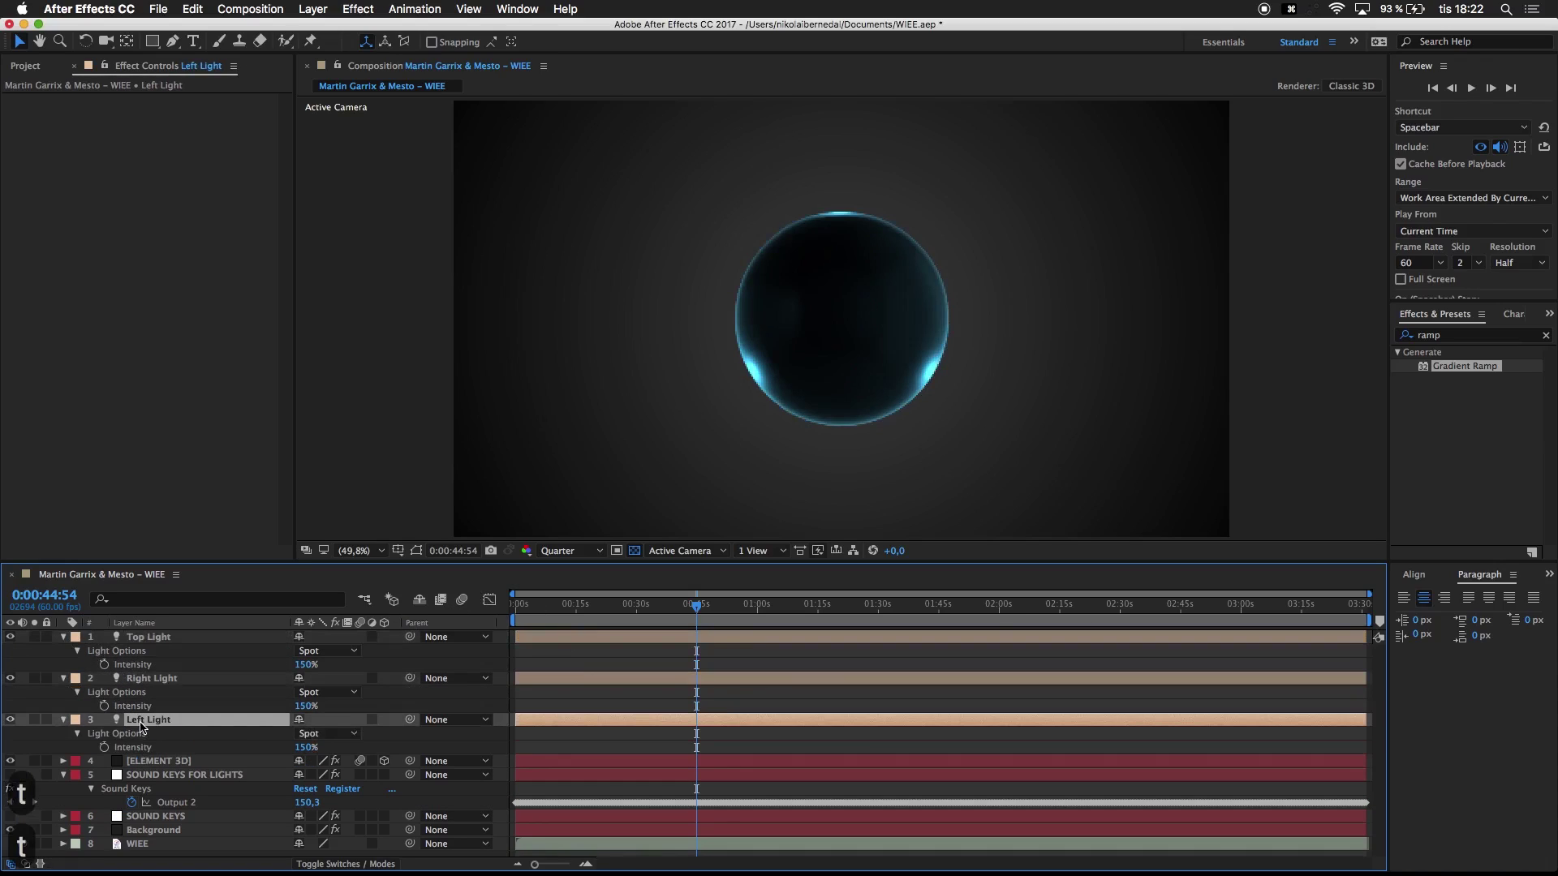
Step: Link the Top Light's Intensity expression to SOUND KEYS FOR LIGHTS Output 2
alt+click(105, 666)
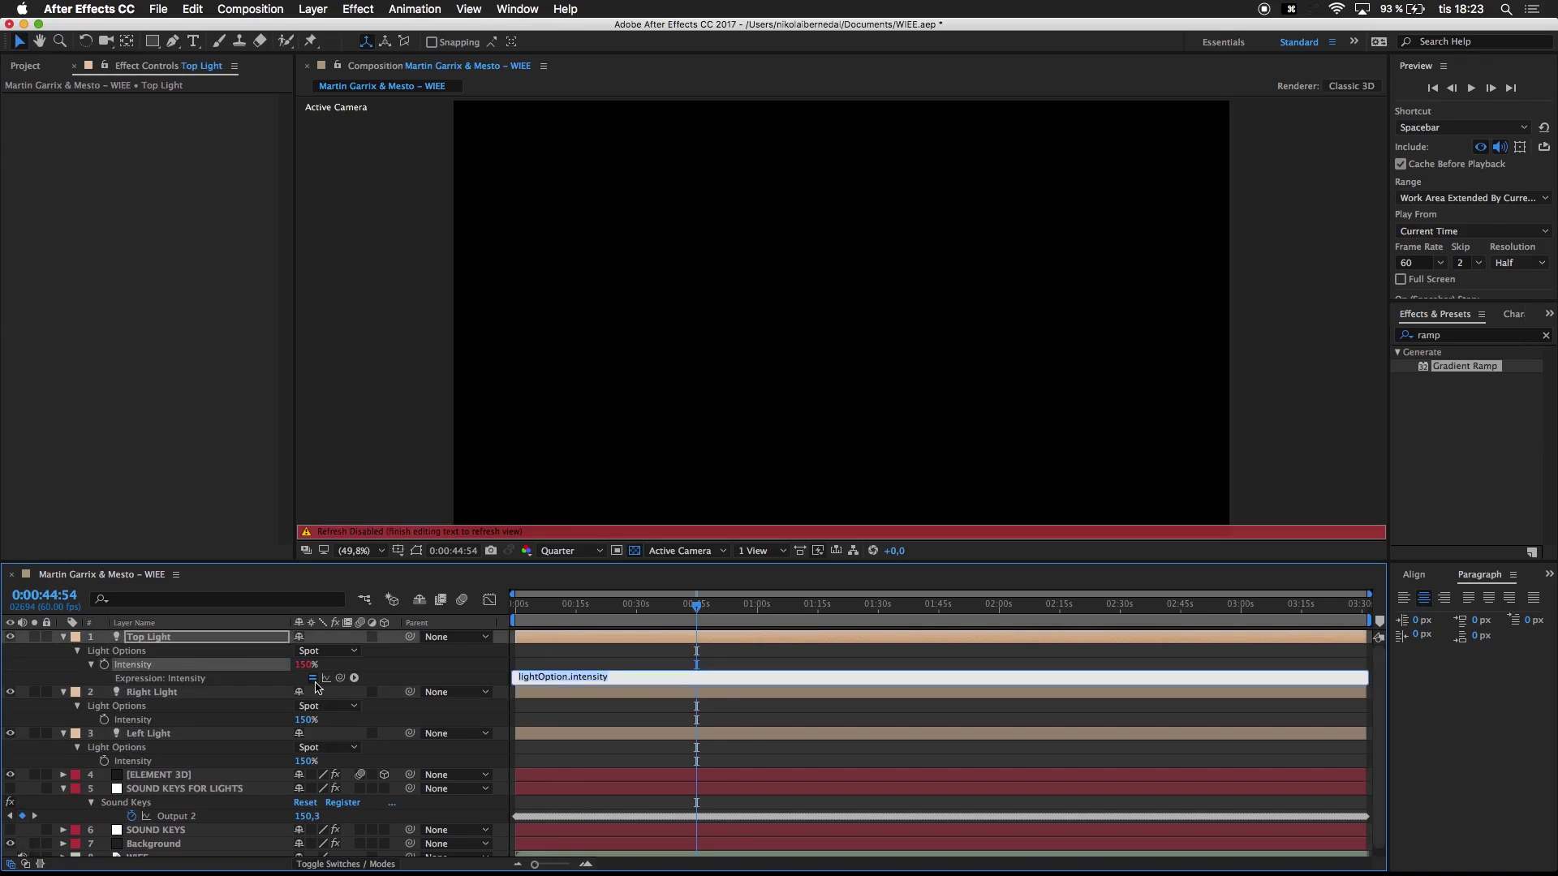
drag(339, 680, 180, 816)
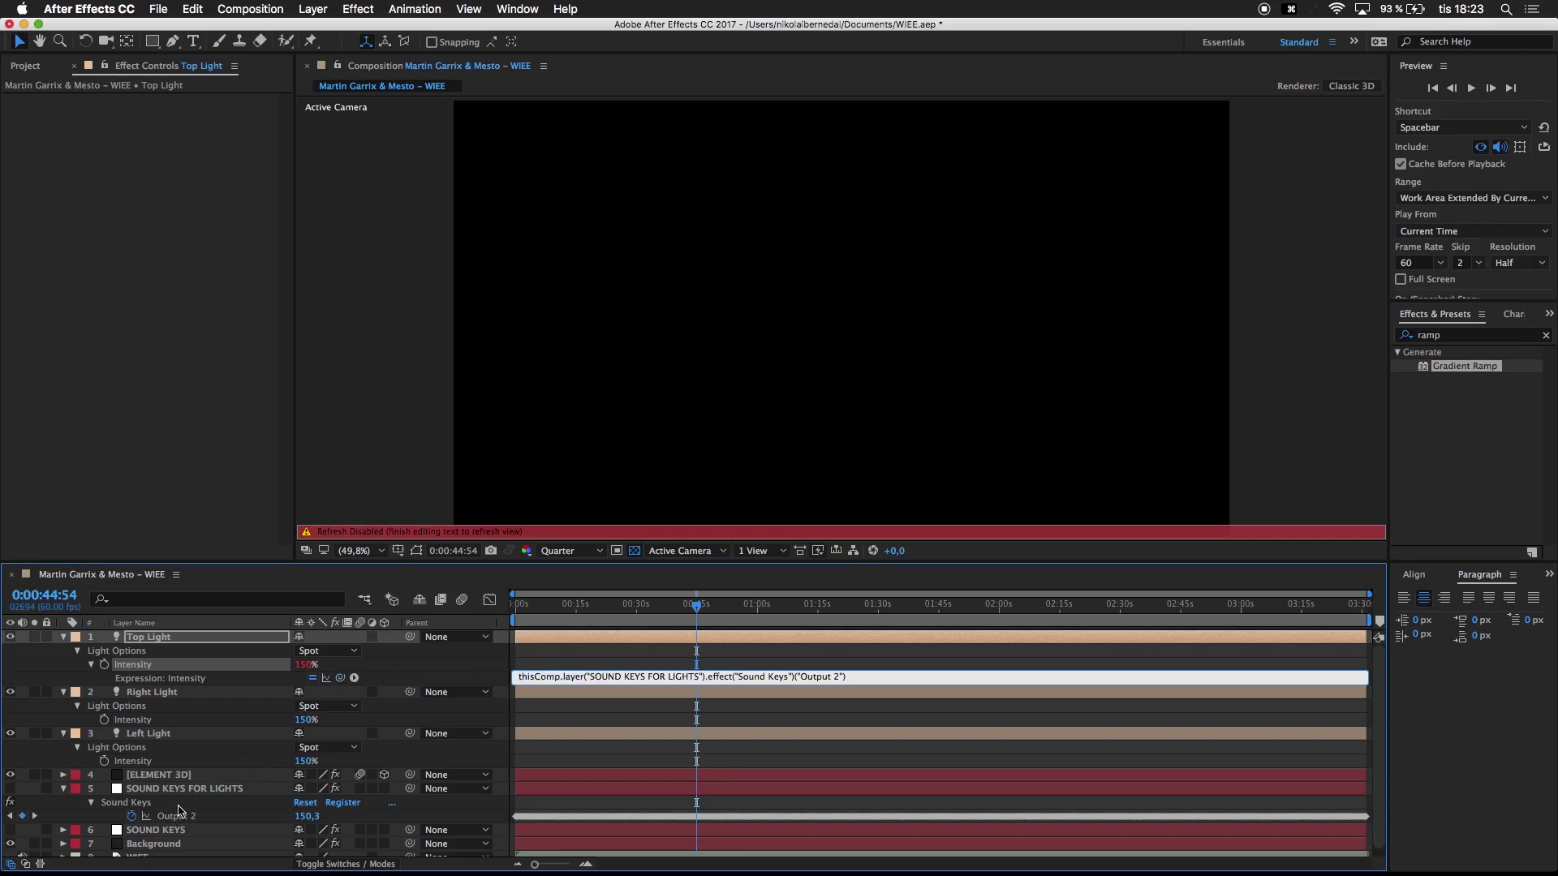
click(136, 641)
key(u)
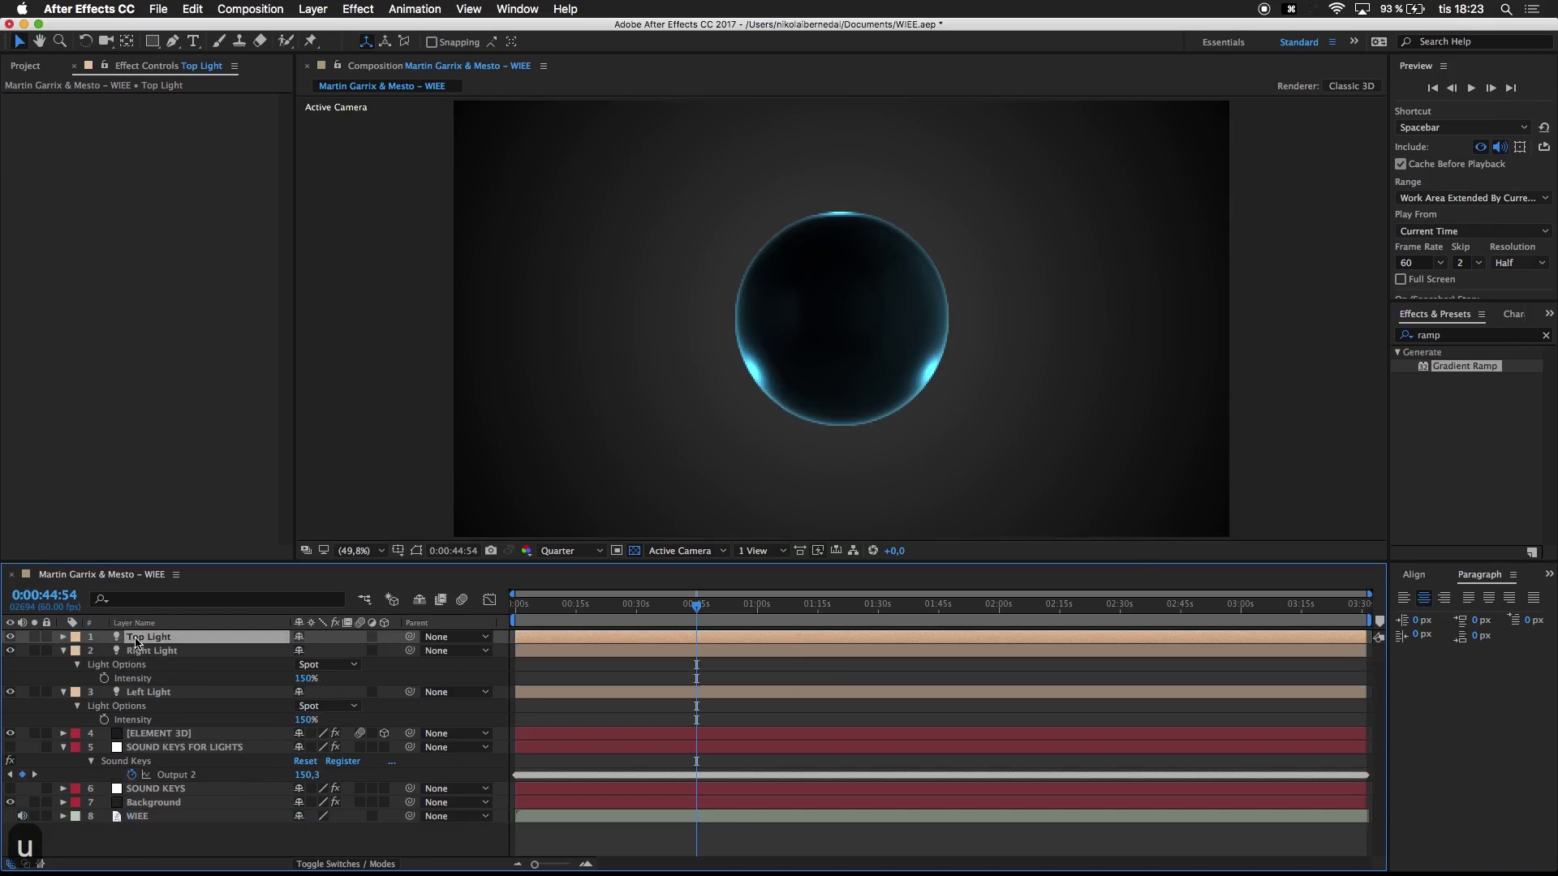
Step: Link the Right Light's Intensity expression to Output 2 and collapse its properties
click(134, 652)
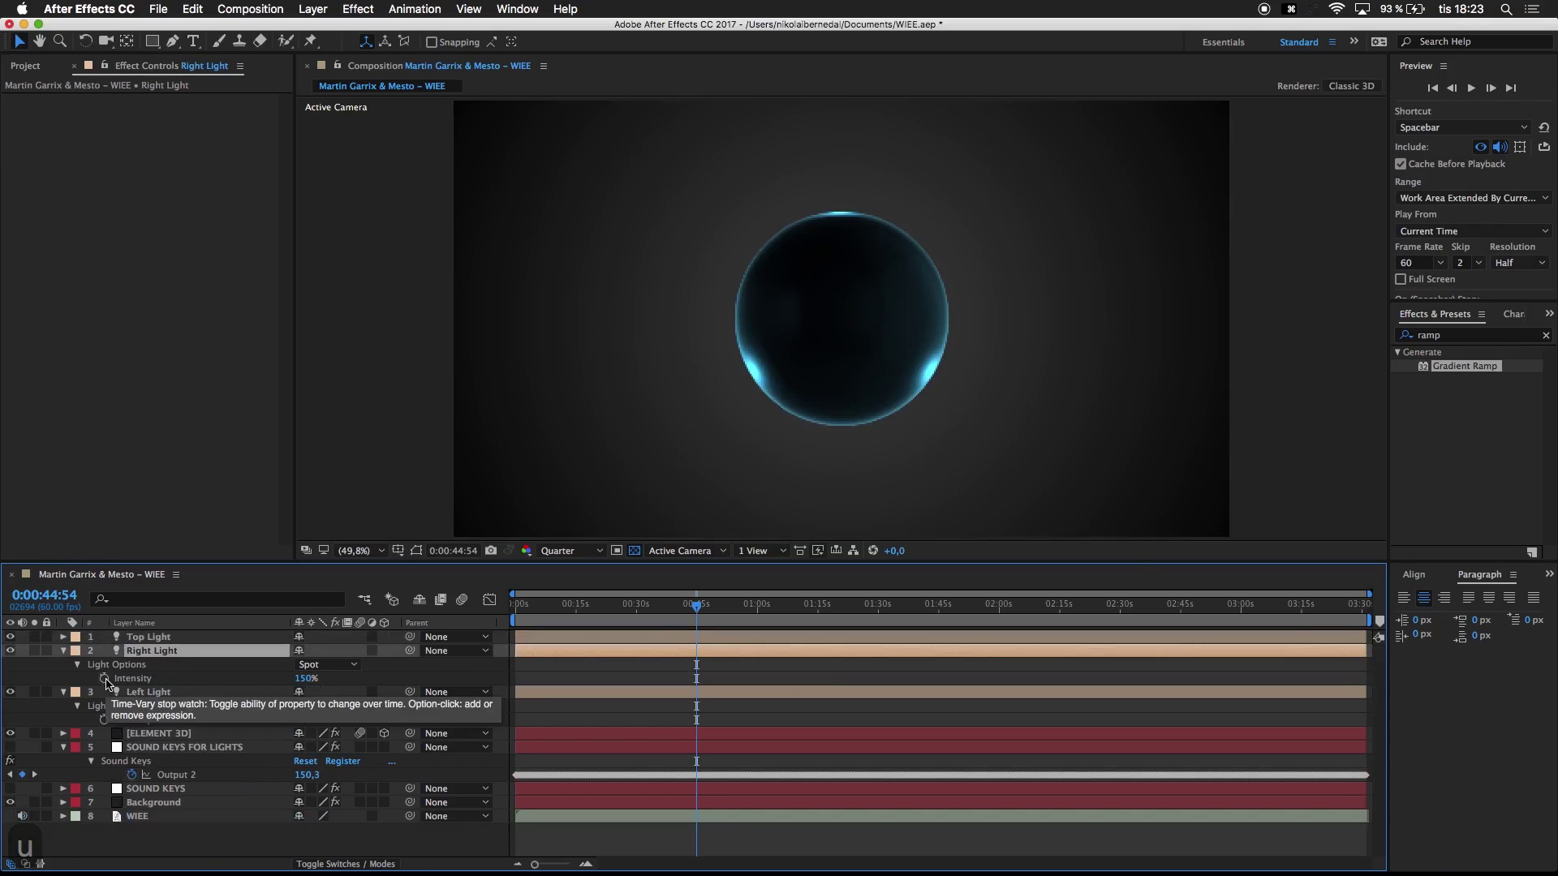
alt+click(105, 679)
drag(340, 692, 181, 789)
click(160, 659)
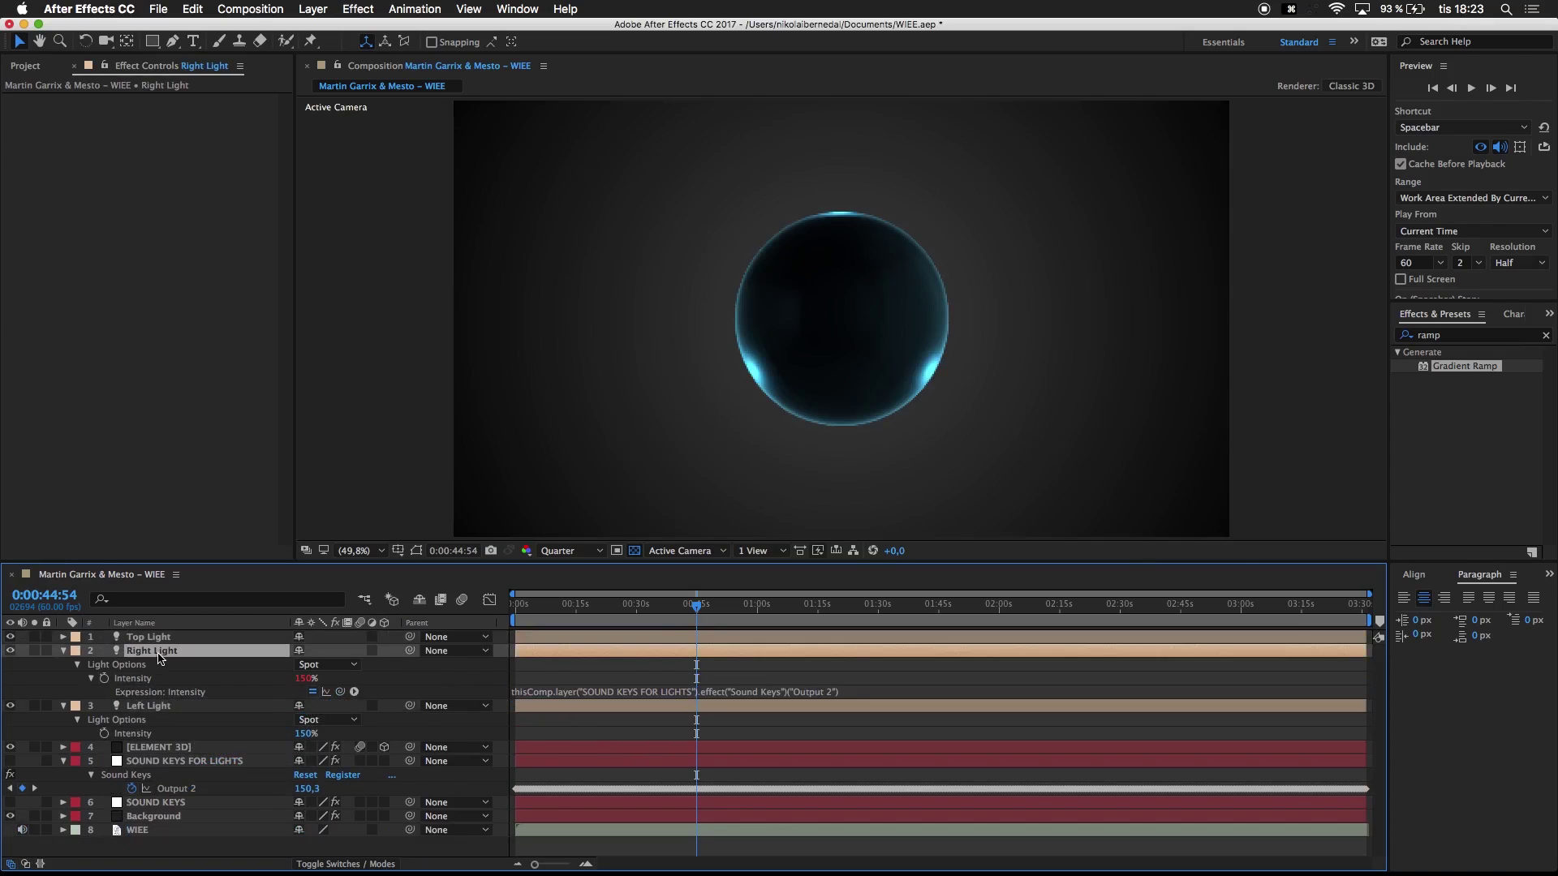
key(u)
Step: Link the Left Light's Intensity to Output 2, then collapse the Left Light and Sound Keys layers
click(114, 695)
alt+click(104, 692)
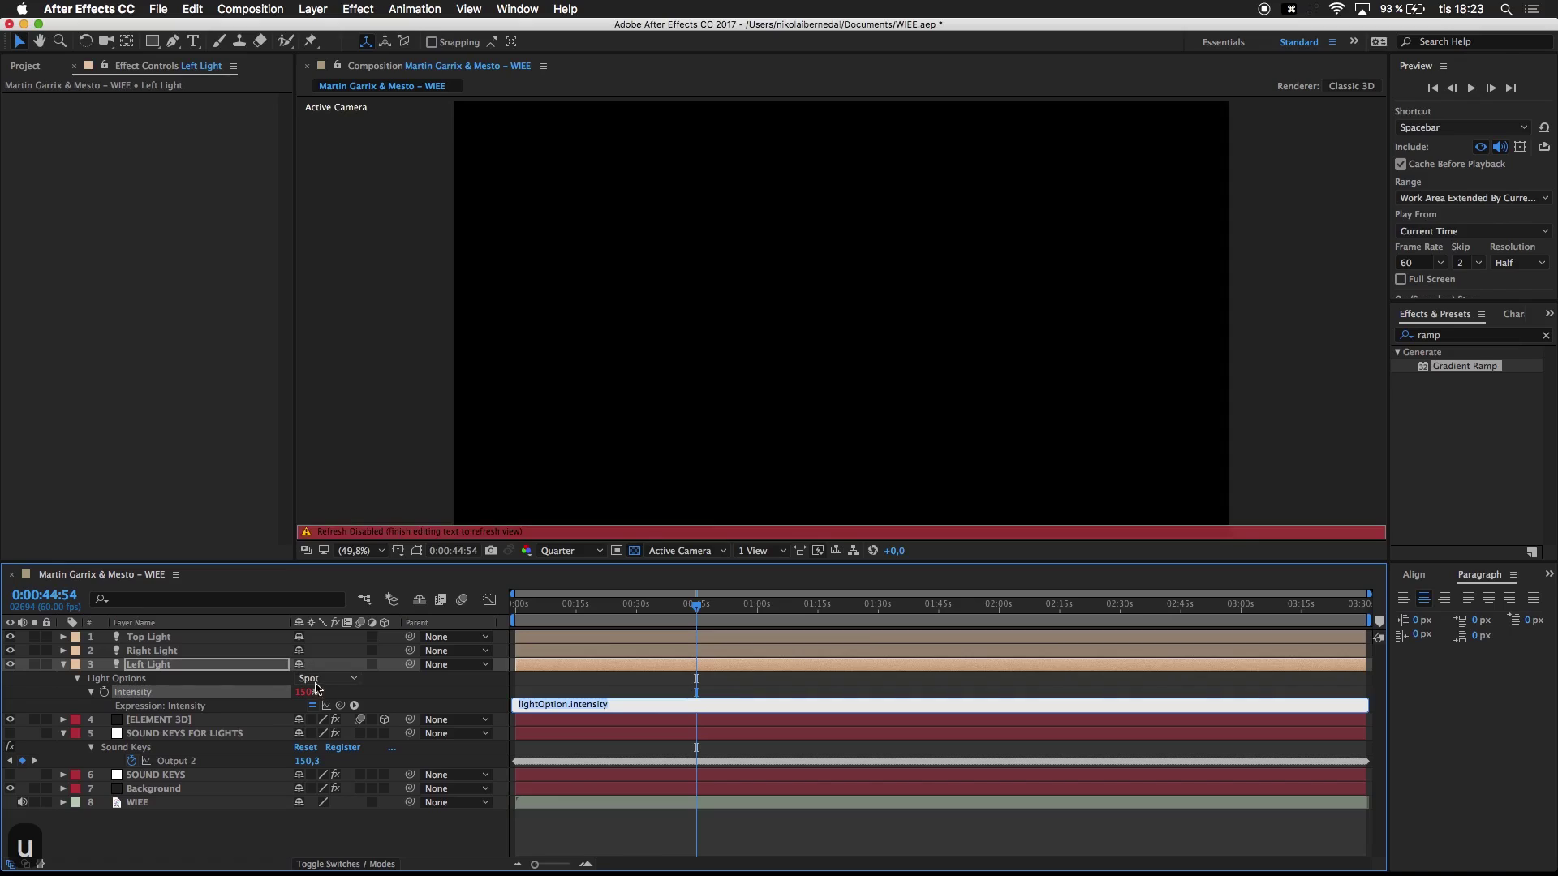
drag(326, 706, 160, 763)
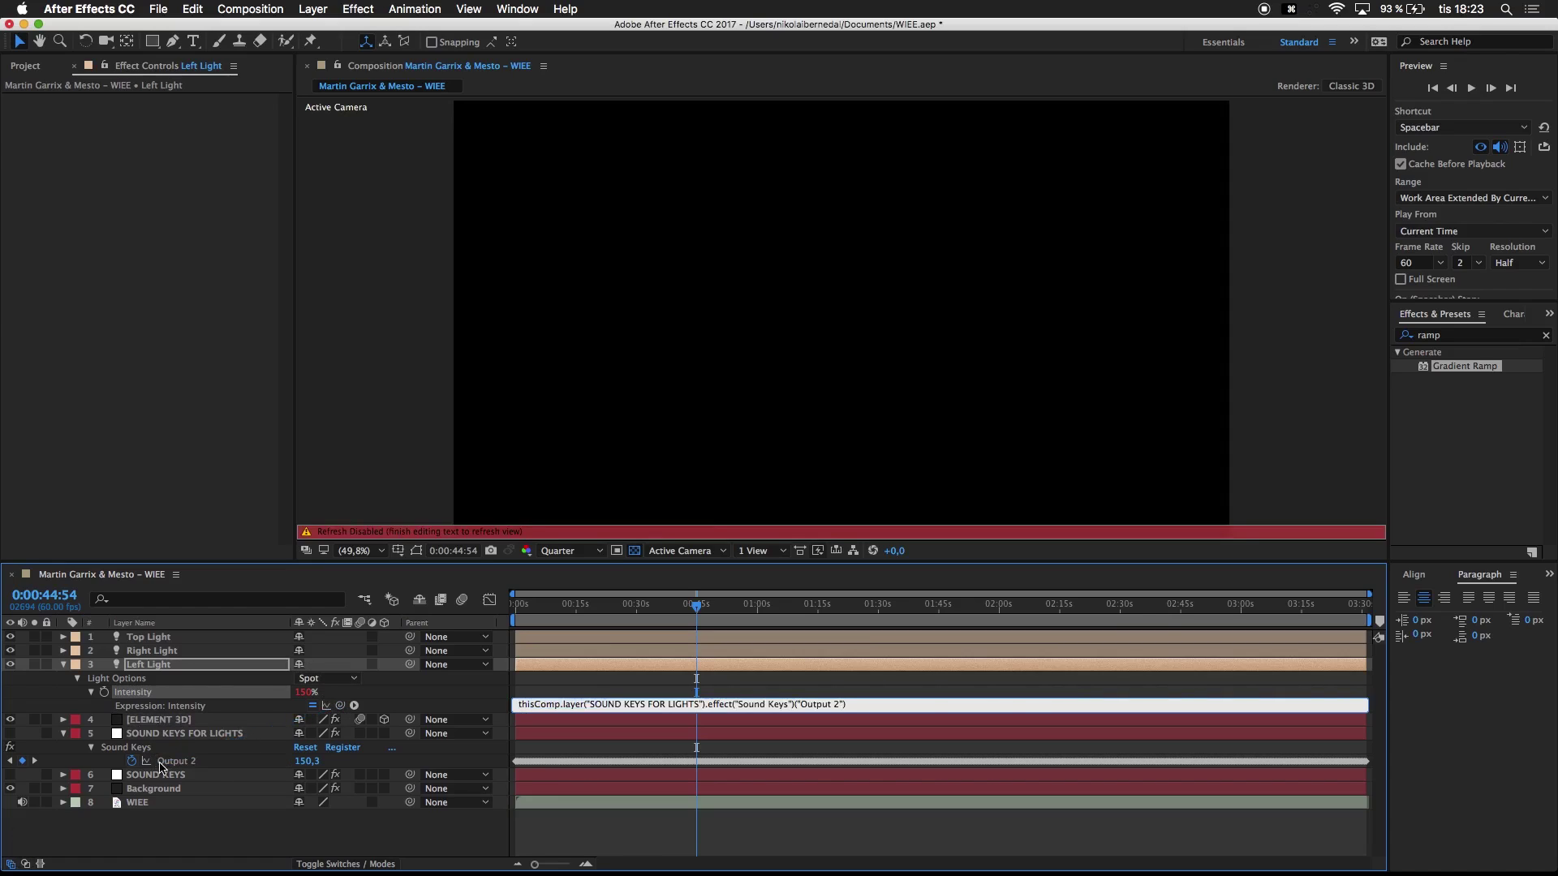
click(171, 824)
click(150, 667)
key(u)
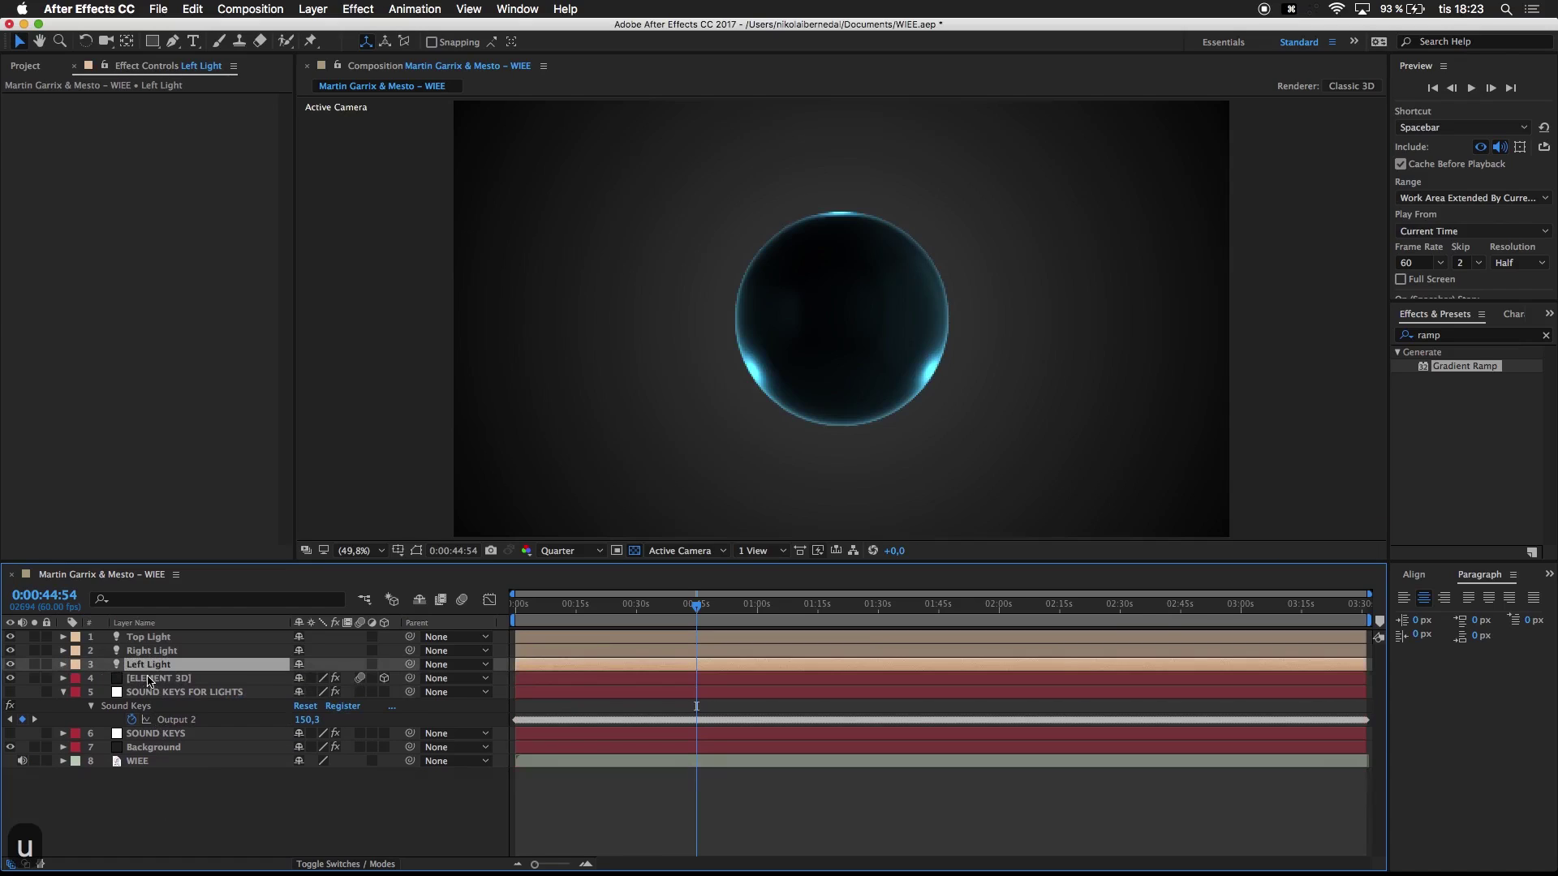
click(149, 693)
key(u)
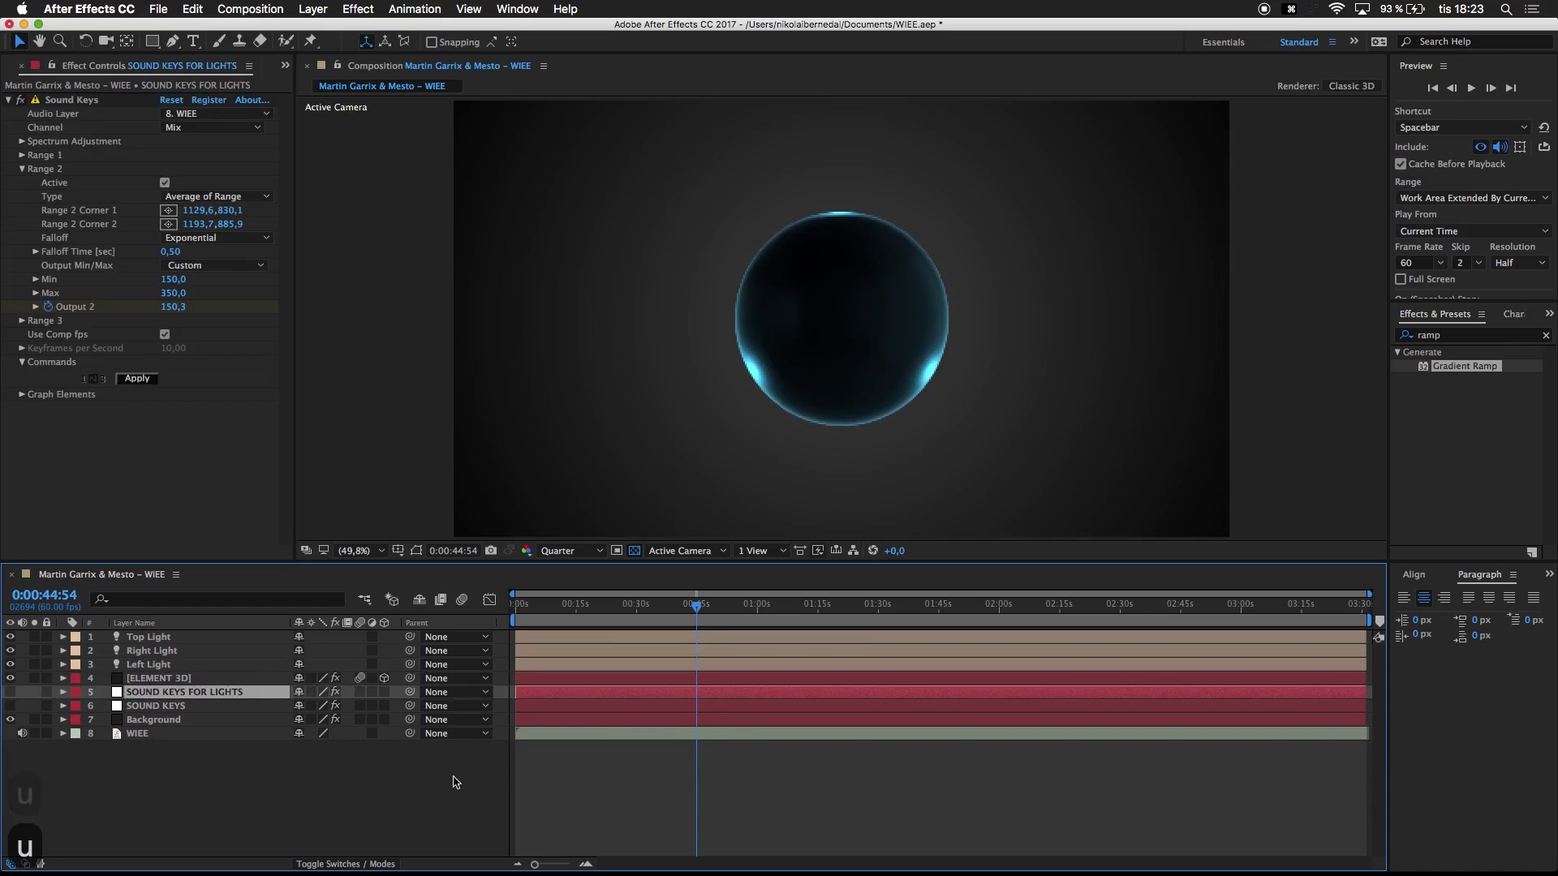
Step: Scrub from 0:00:54:10 to 0:00:56:22 to inspect the spikes, then deselect all layers
click(717, 623)
drag(736, 624, 779, 621)
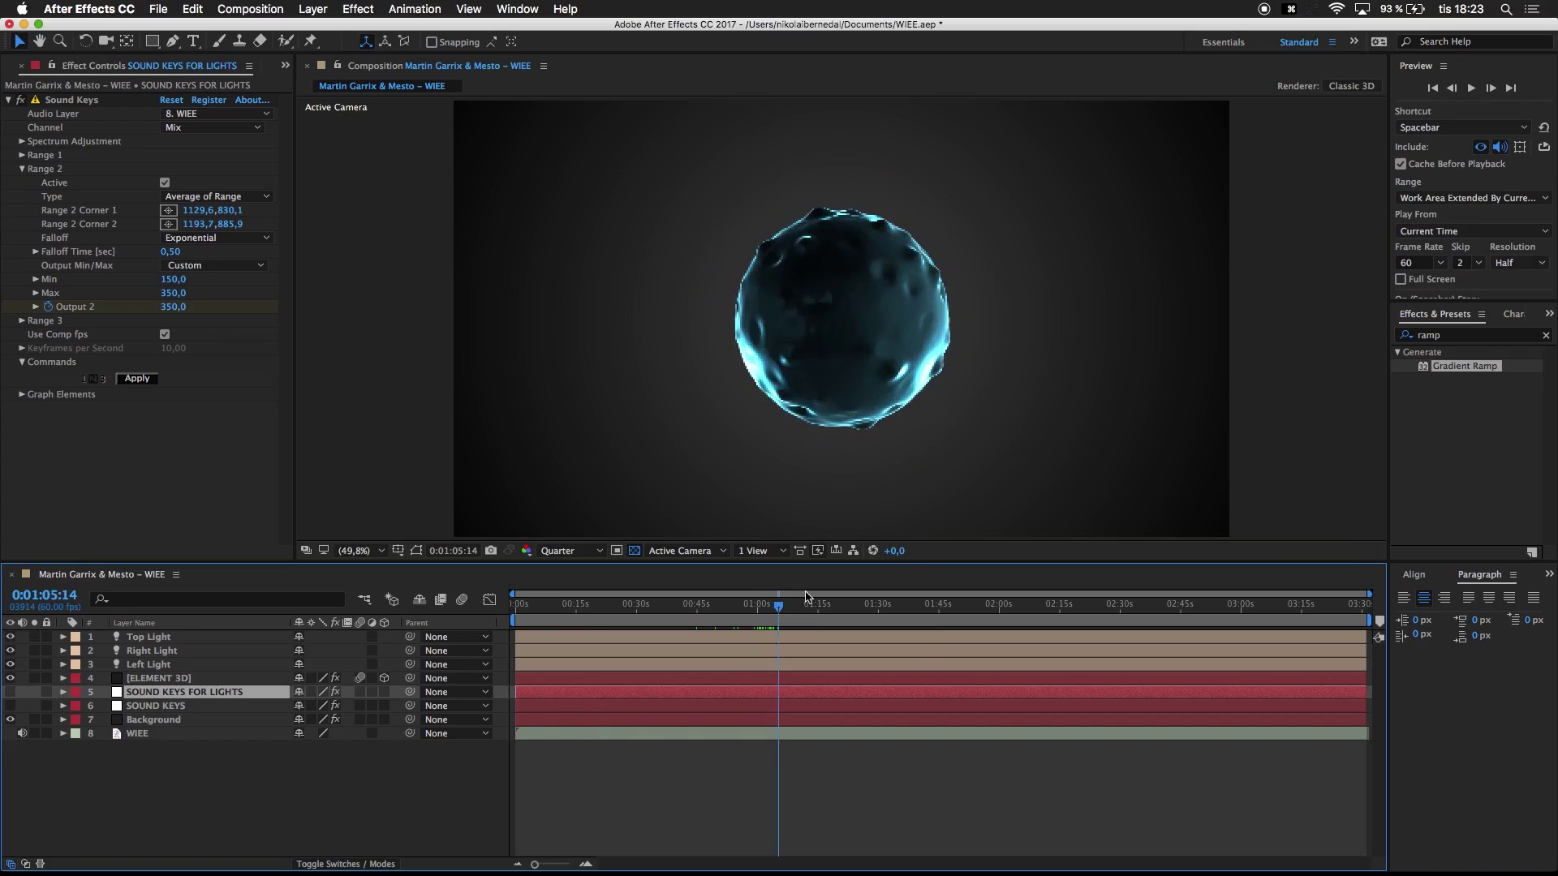
click(743, 602)
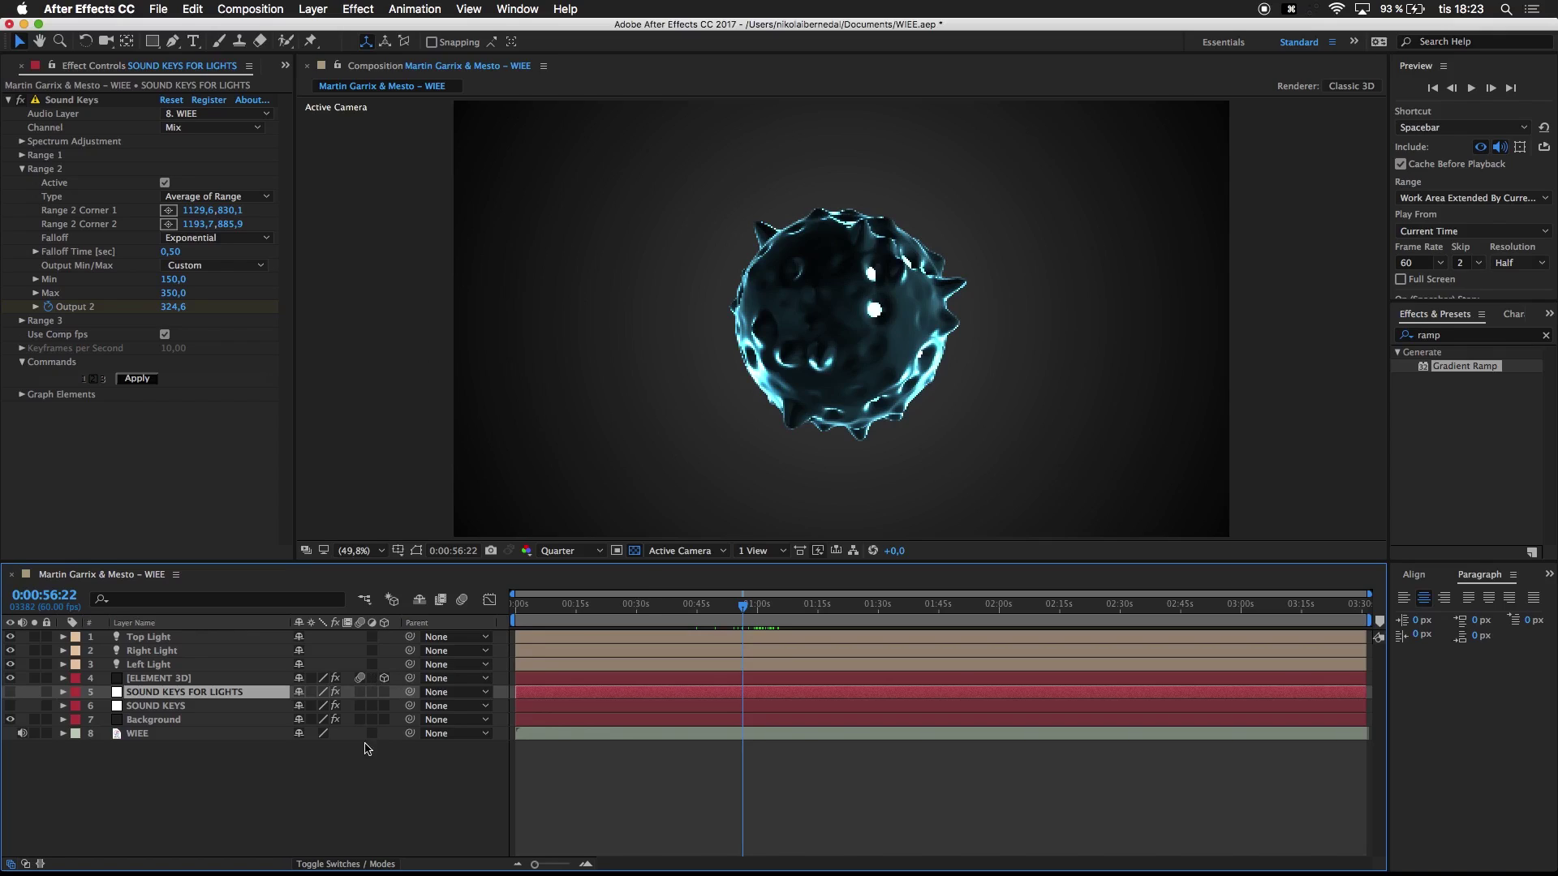
click(324, 798)
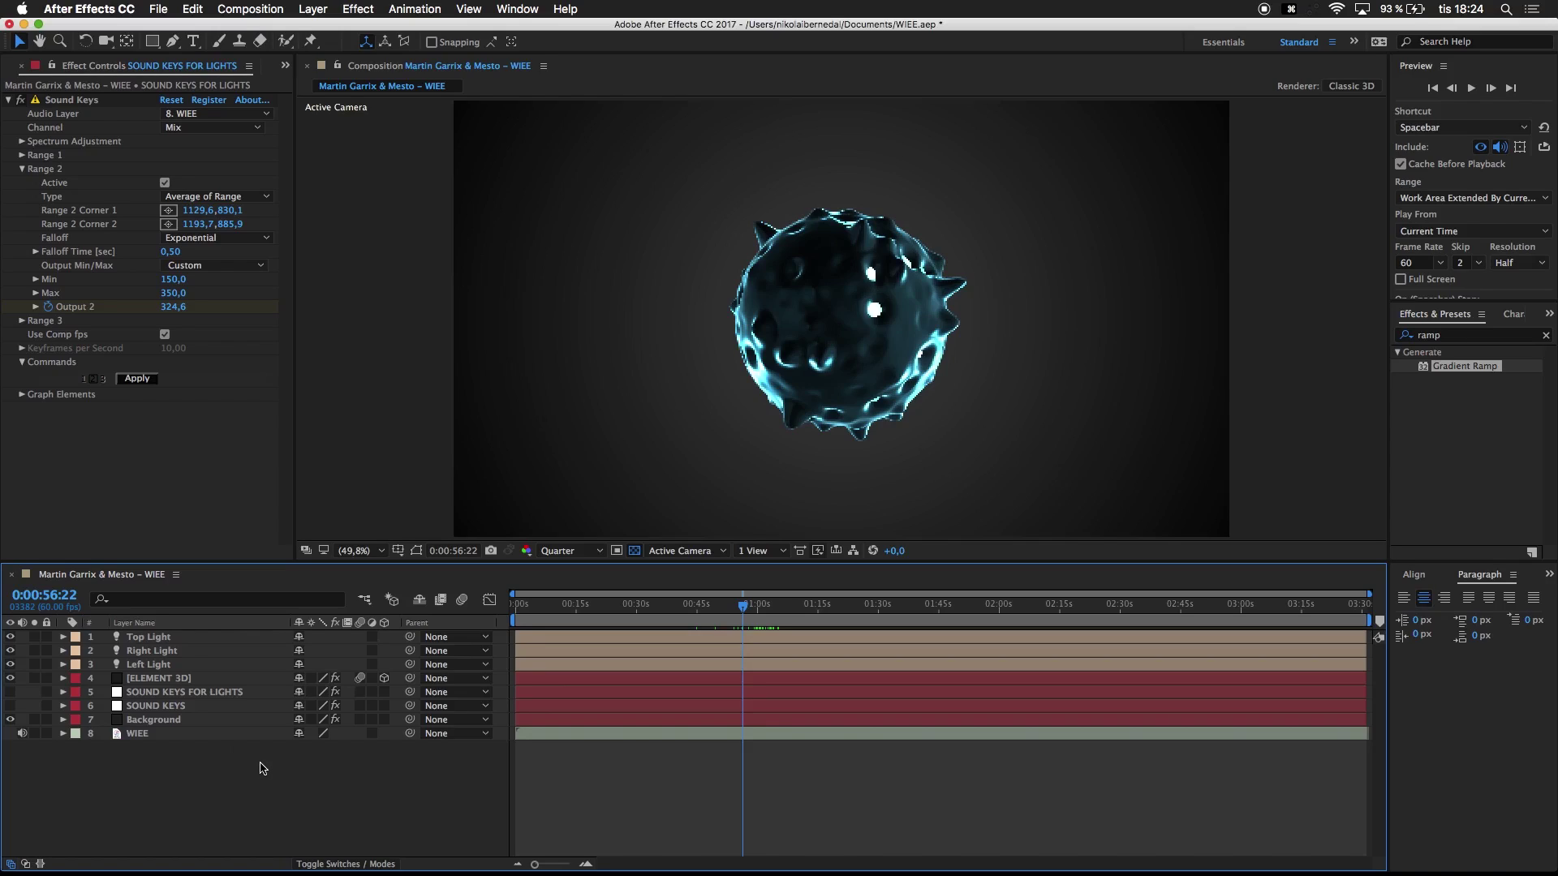
Step: Create a new solid layer named Lux
key(super+y)
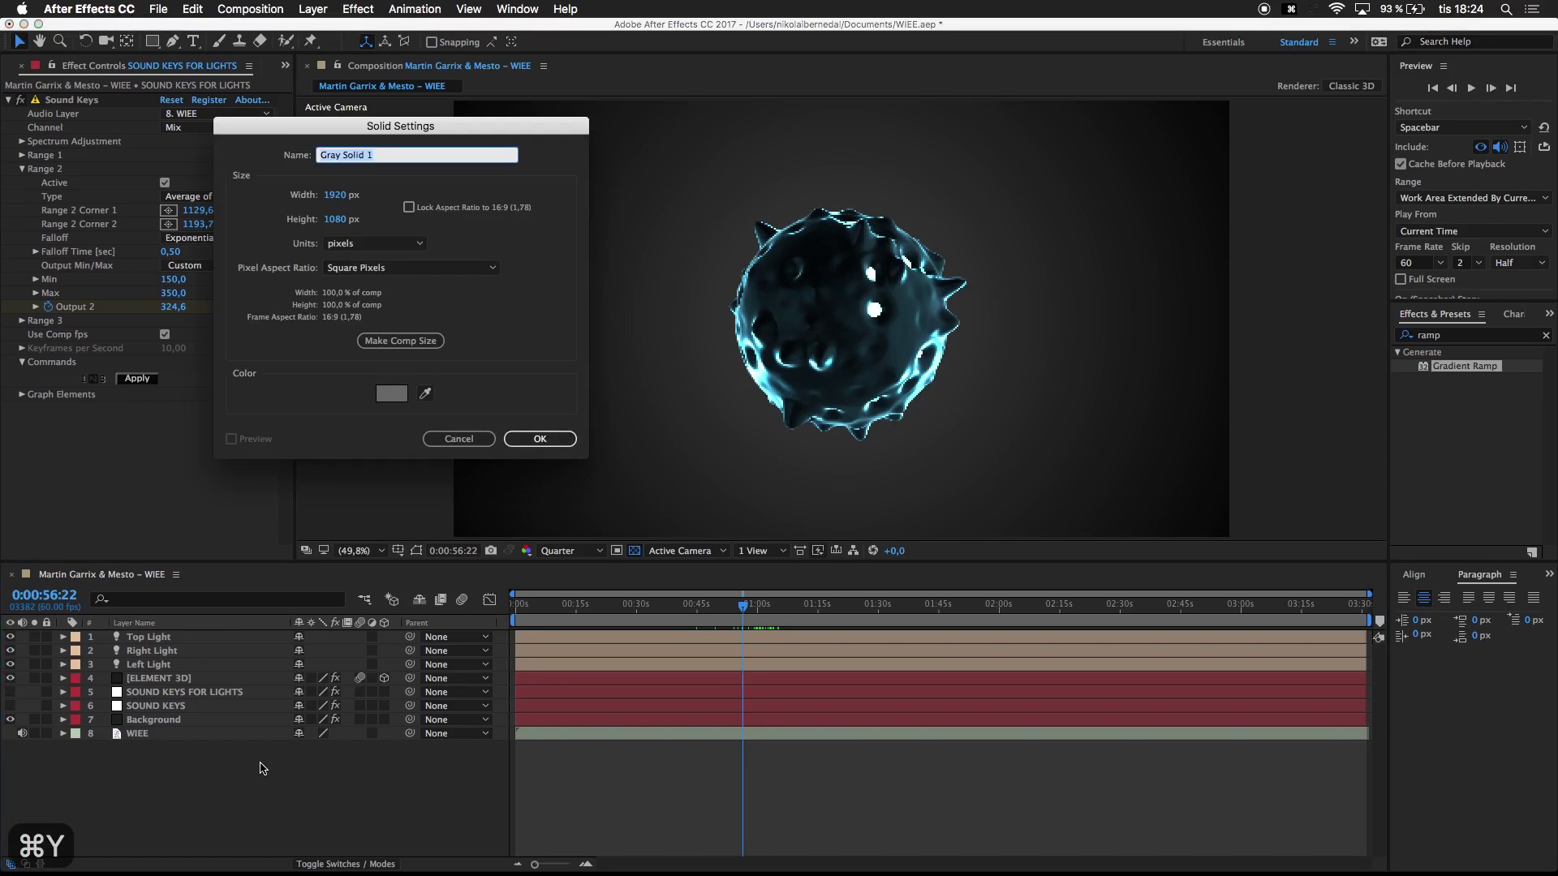
text(Lux)
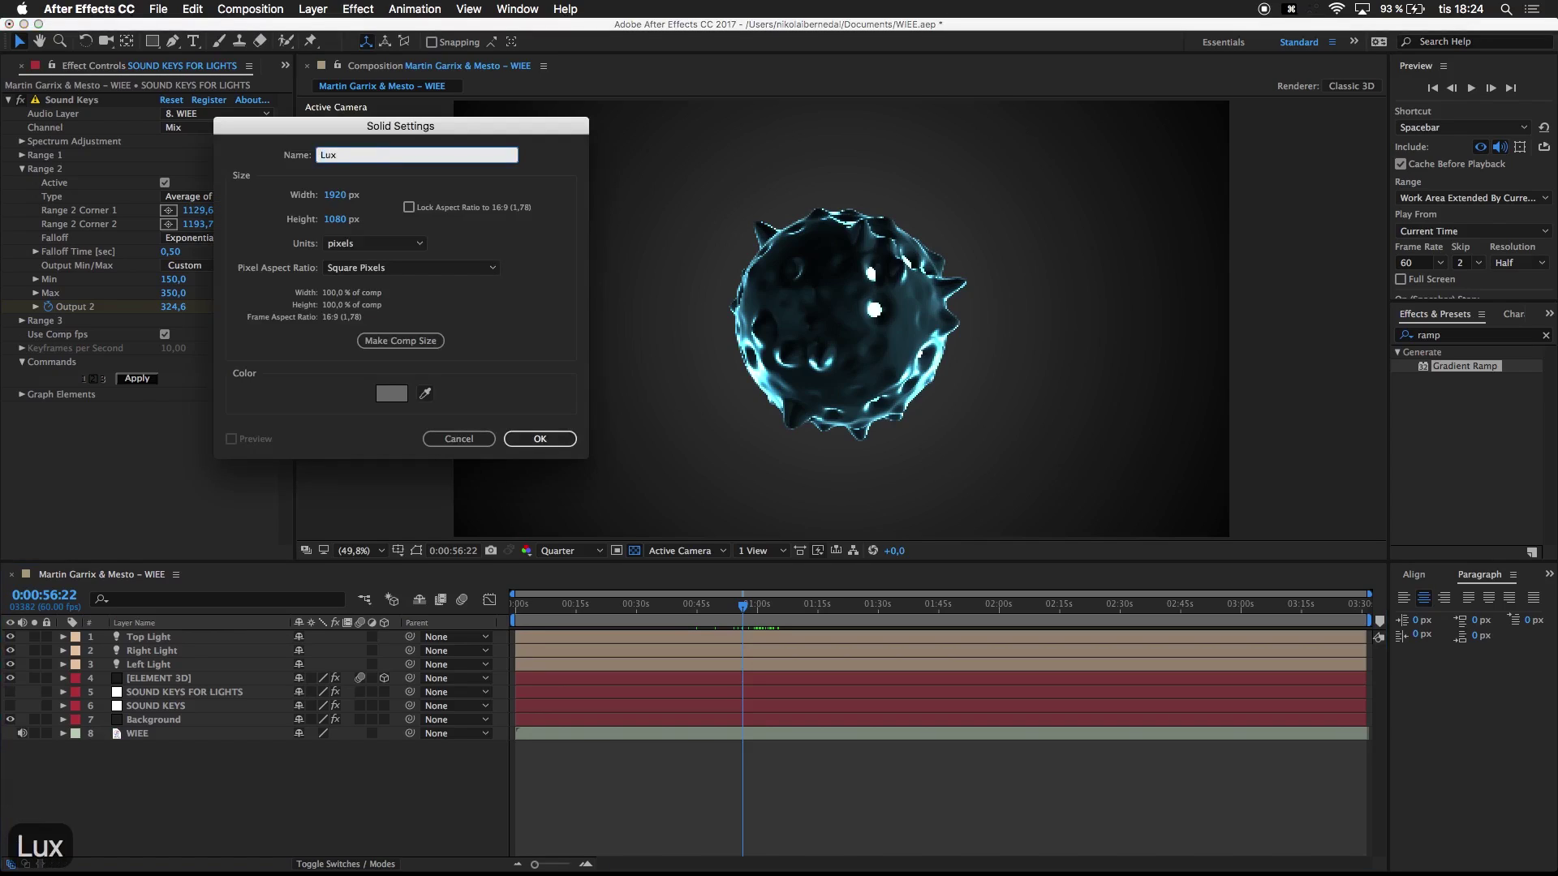
key(Return)
Step: Apply Trapcode Lux from Effects & Presets to the Lux layer
click(1438, 335)
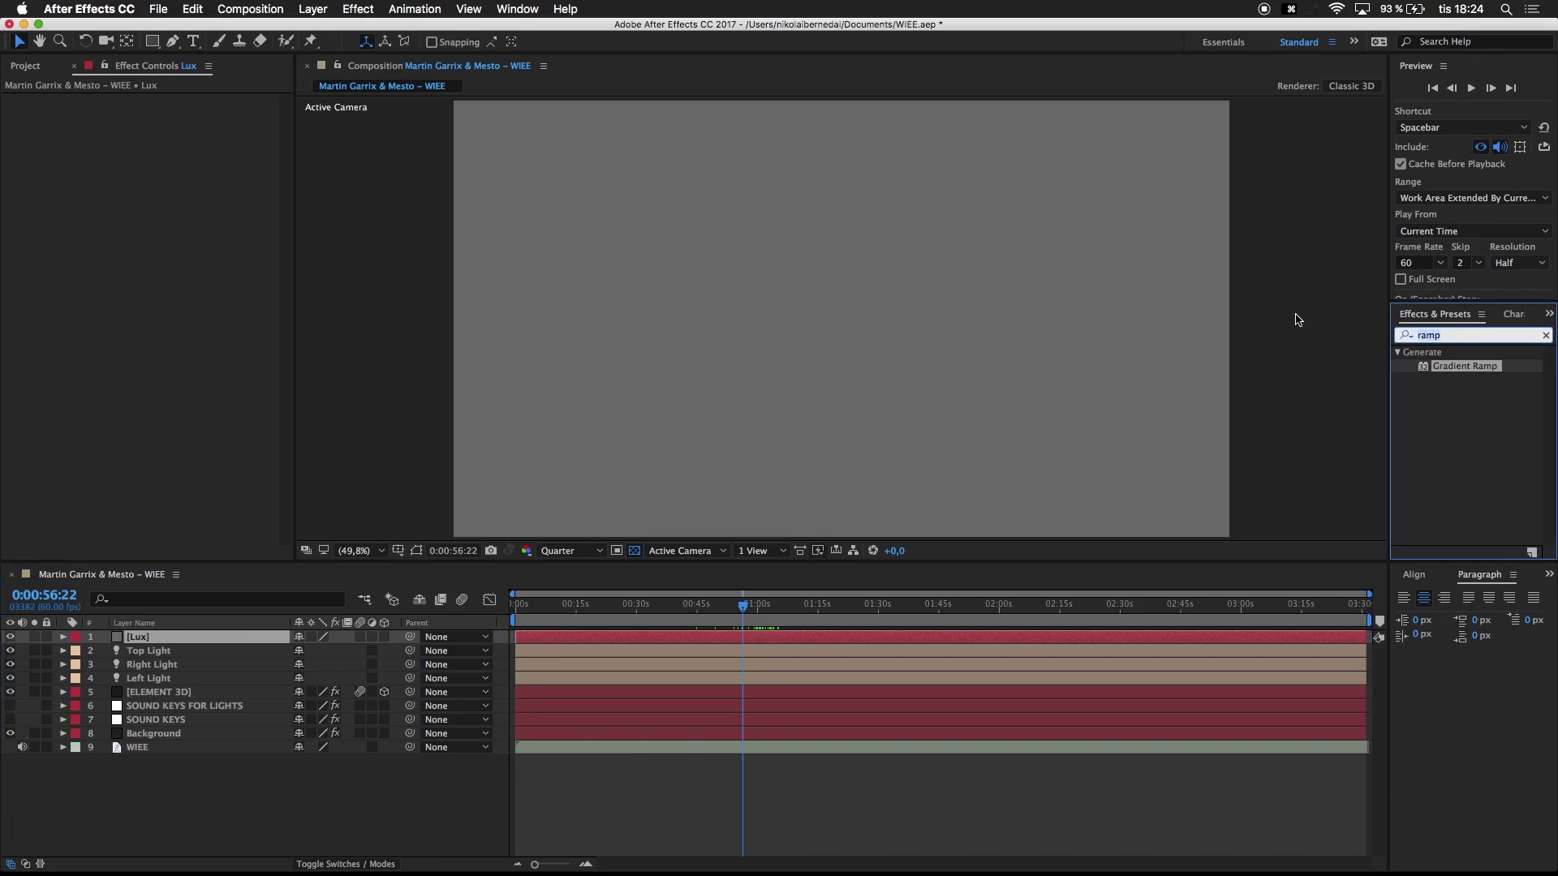
text(lux)
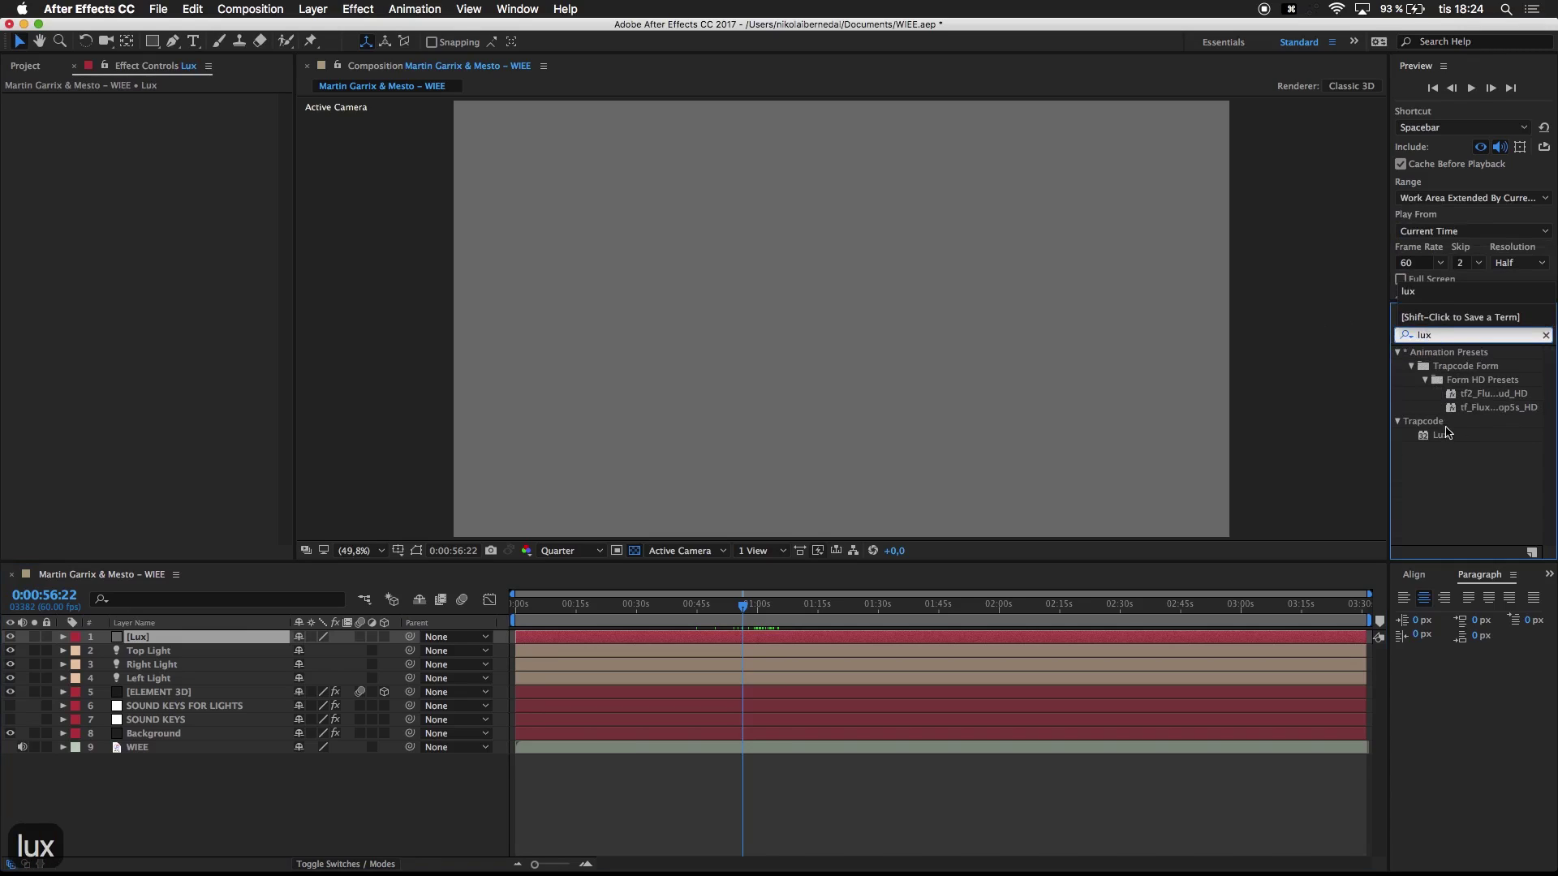
drag(1441, 435, 165, 647)
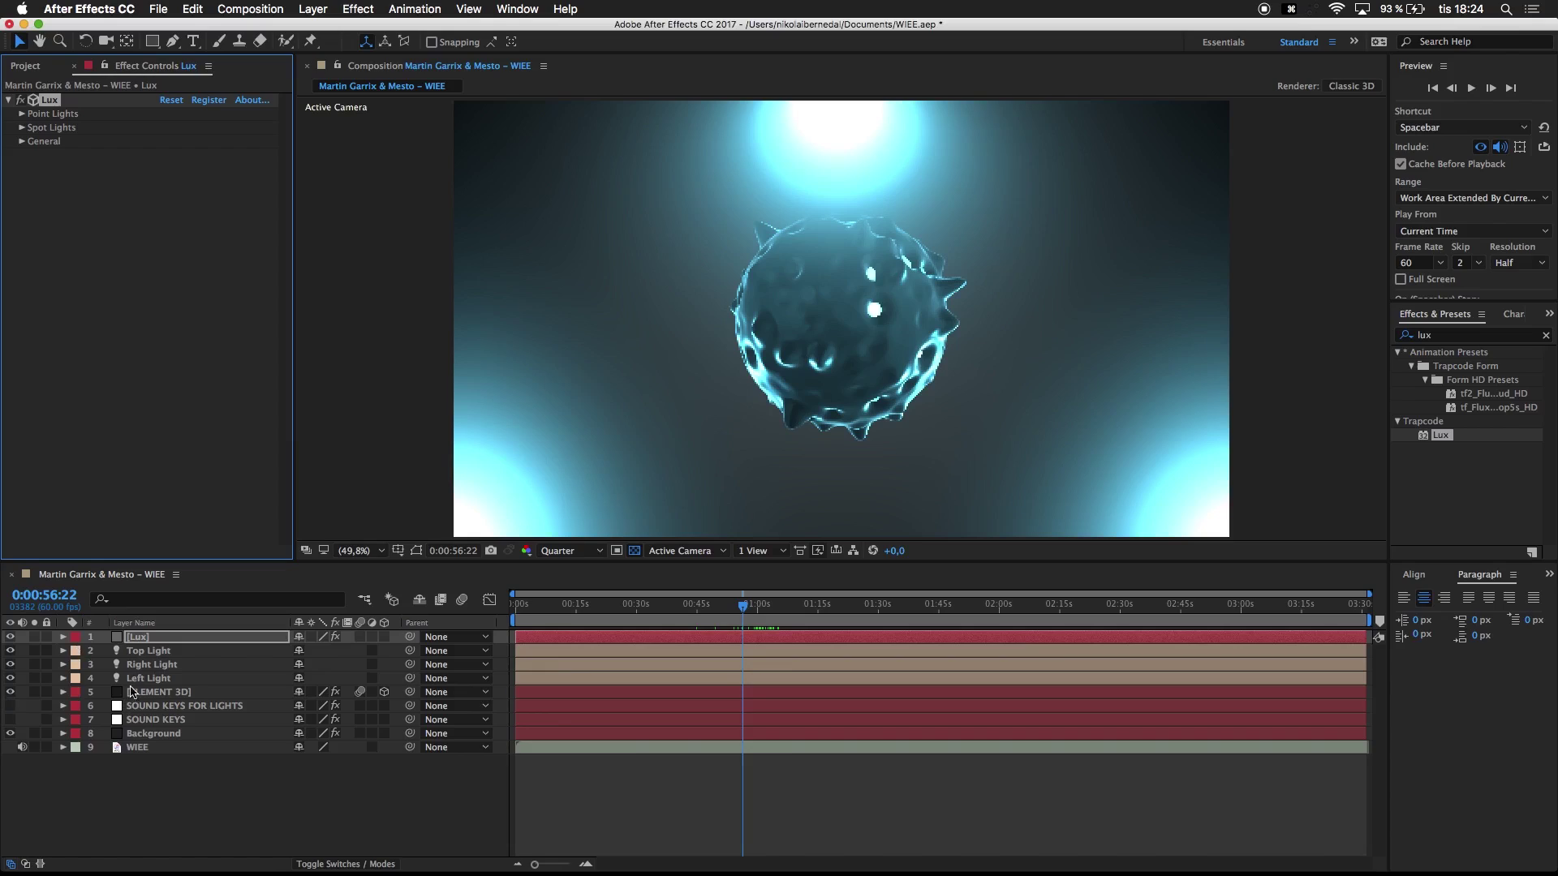
Step: Browse the Lux Point Lights and Spot Lights settings and the Top Light settings without changes
click(129, 644)
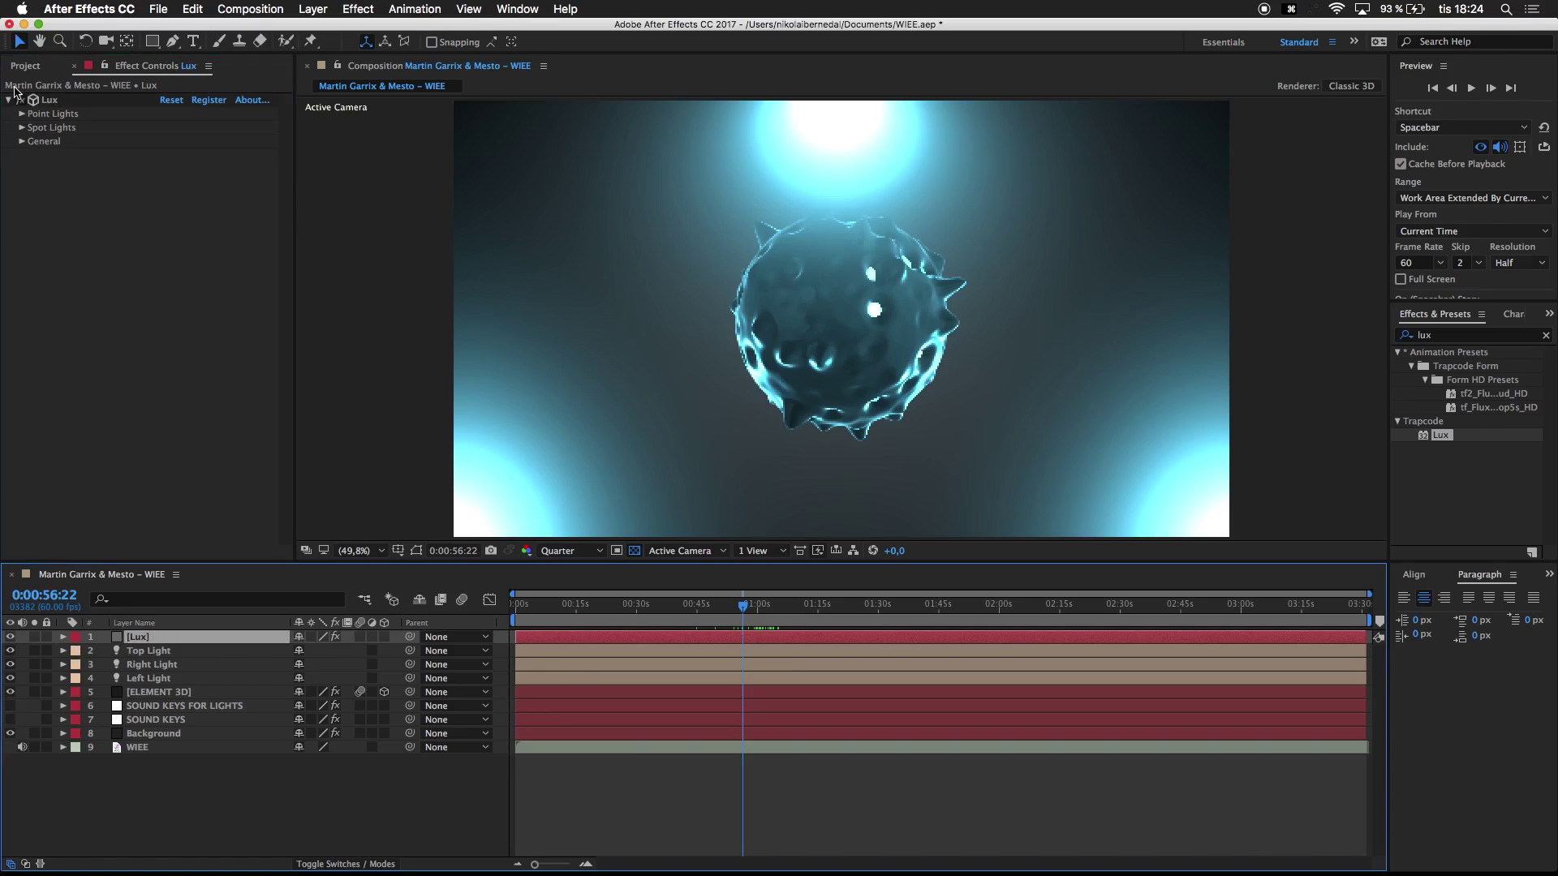
click(21, 114)
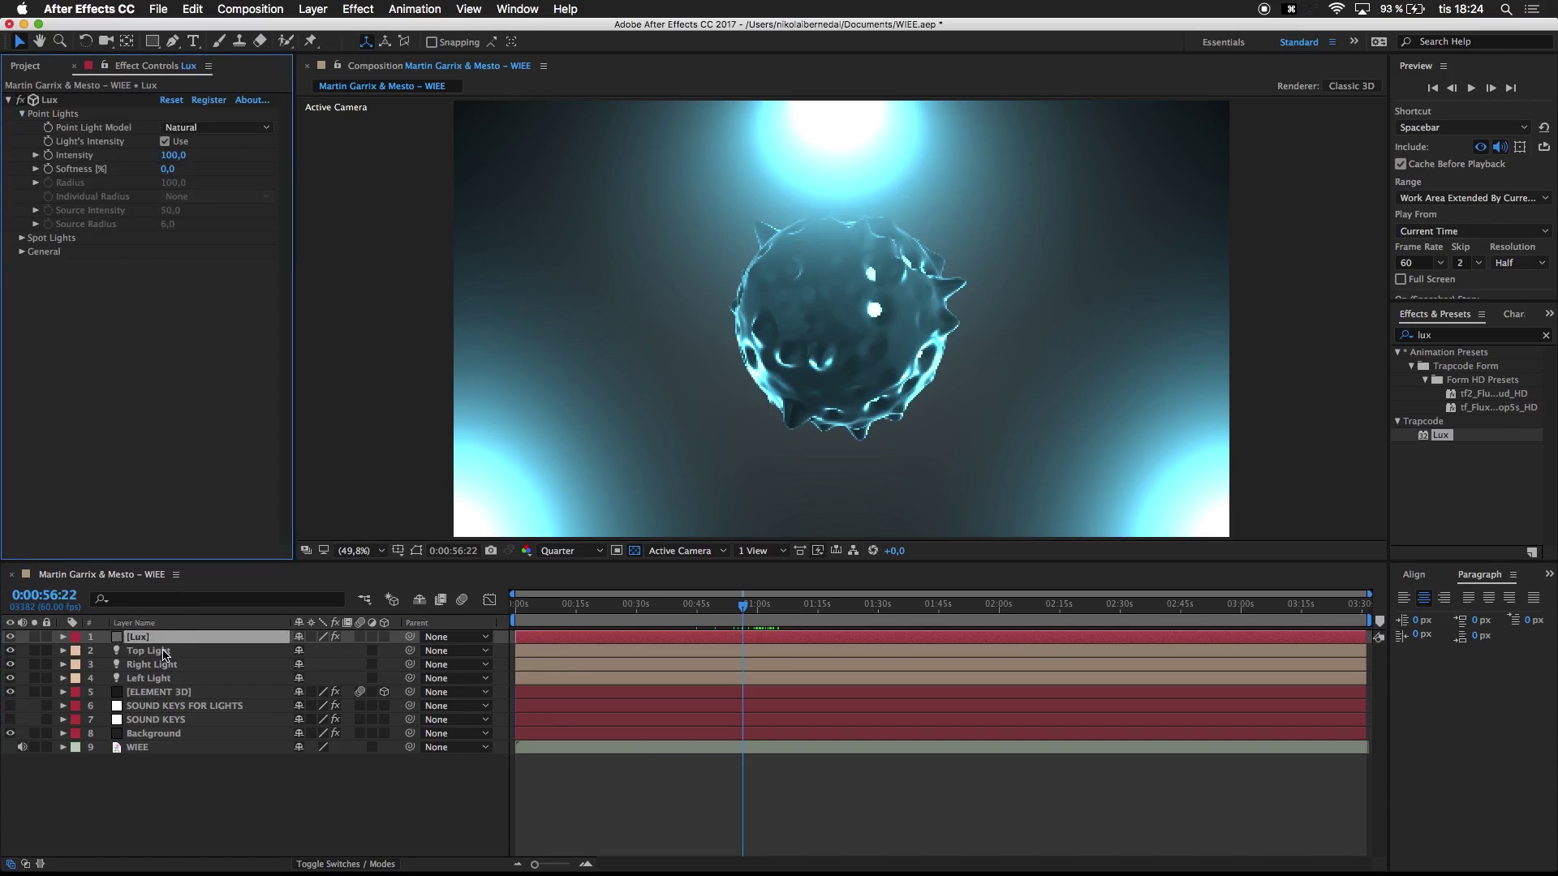
click(148, 651)
key(shift+super+y)
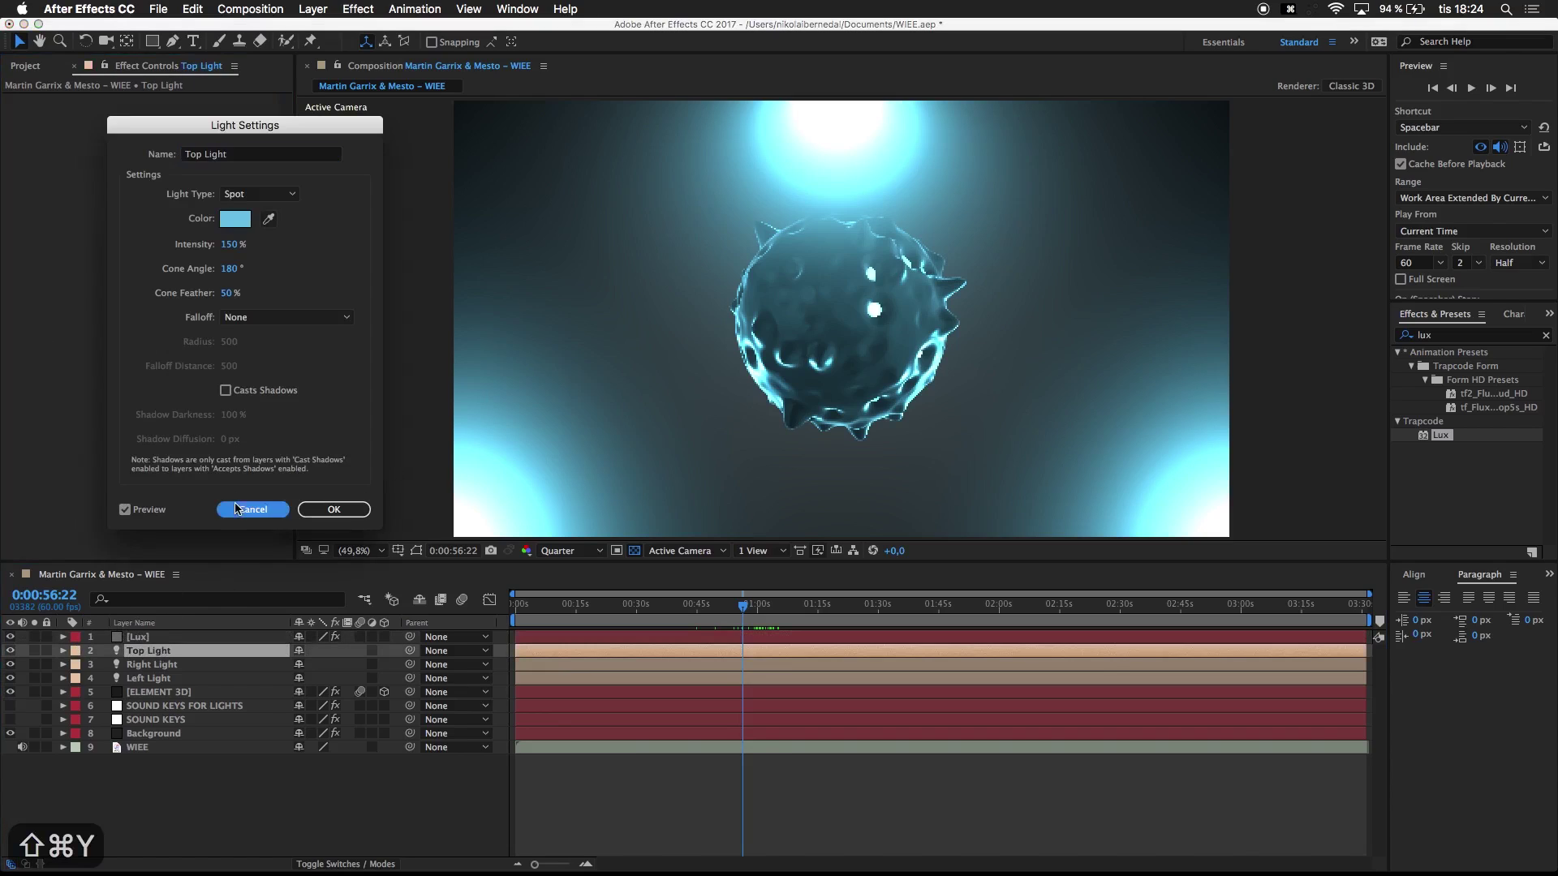
click(252, 509)
click(165, 638)
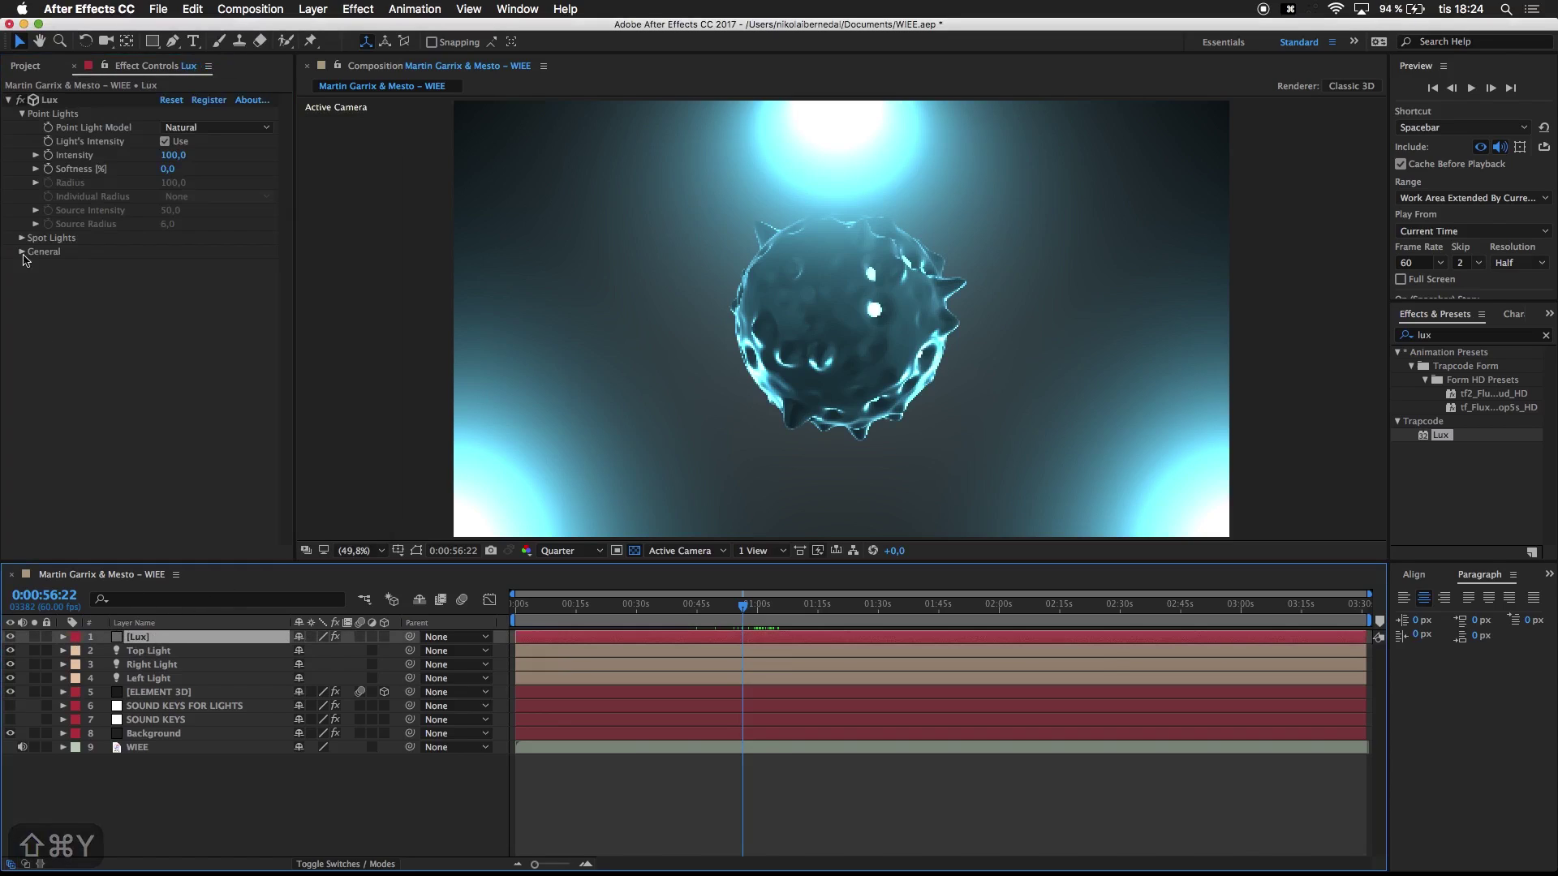
click(193, 127)
click(27, 113)
click(22, 113)
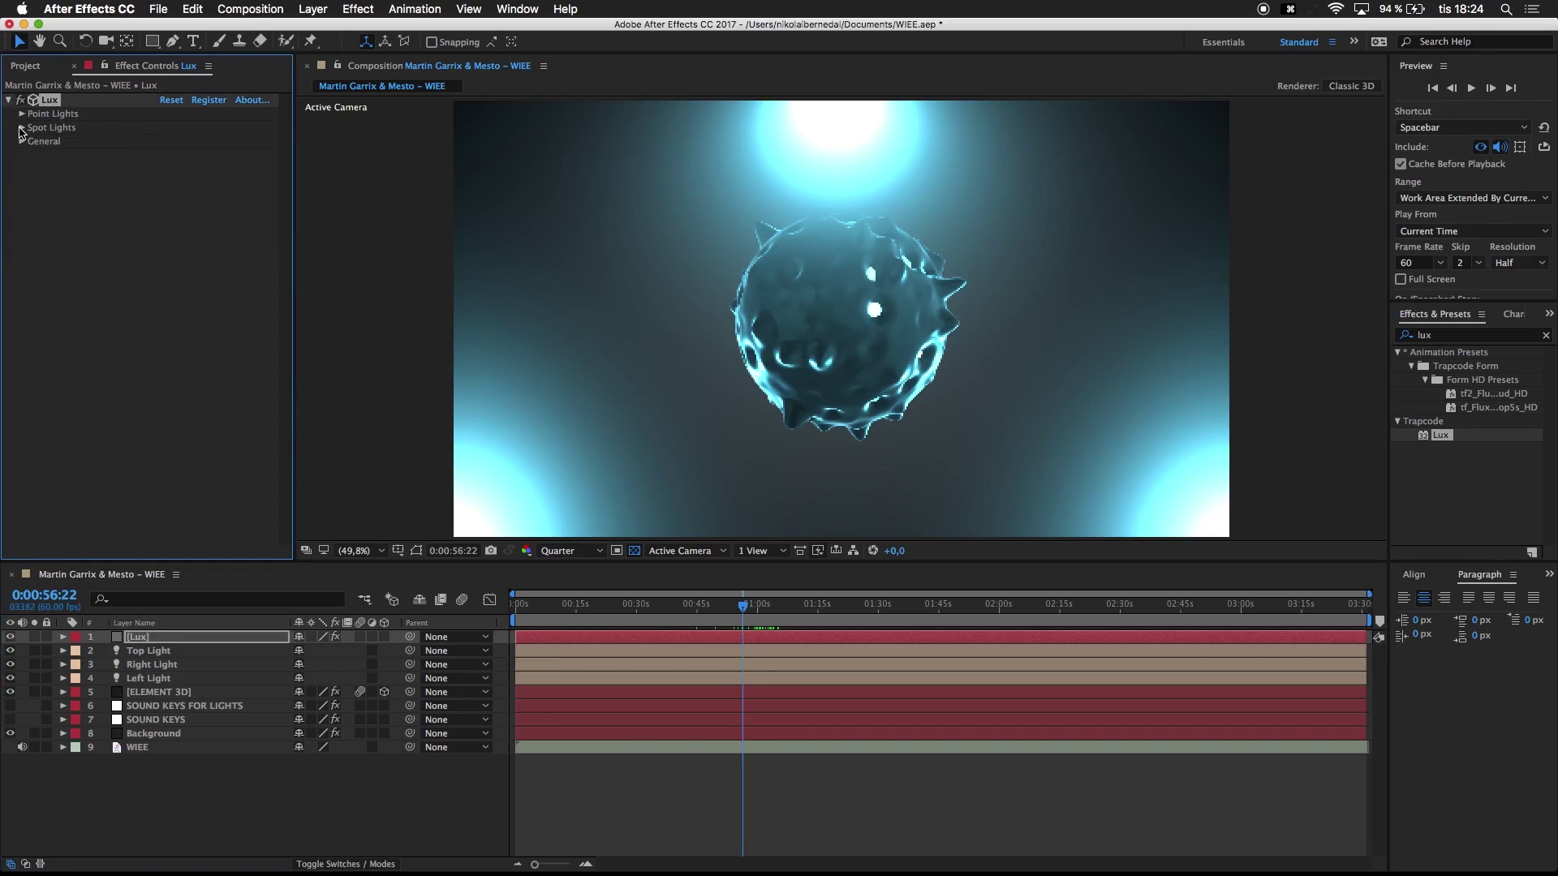
click(22, 128)
Step: Move the Top Light upward along its Z axis using layer handles
click(146, 651)
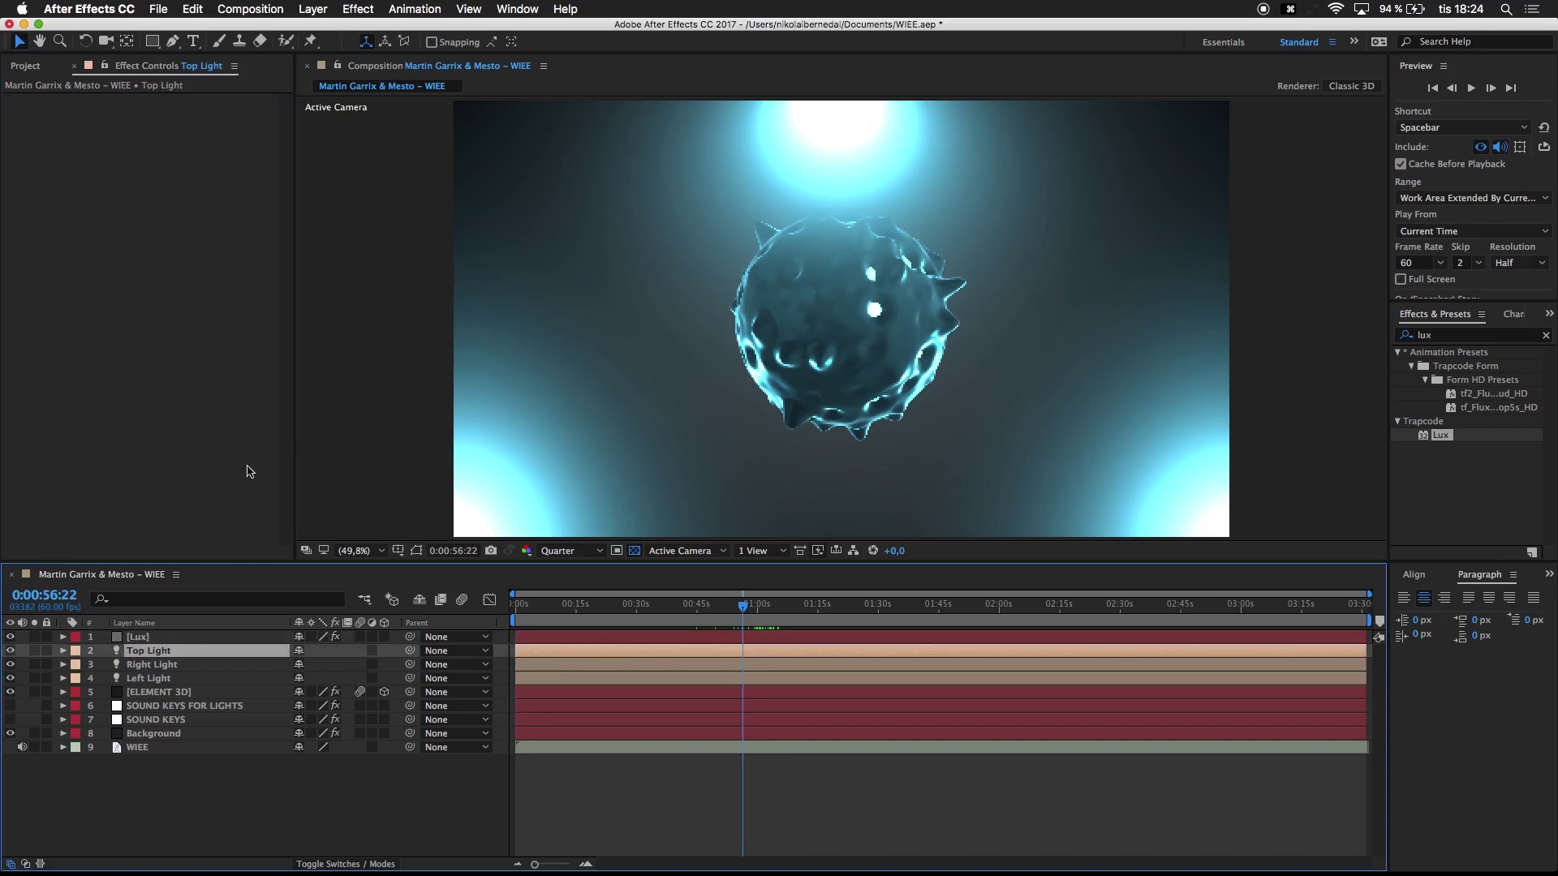
key(super+shift+h)
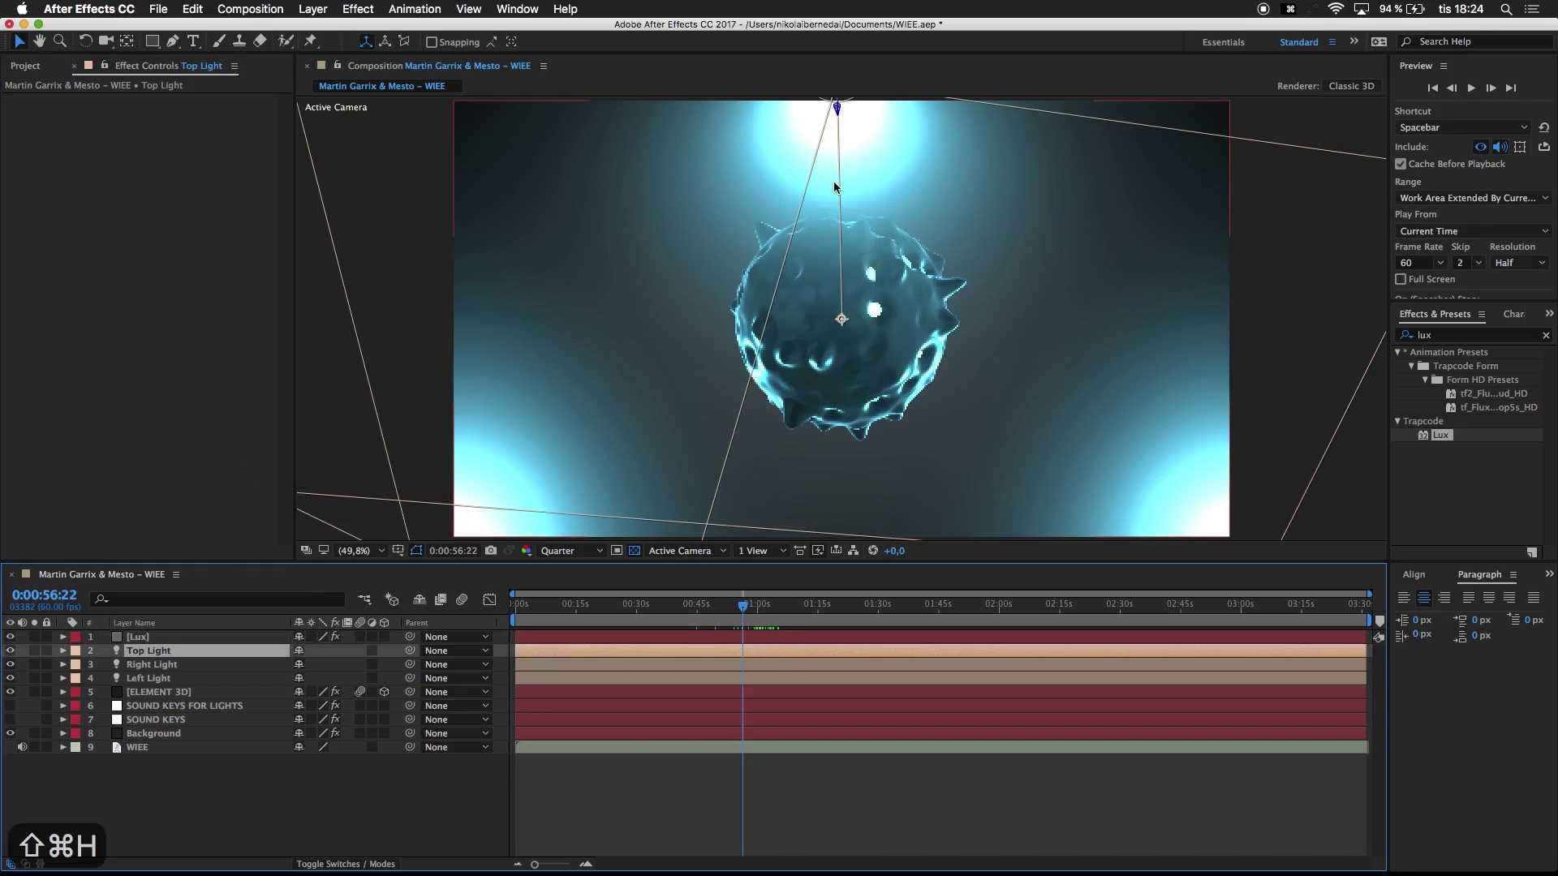
drag(840, 110, 836, 62)
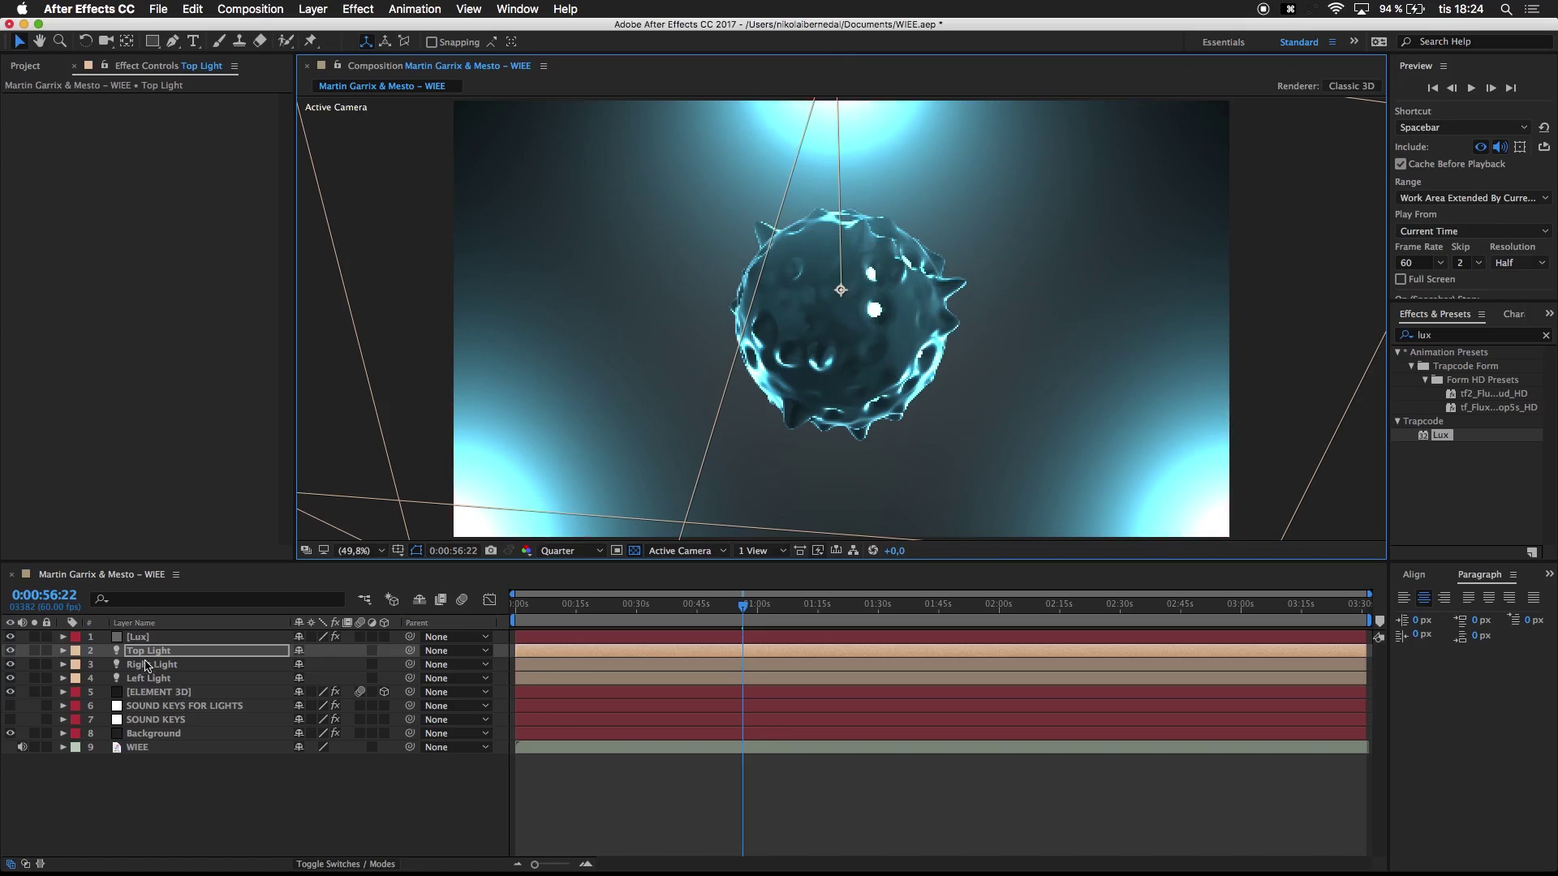
Step: Set the Lux spotlight Intensity to 20
click(140, 637)
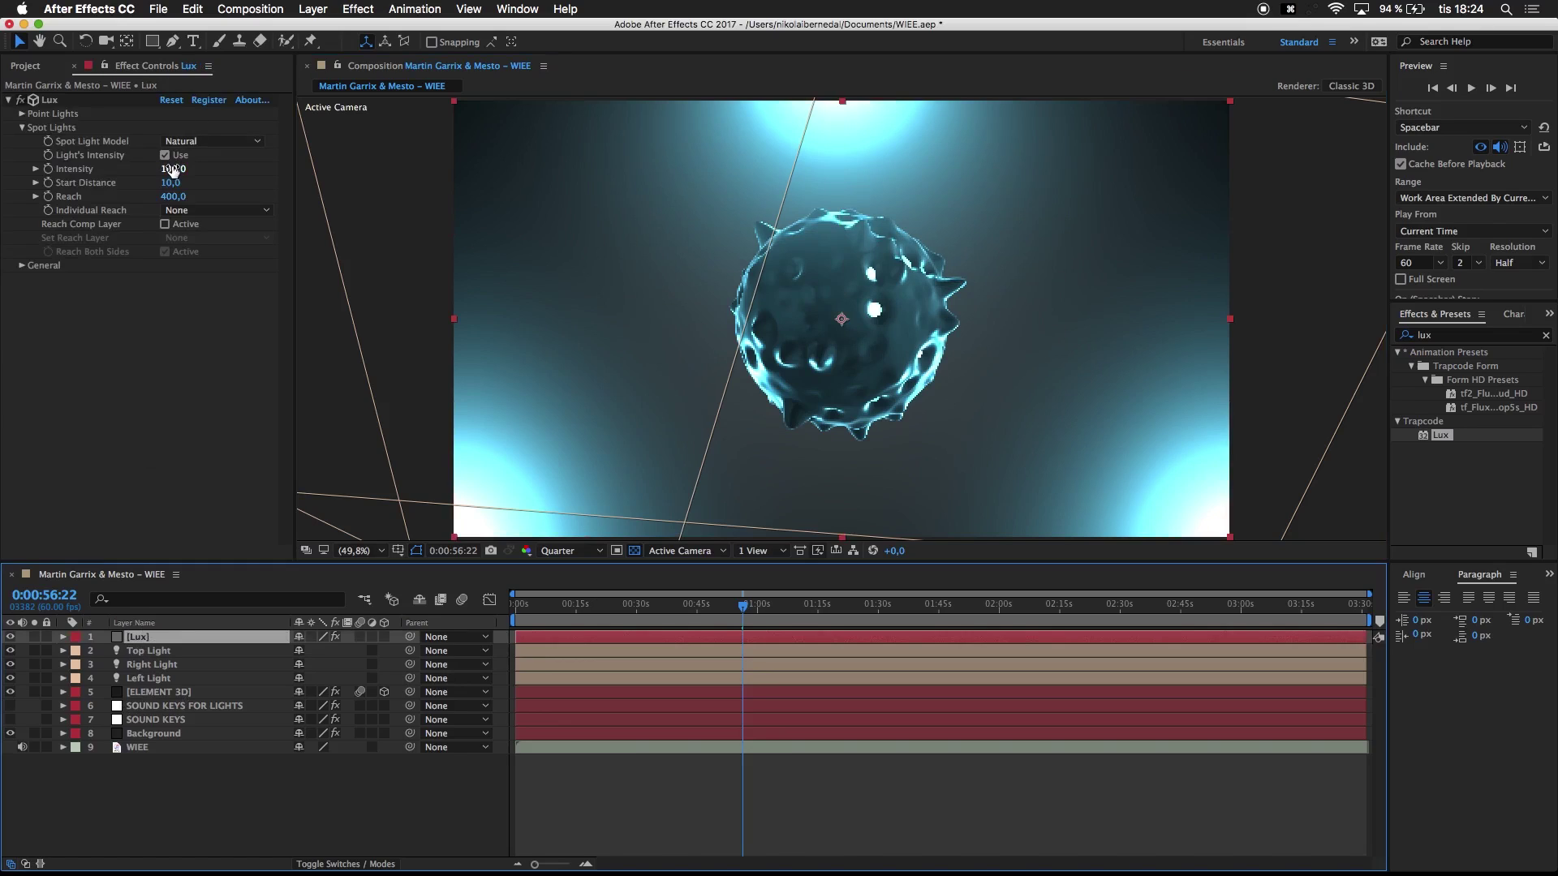
drag(173, 168, 119, 174)
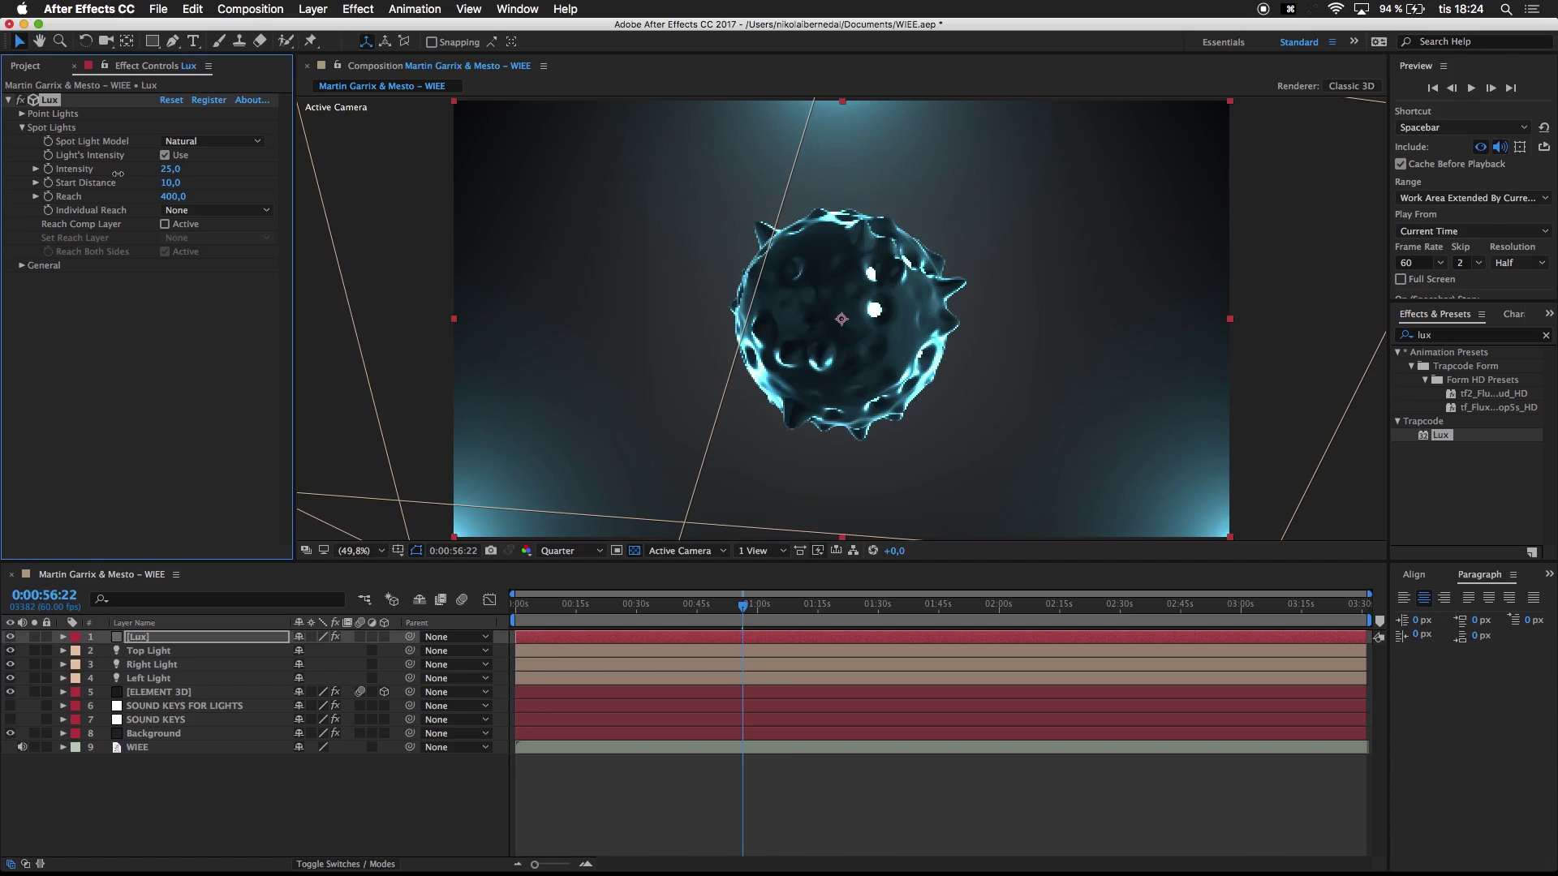
click(169, 168)
text(20)
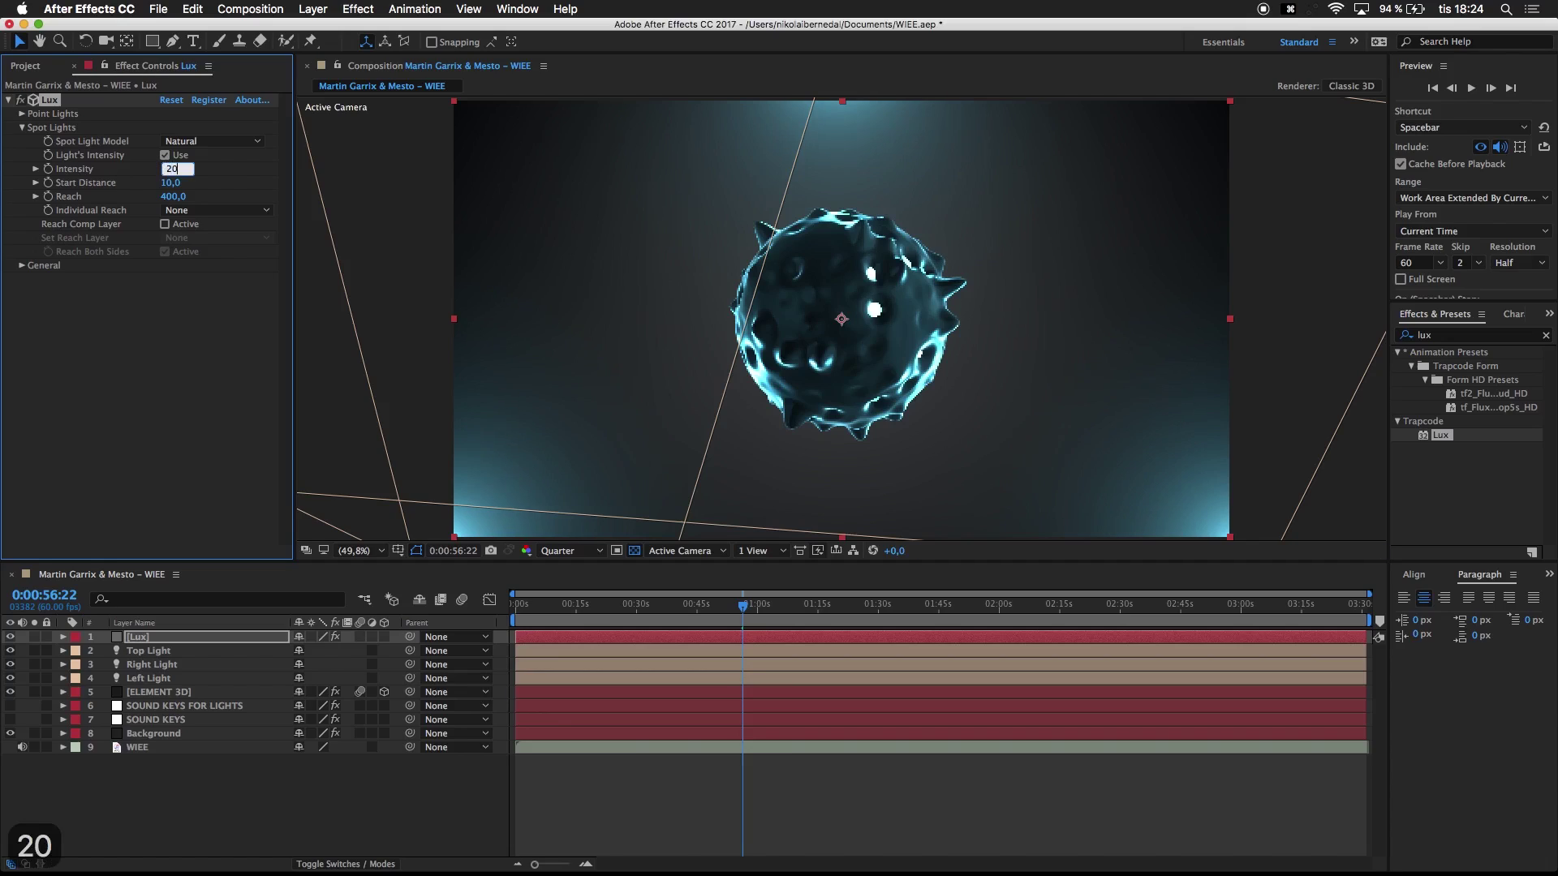
click(126, 761)
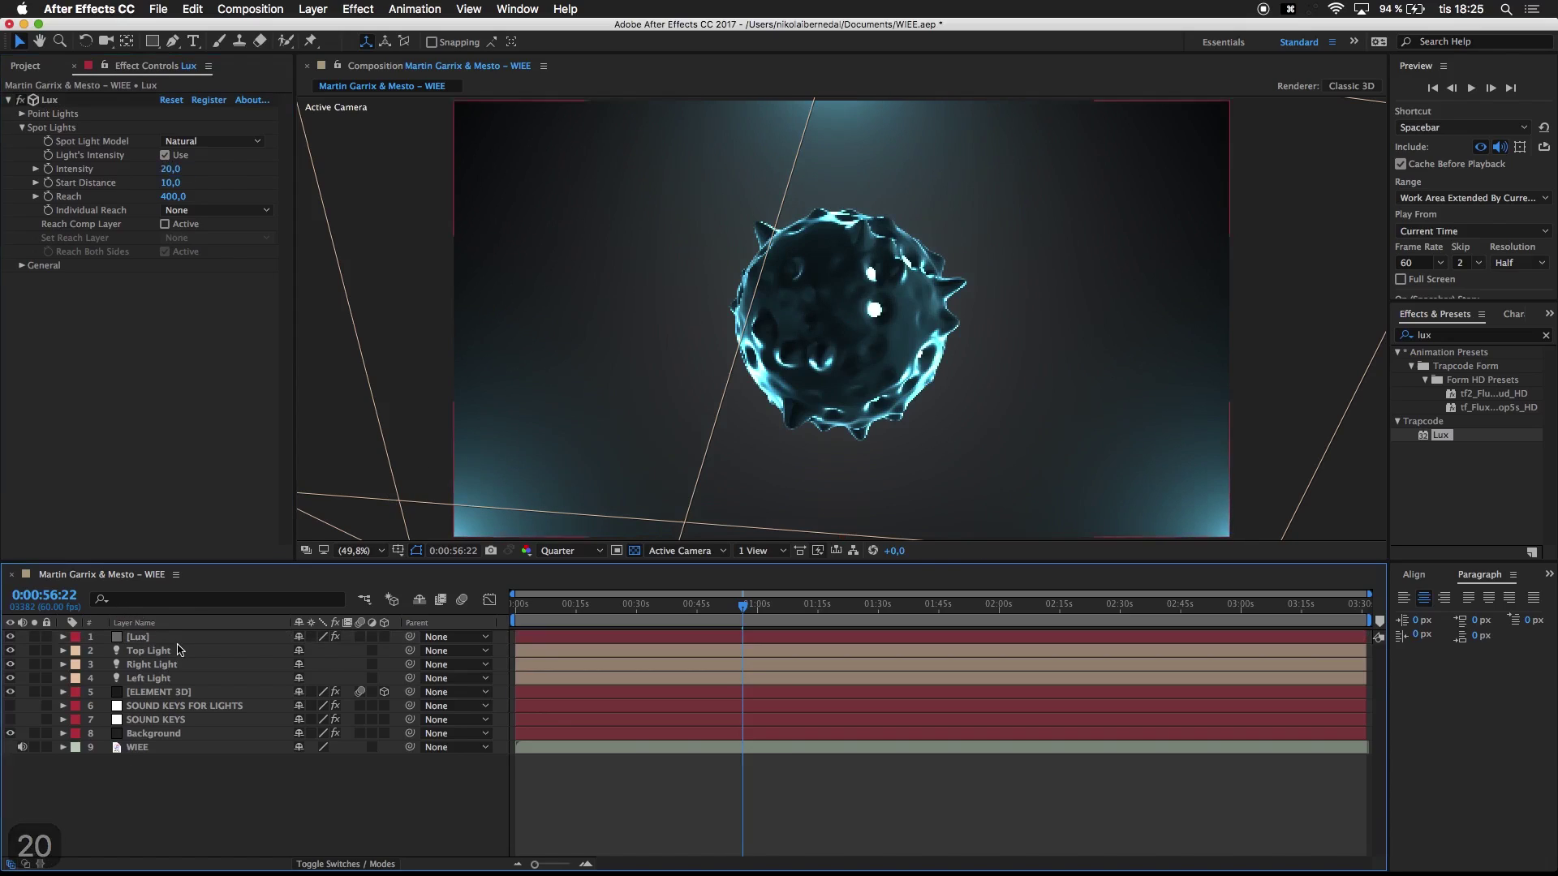
Step: Lower the Top Light slightly via its Position Y, to 94,2
click(148, 650)
key(p)
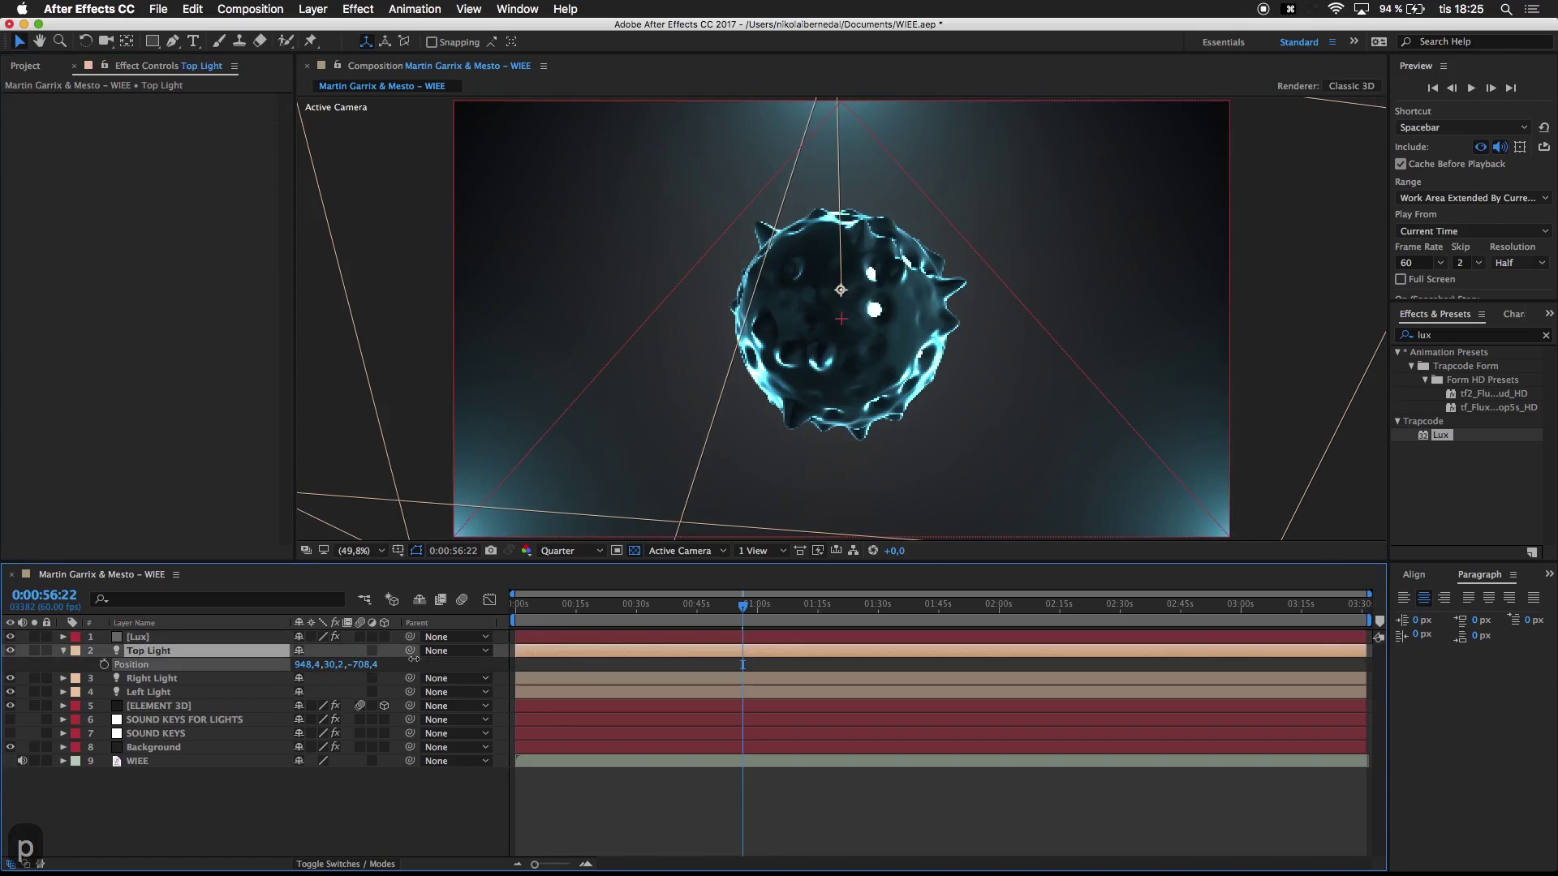
drag(408, 660, 434, 670)
key(super+z)
key(super+z)
key(super+z)
key(super+z)
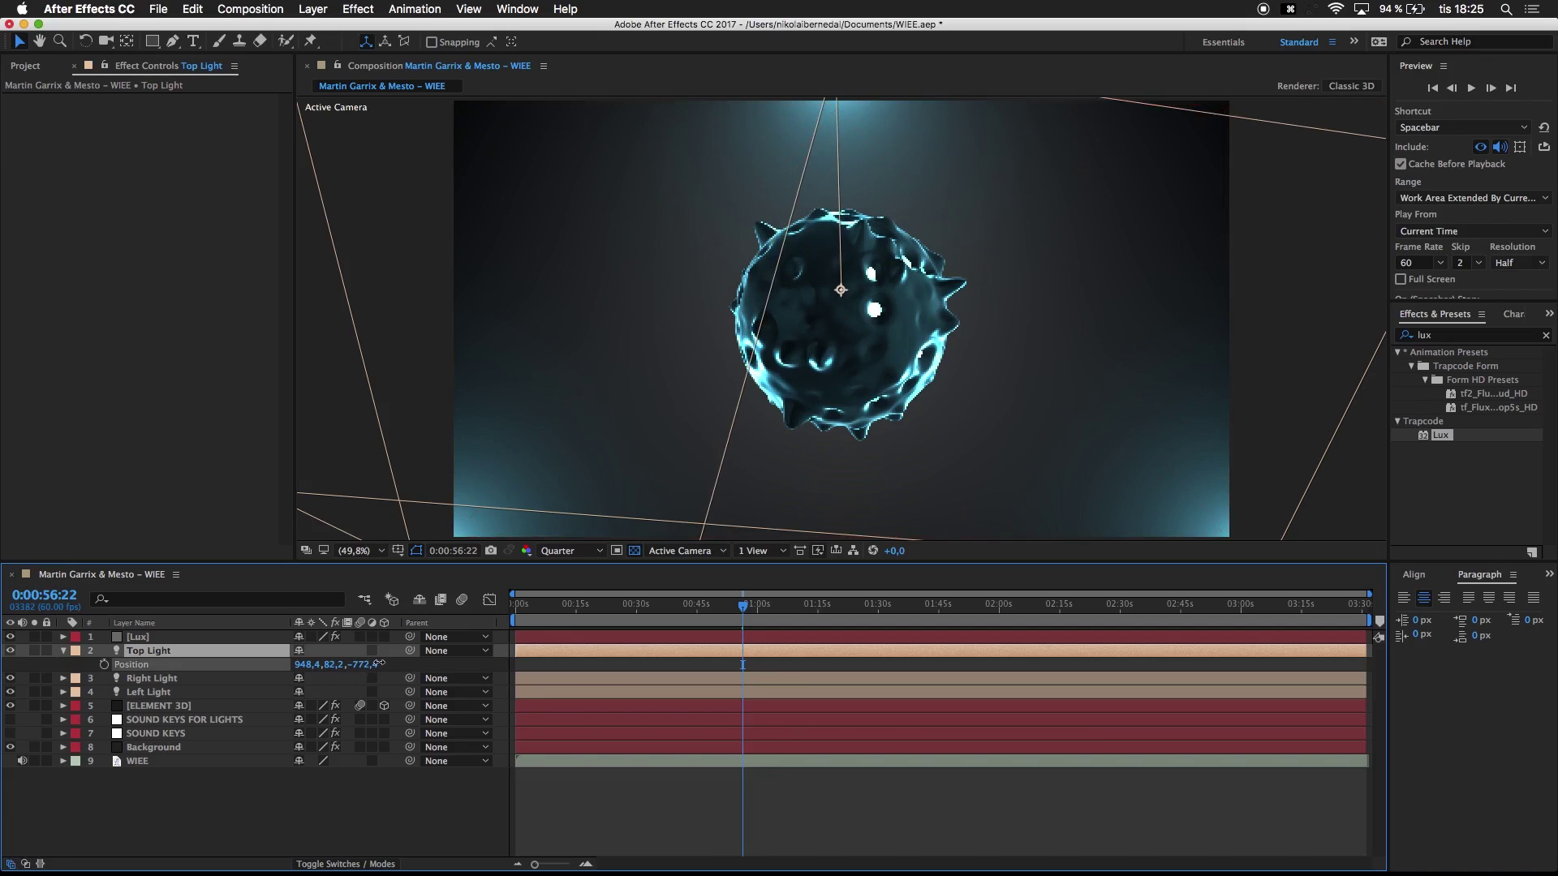
drag(328, 664, 341, 664)
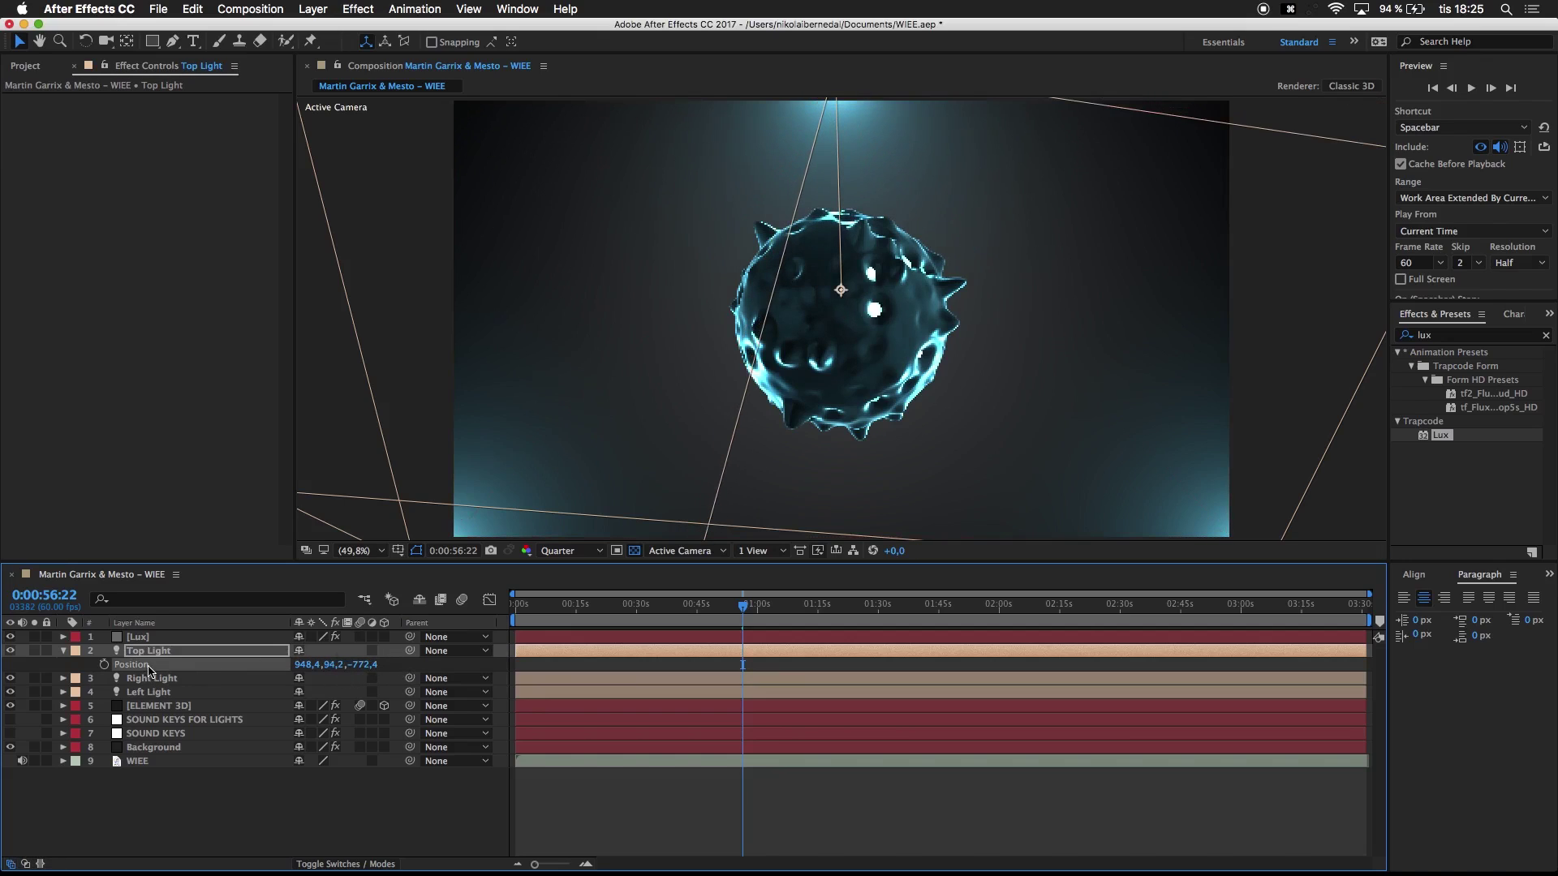
click(114, 653)
key(u)
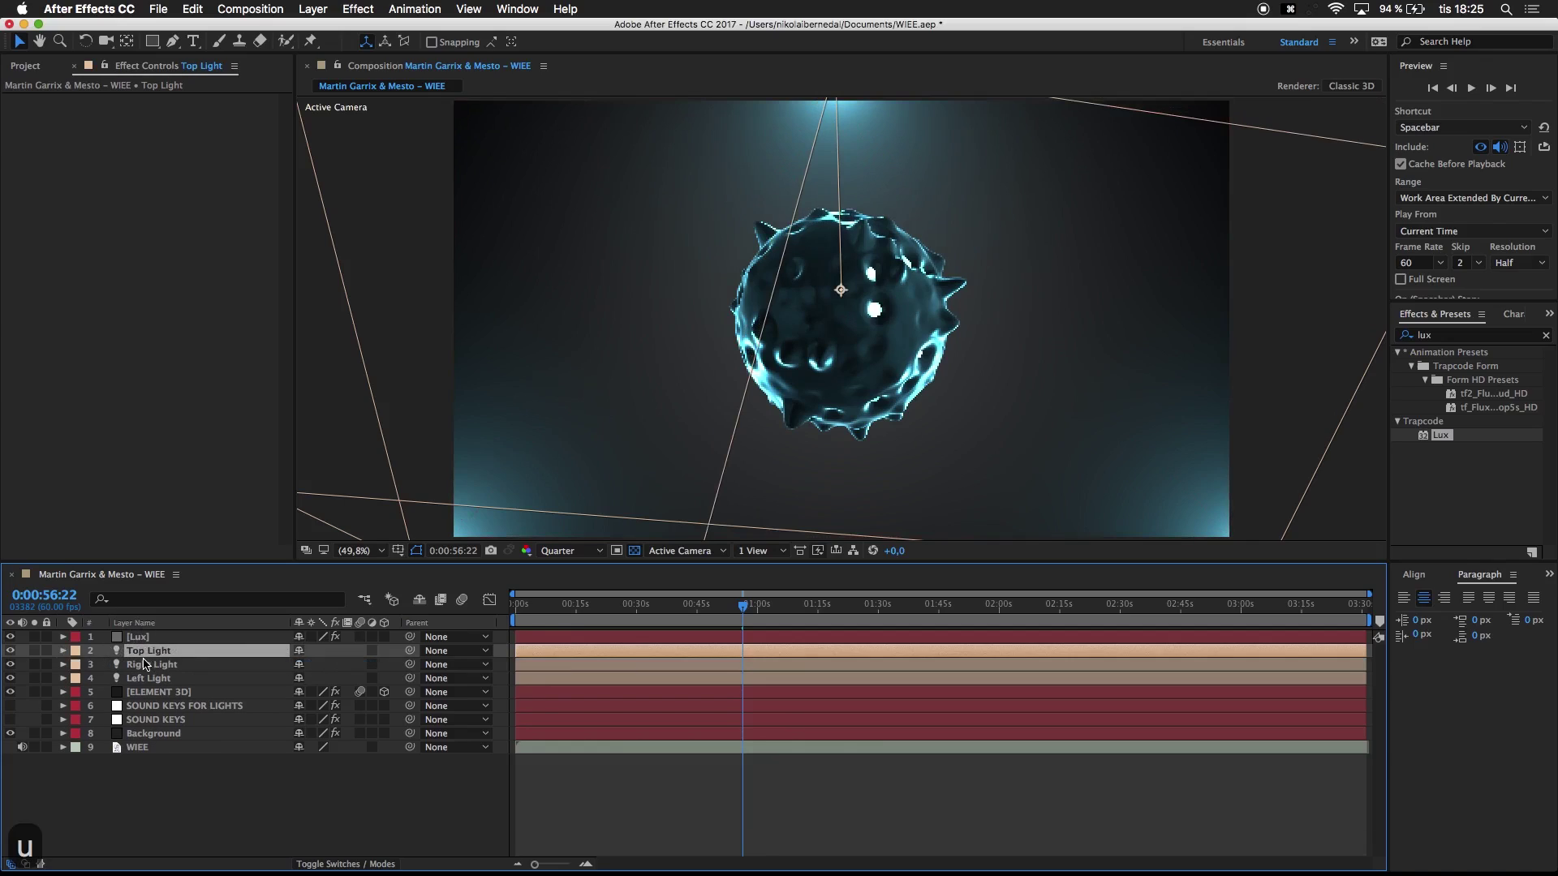
Step: Set the Lux Start Distance to 70 and Reach to 1270
click(138, 637)
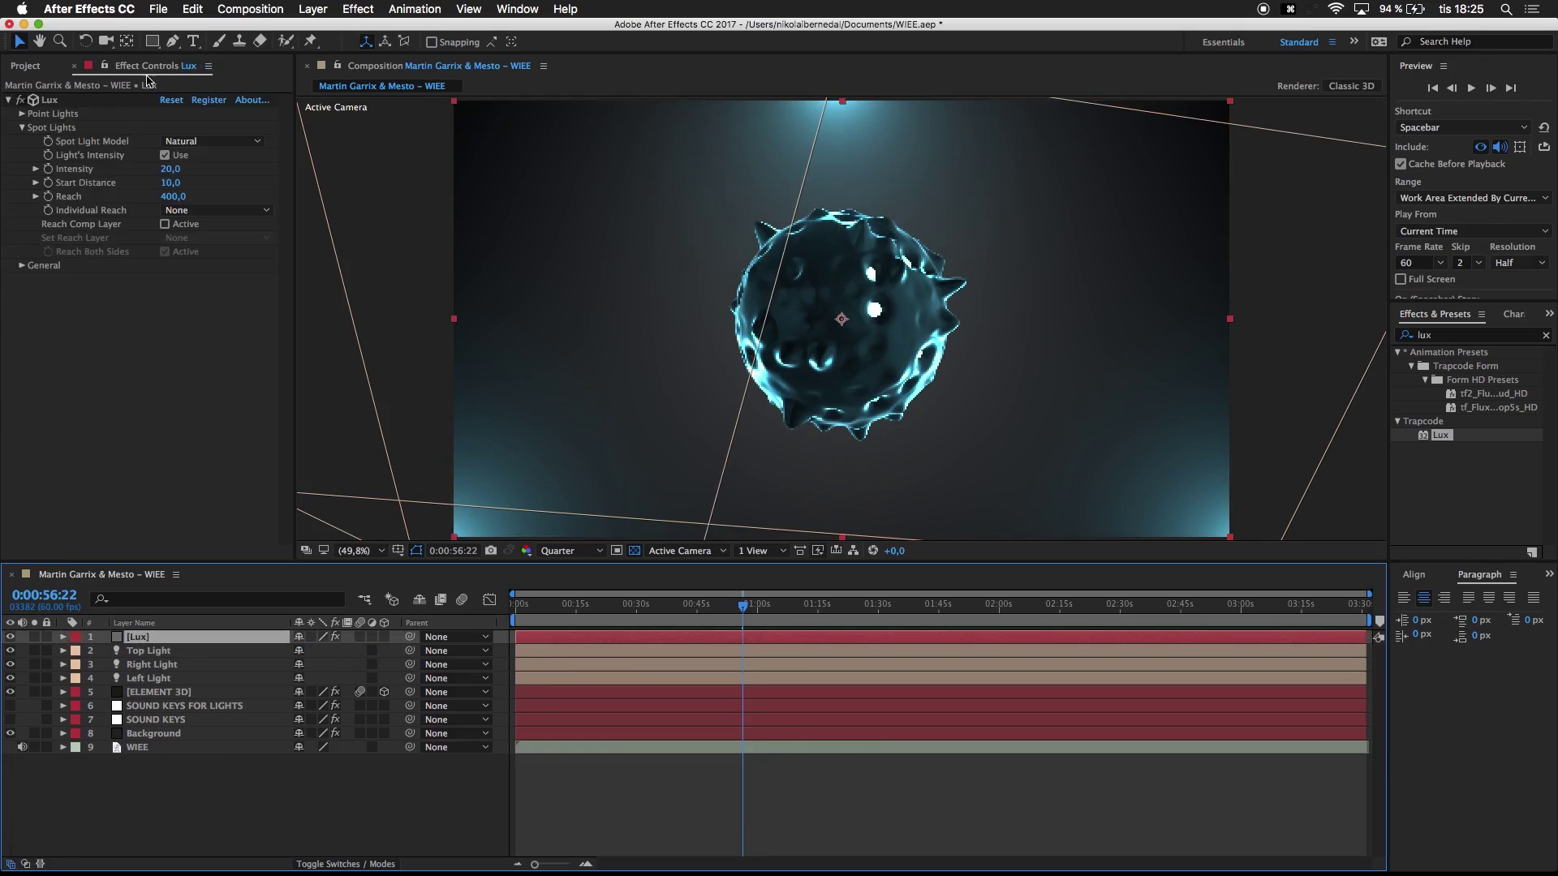
drag(172, 183, 207, 170)
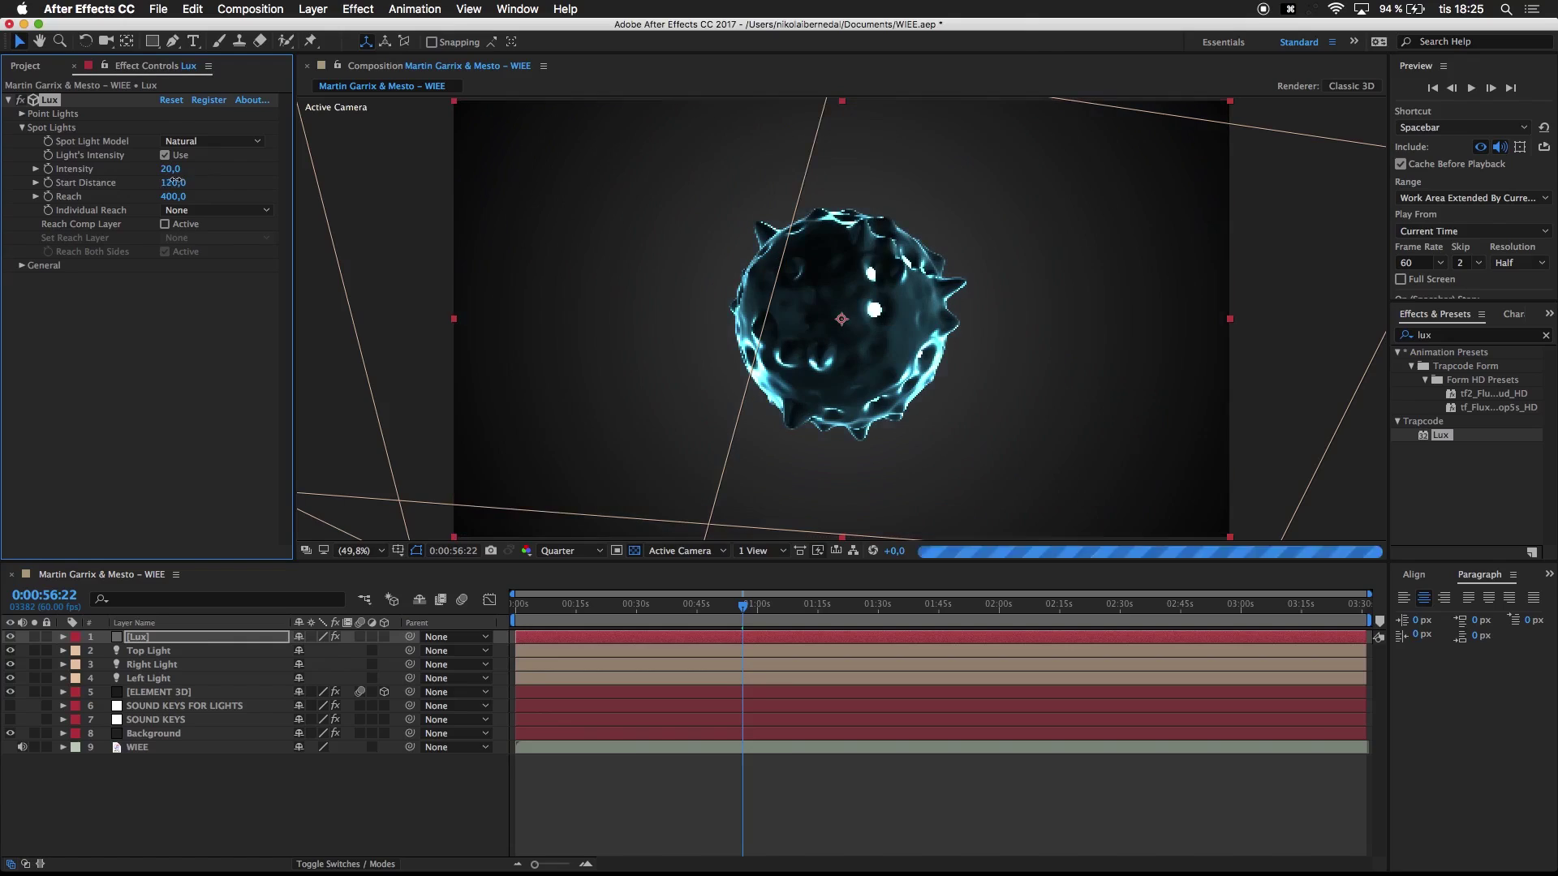
click(172, 184)
text(70)
click(162, 388)
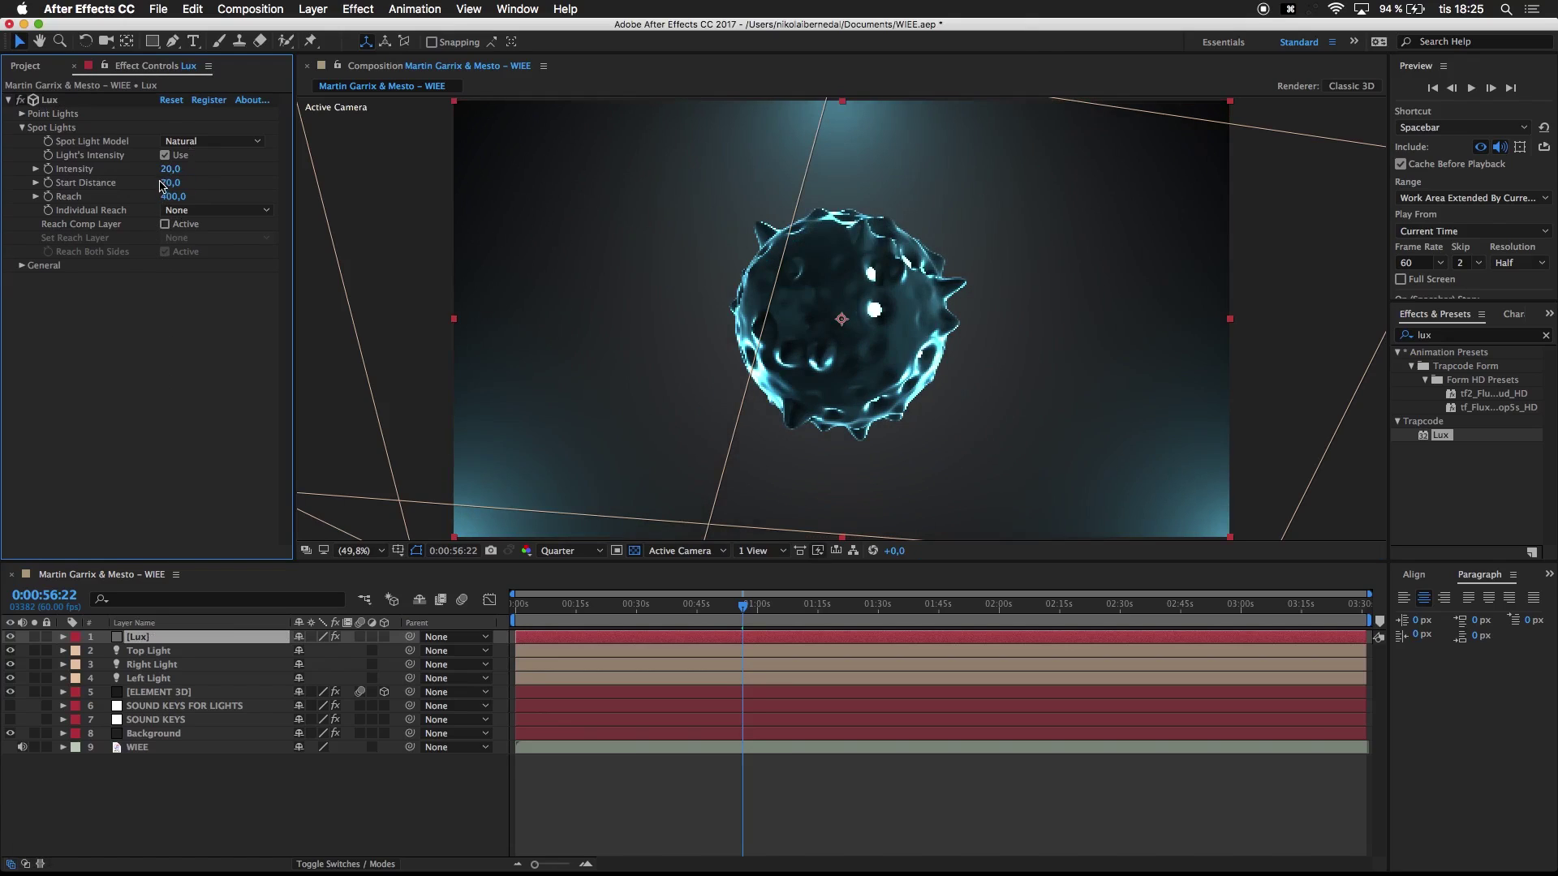
drag(172, 197, 253, 198)
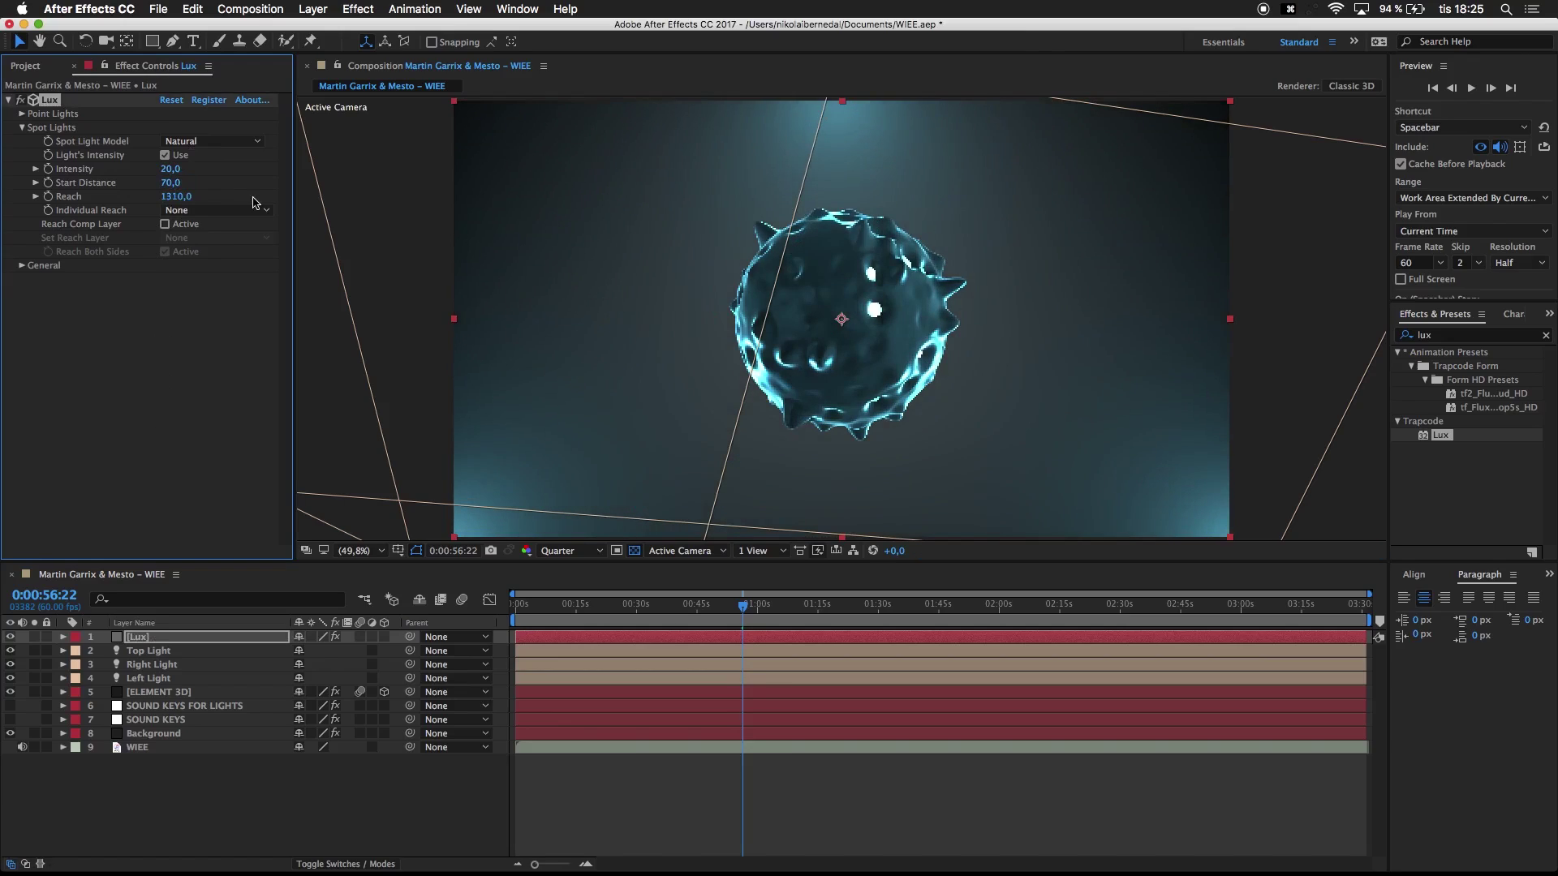
click(174, 196)
text(12)
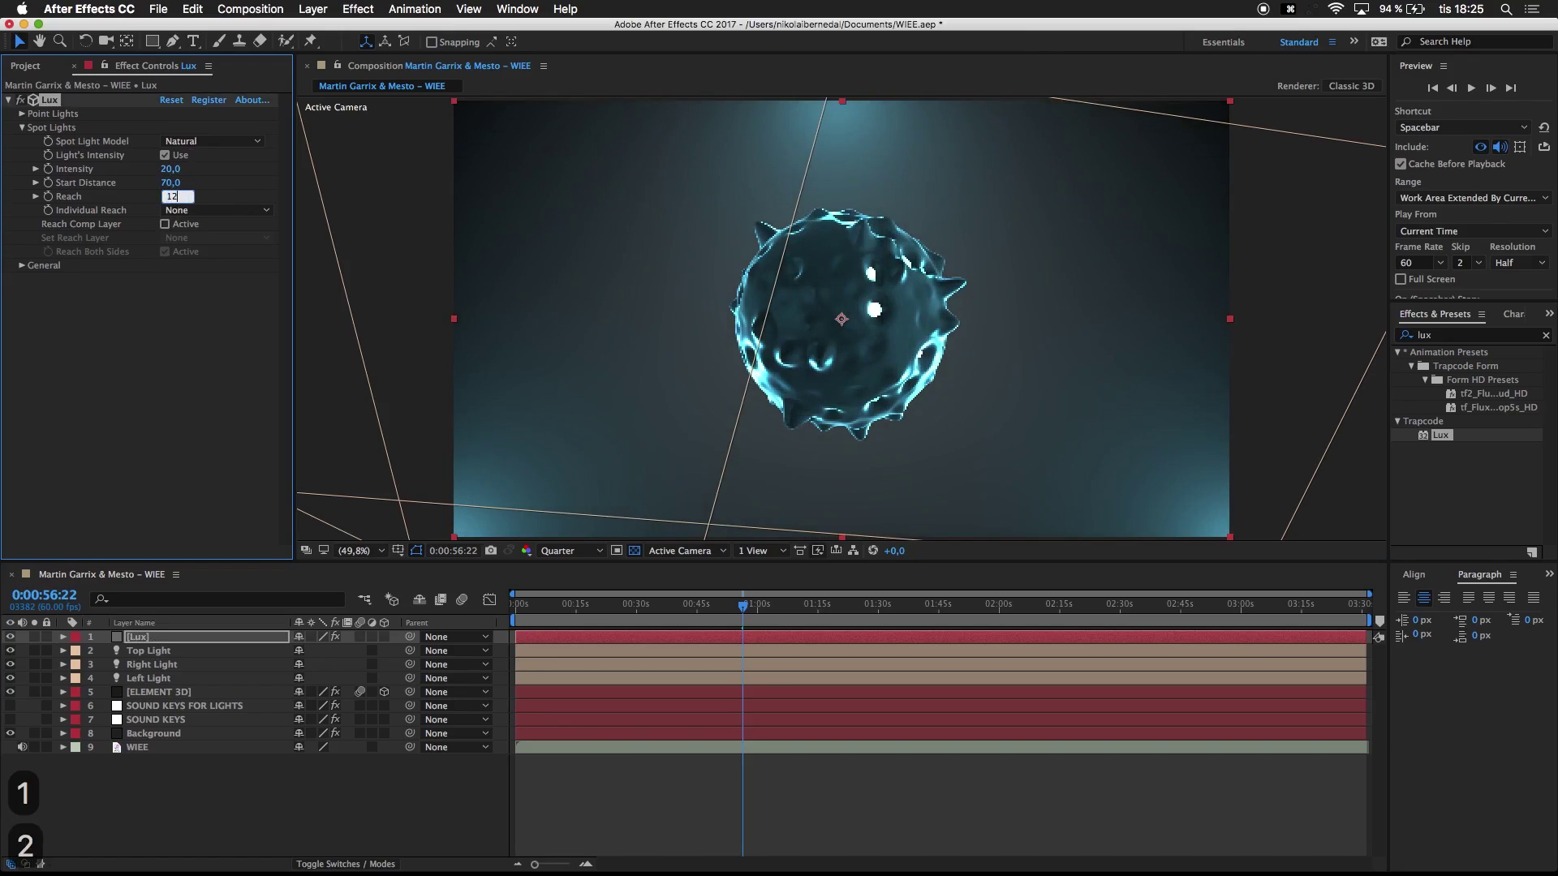
text(79)
key(BackSpace)
text(0)
click(179, 311)
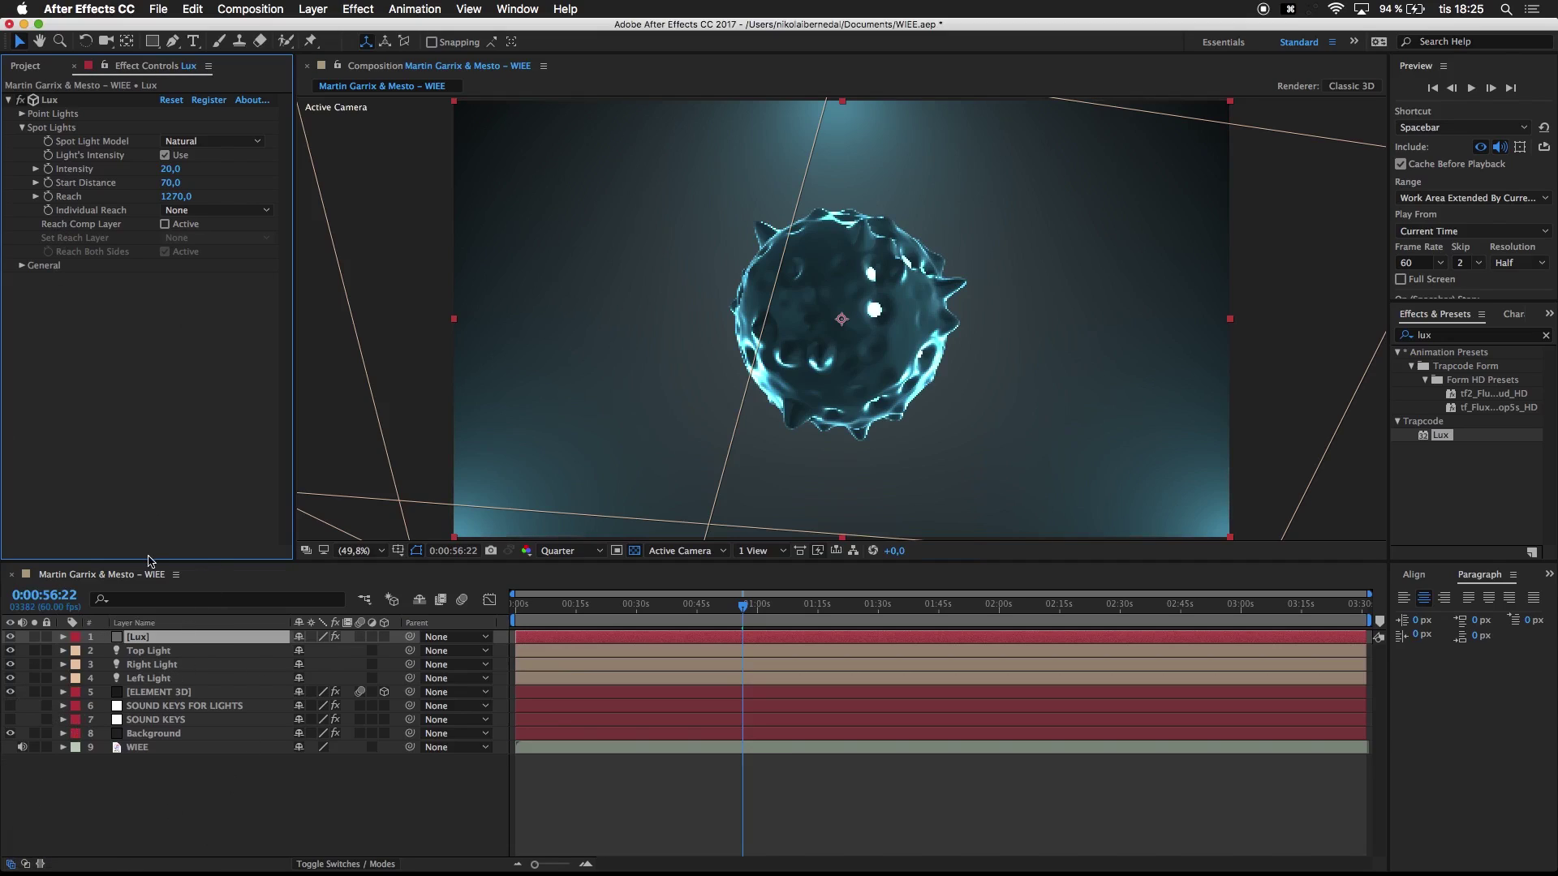
click(20, 100)
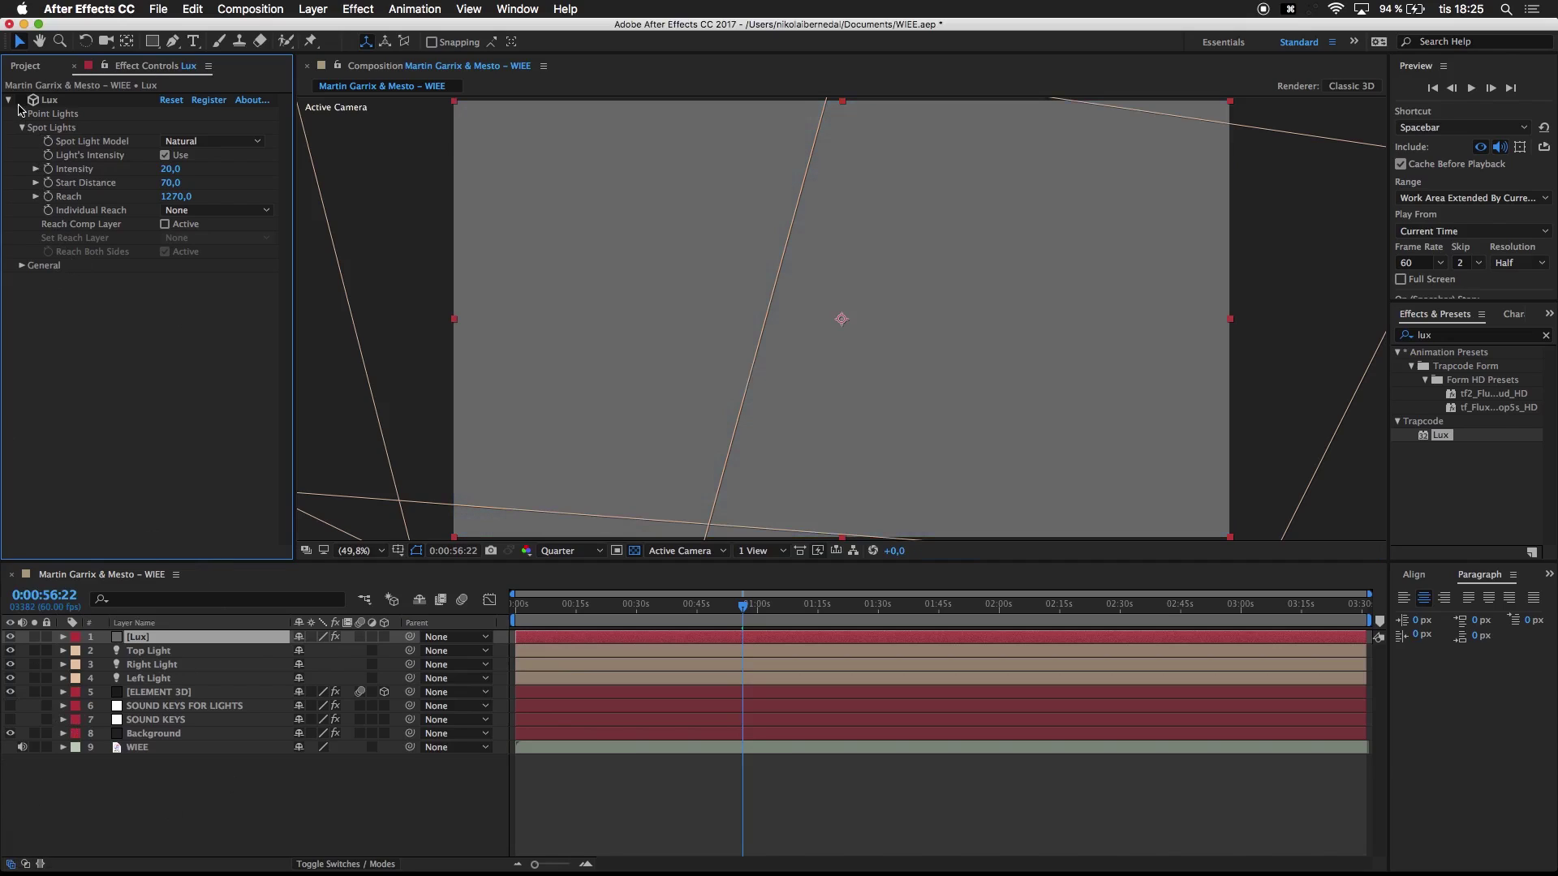
click(20, 100)
click(22, 113)
click(21, 113)
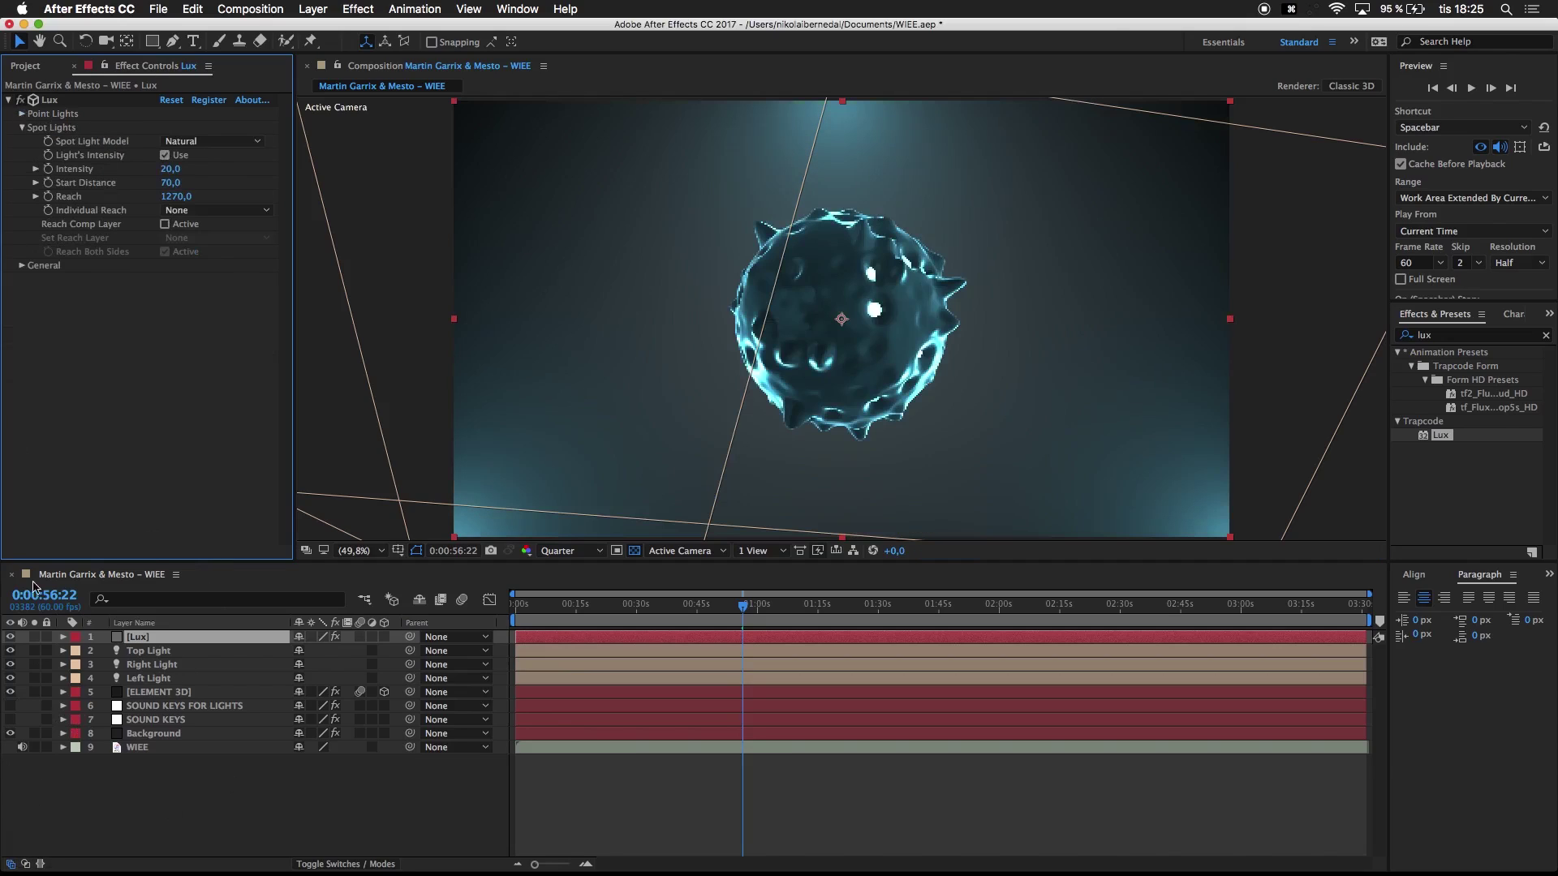
click(11, 637)
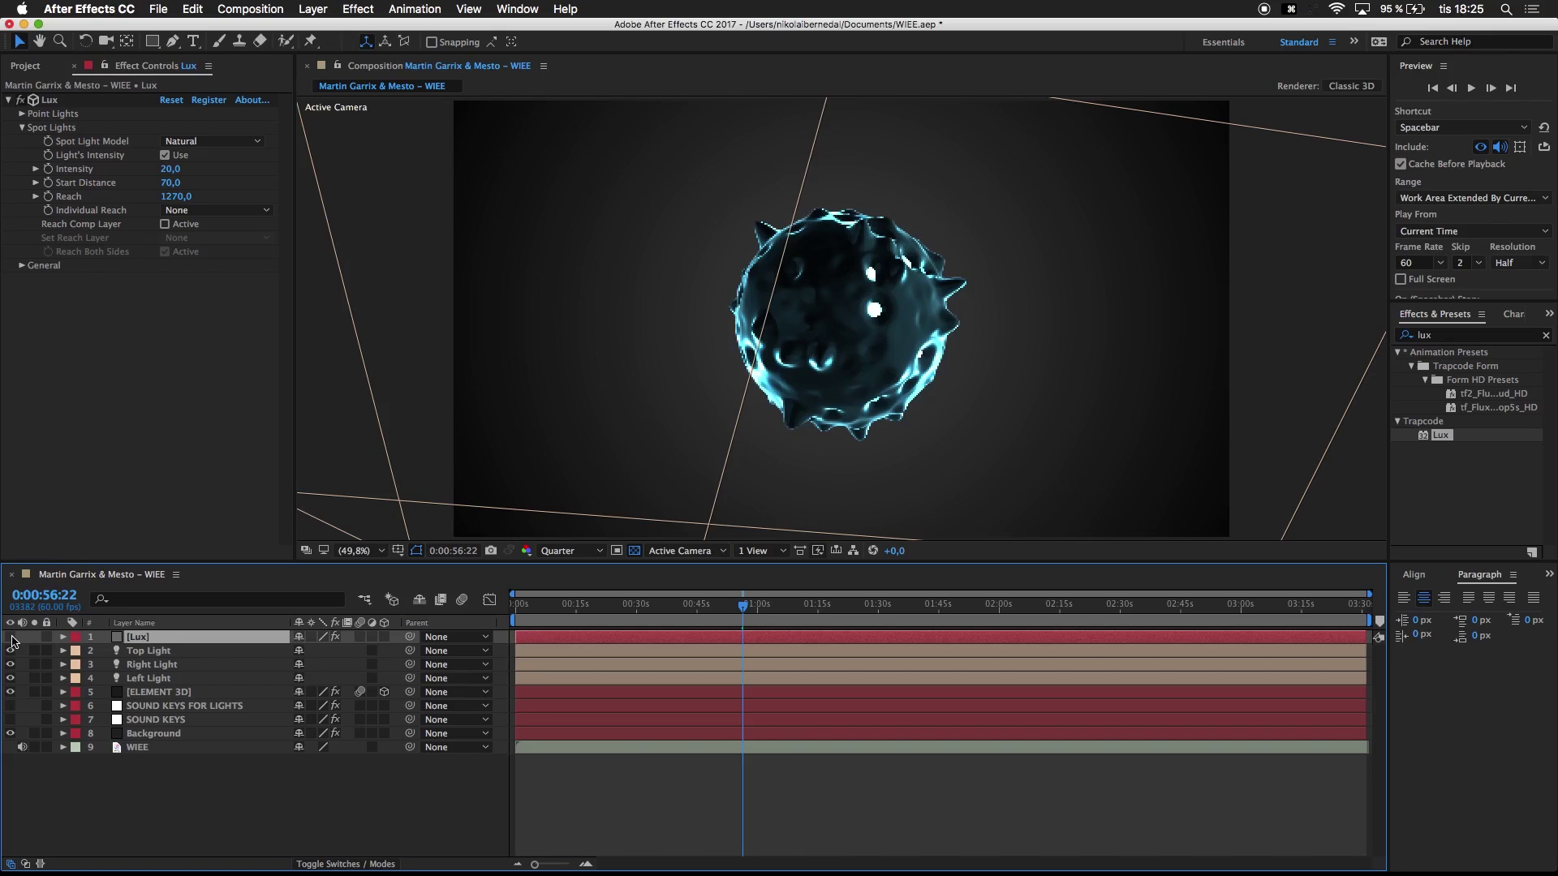
click(10, 637)
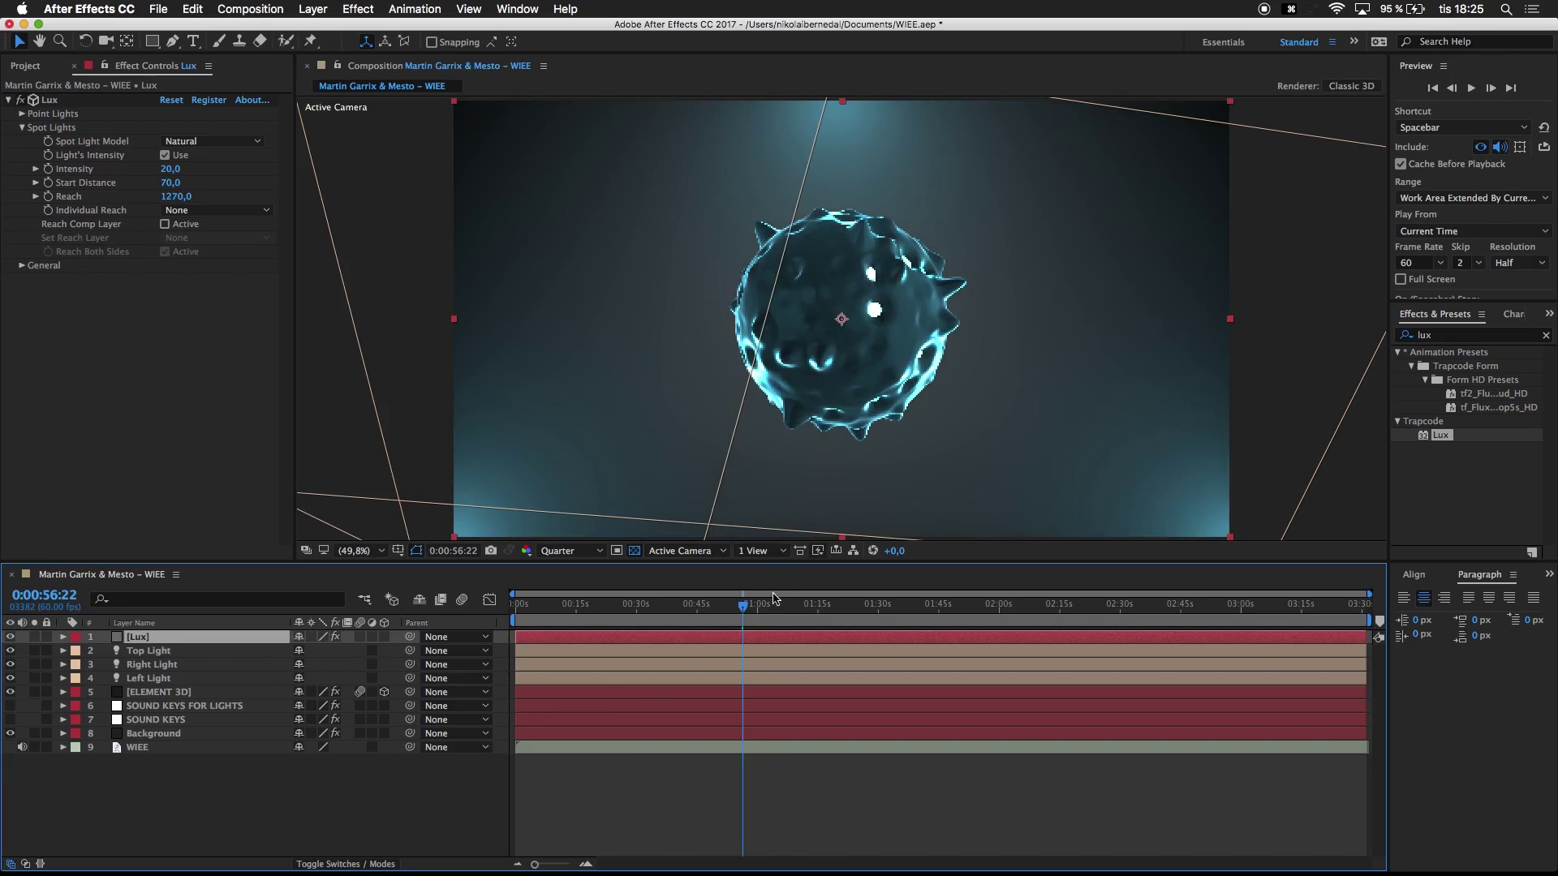
drag(773, 604, 740, 610)
key(space)
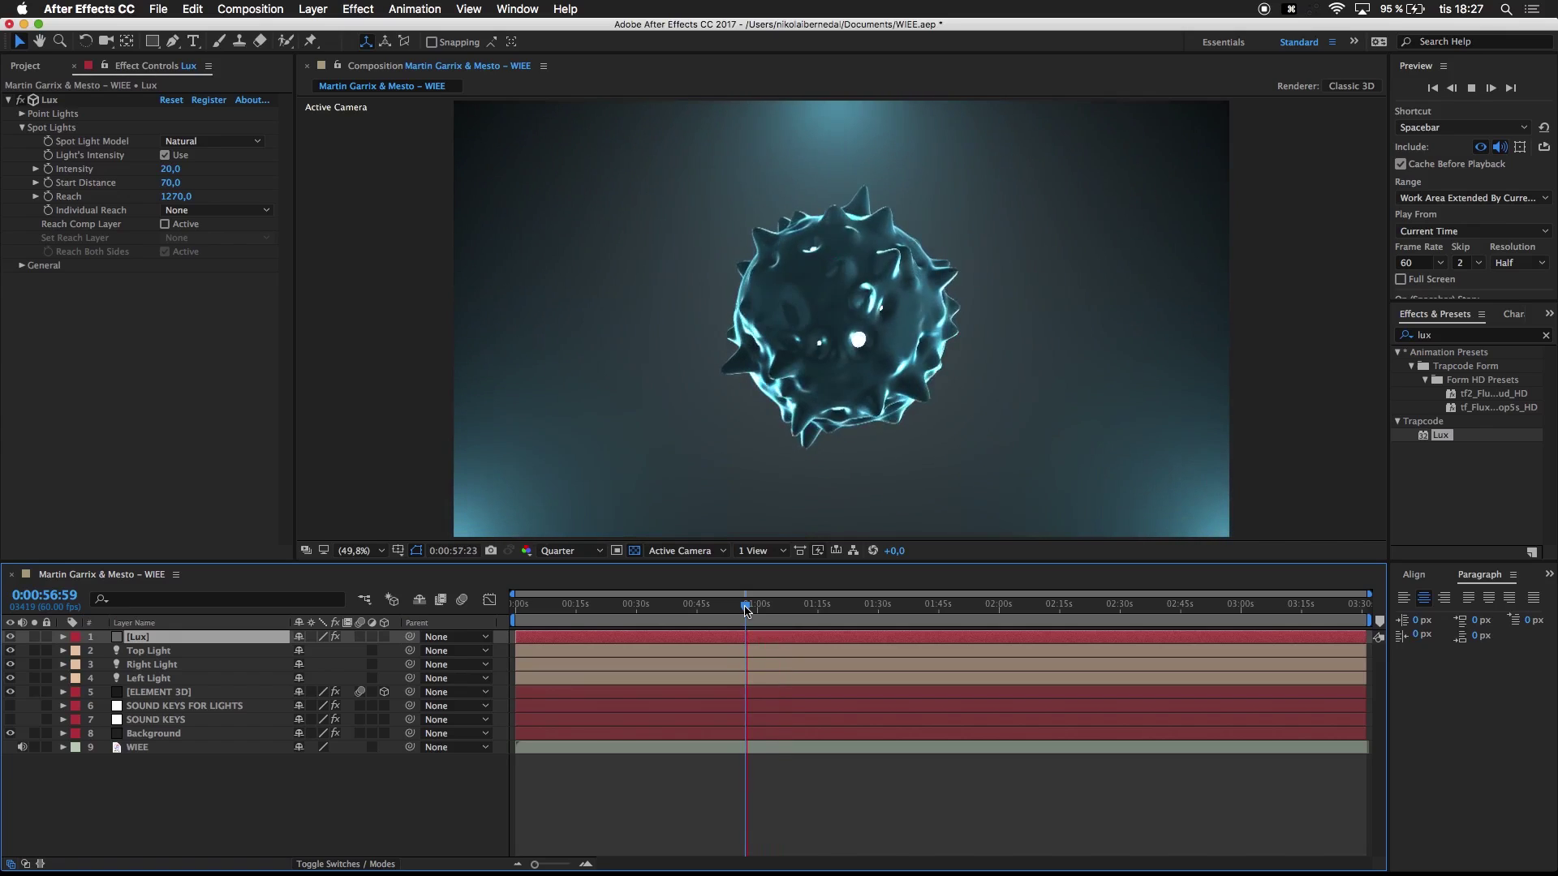
drag(746, 611, 748, 610)
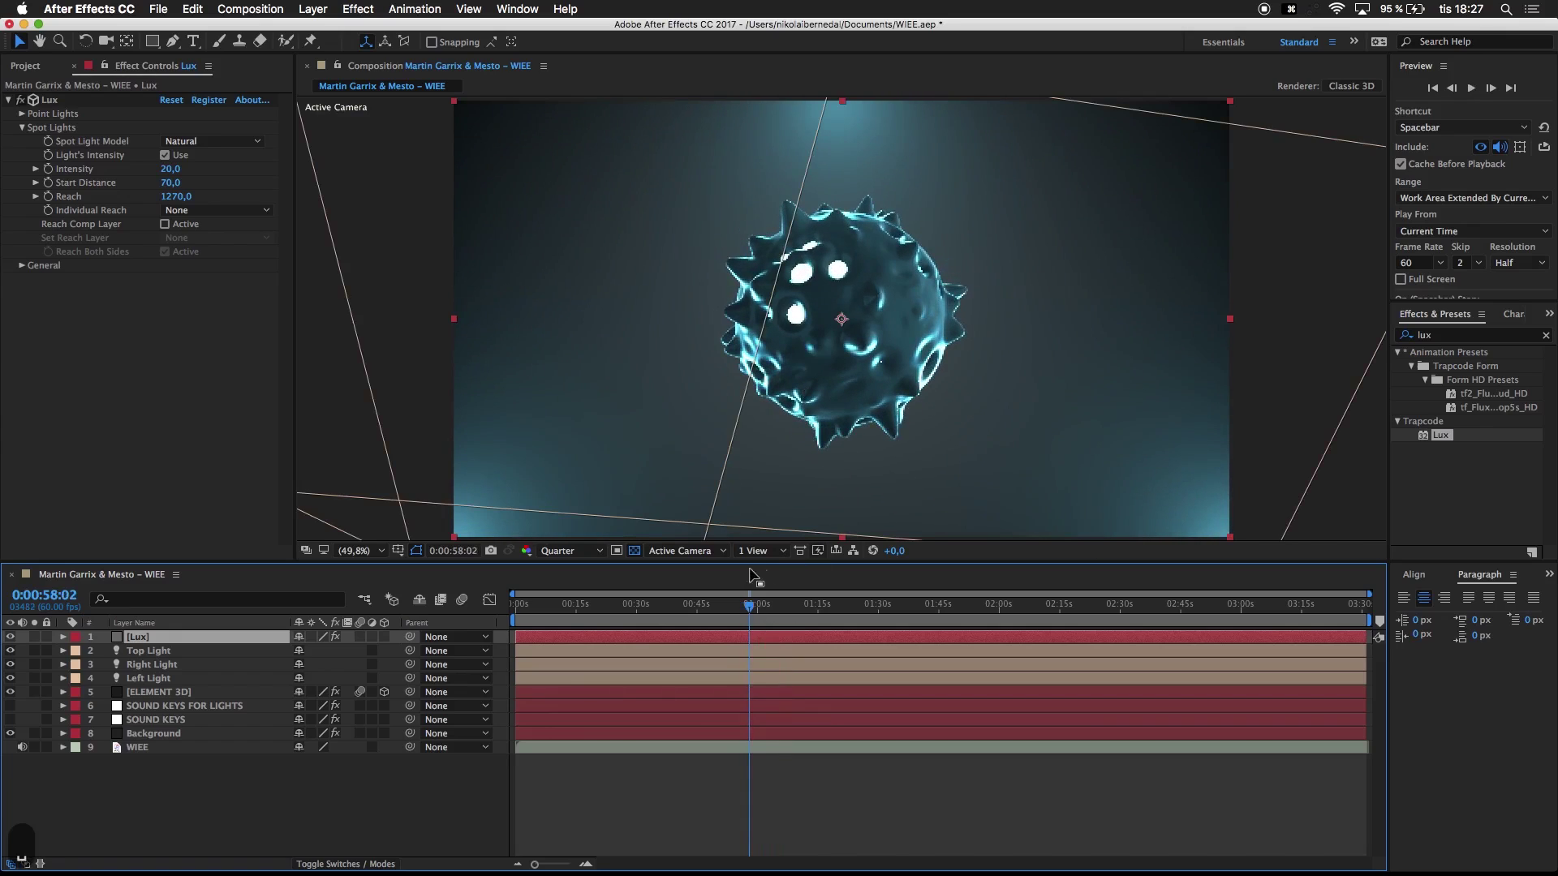
drag(750, 607, 764, 608)
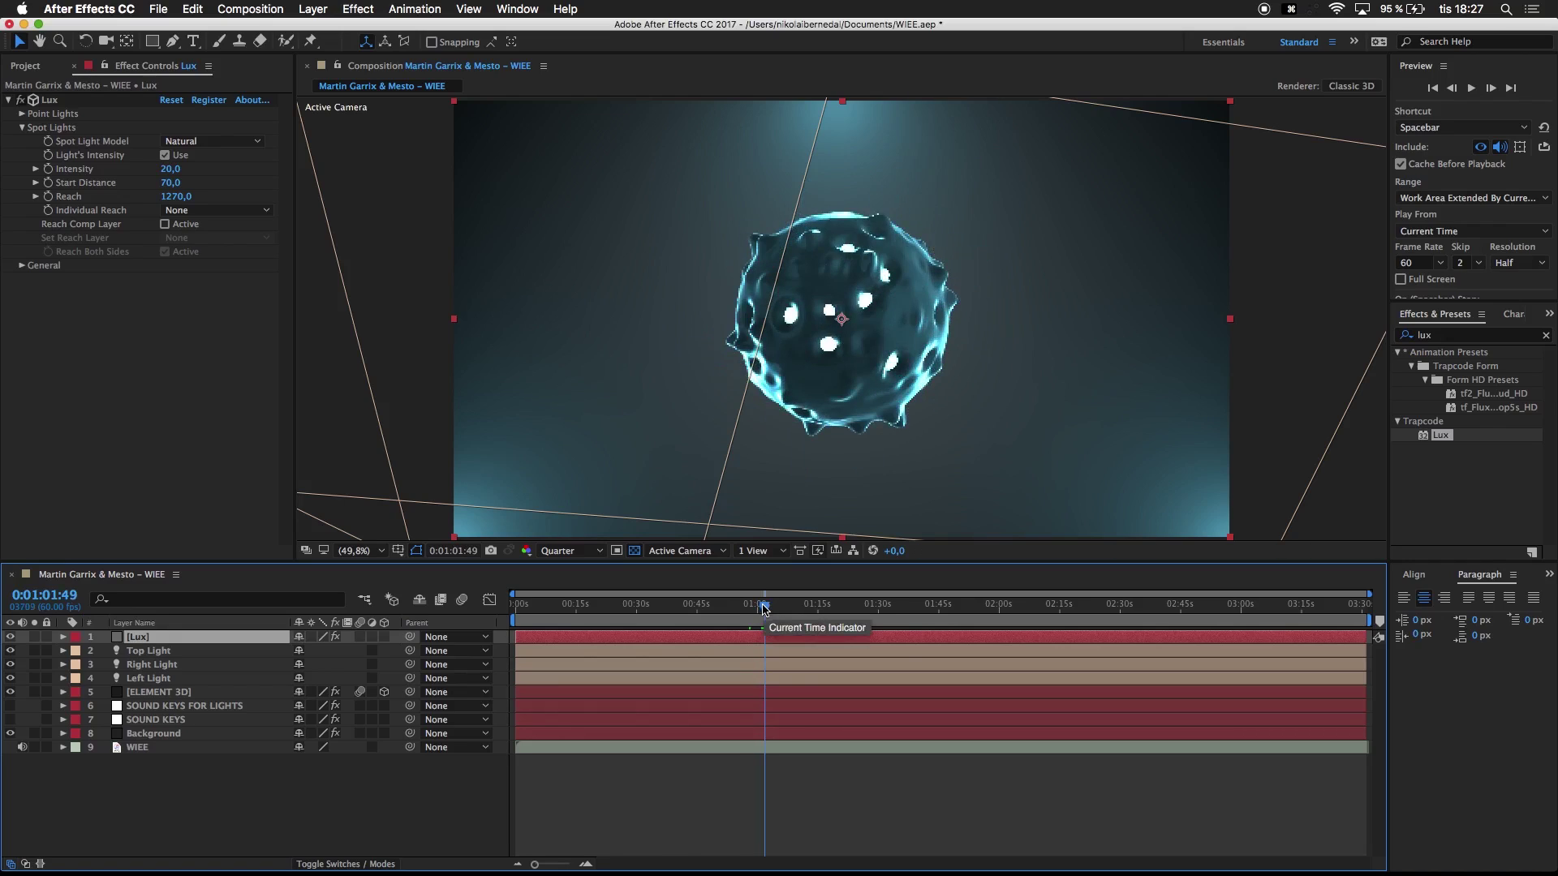
click(752, 616)
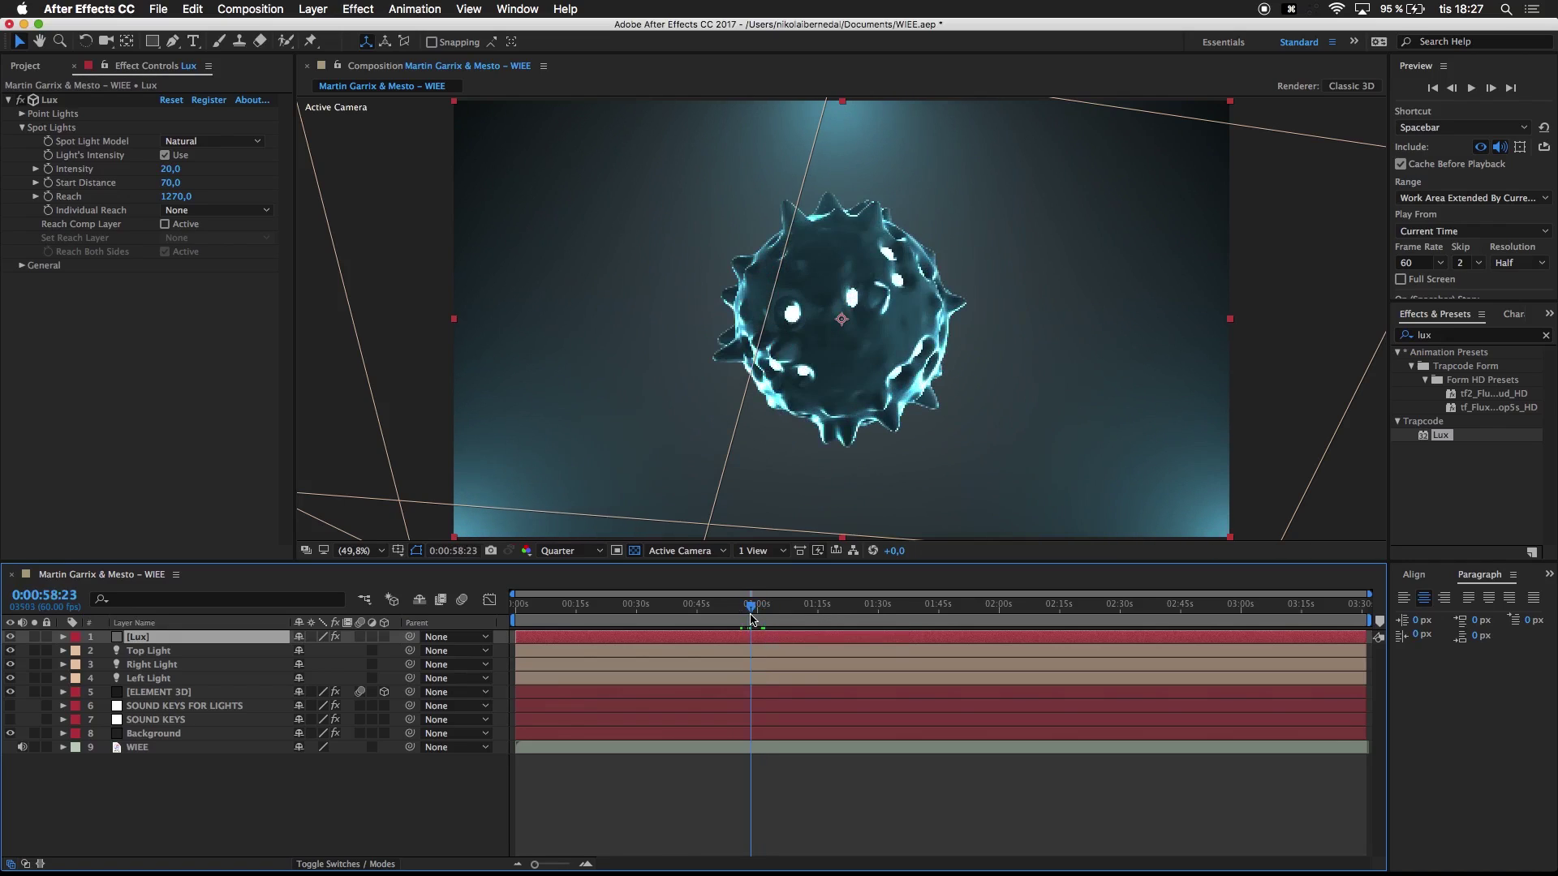
key(space)
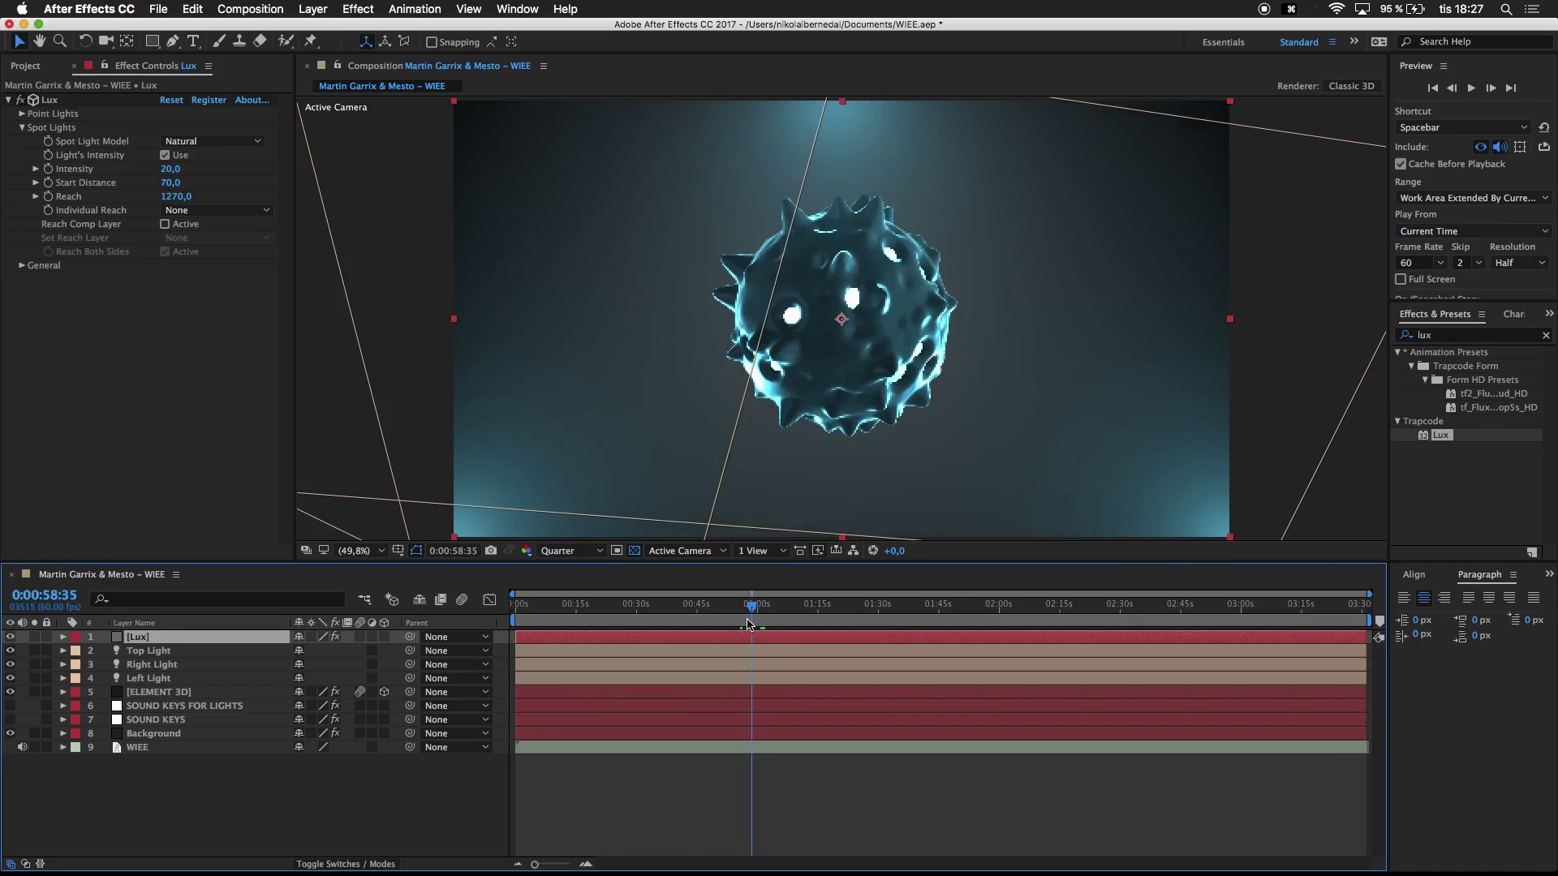
click(268, 821)
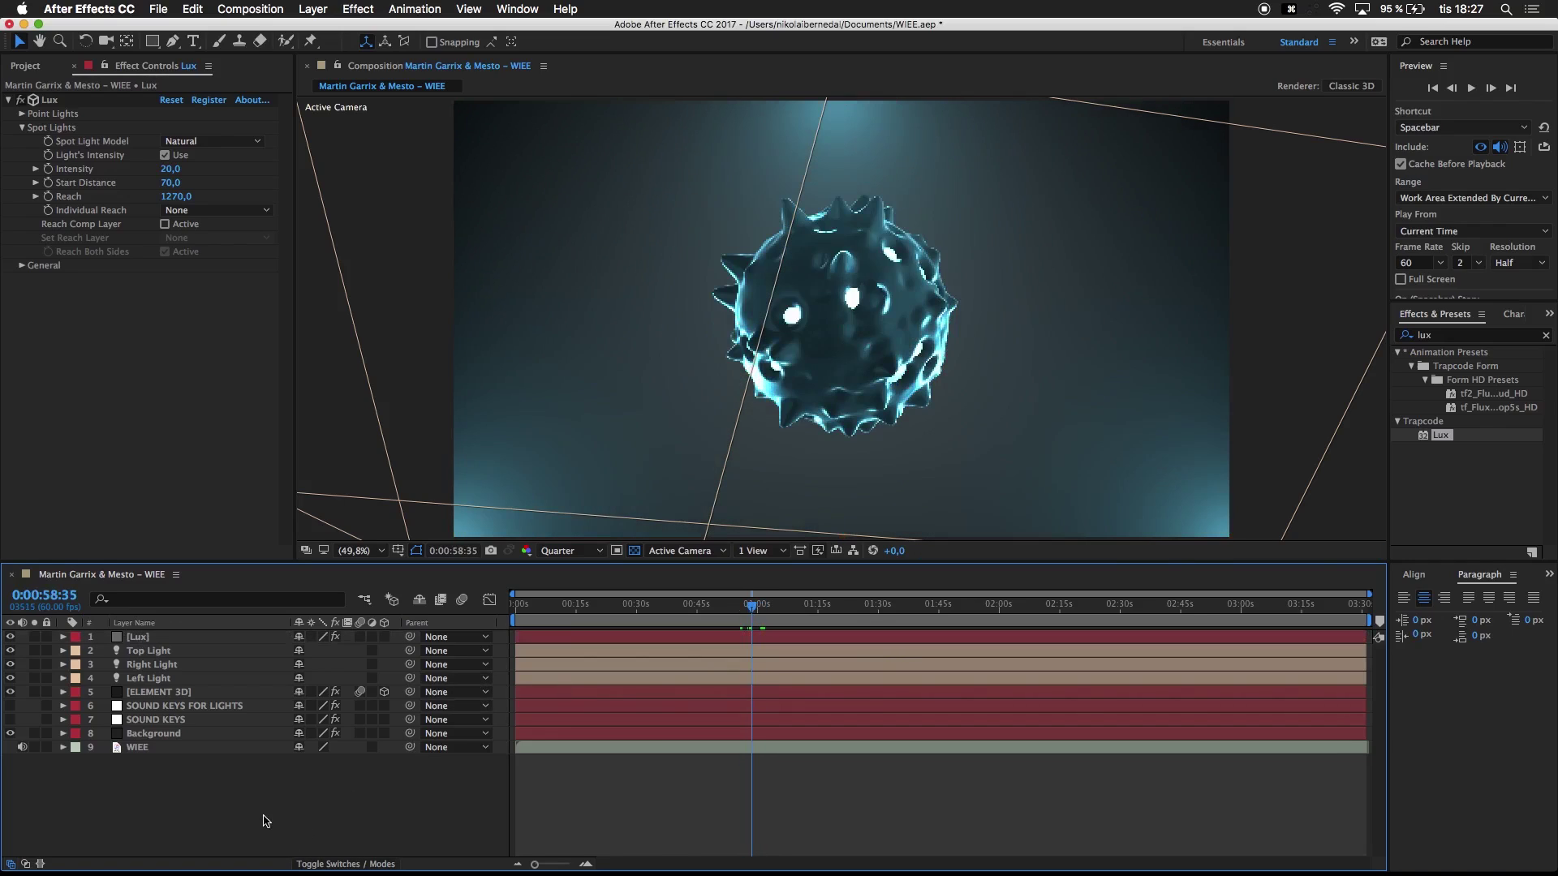
Step: Create a new solid layer named Particular
key(super+y)
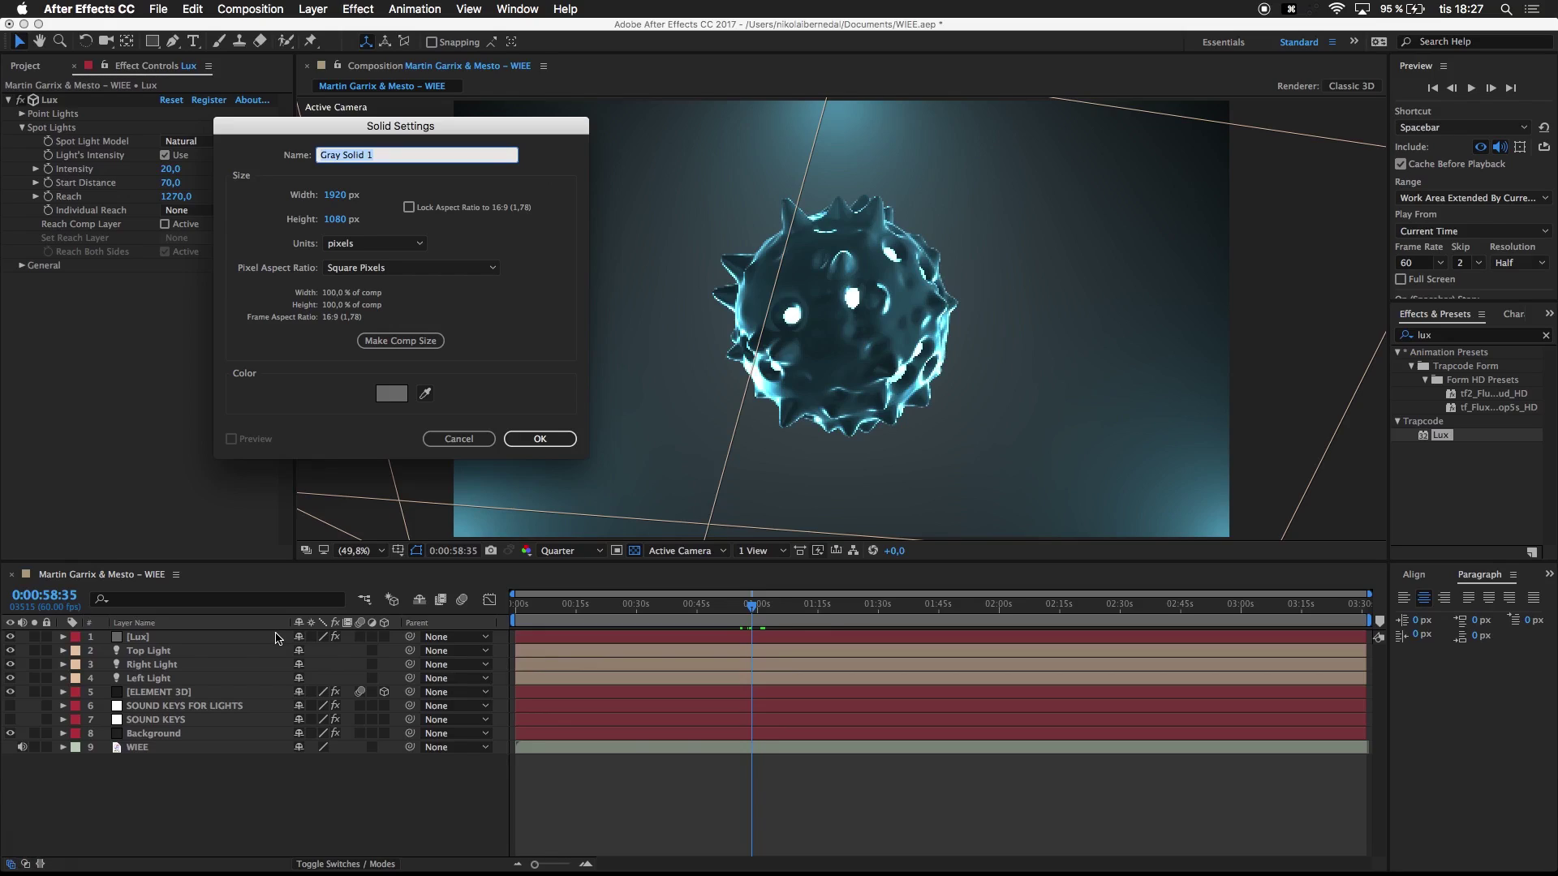
text(Parti)
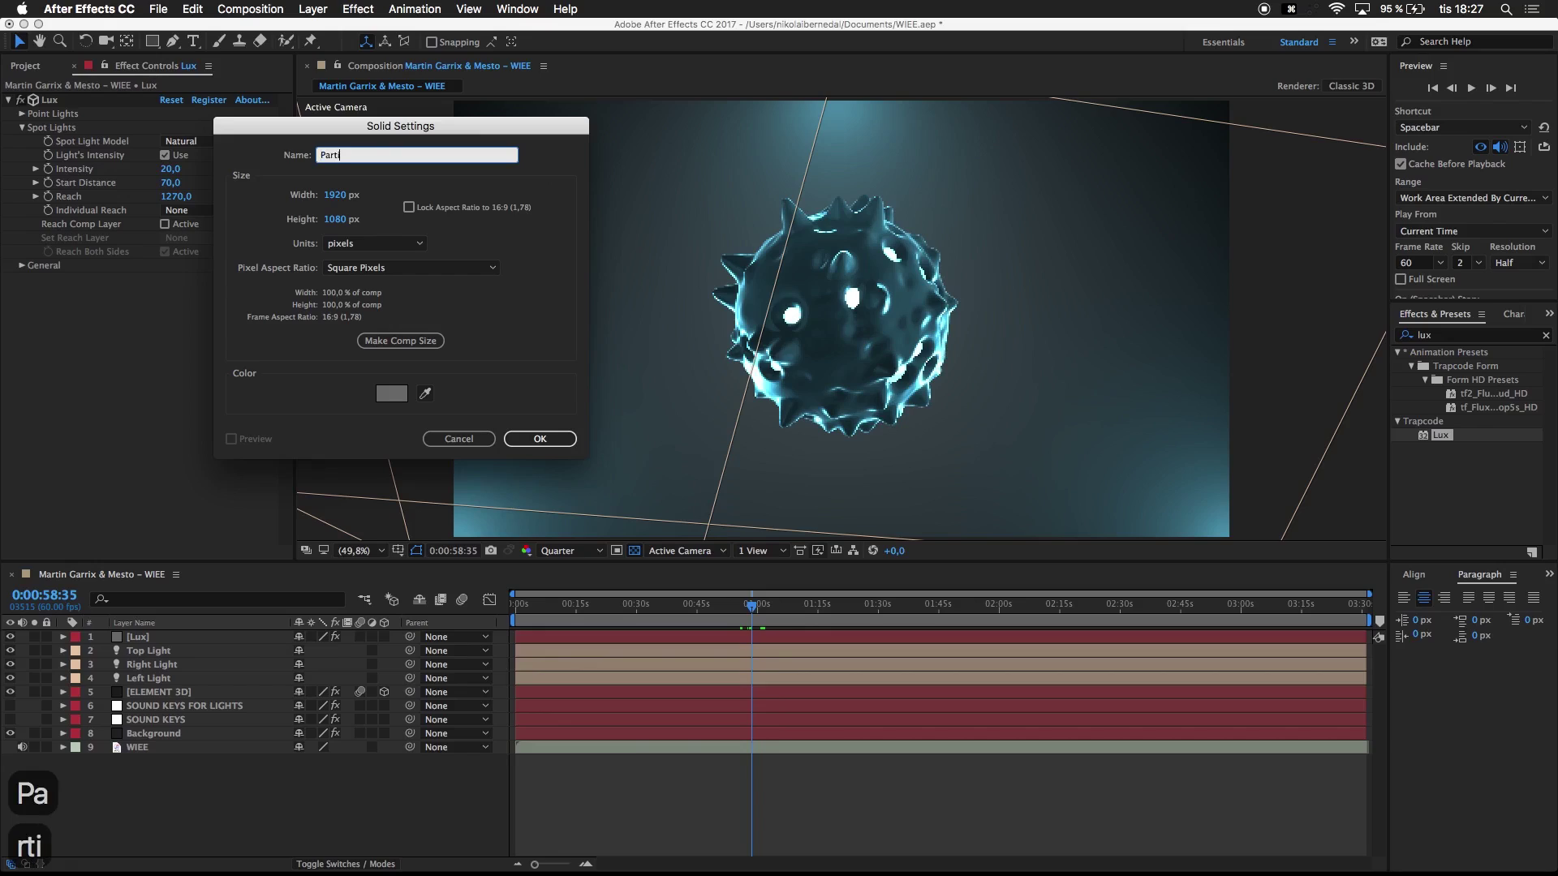
text(cular)
key(Return)
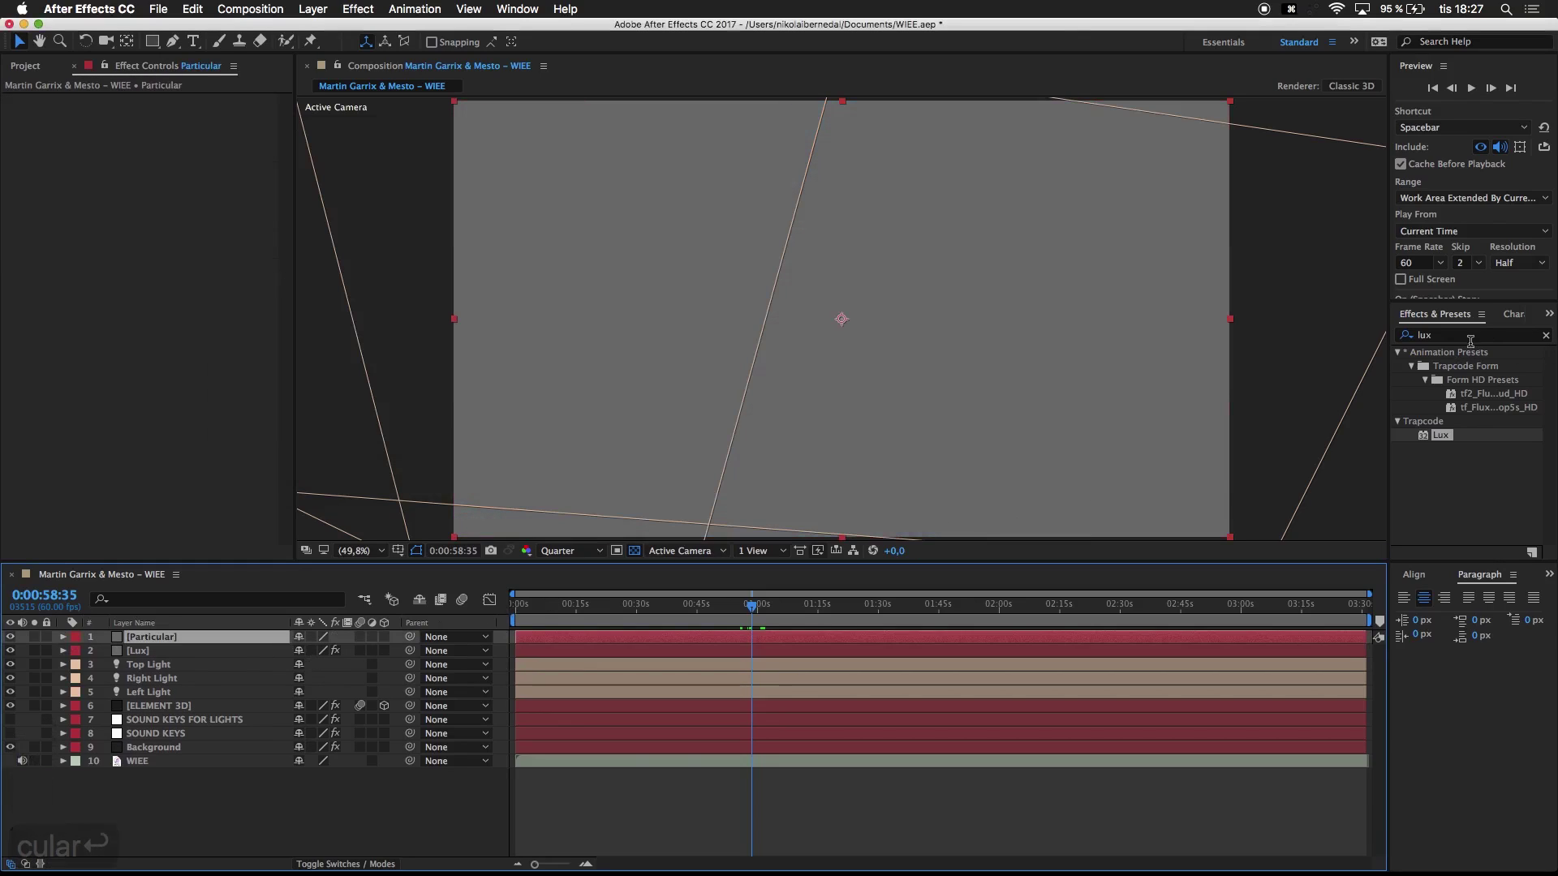
Step: Apply Trapcode Particular from Effects & Presets to the new solid
click(1474, 354)
click(1446, 342)
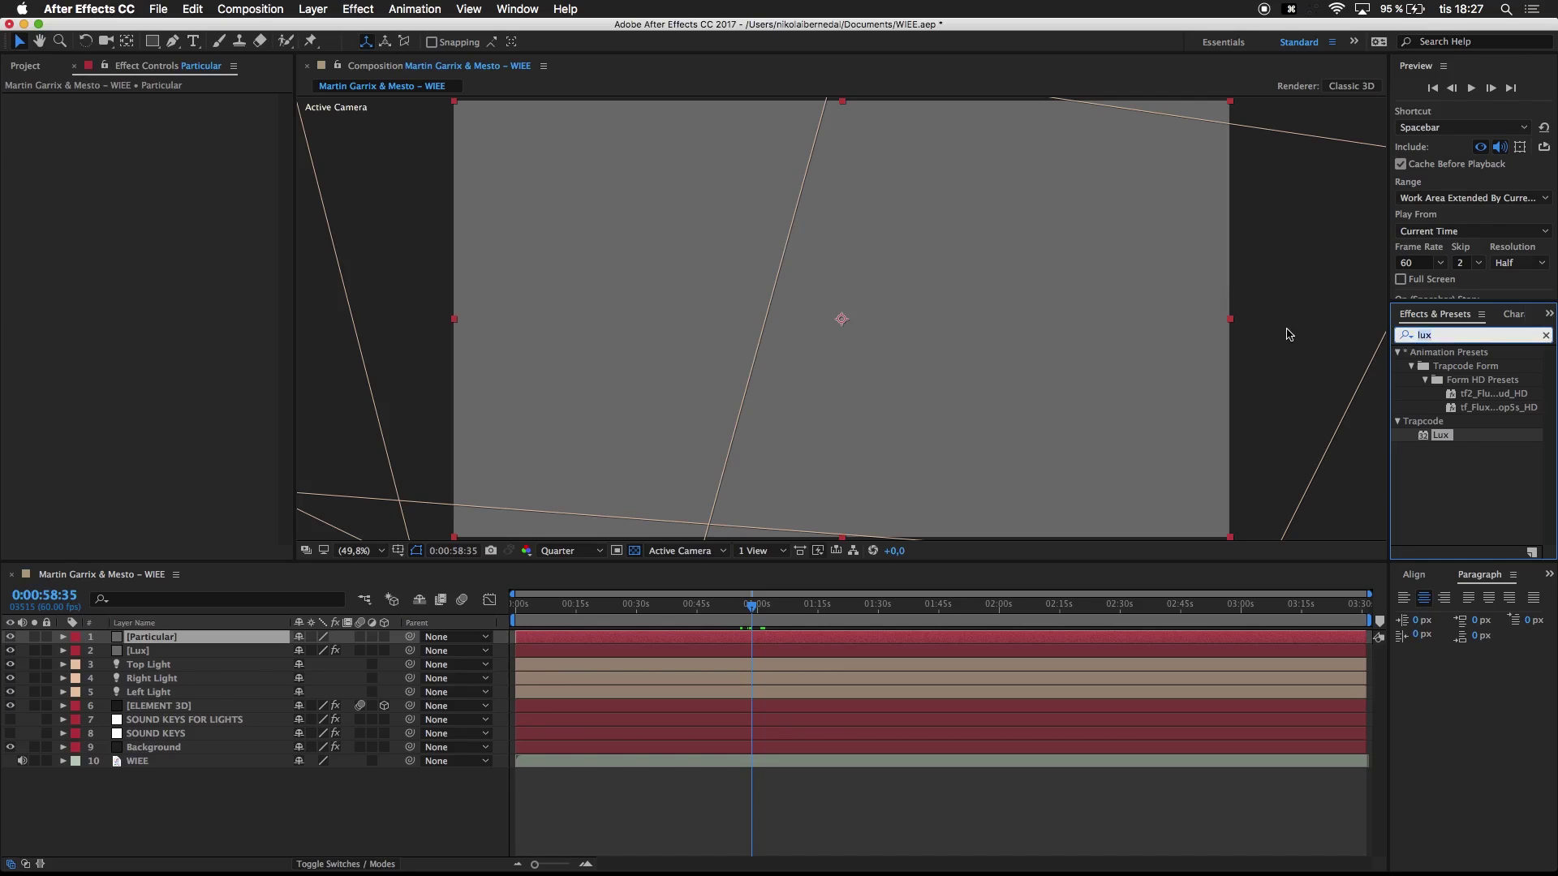
text(particular)
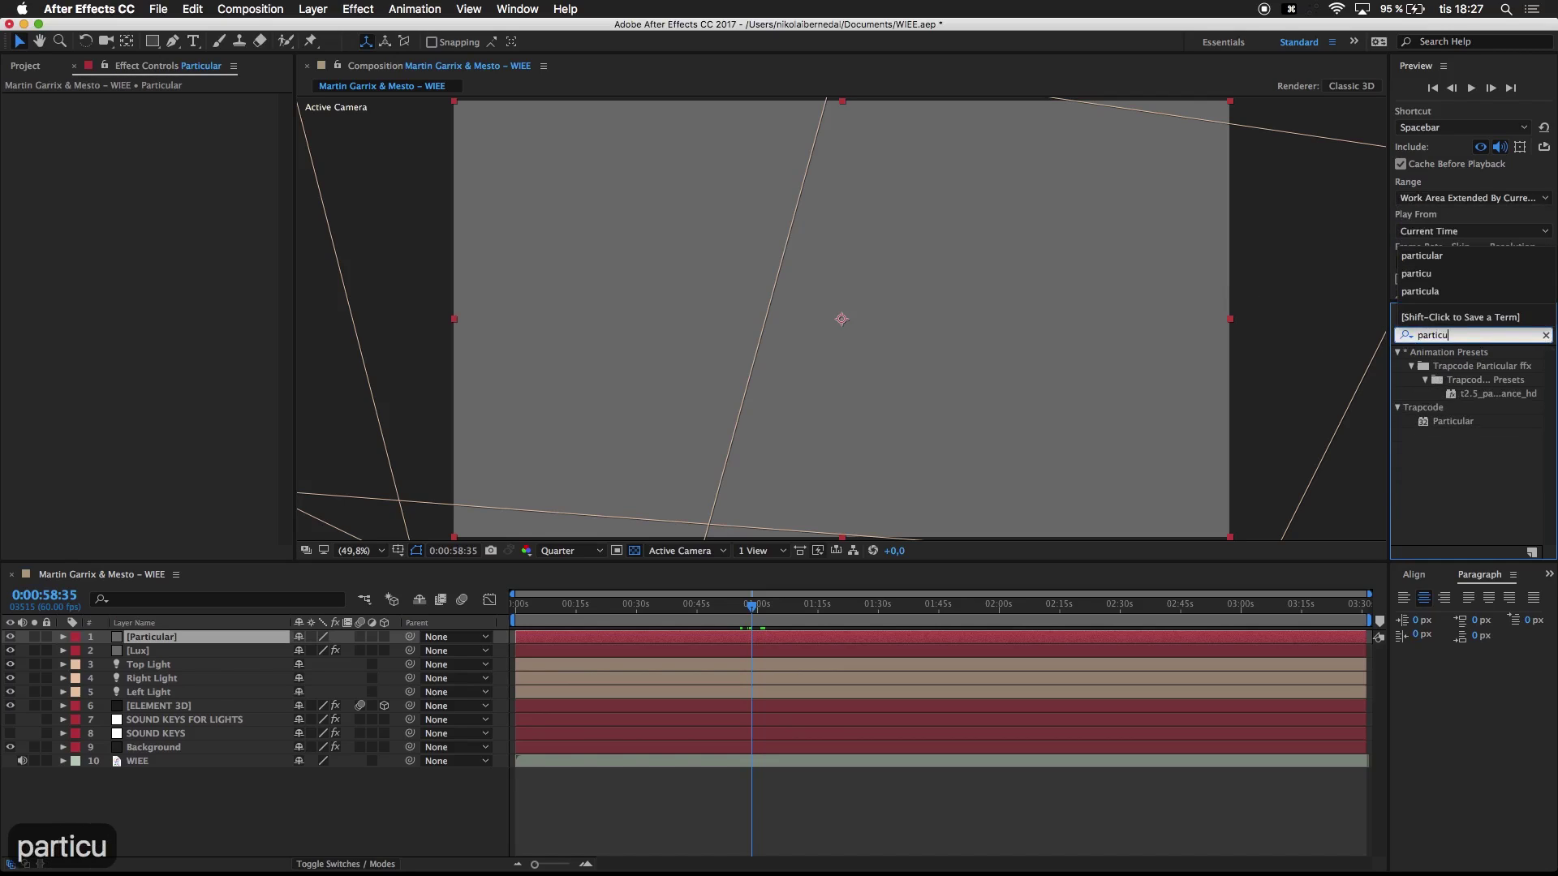
click(1433, 423)
drag(1433, 430, 811, 349)
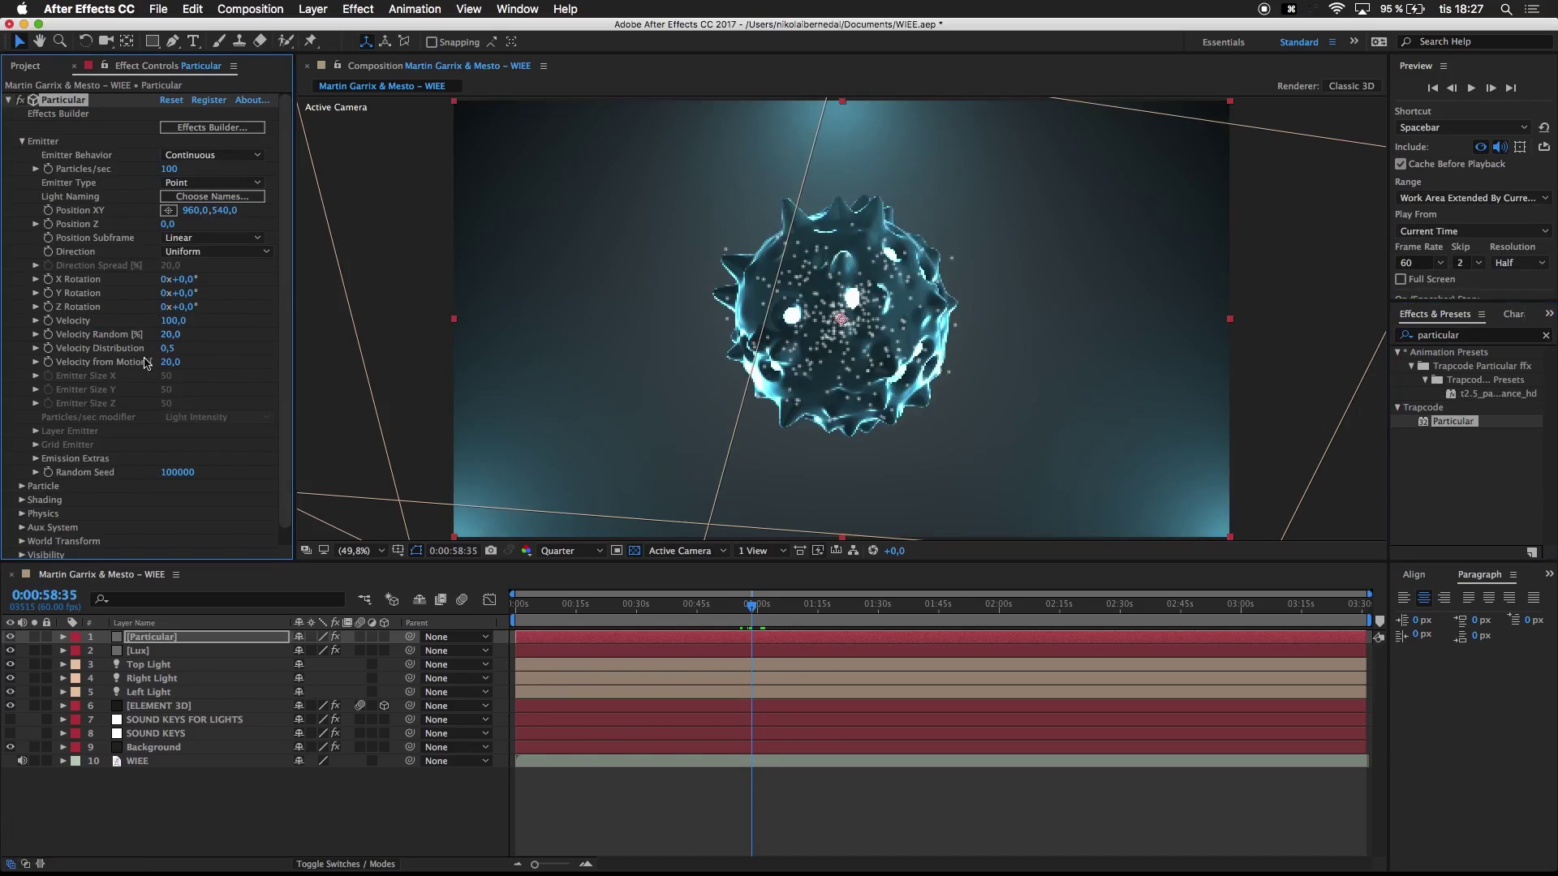
Step: Hide the ELEMENT 3D sphere, save the project, and set Particles/sec to 700
click(9, 706)
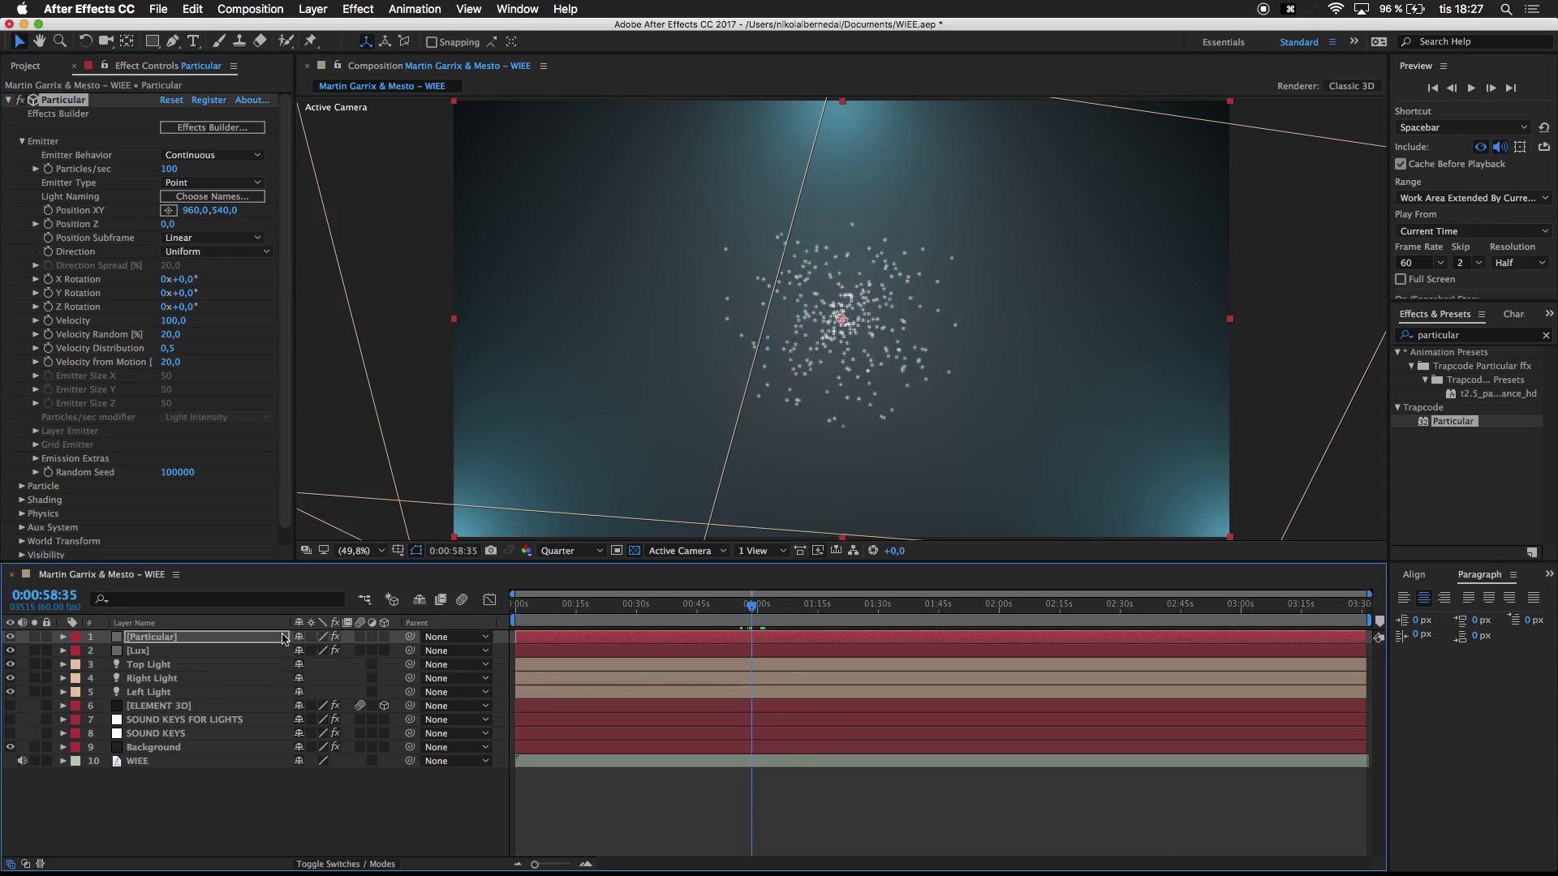
key(super+s)
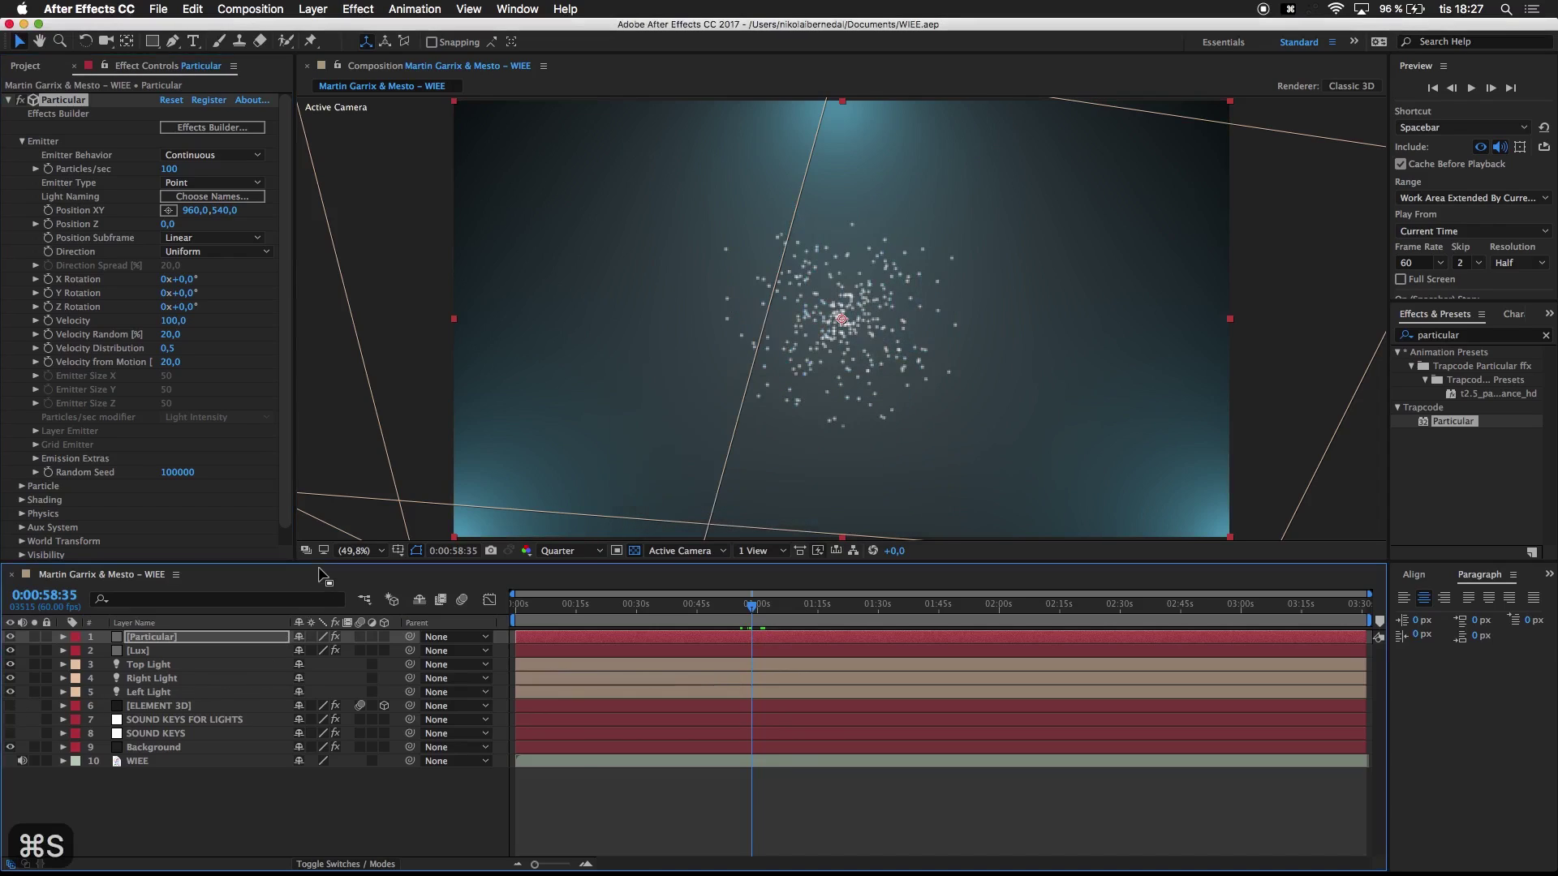
click(169, 169)
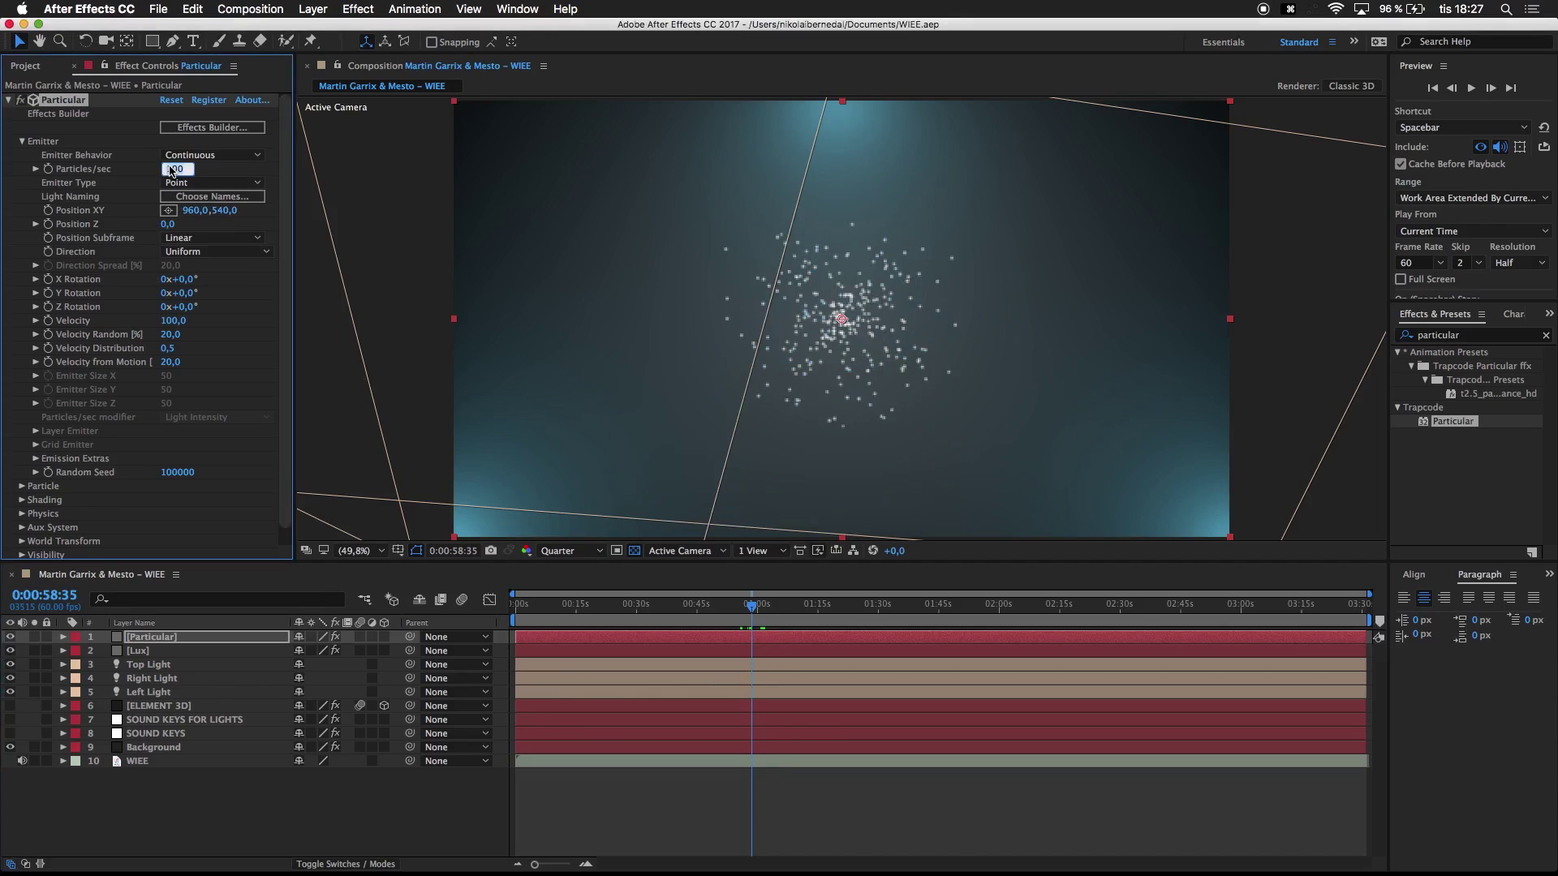
text(71)
key(BackSpace)
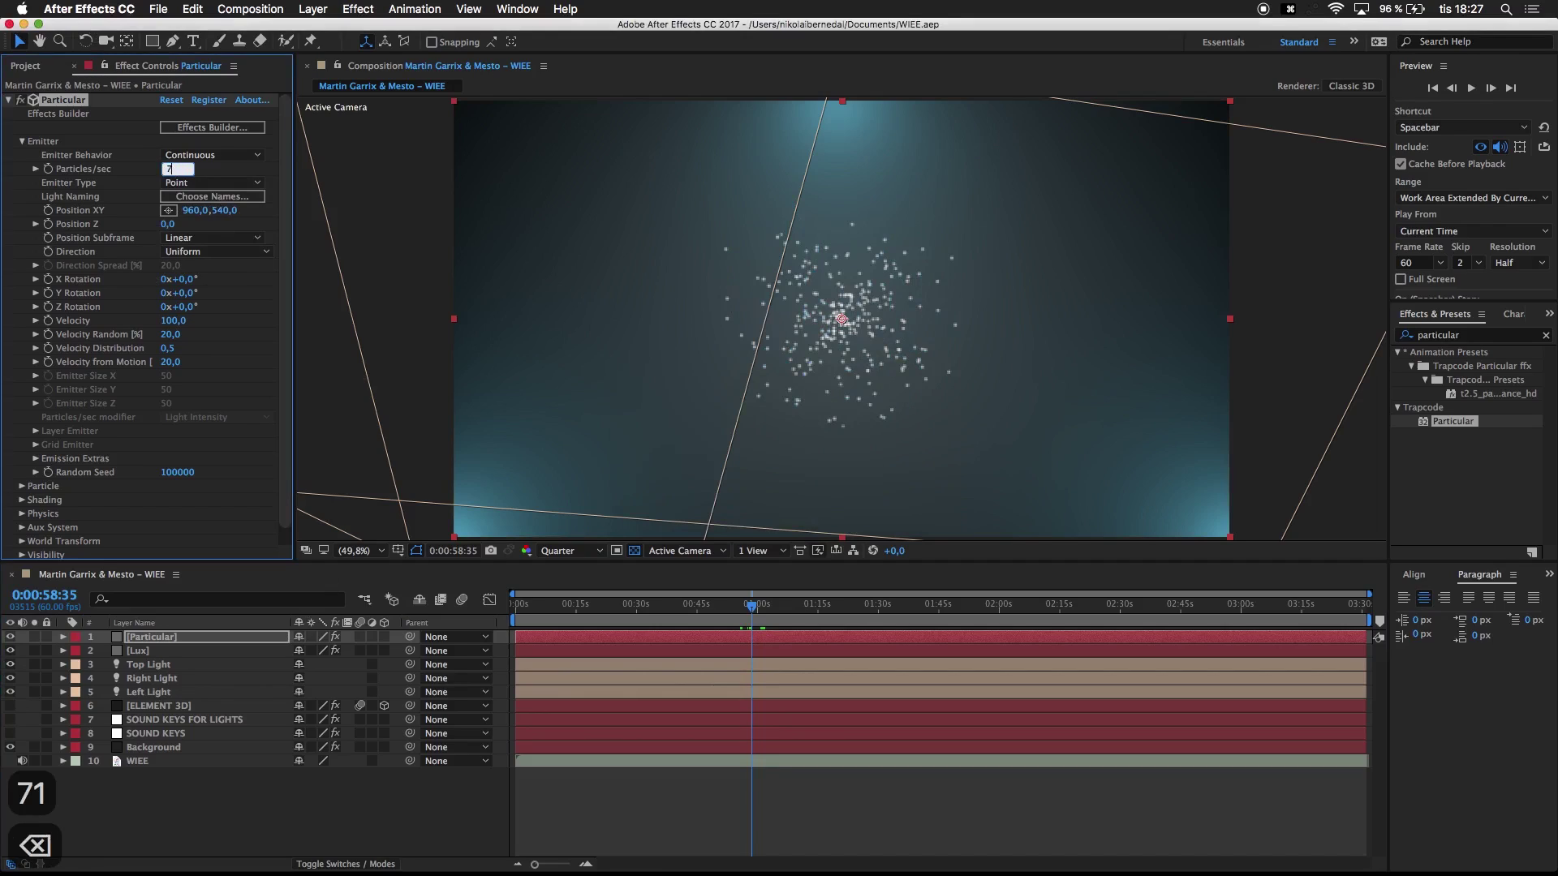
text(00)
key(Return)
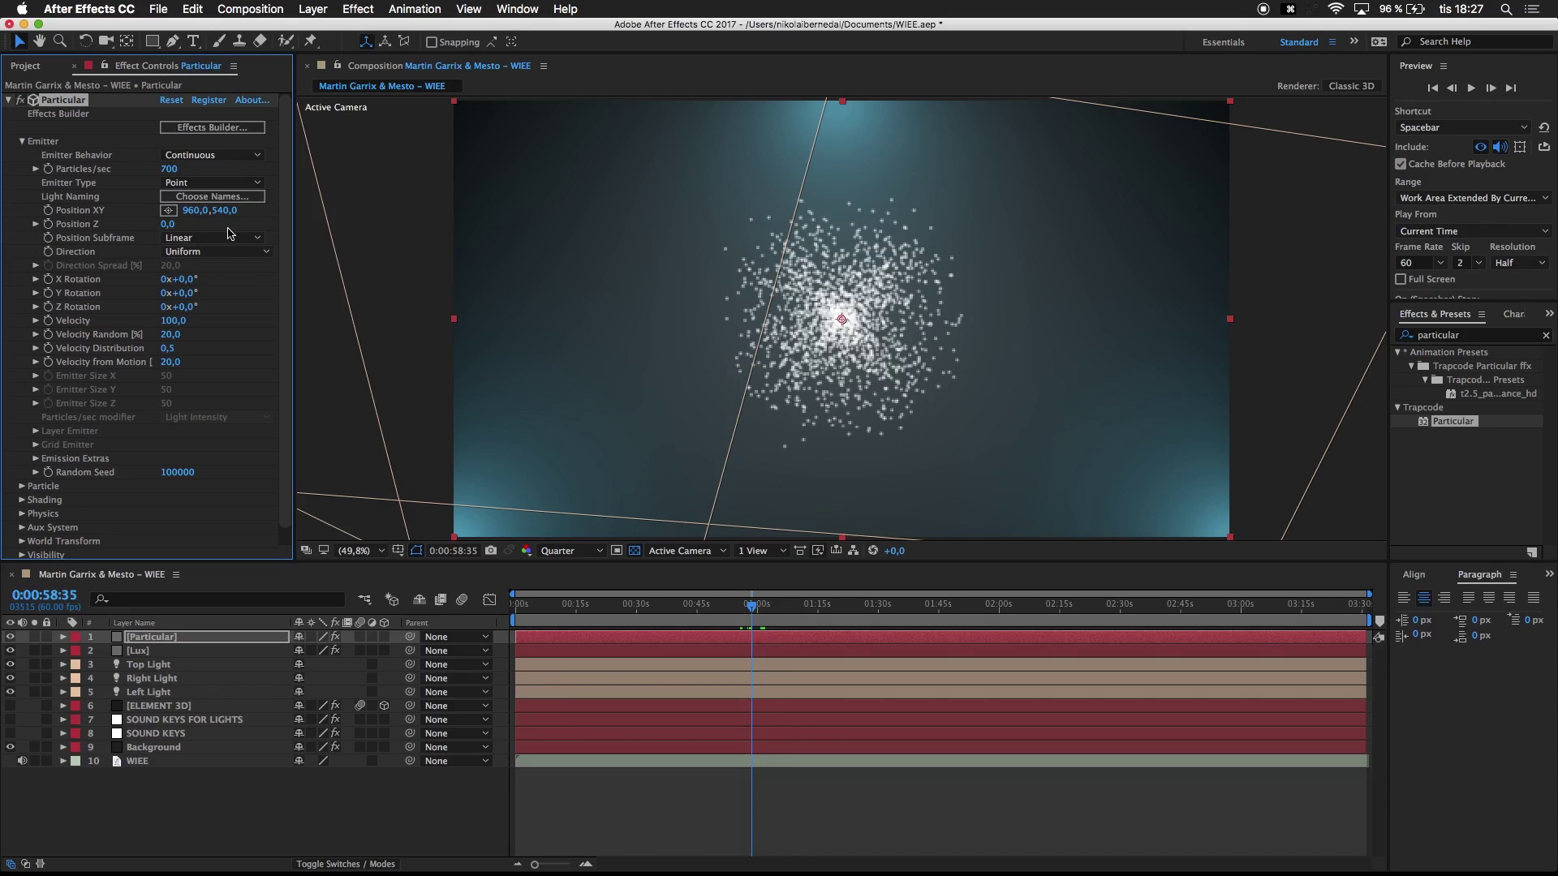
Step: Set the emitter Position Z to -1620 and preview at Half resolution
click(168, 225)
text(-)
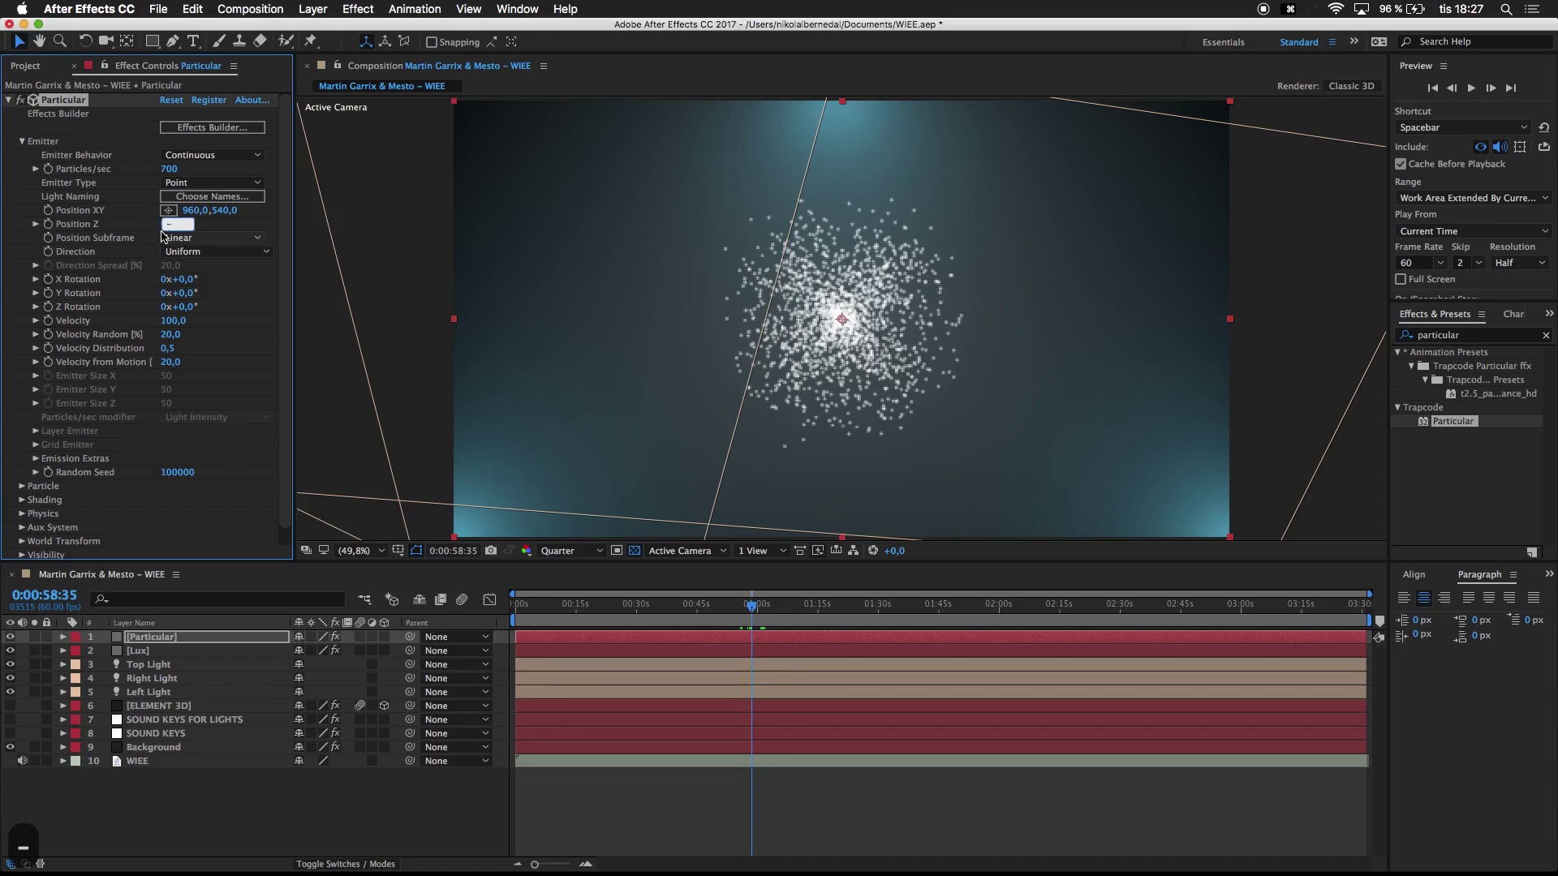
text(1620)
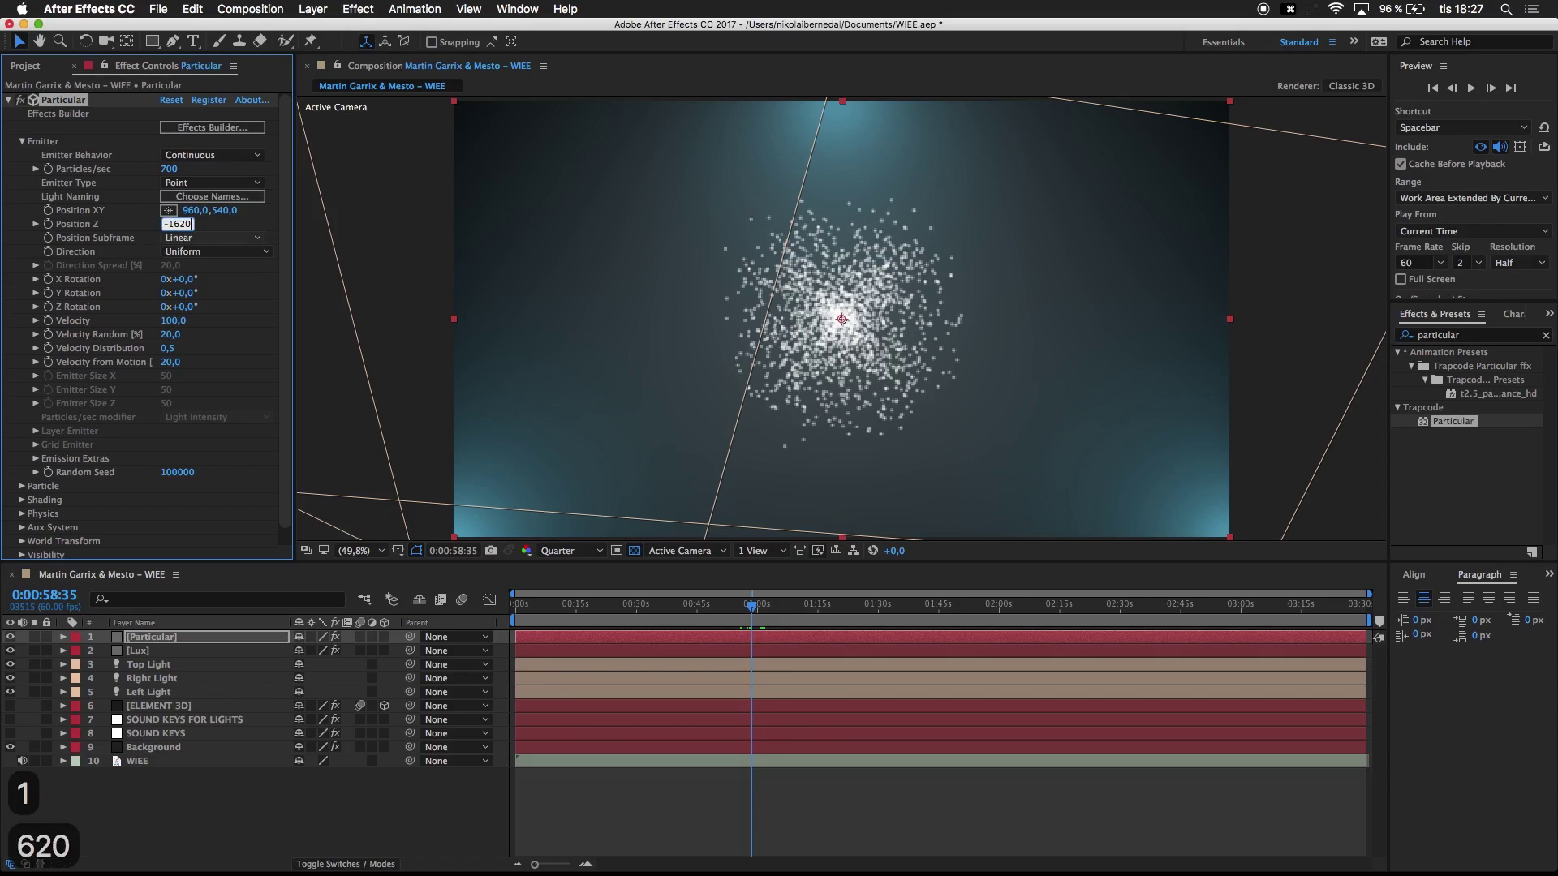
click(110, 226)
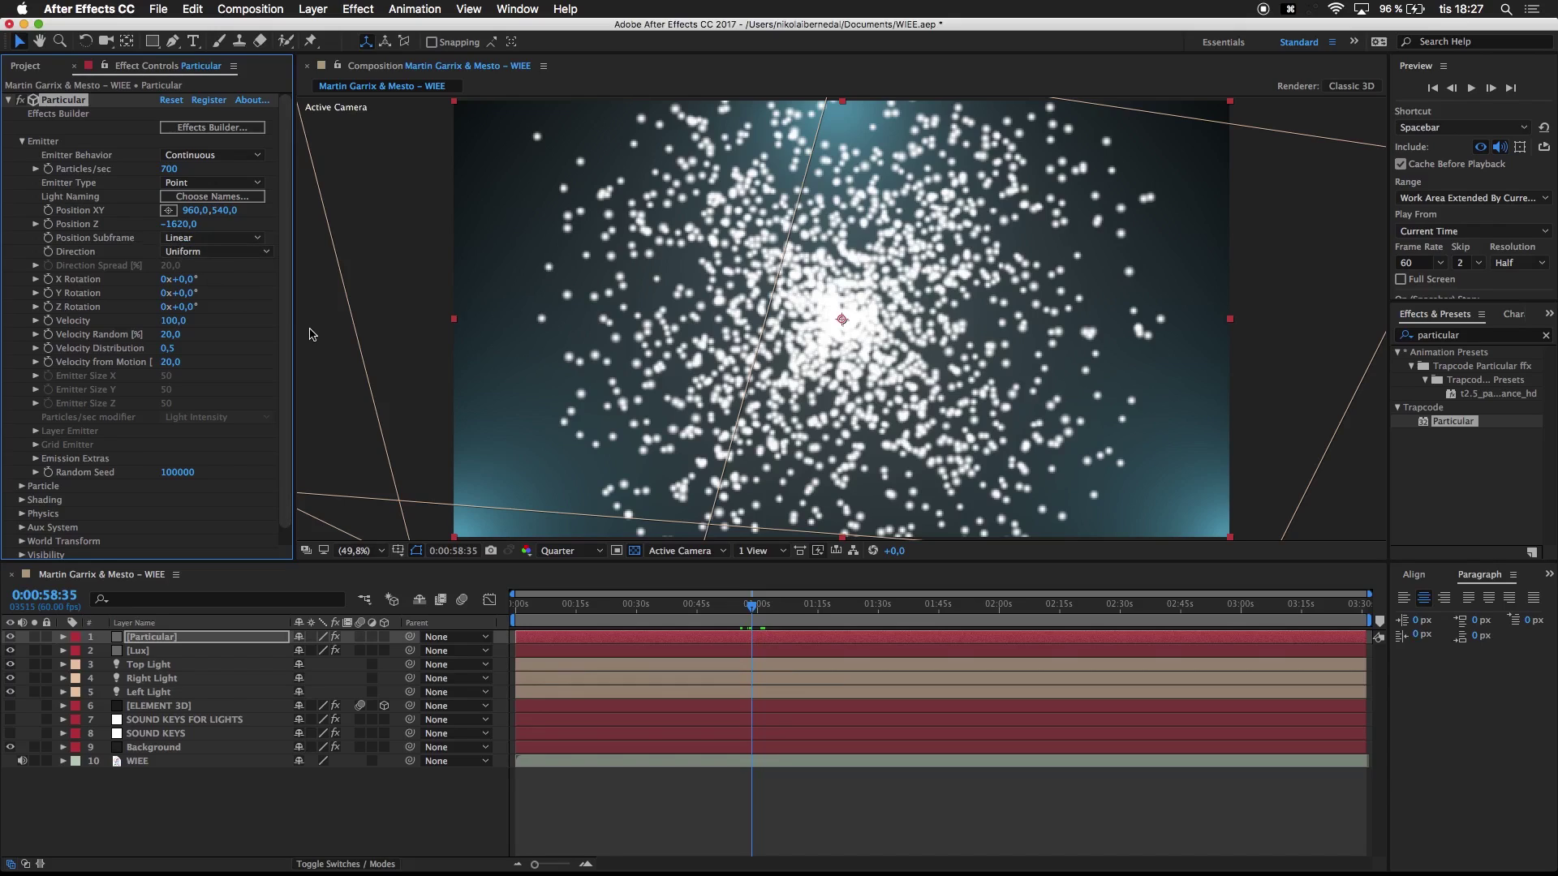
click(567, 551)
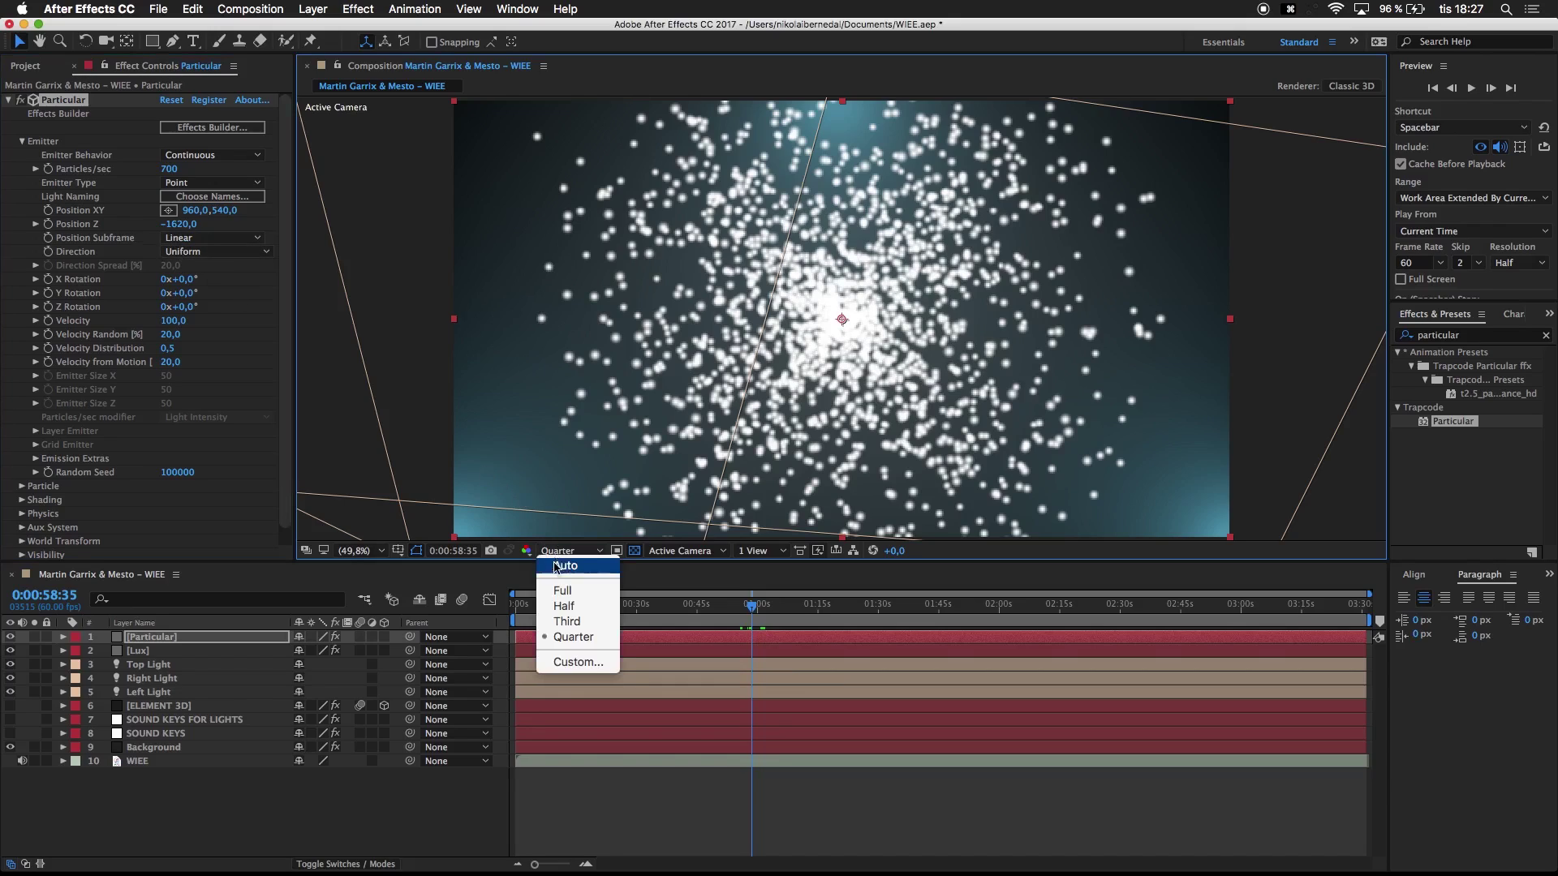
click(560, 608)
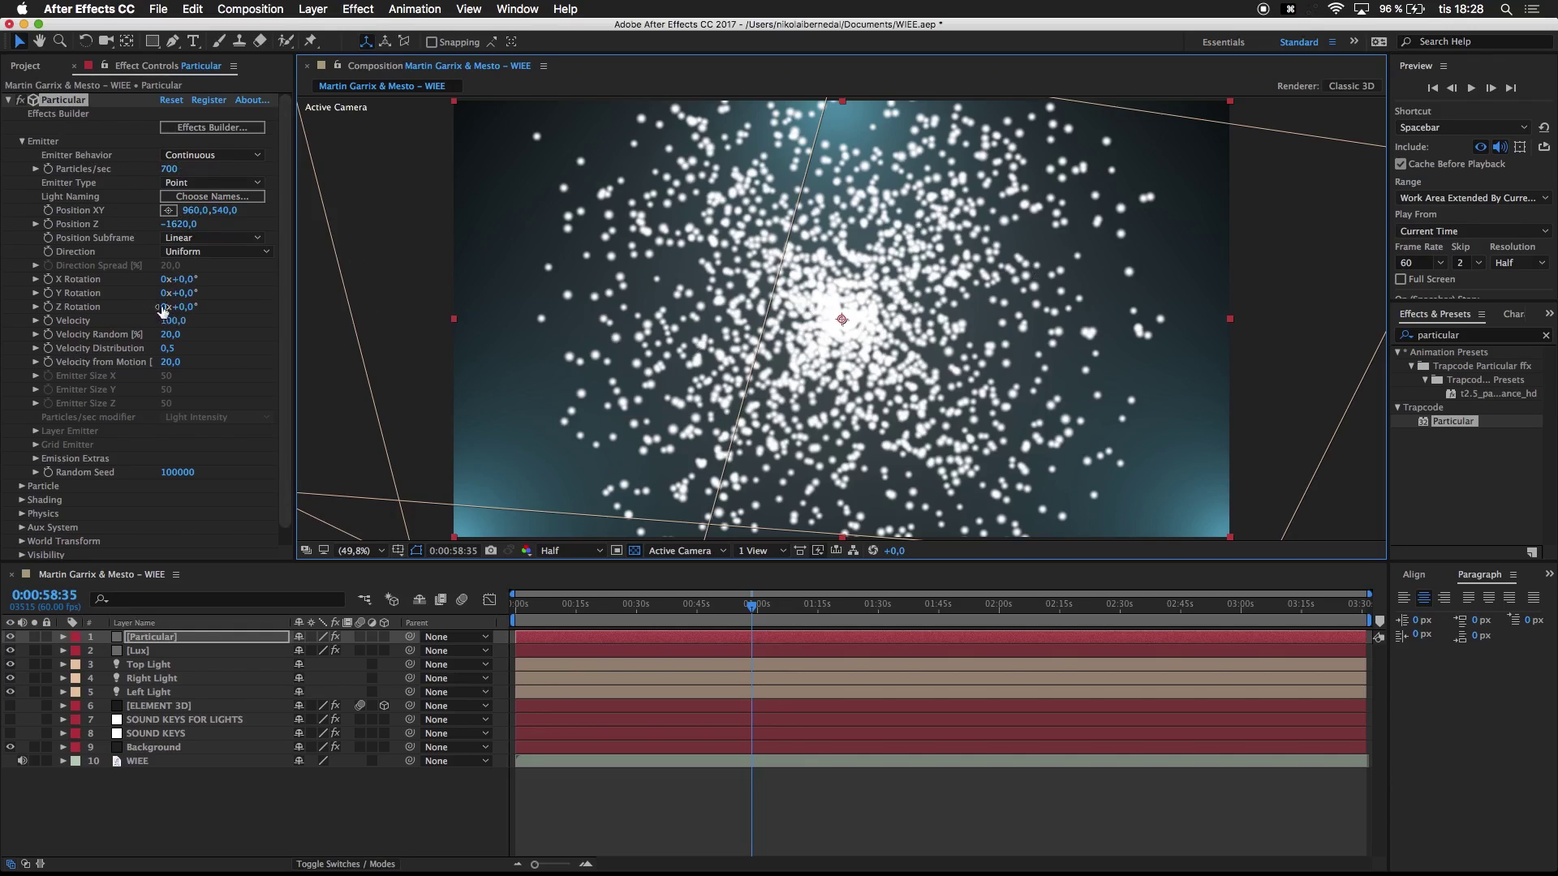
Step: Make the emitter a Box with Directional emission
click(210, 252)
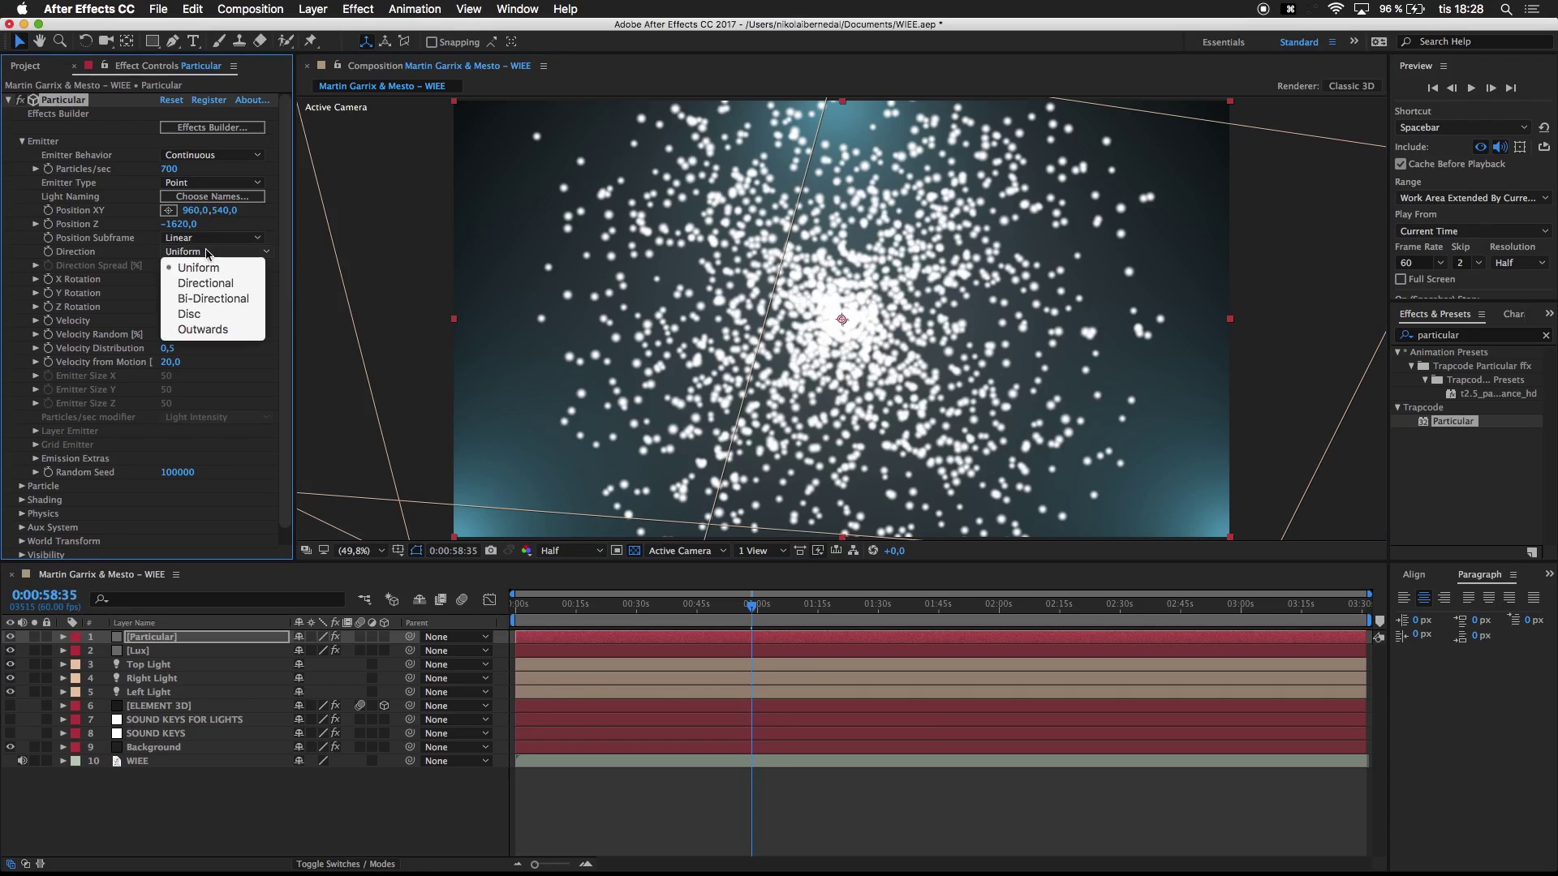
click(203, 283)
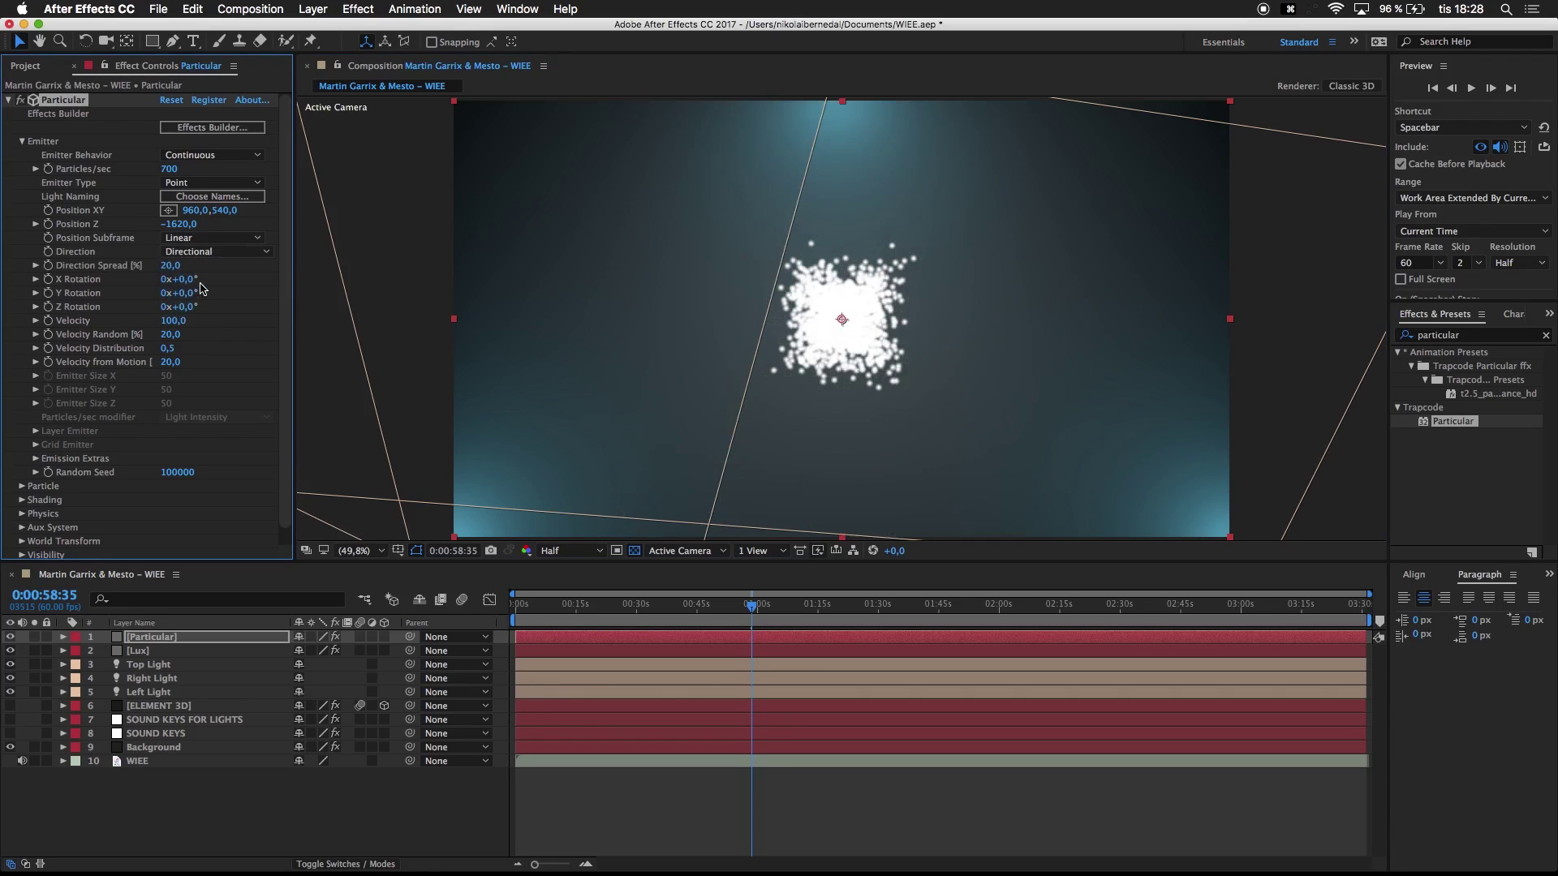
click(201, 185)
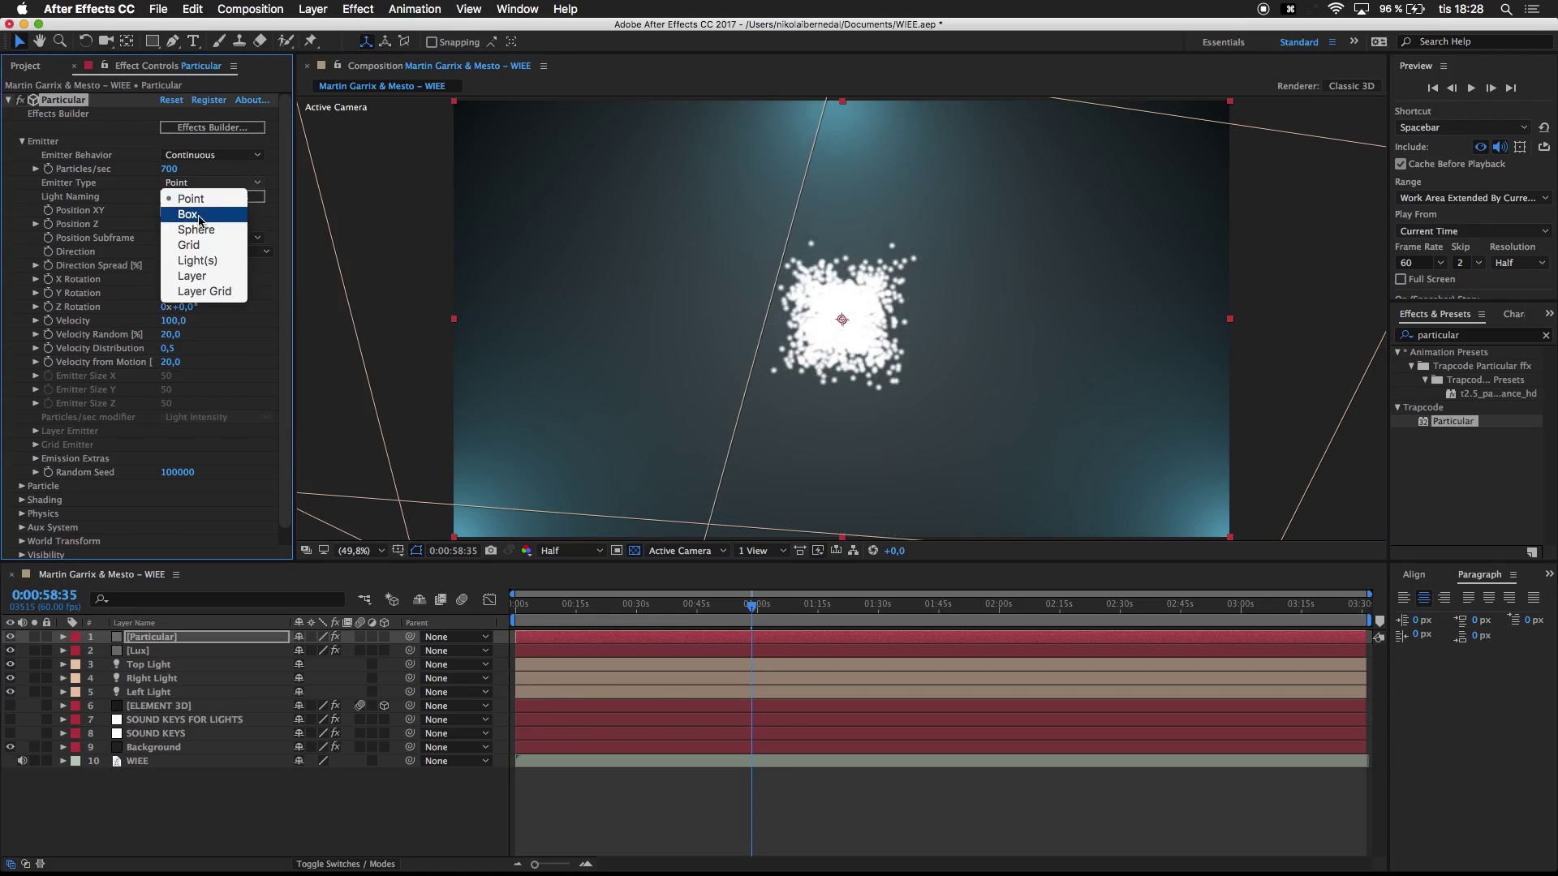
click(202, 211)
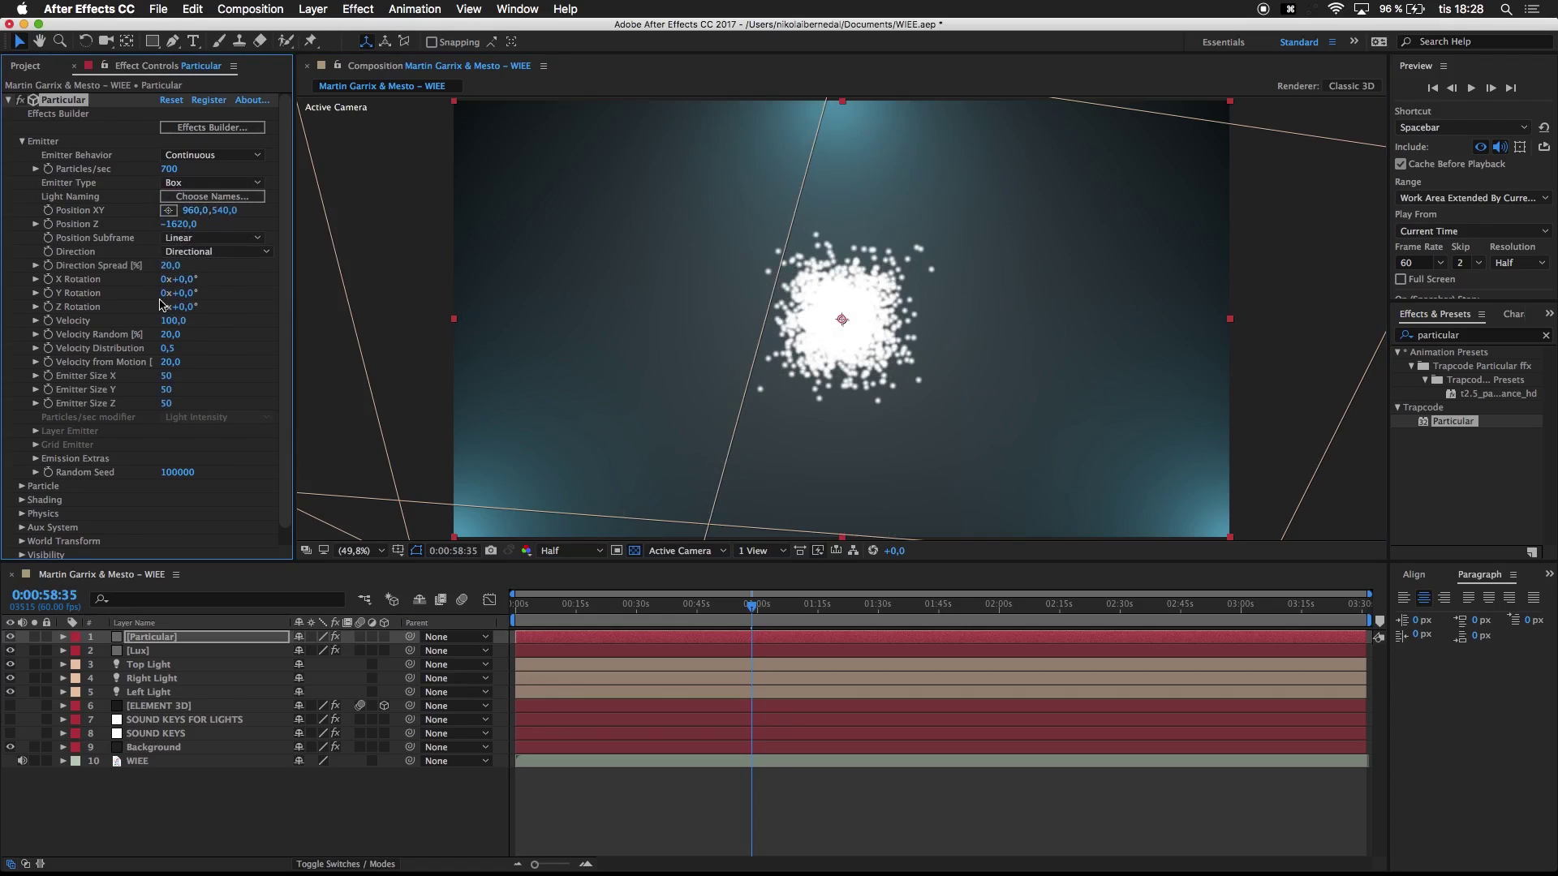
Step: Set Velocity 200, Velocity Random 100 and Emitter Size X, Y, Z to 2000
click(177, 321)
text(200)
key(Tab)
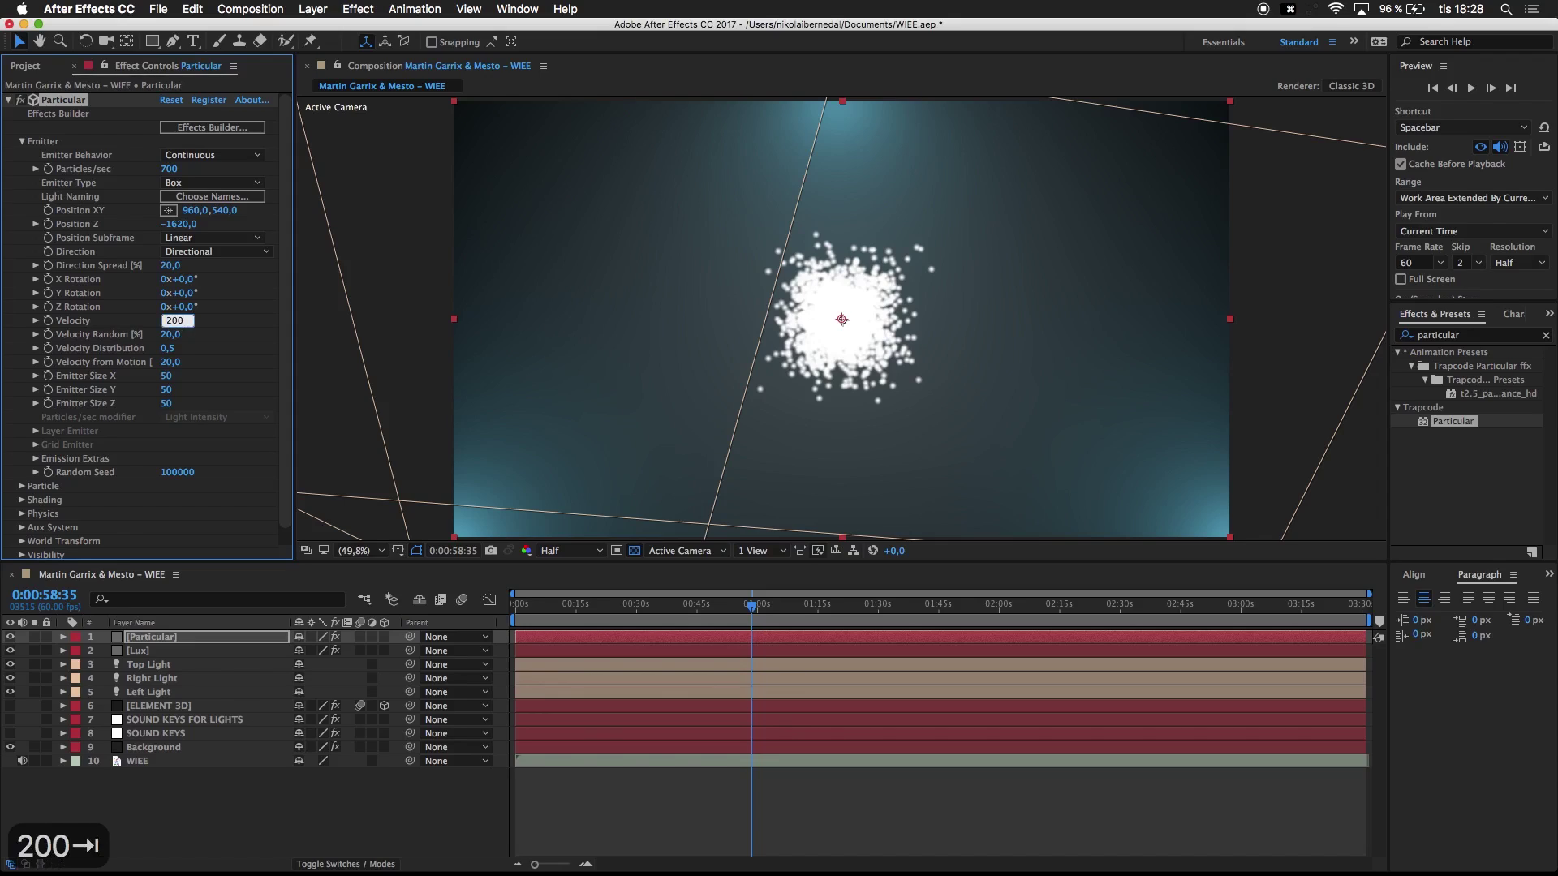
text(100)
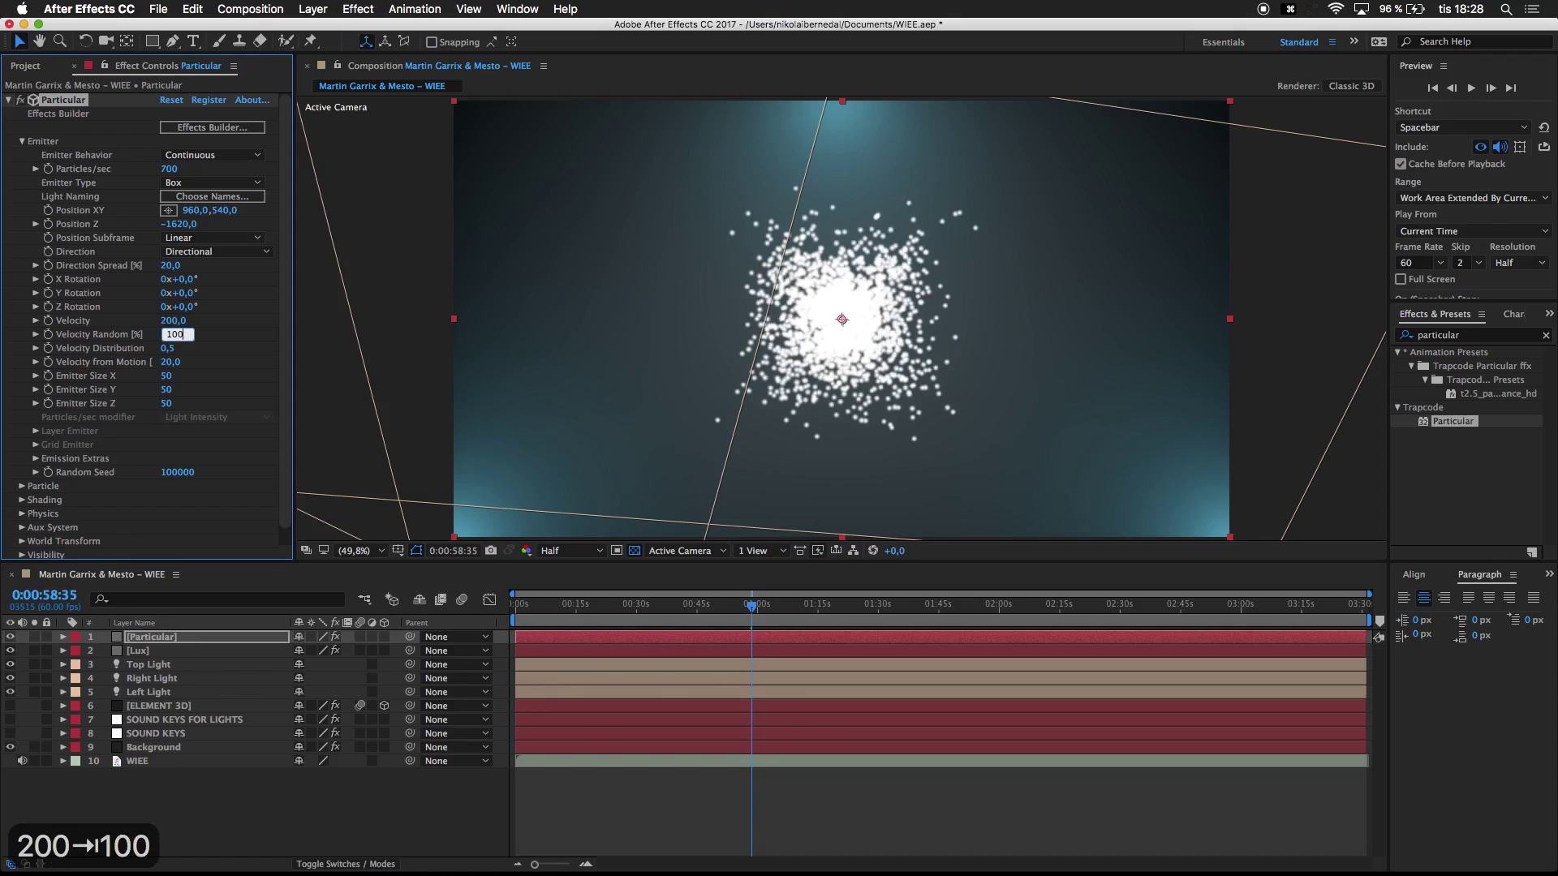
key(Tab)
key(Tab)
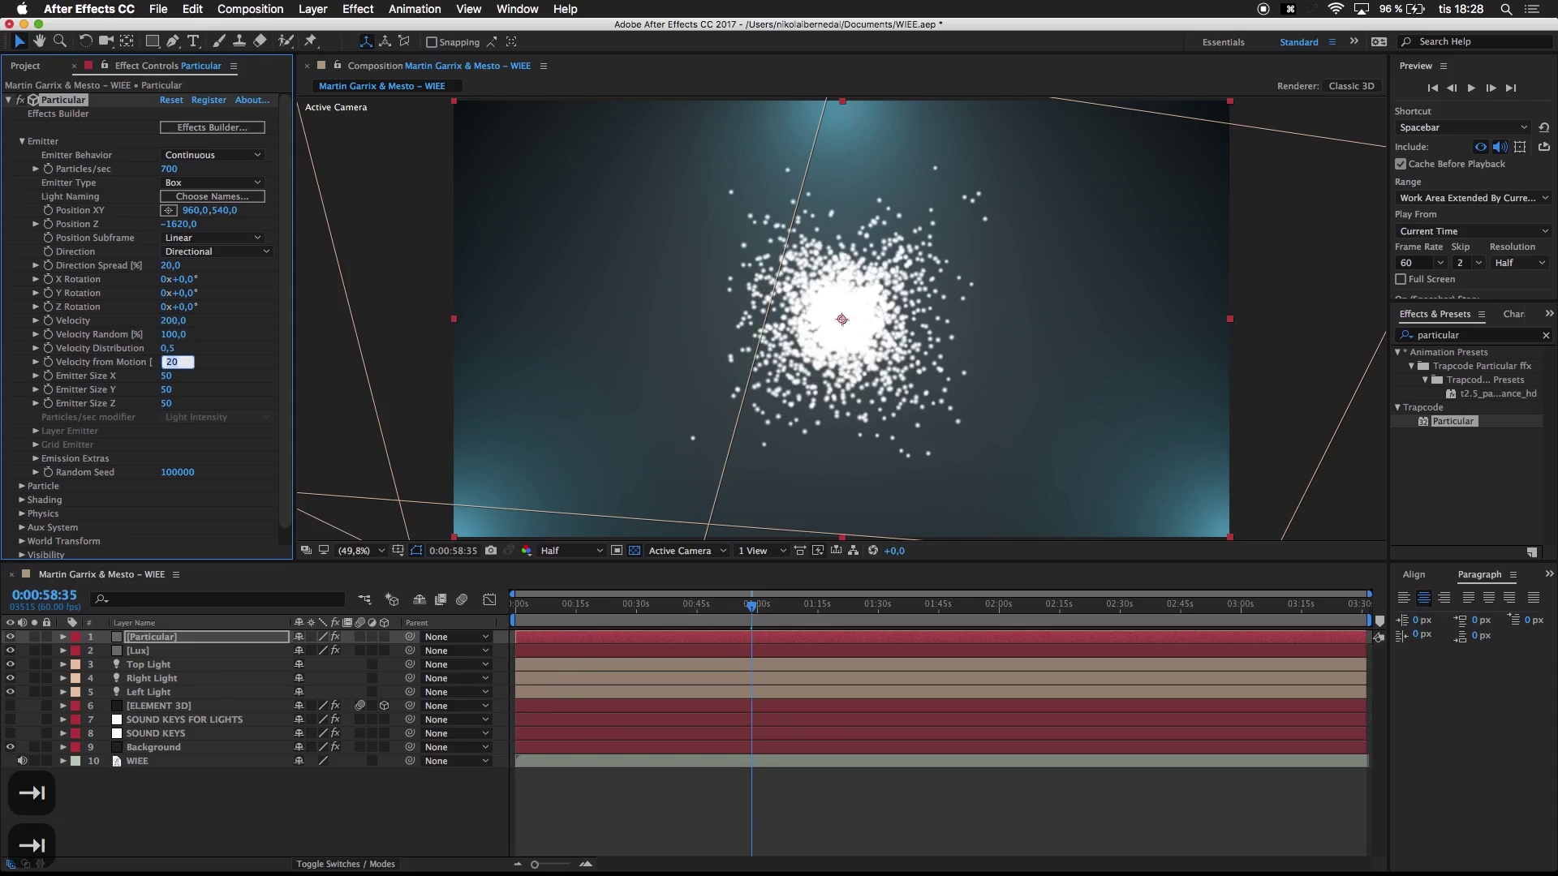
key(Tab)
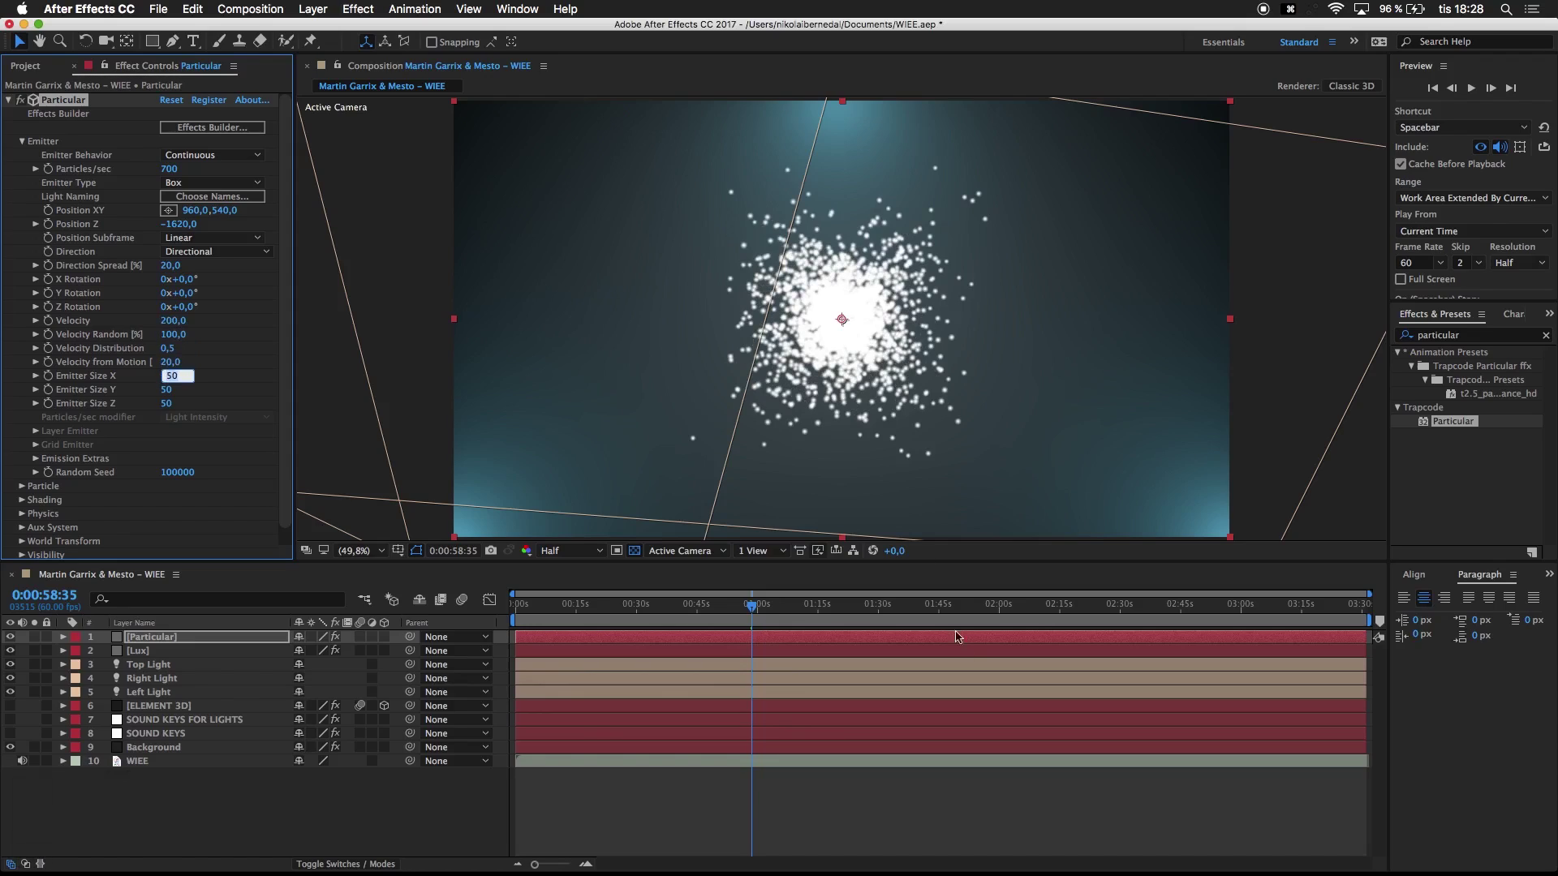
text(2000)
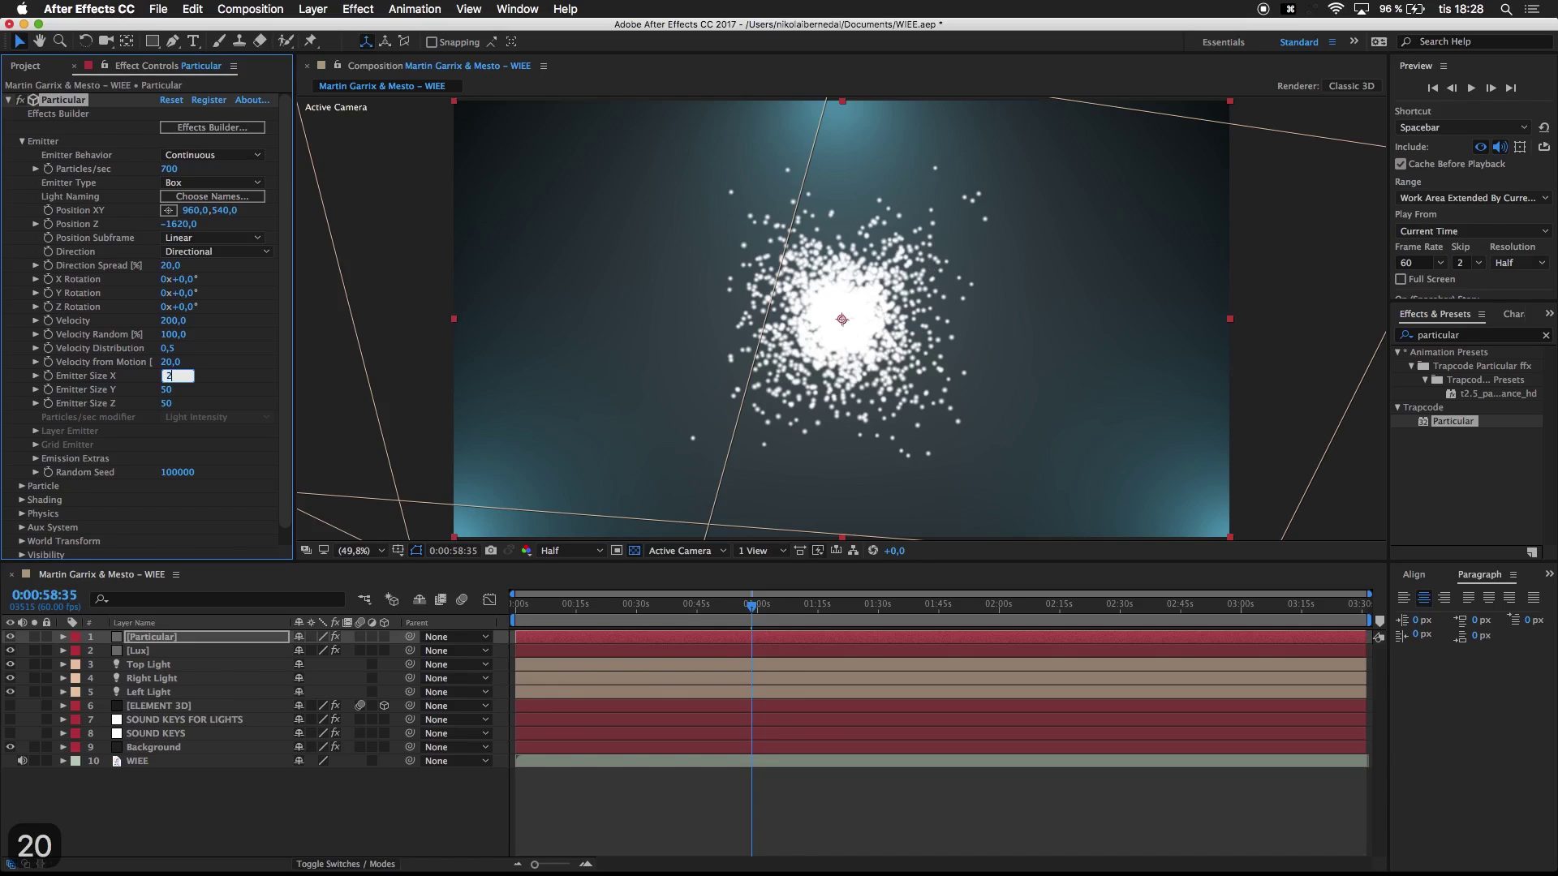
key(Tab)
text(2000)
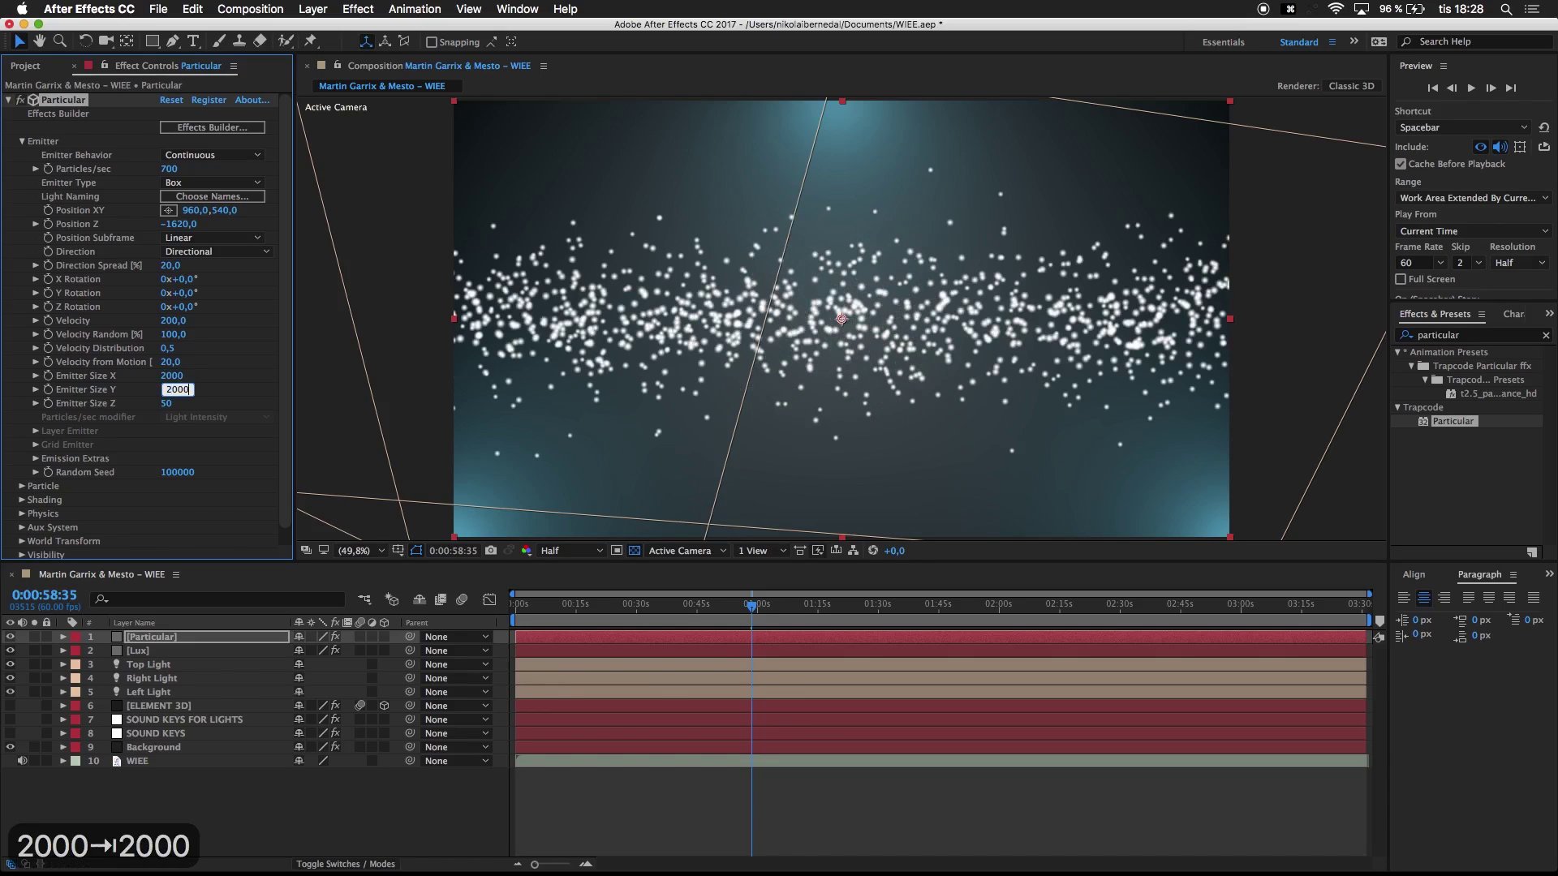
key(Tab)
text(2000)
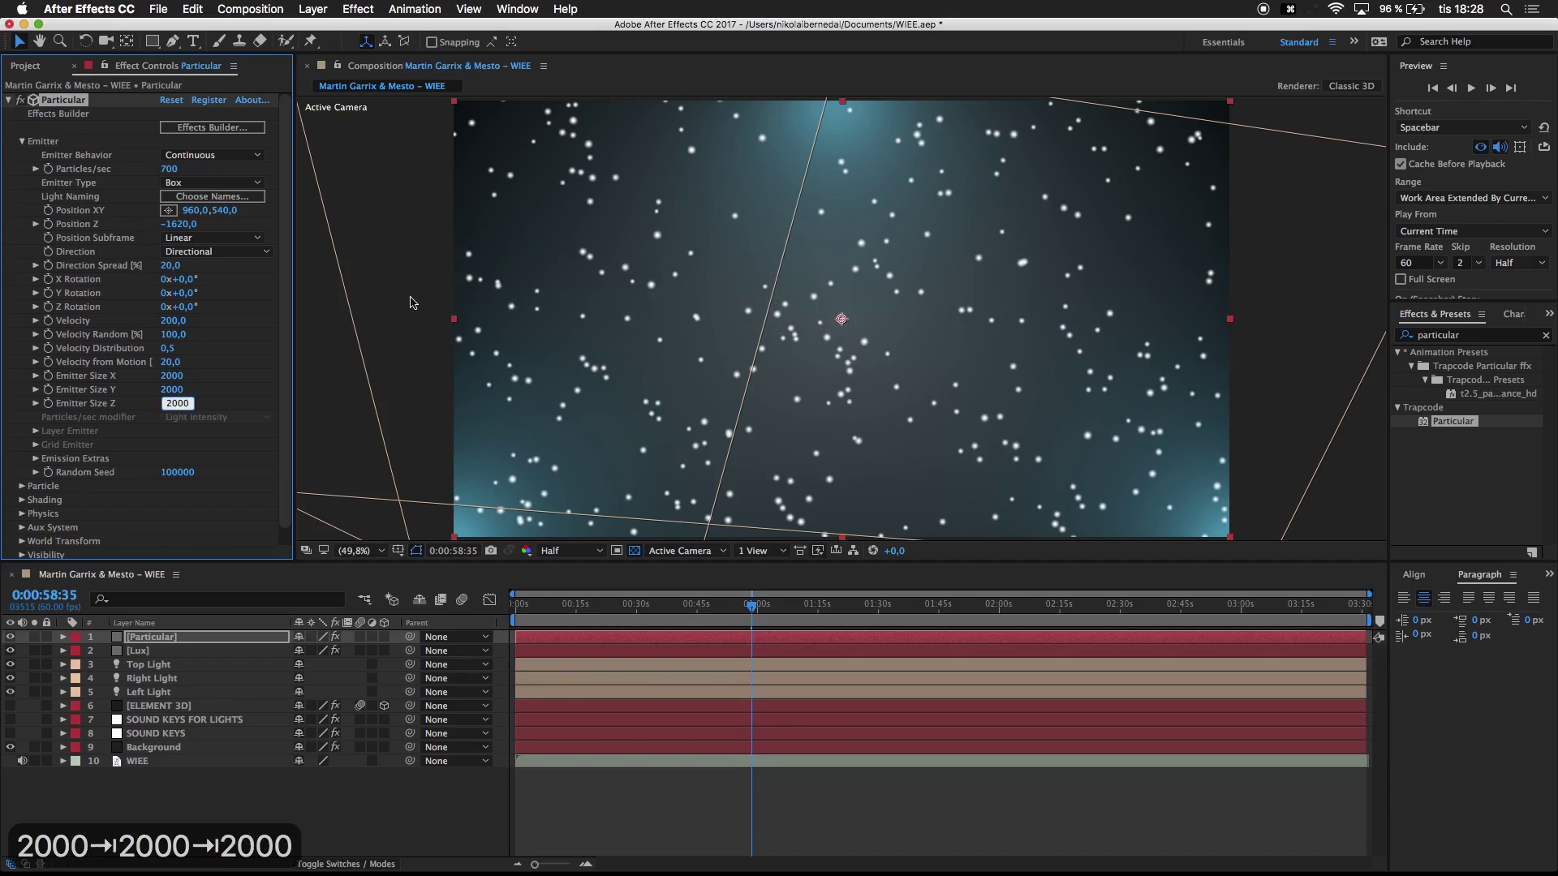
click(94, 417)
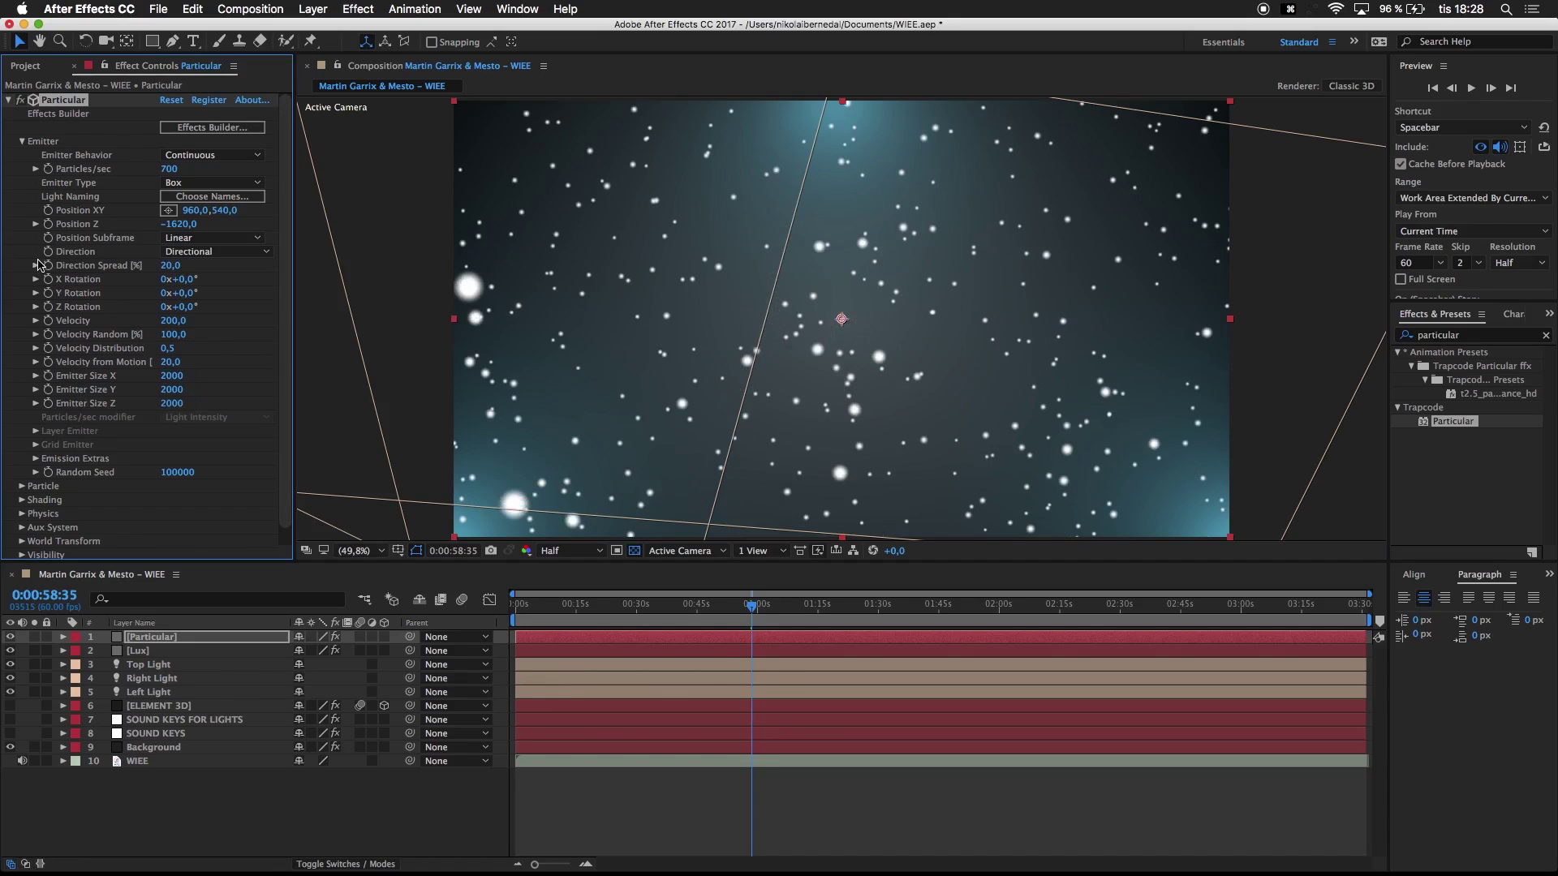
Step: Open the Particle group and set Life Random to 30%
click(22, 141)
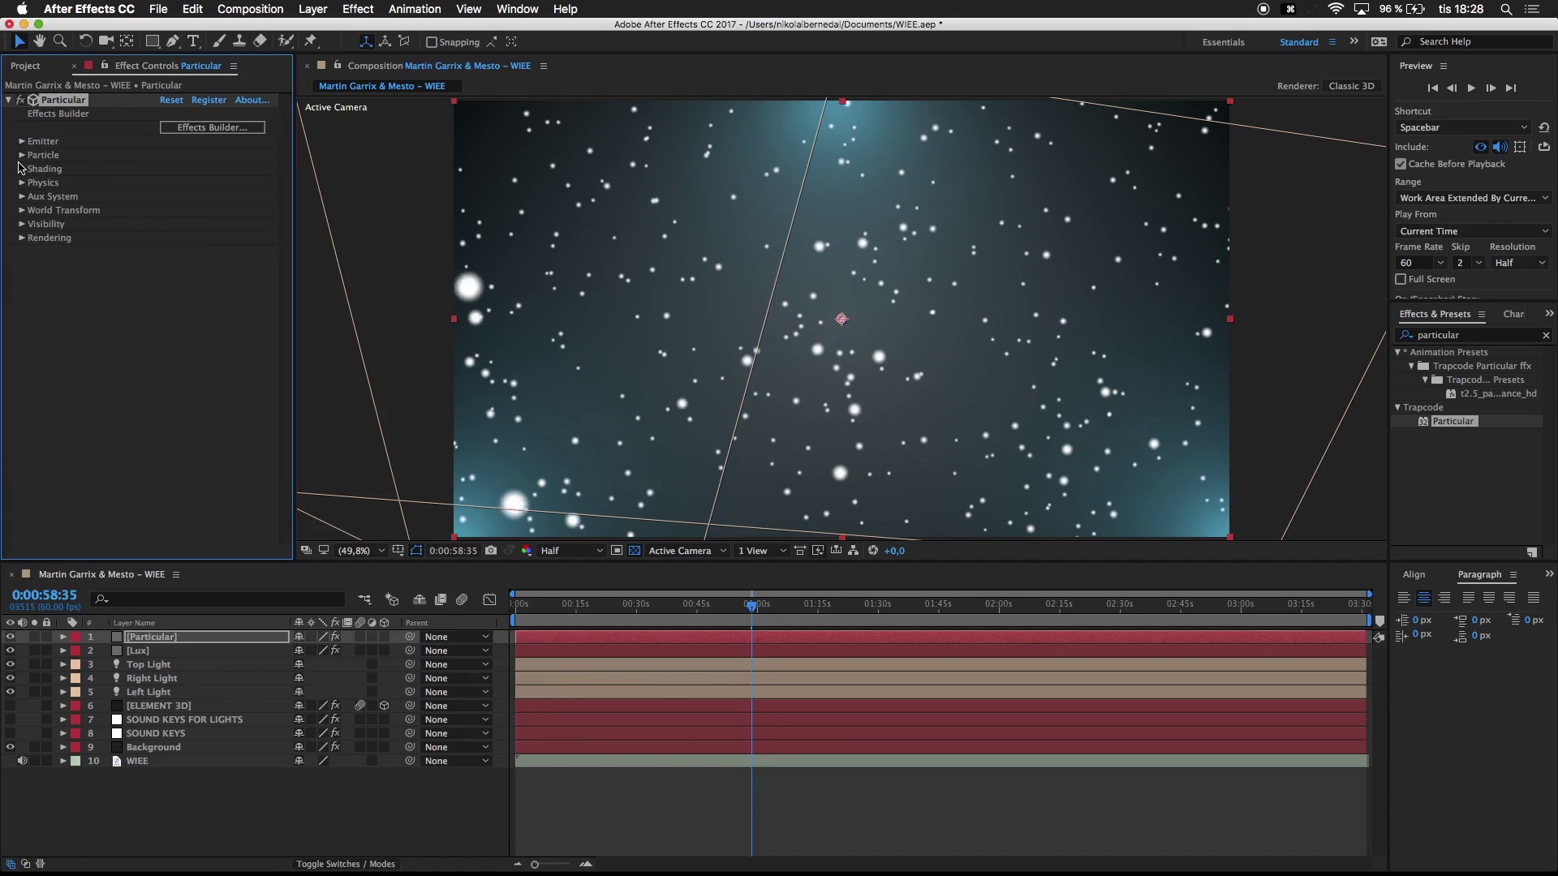
click(22, 169)
click(19, 156)
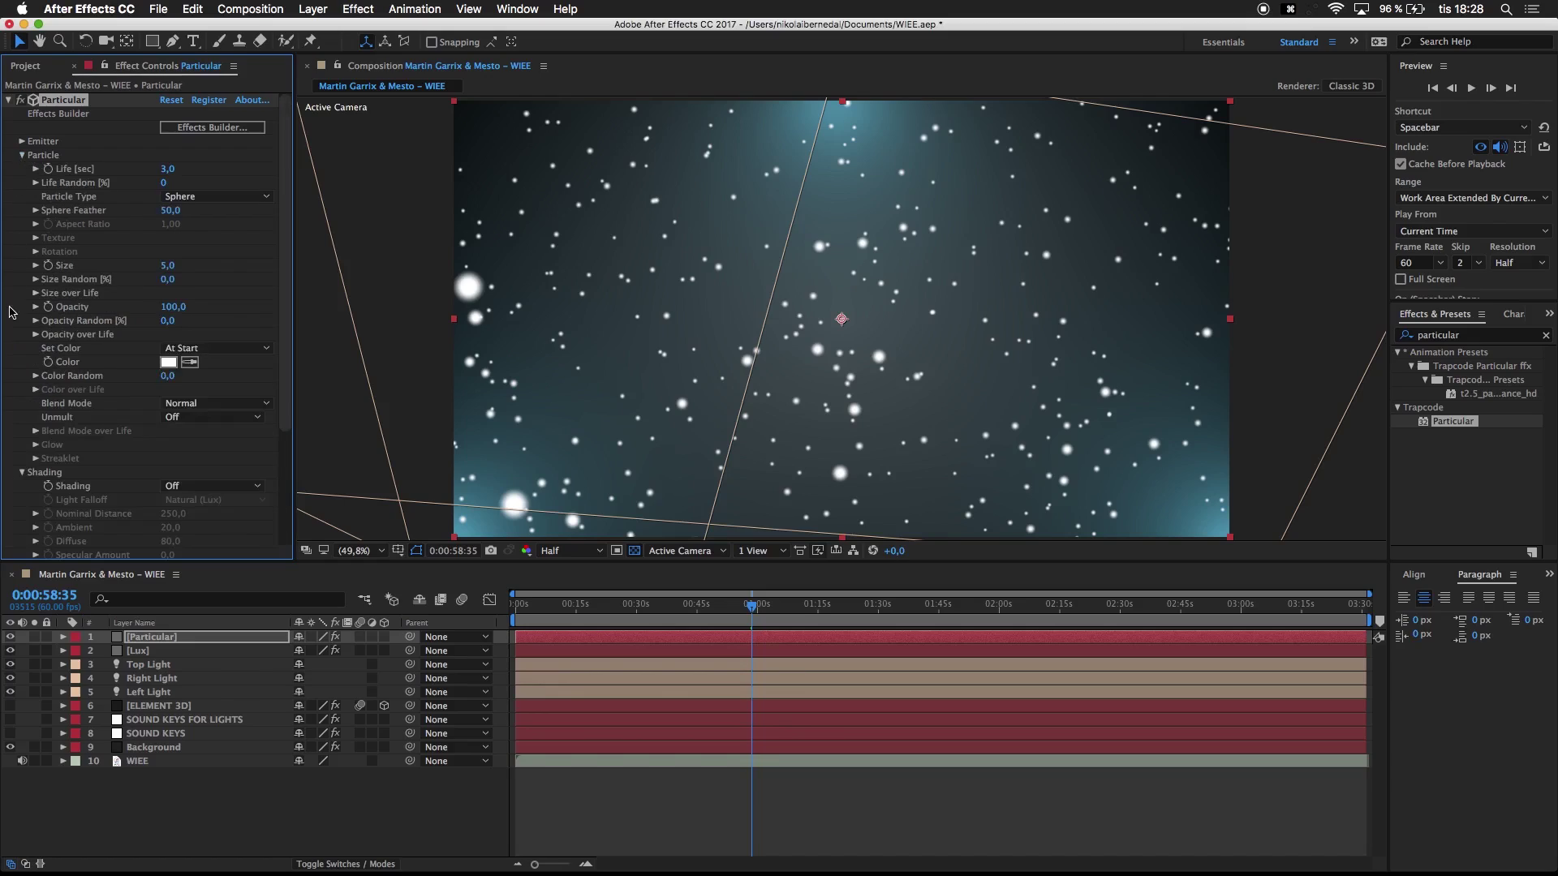
click(21, 473)
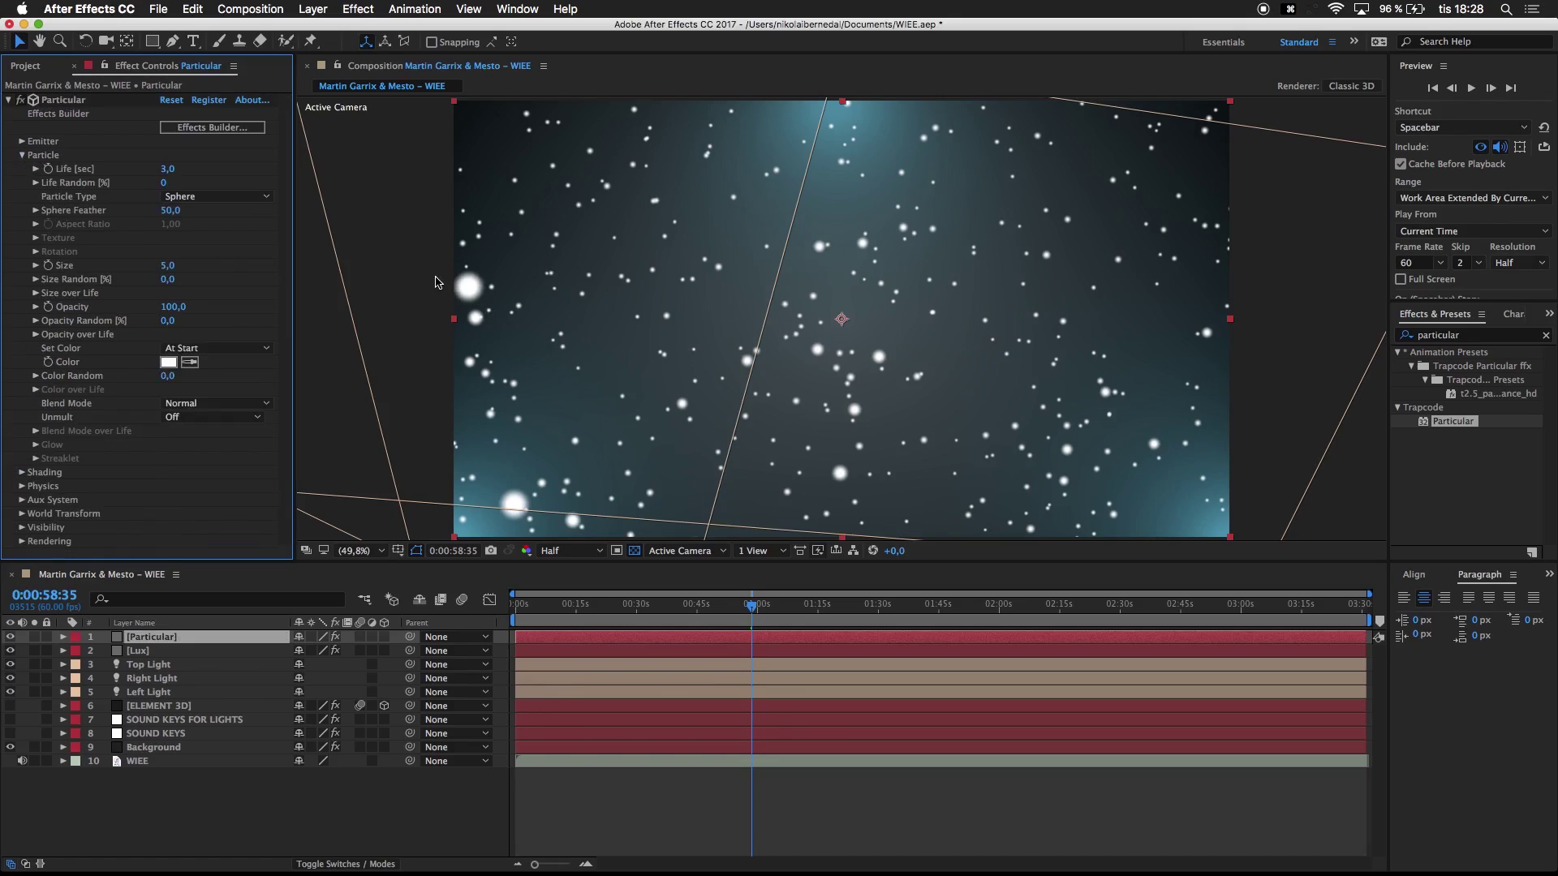
click(164, 183)
text(30)
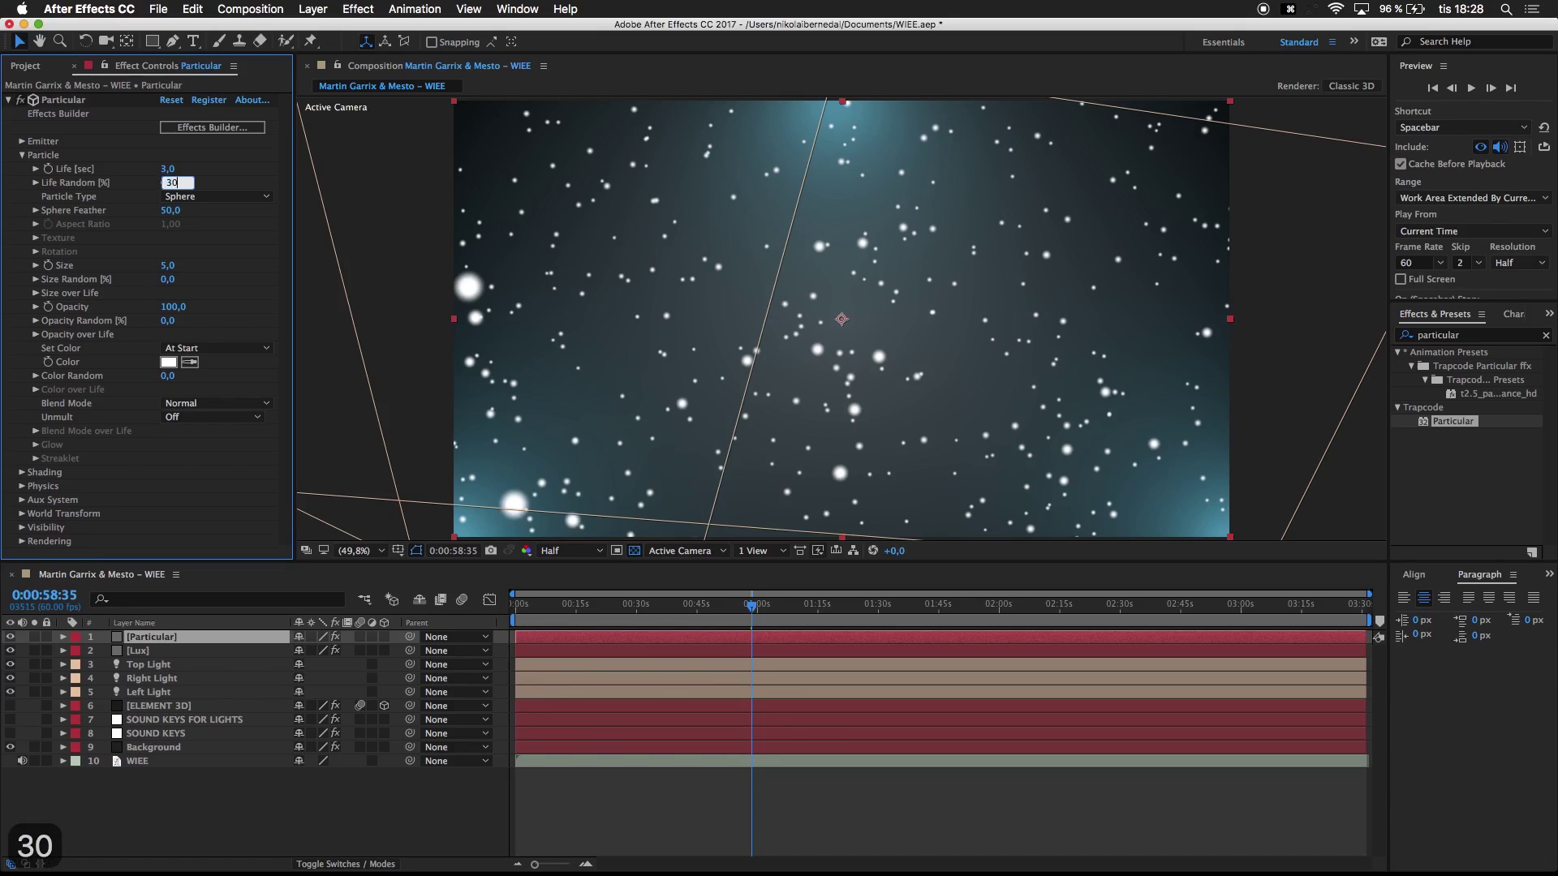
click(127, 226)
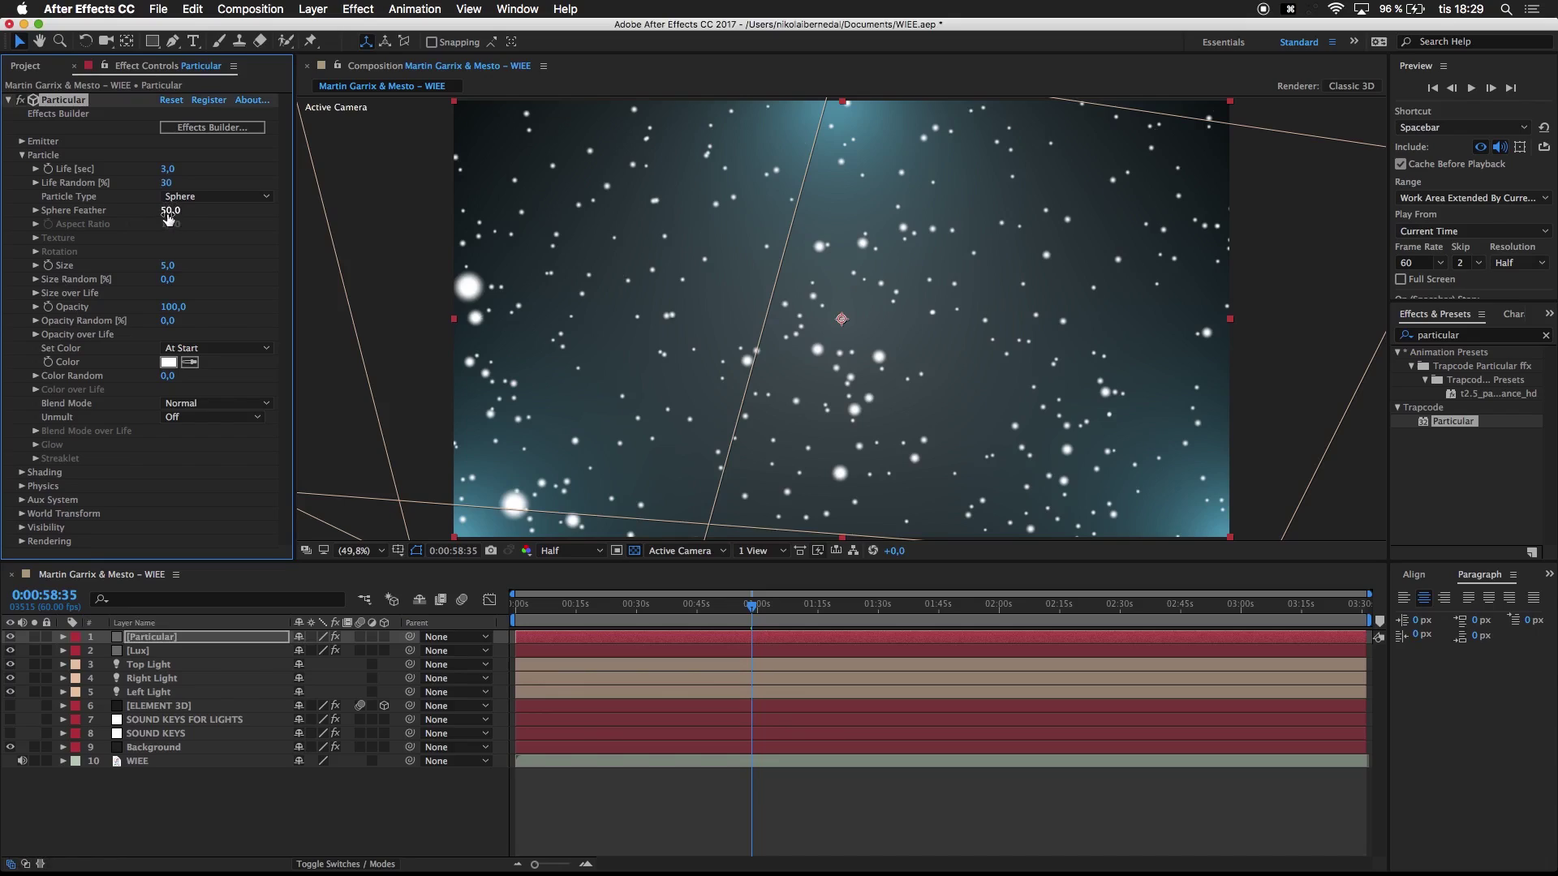
Step: Set particle Size to 2.5 and Size Random to 10%, then collapse the group
click(167, 265)
text(2,5)
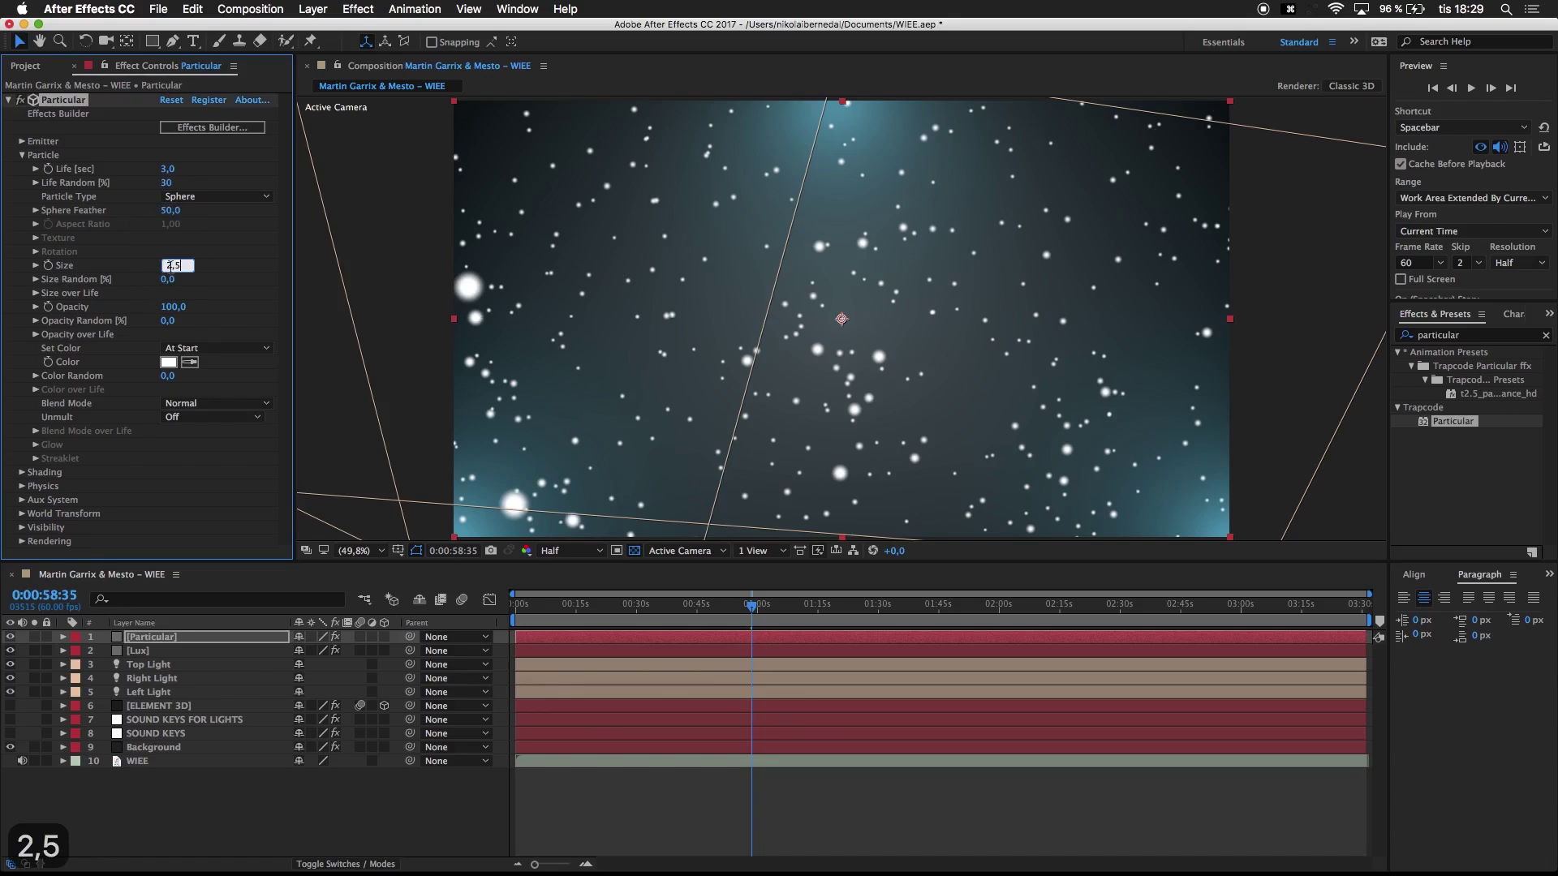
click(218, 265)
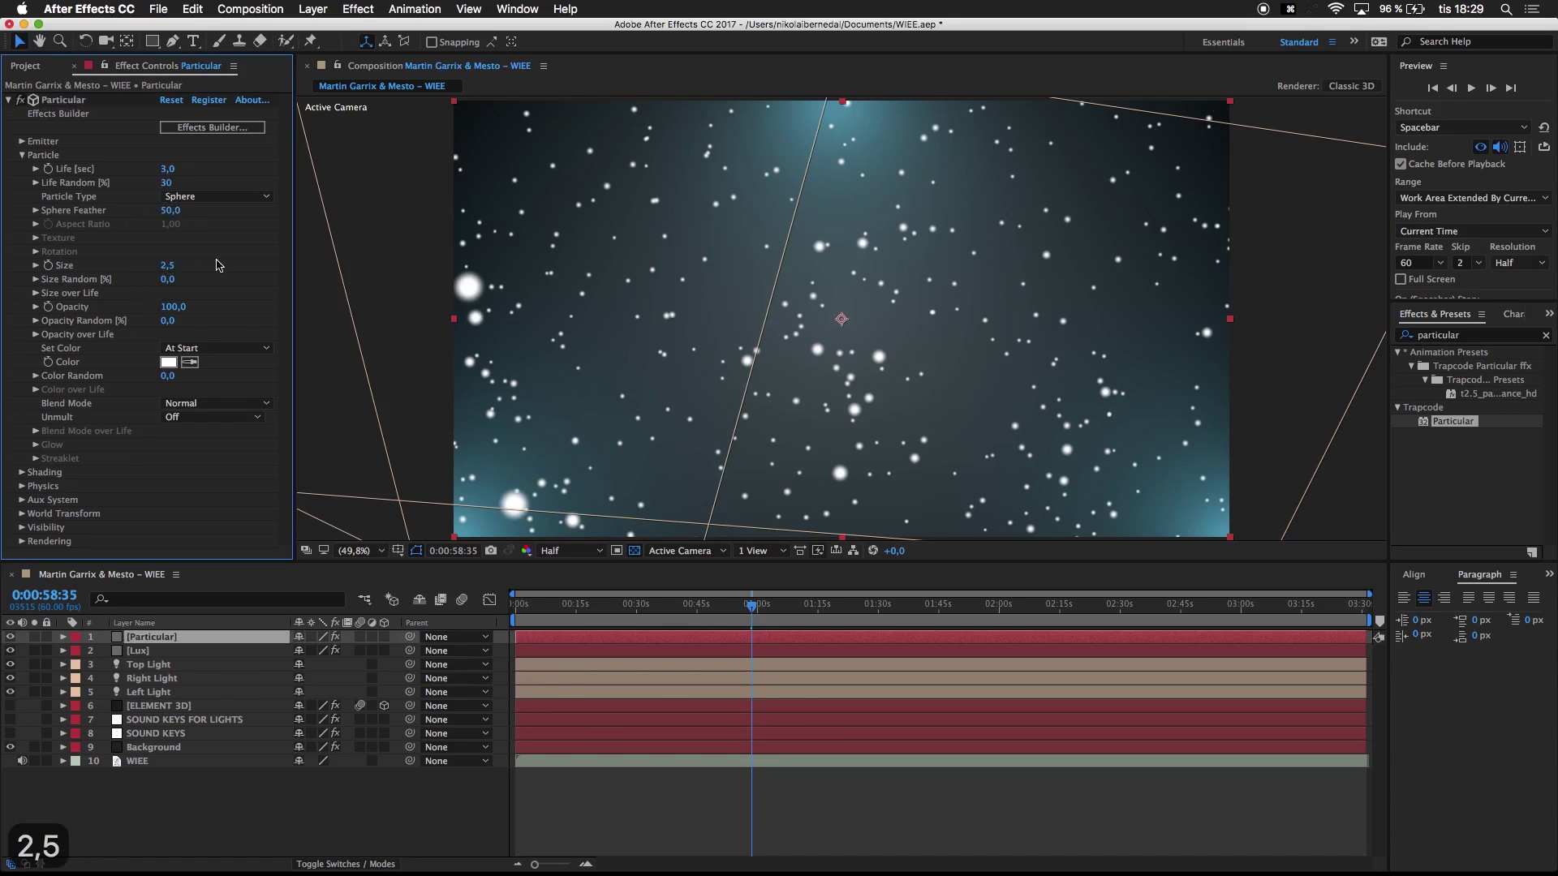
click(168, 279)
text(100)
key(BackSpace)
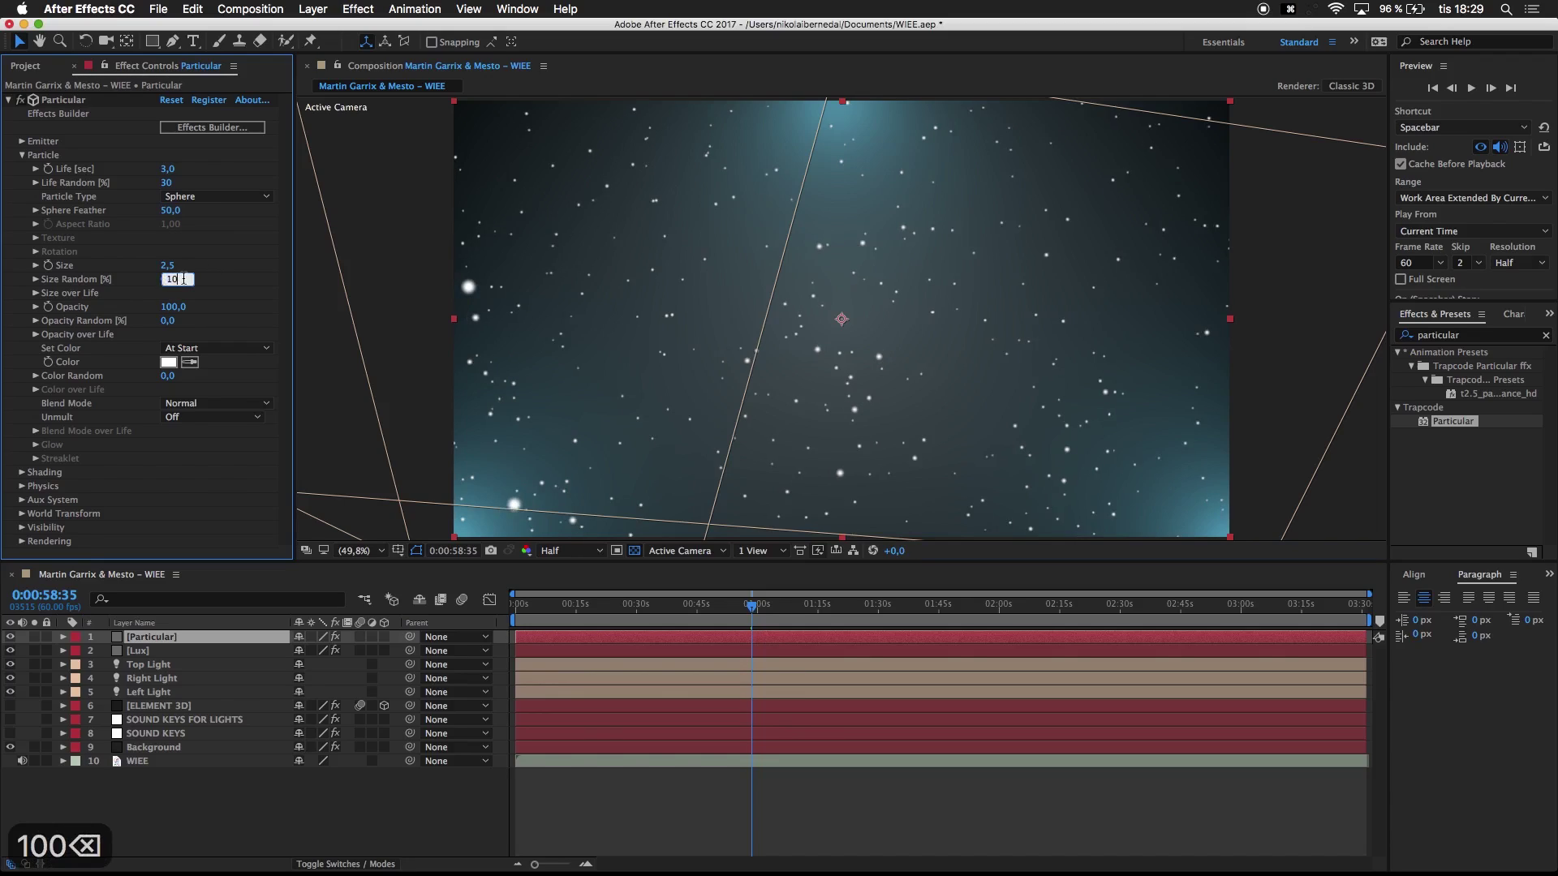
click(208, 279)
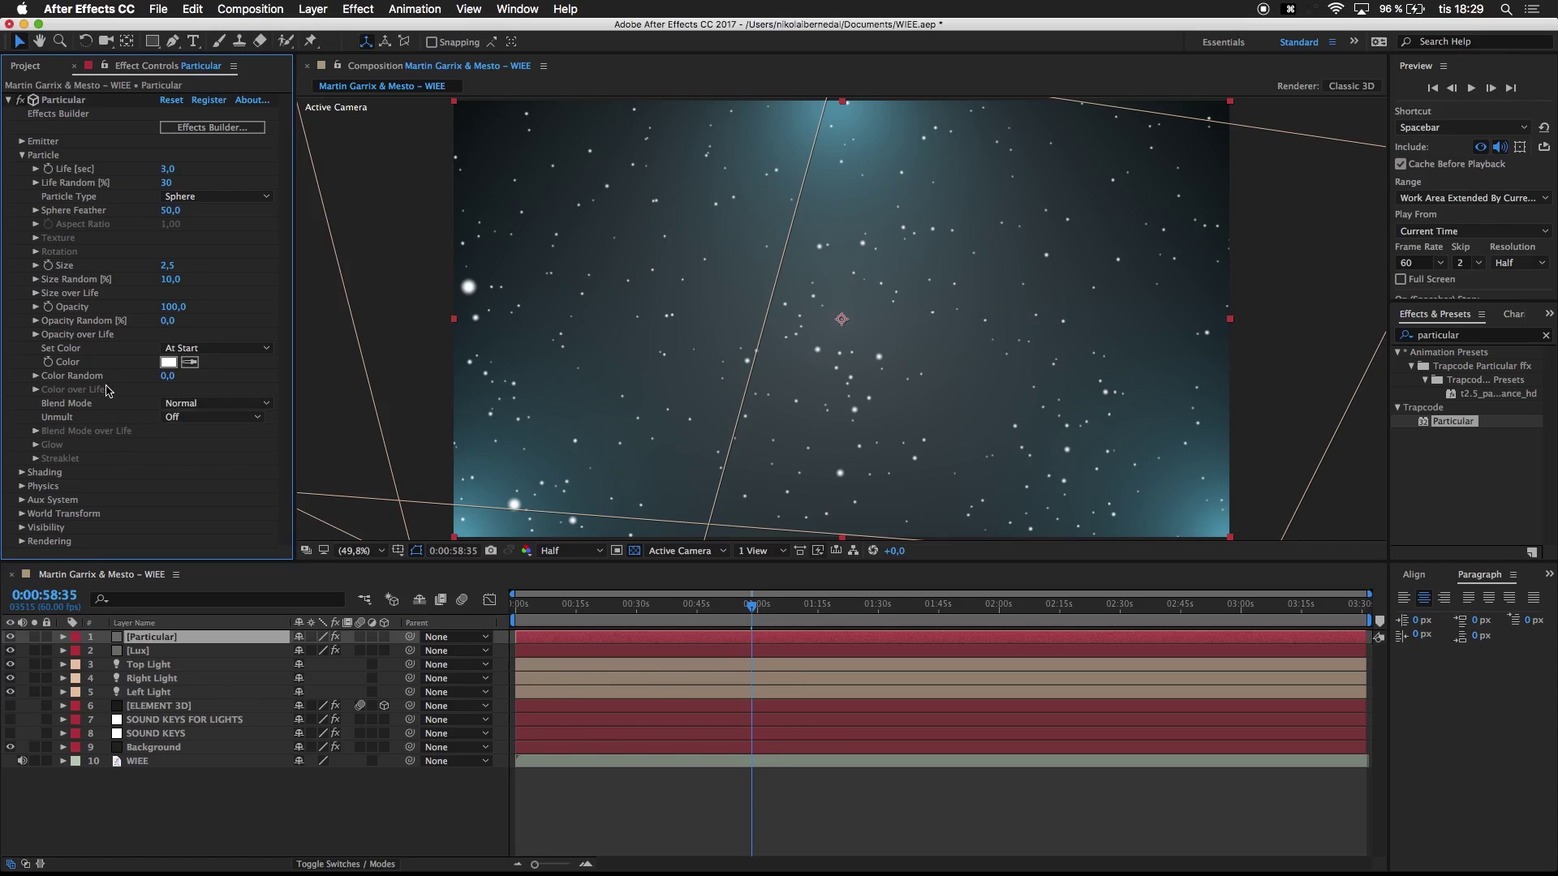
click(22, 155)
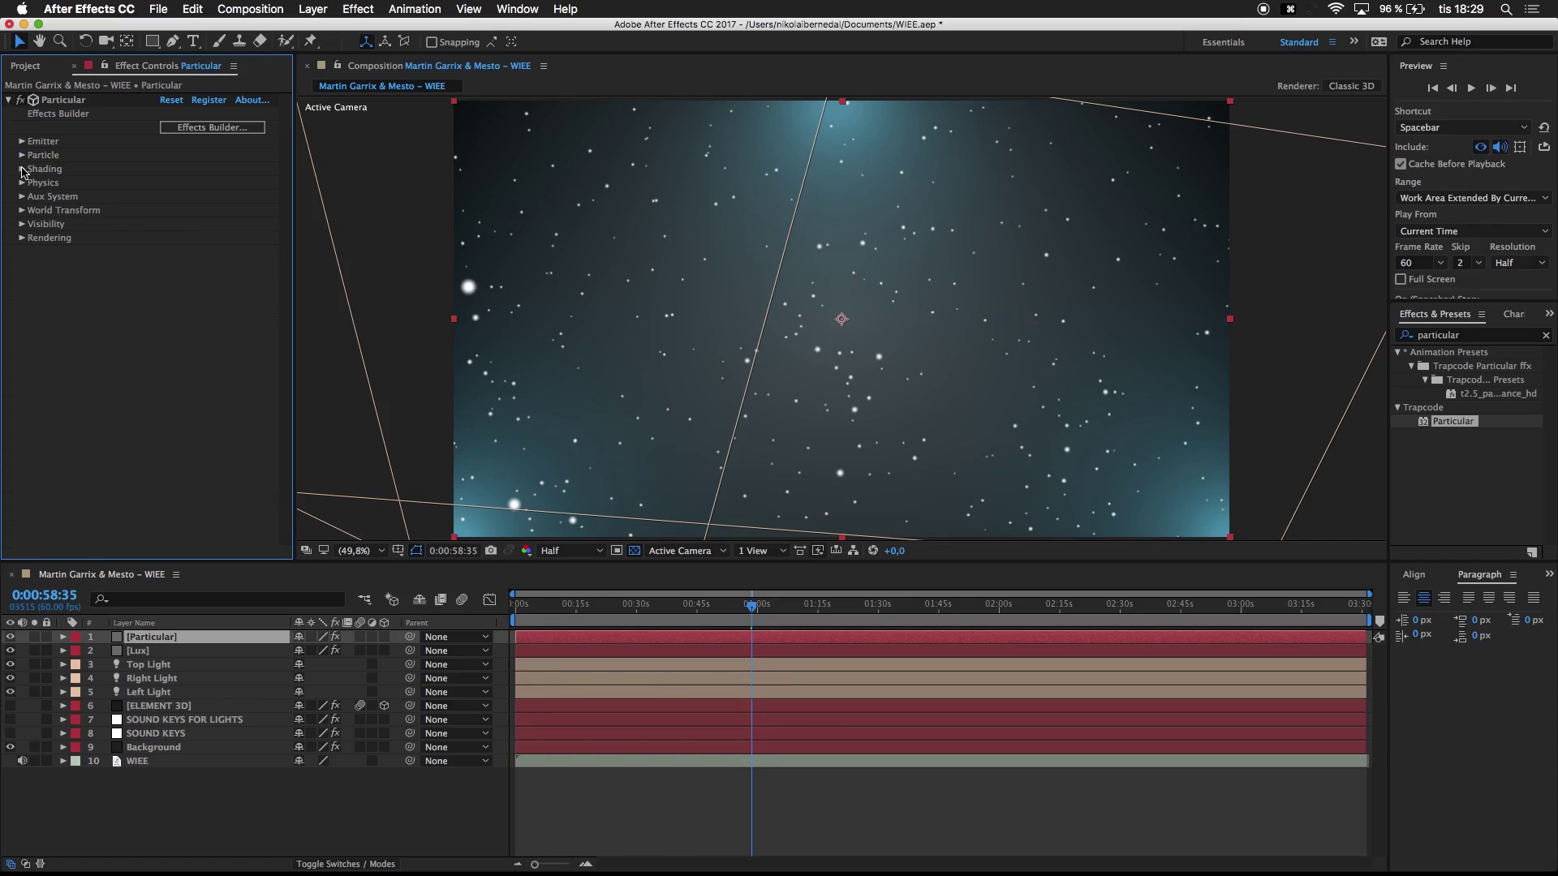
Step: Set Particular's Physics > Air Wind Z to -1500, then collapse Physics
click(22, 183)
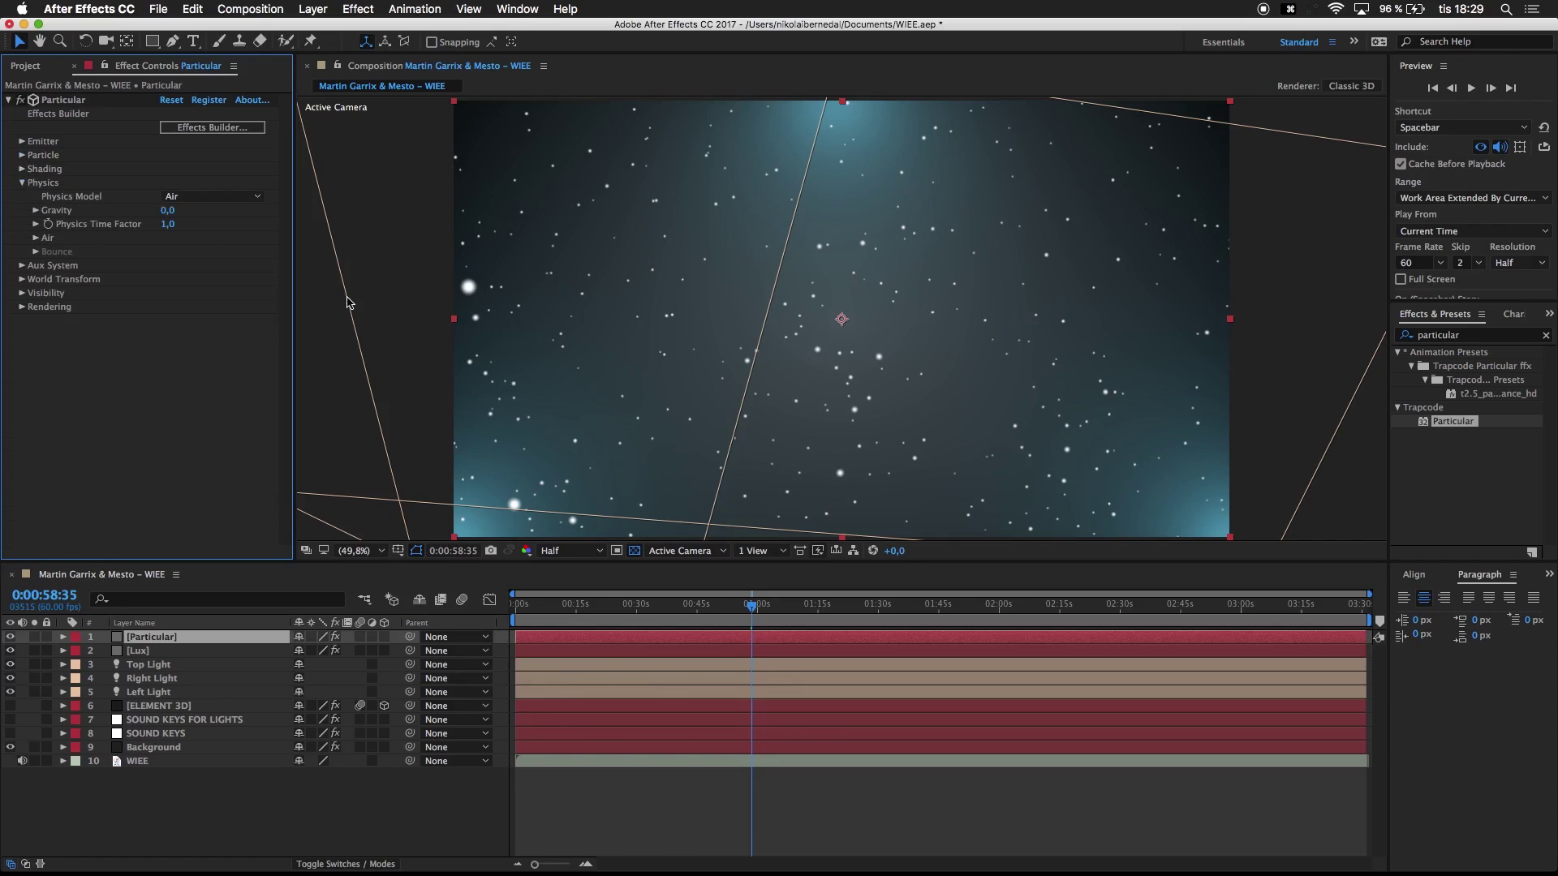
click(34, 239)
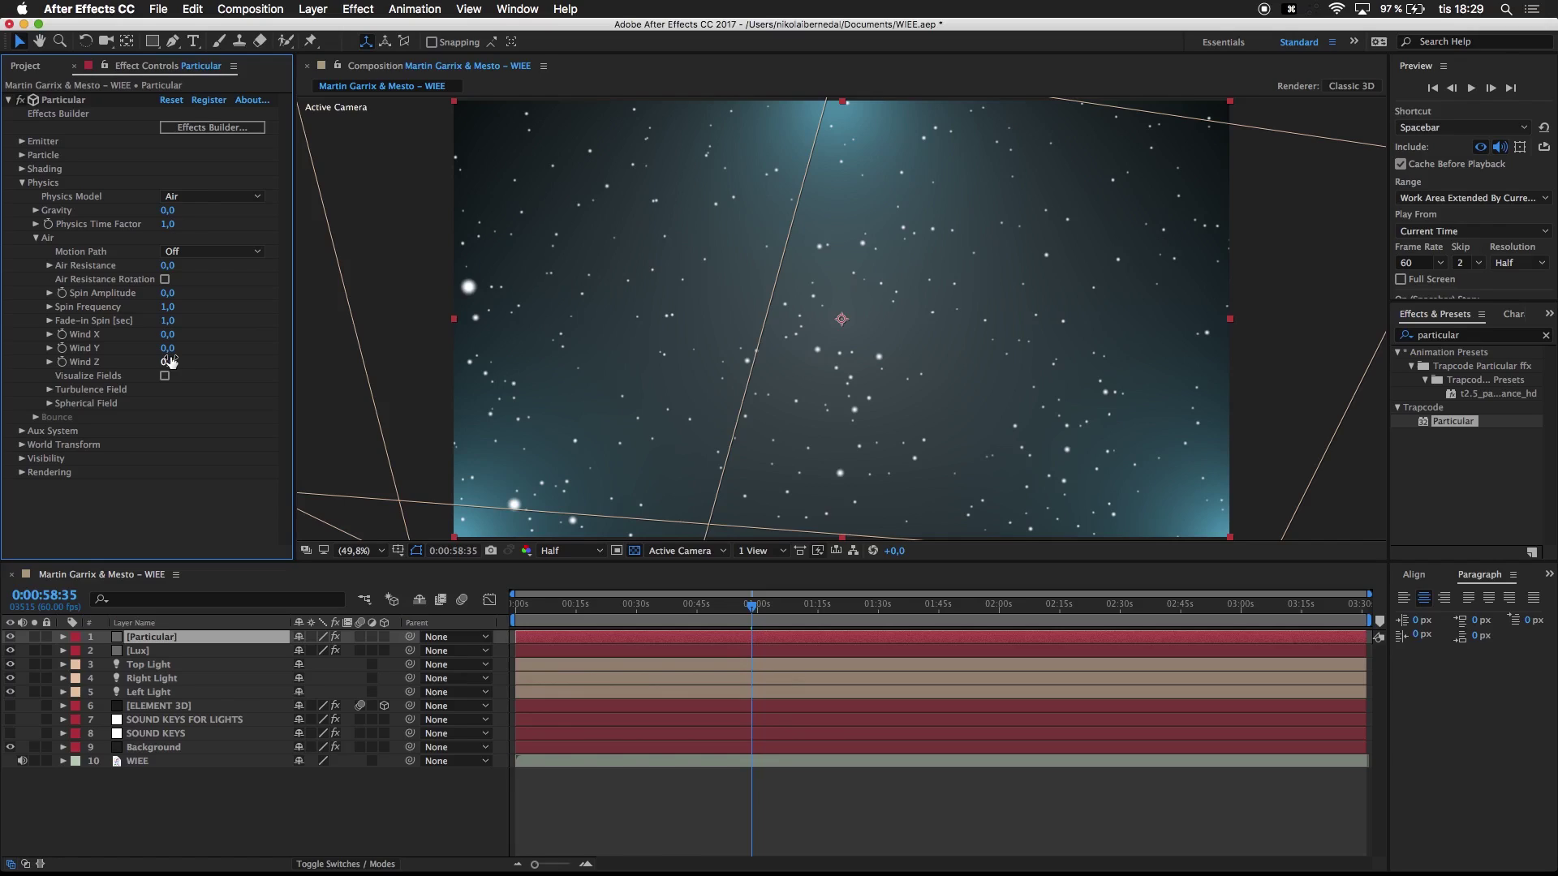
drag(168, 362, 57, 356)
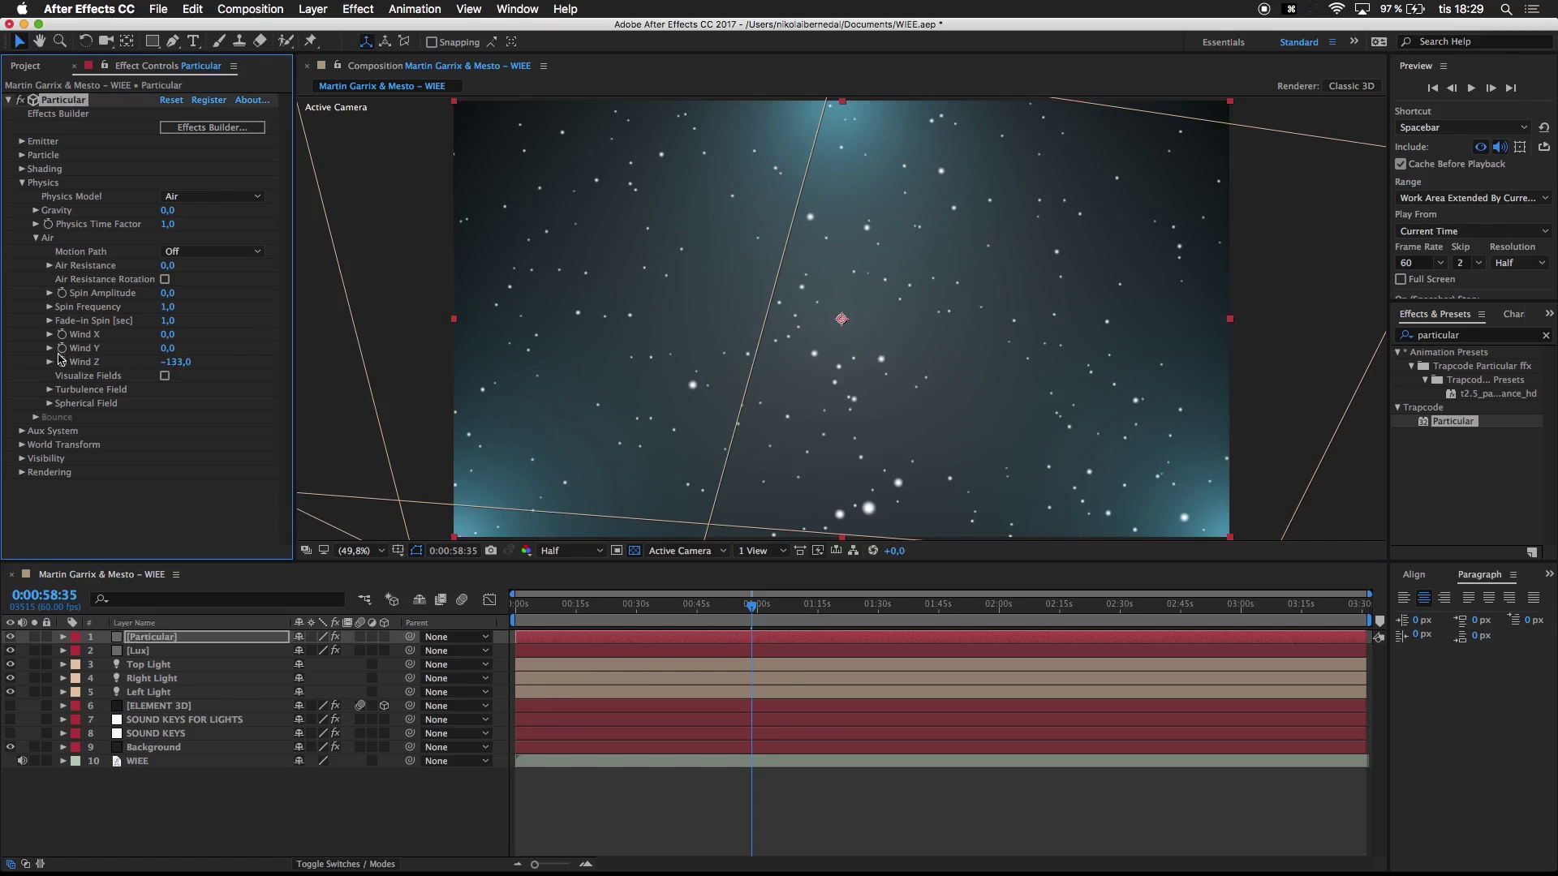
click(176, 363)
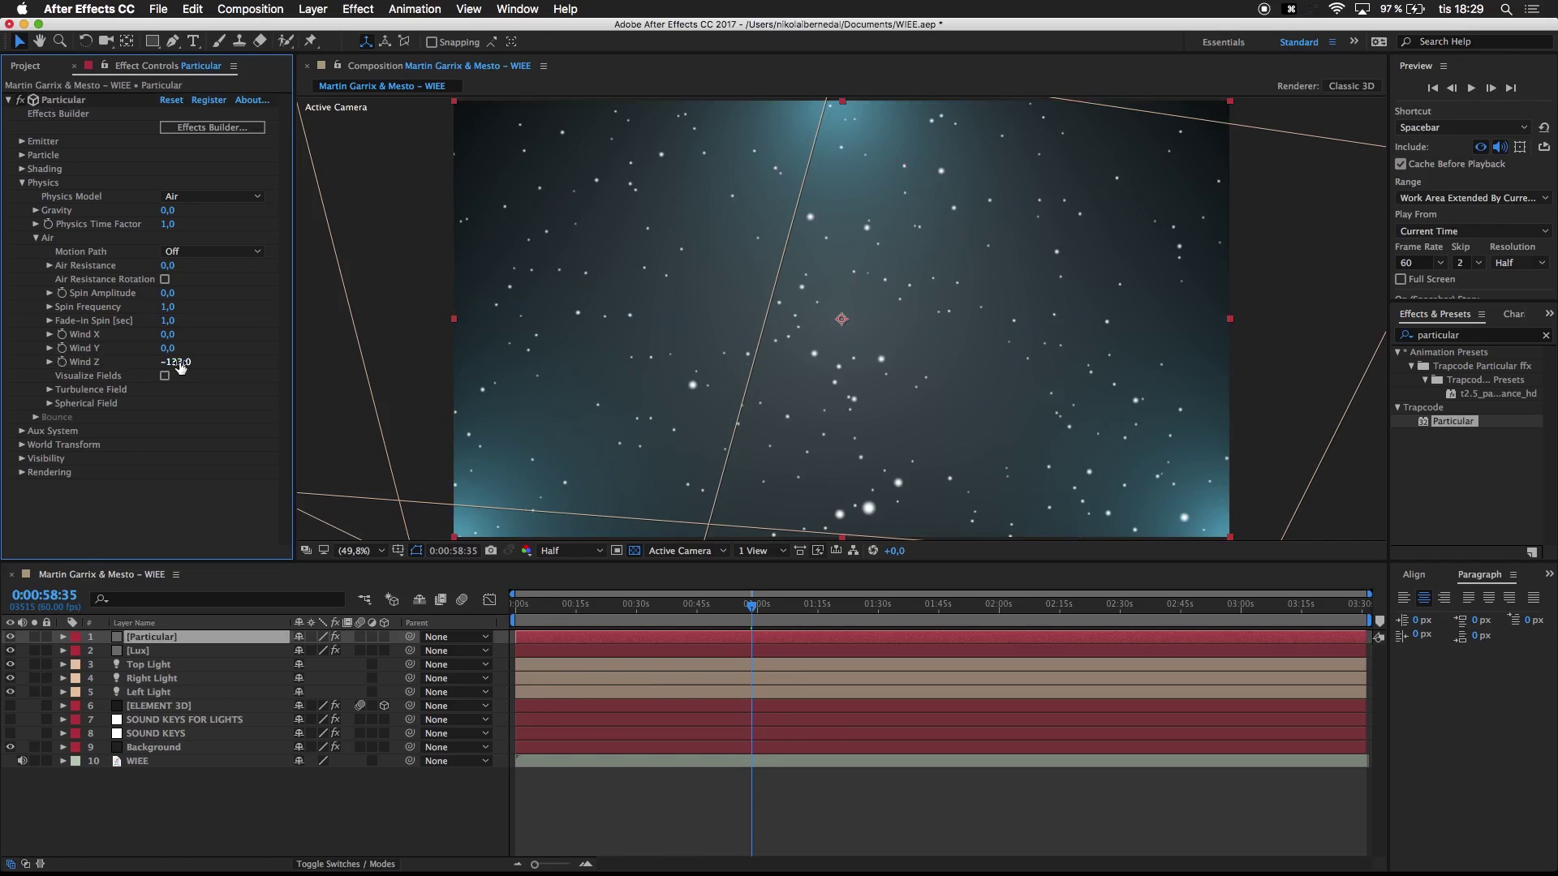
drag(180, 368, 172, 367)
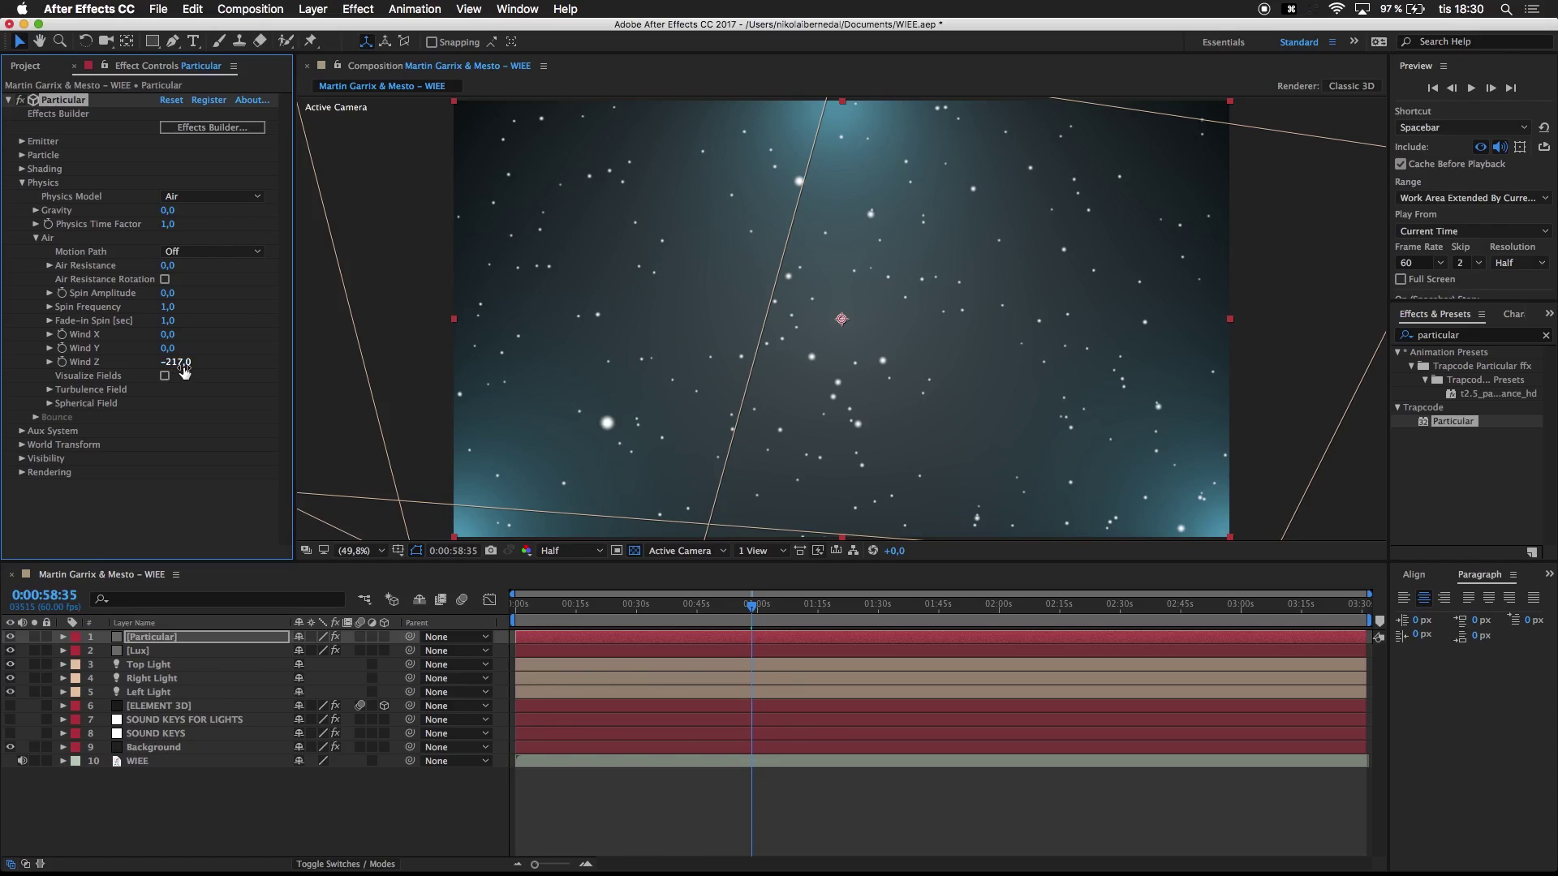
click(181, 365)
text(-1500)
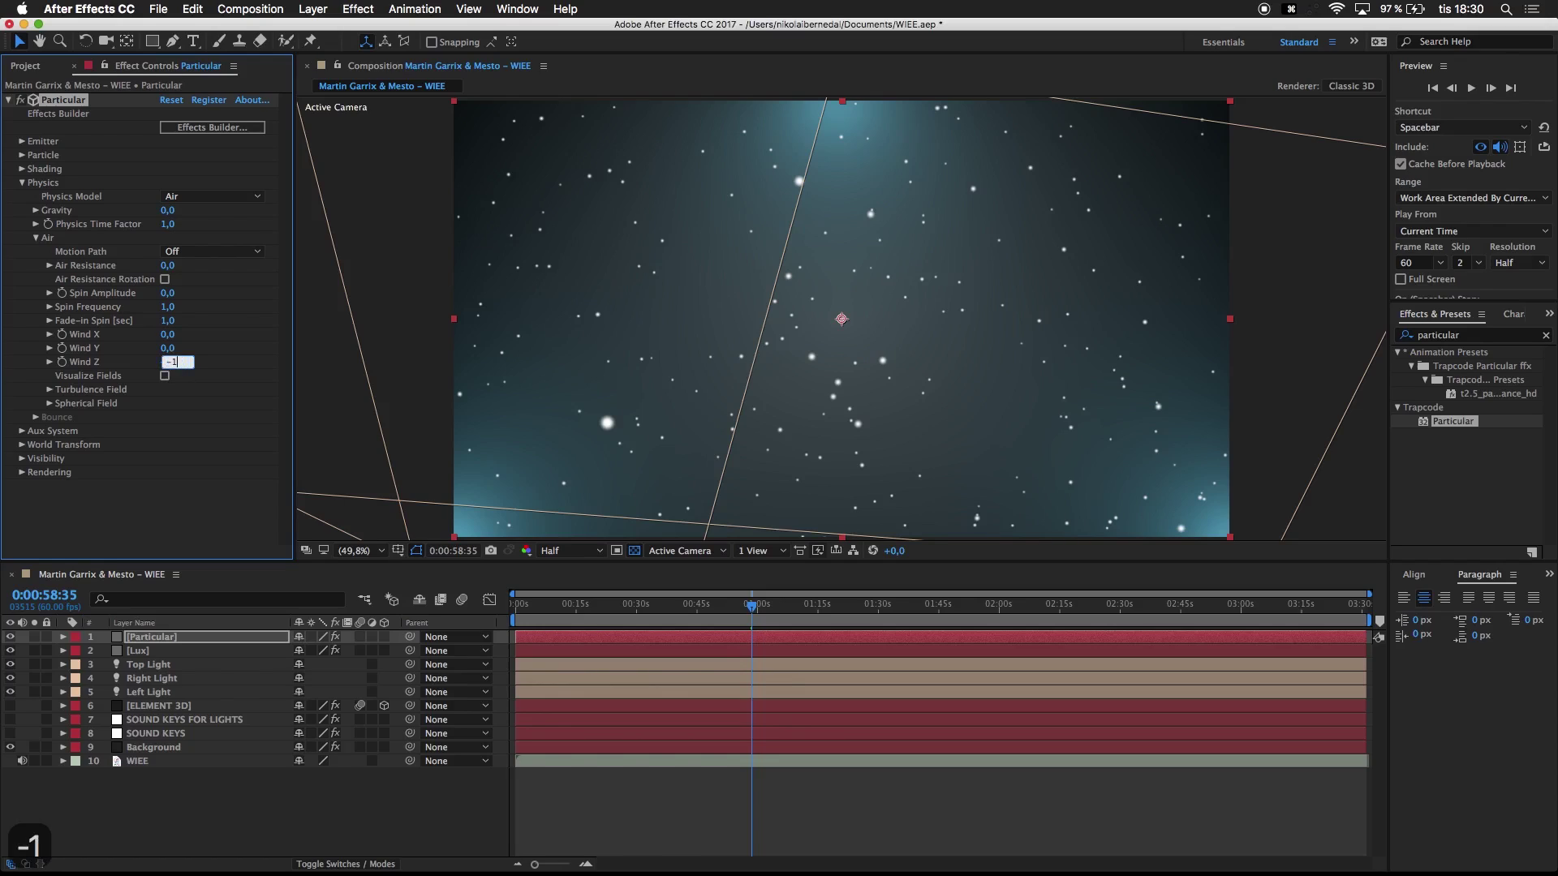
click(208, 421)
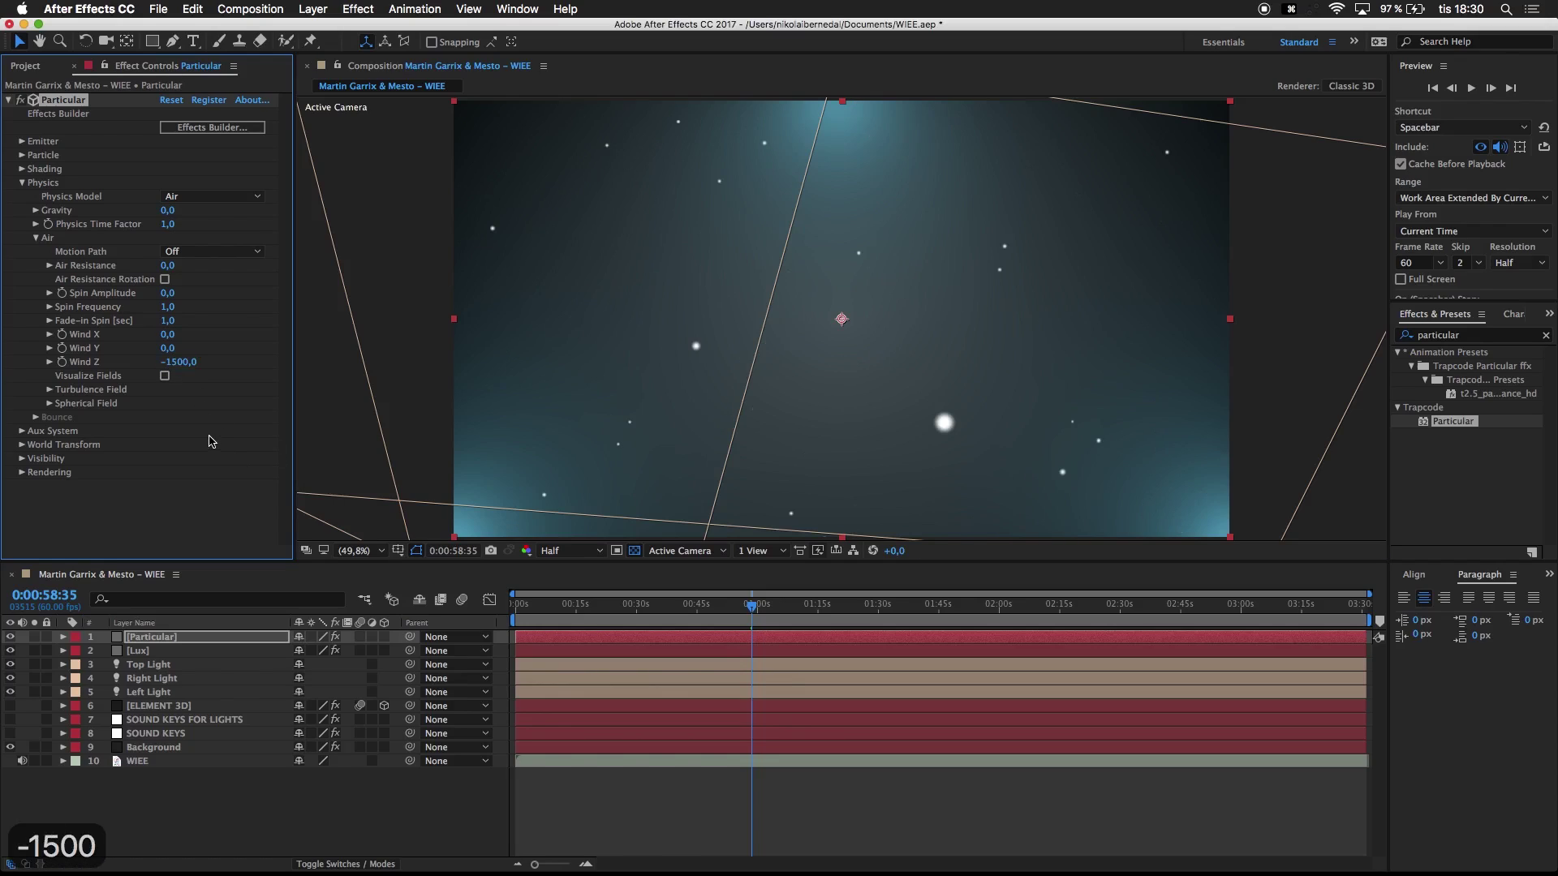
click(776, 606)
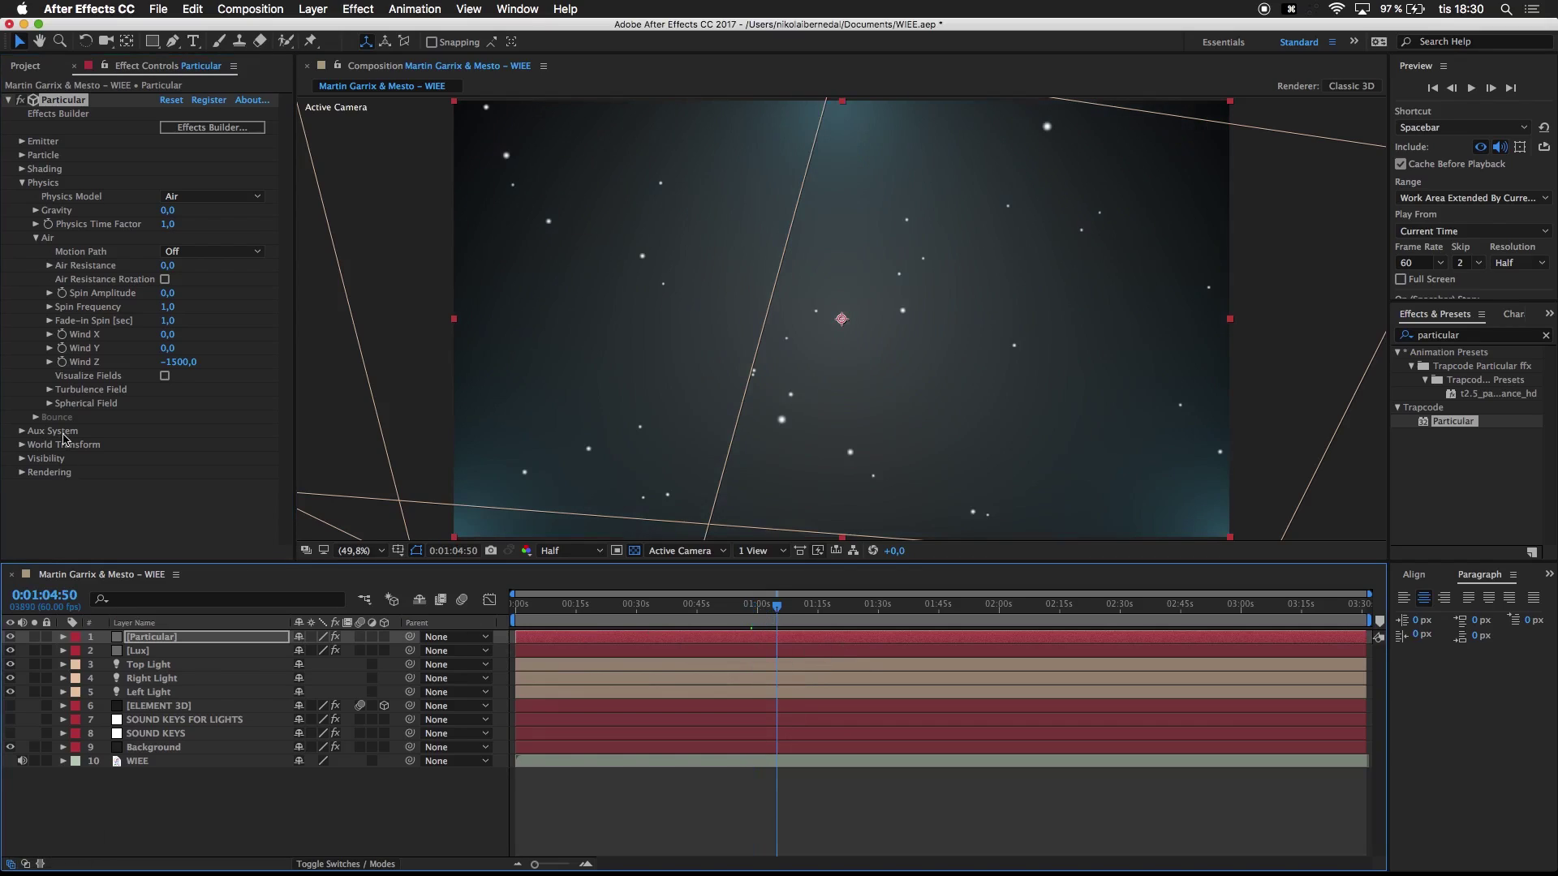
click(23, 184)
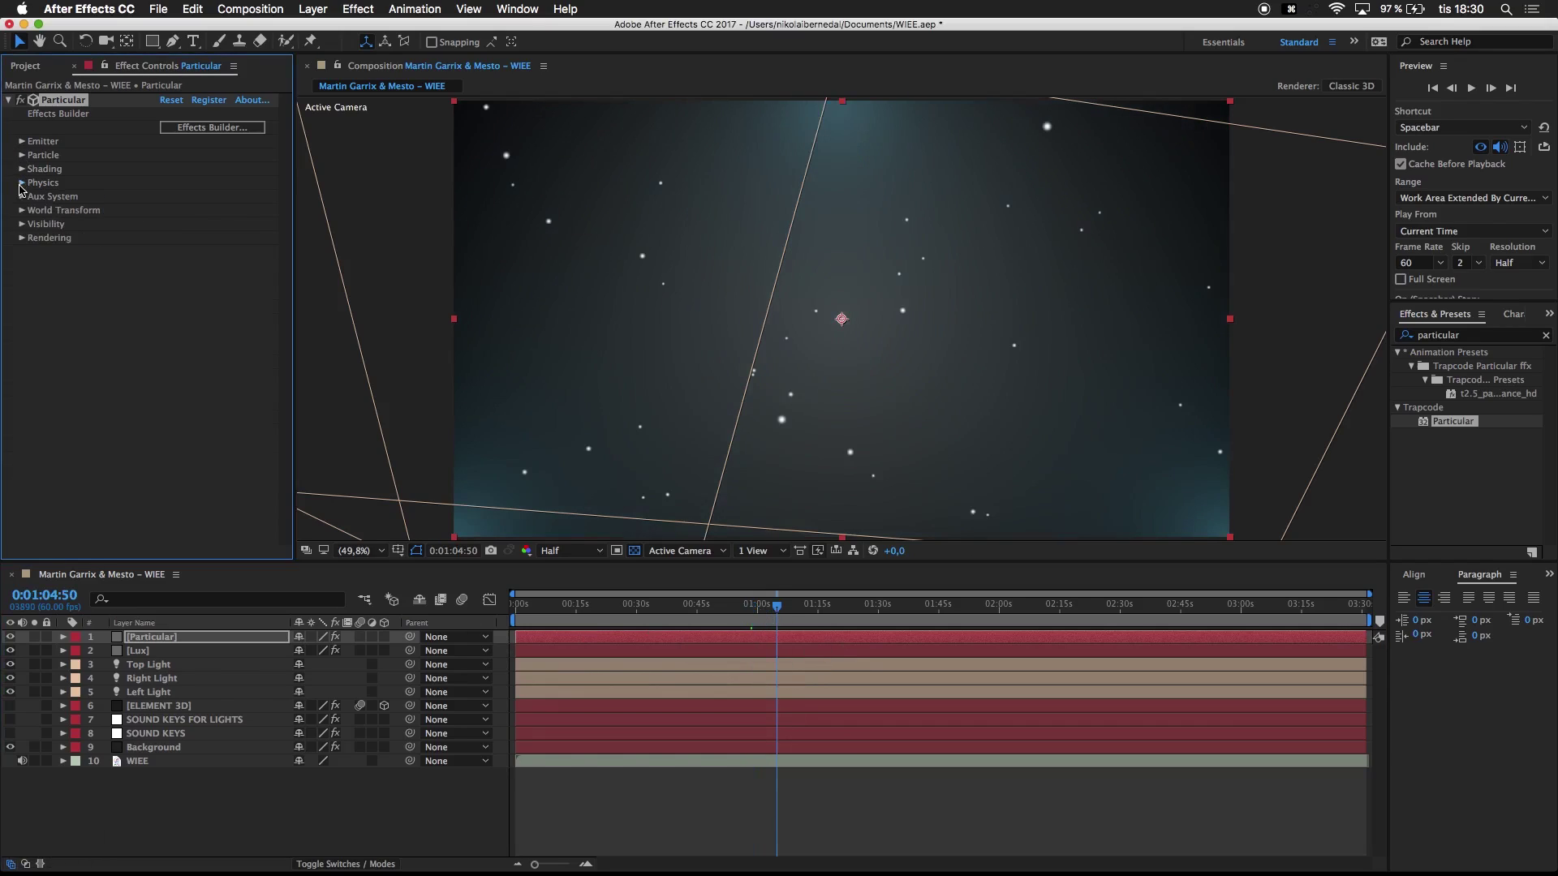
Step: Set Particular's Rendering Particle Amount to 200
click(21, 238)
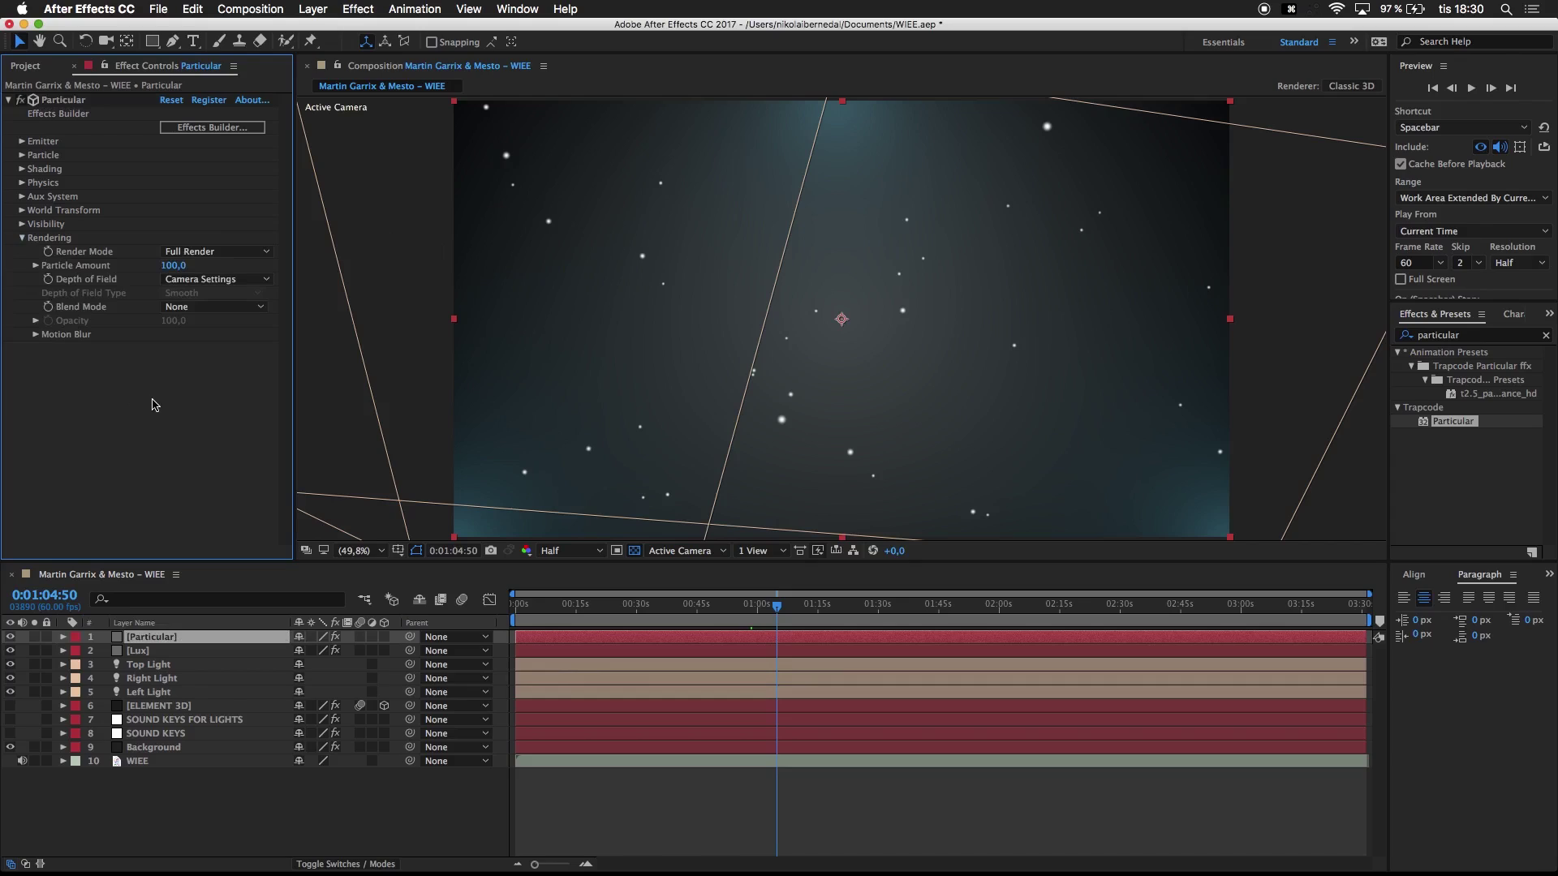
click(164, 266)
text(200)
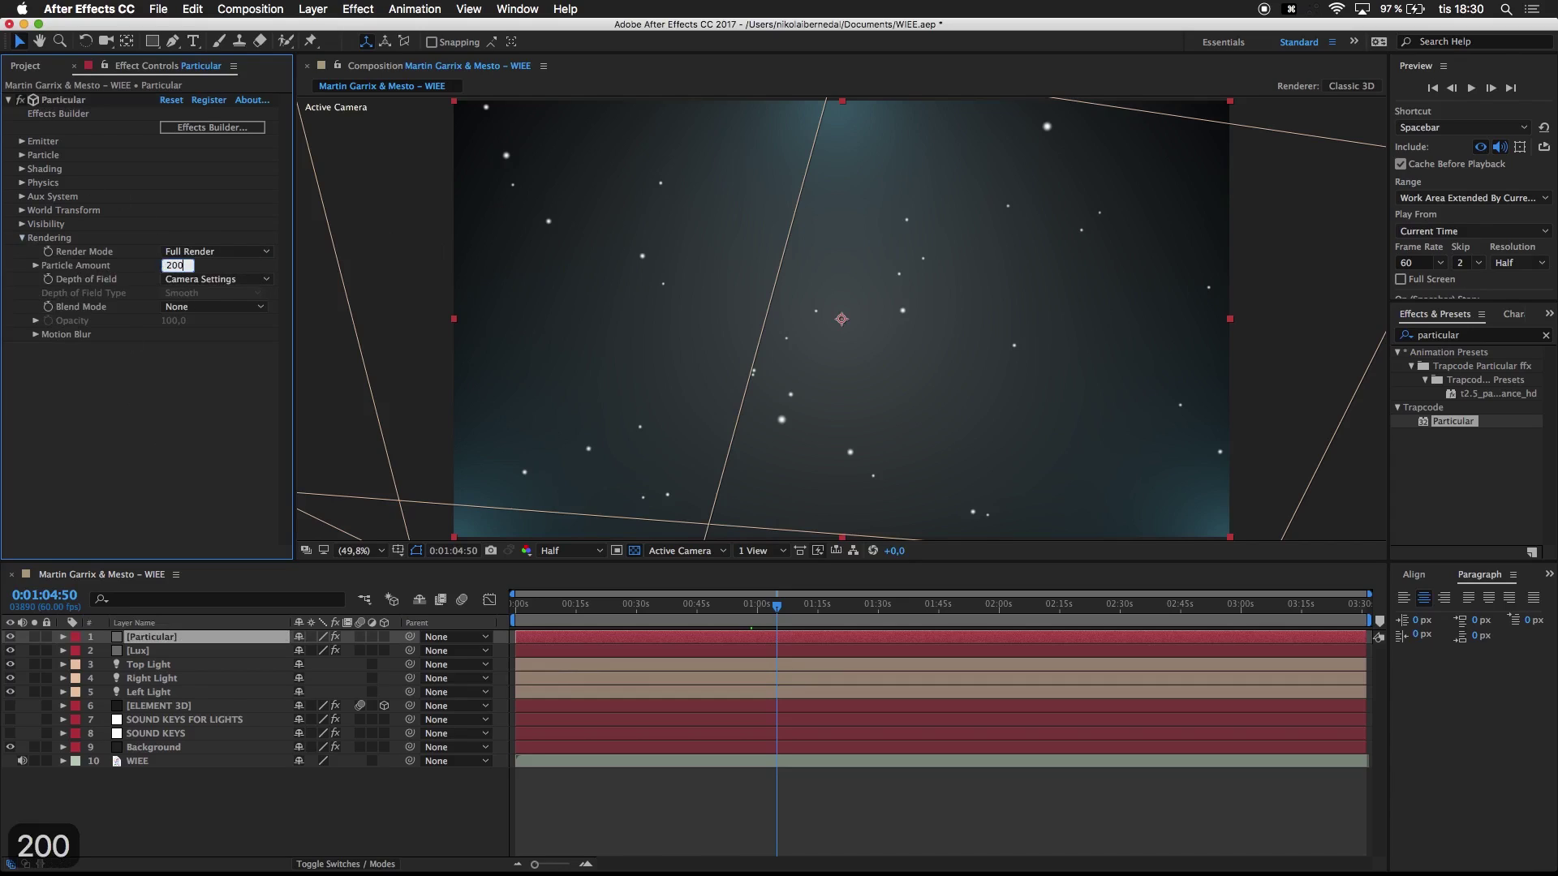
click(186, 384)
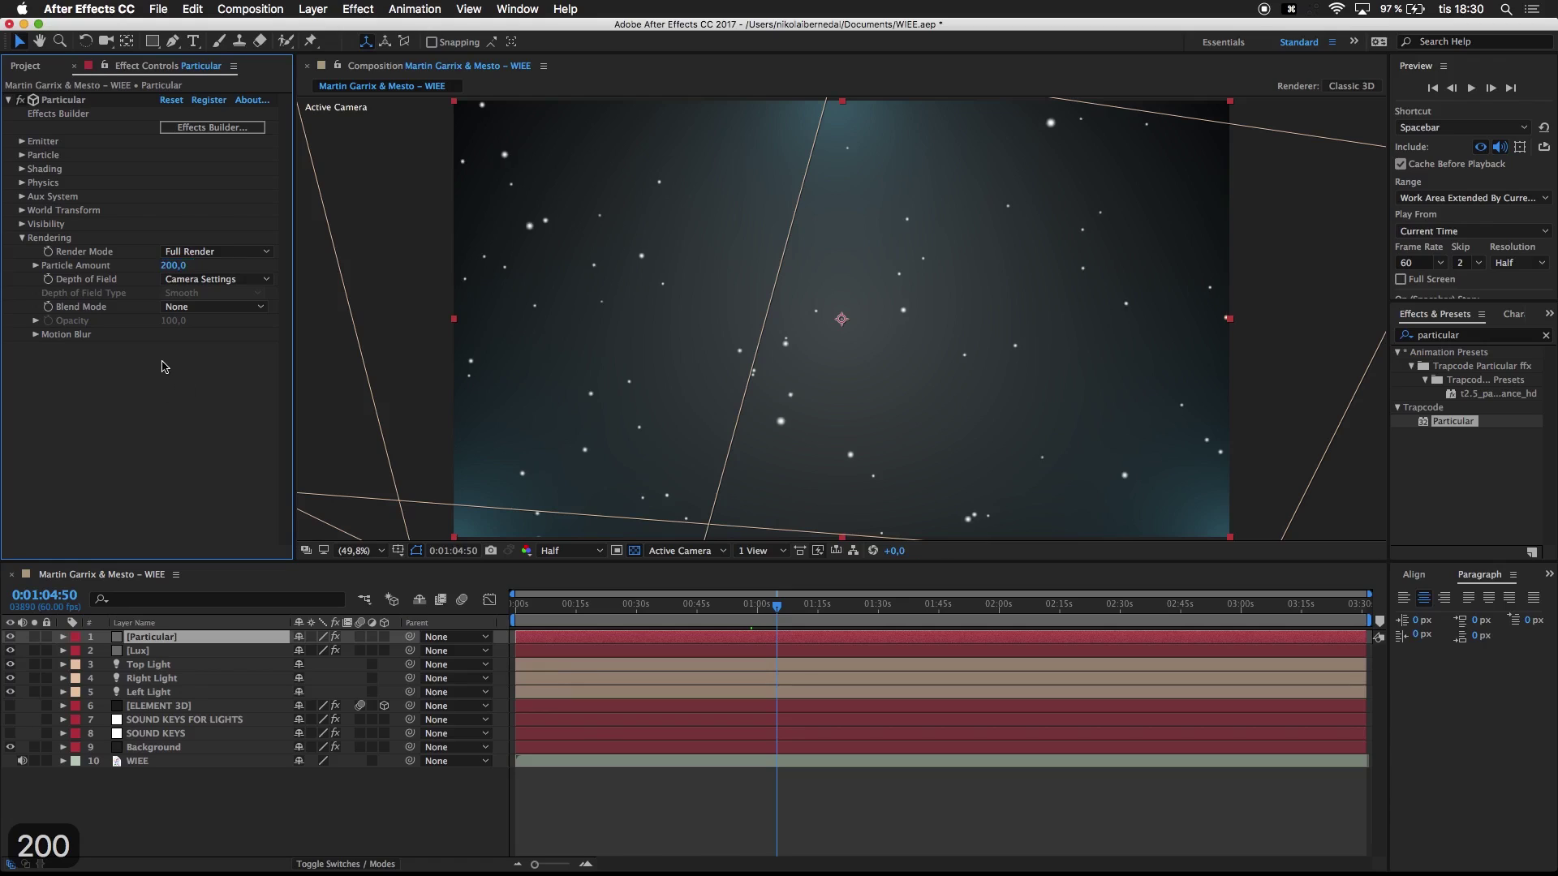
click(21, 237)
Step: Move to about 1:16 and turn on composition motion blur
click(807, 603)
drag(807, 604, 823, 602)
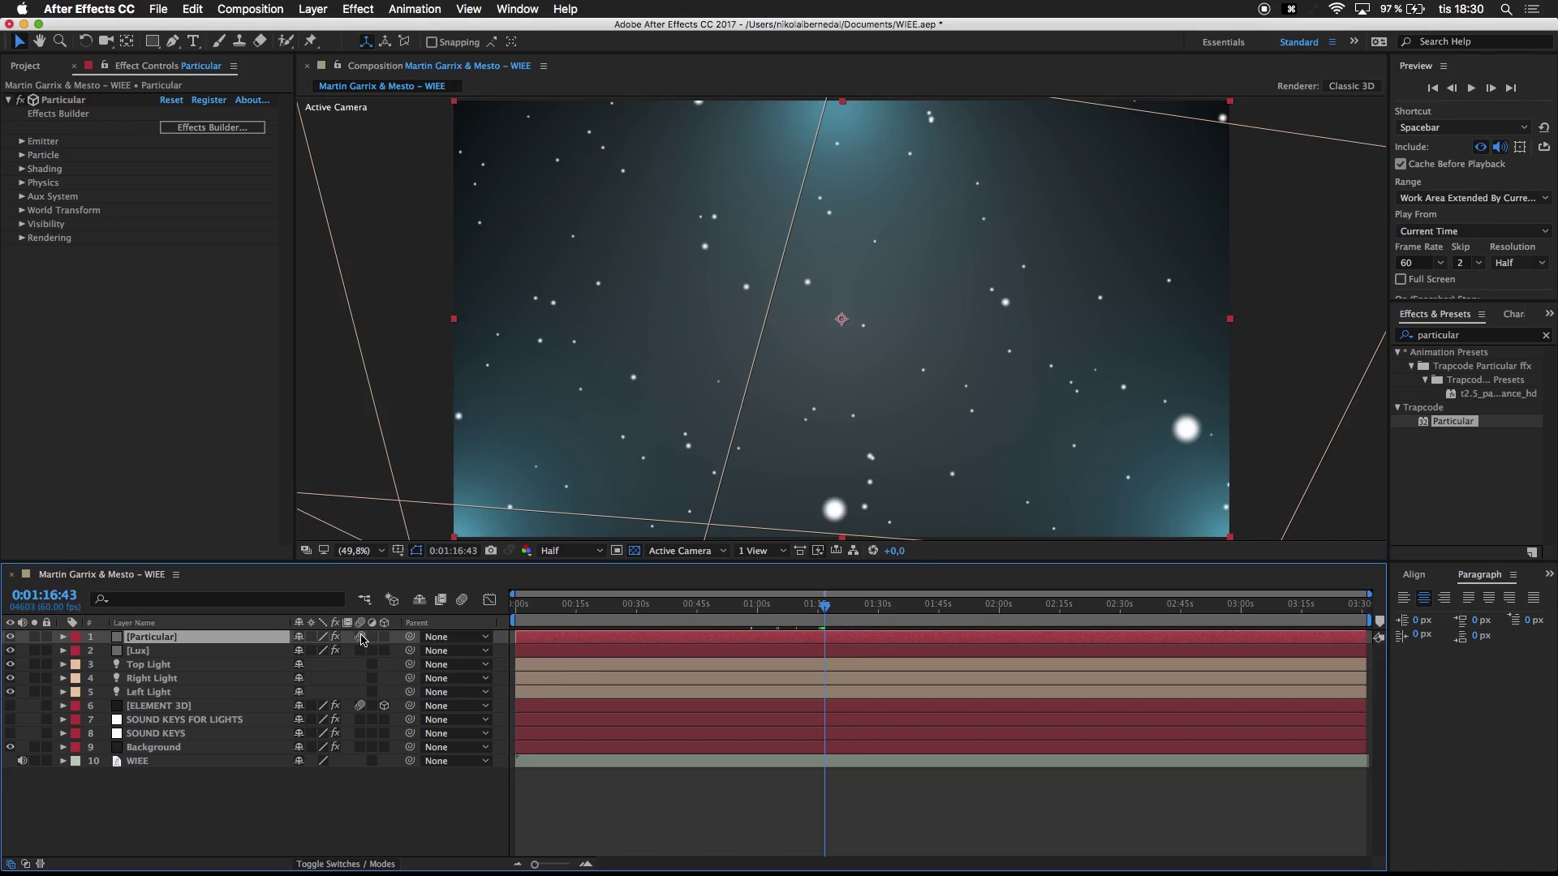
click(466, 604)
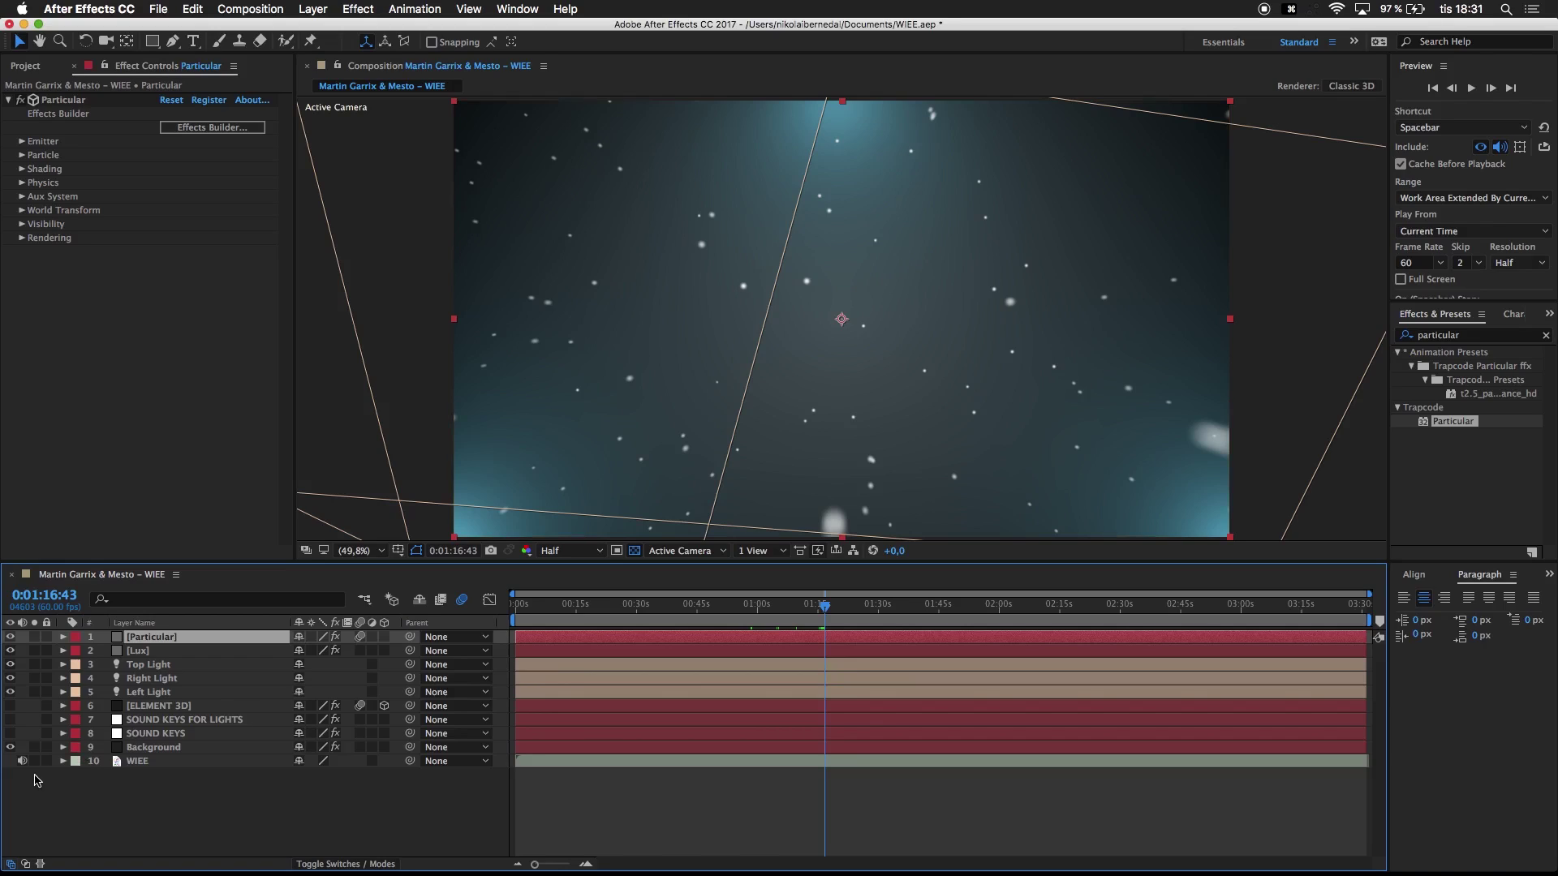
Step: Add a new camera with the default settings
click(103, 801)
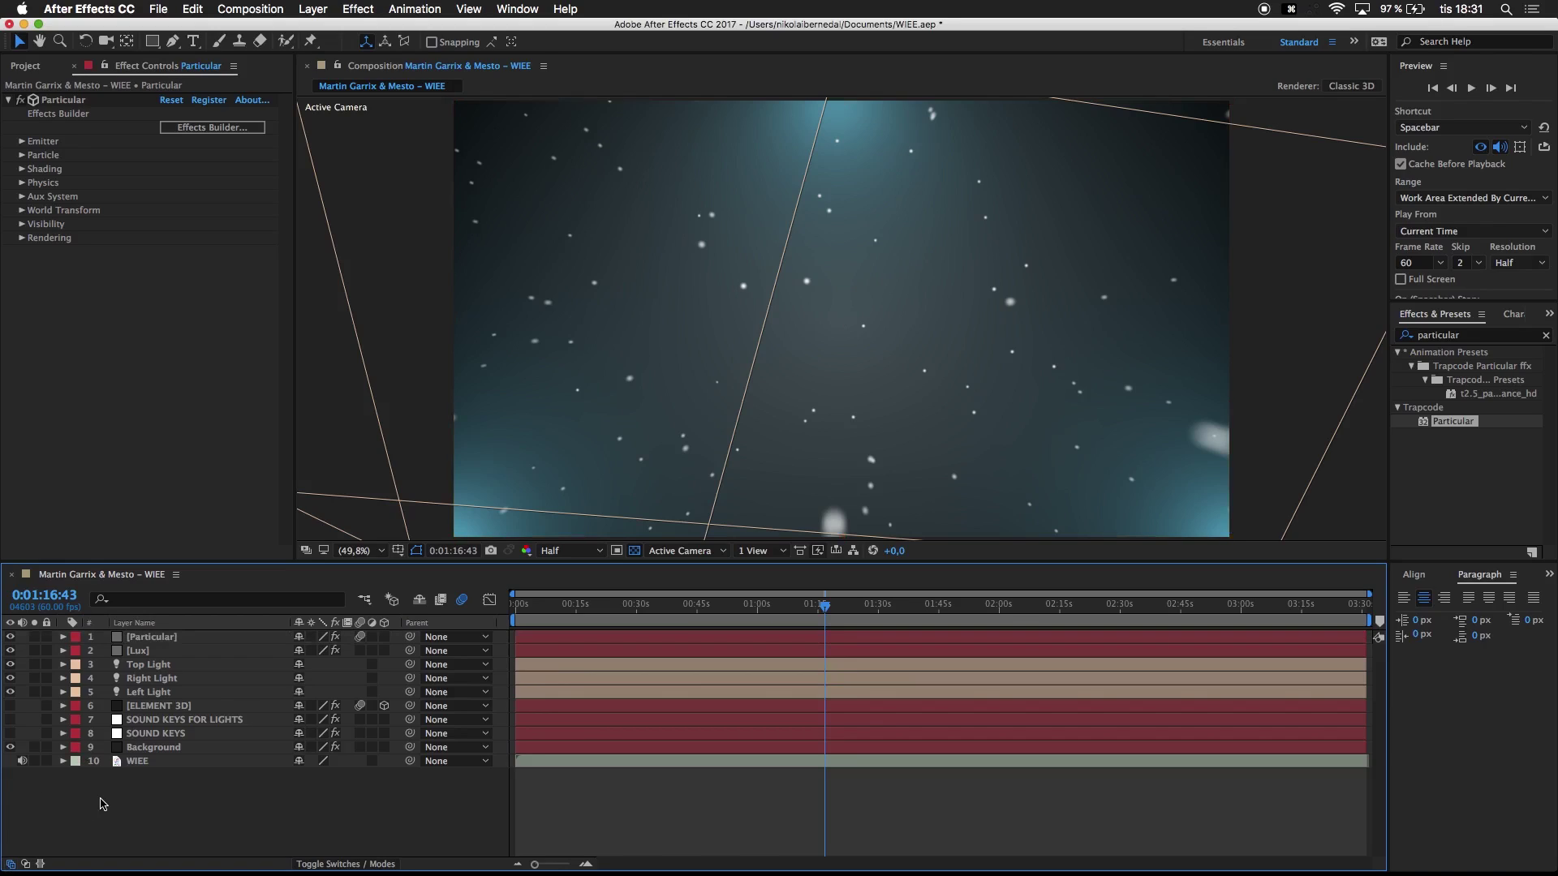
right_click(133, 811)
mouse_move(195, 720)
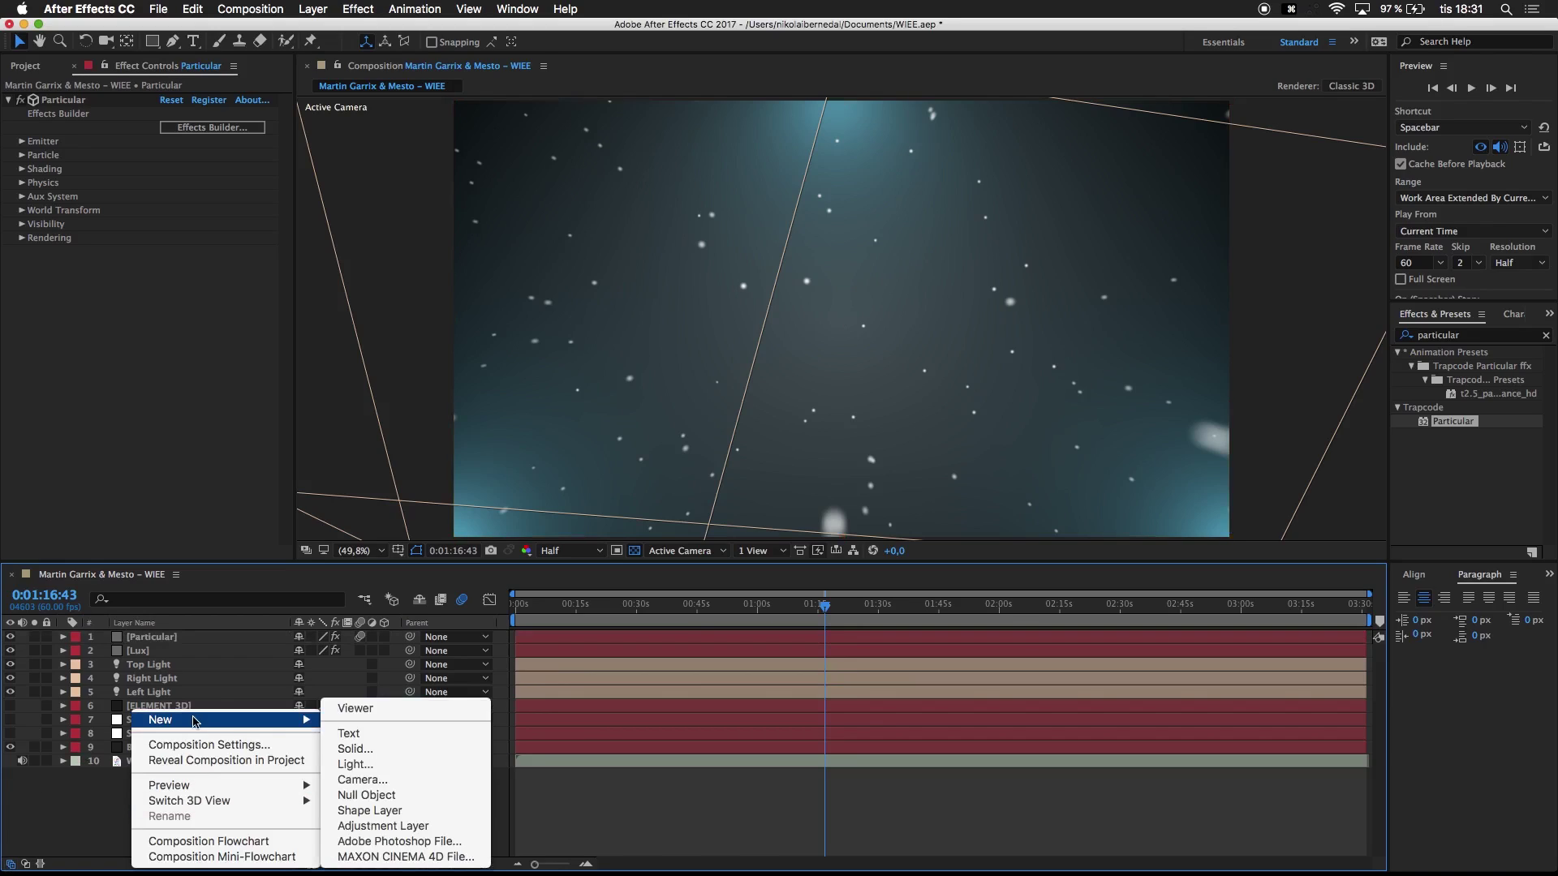
click(365, 784)
key(Return)
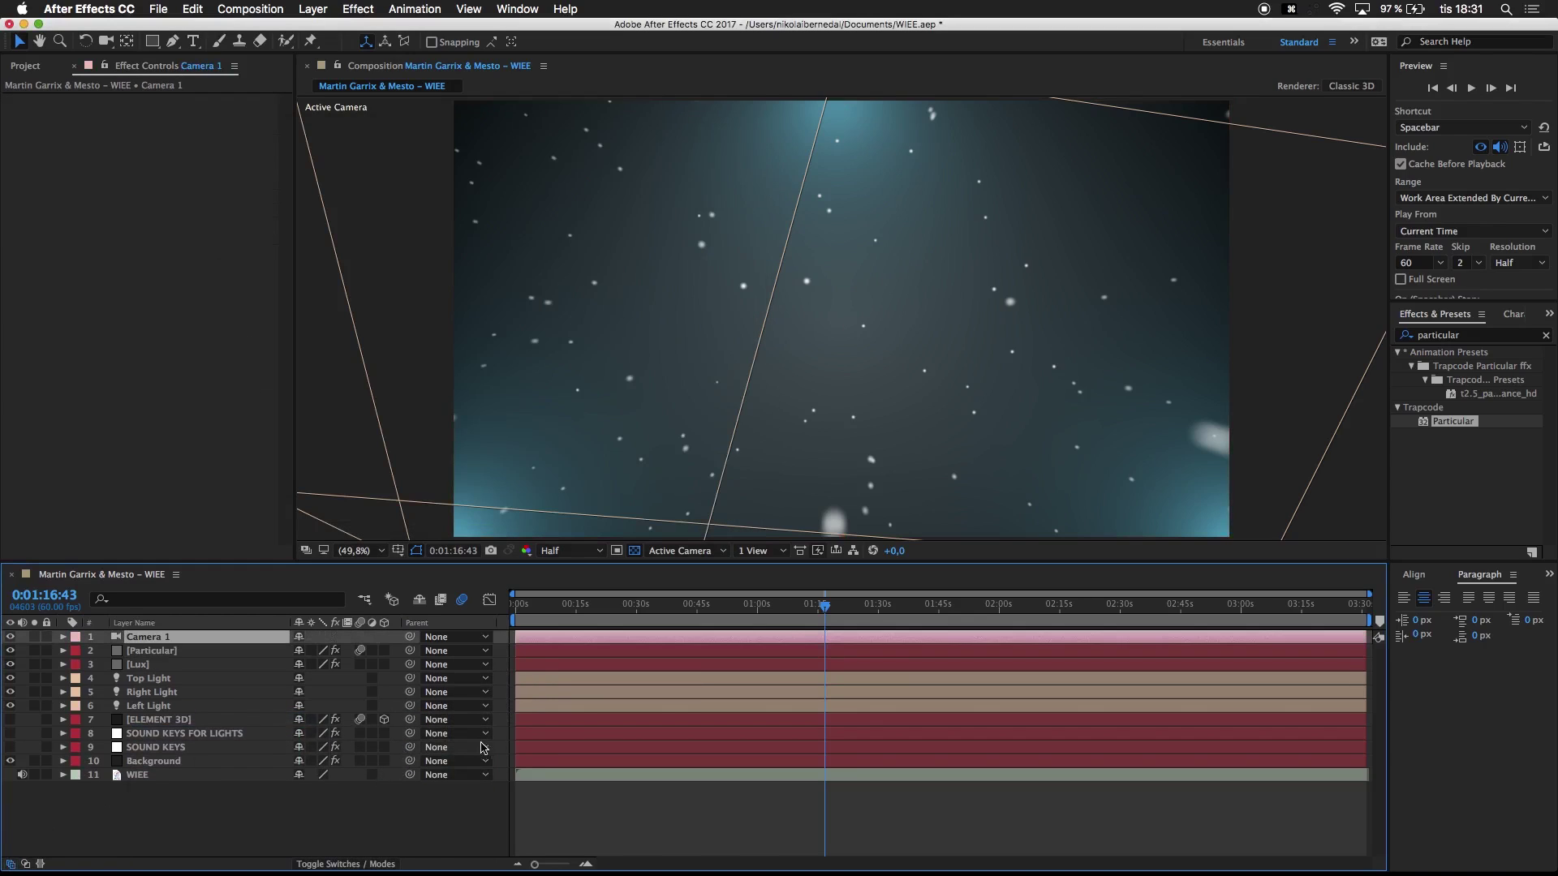
Step: Add a 3D null object and parent Camera 1 to it
right_click(365, 829)
mouse_move(426, 720)
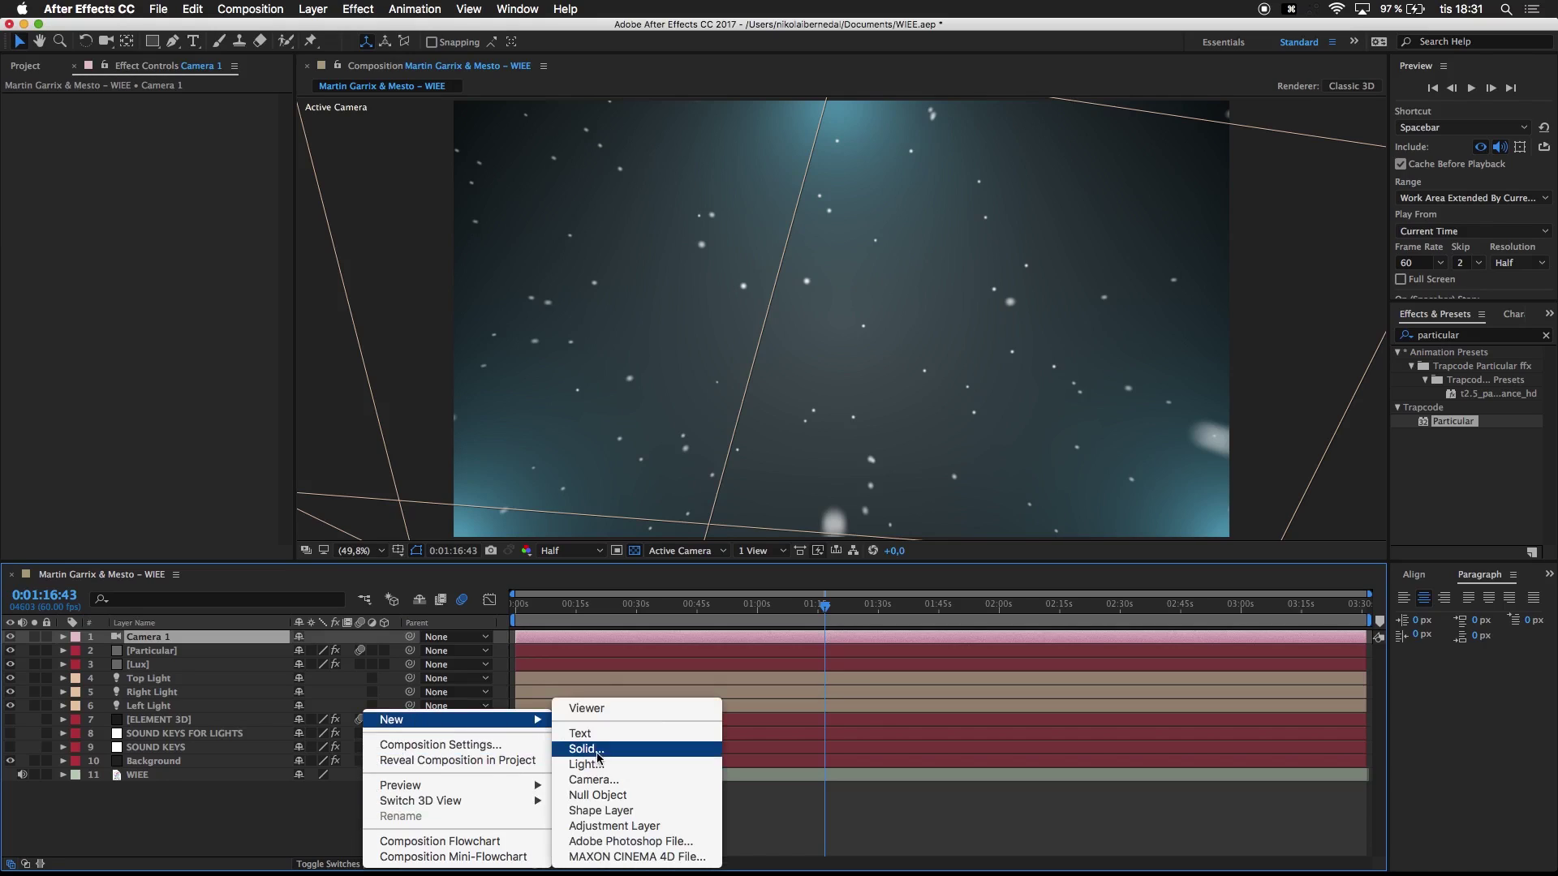
click(587, 797)
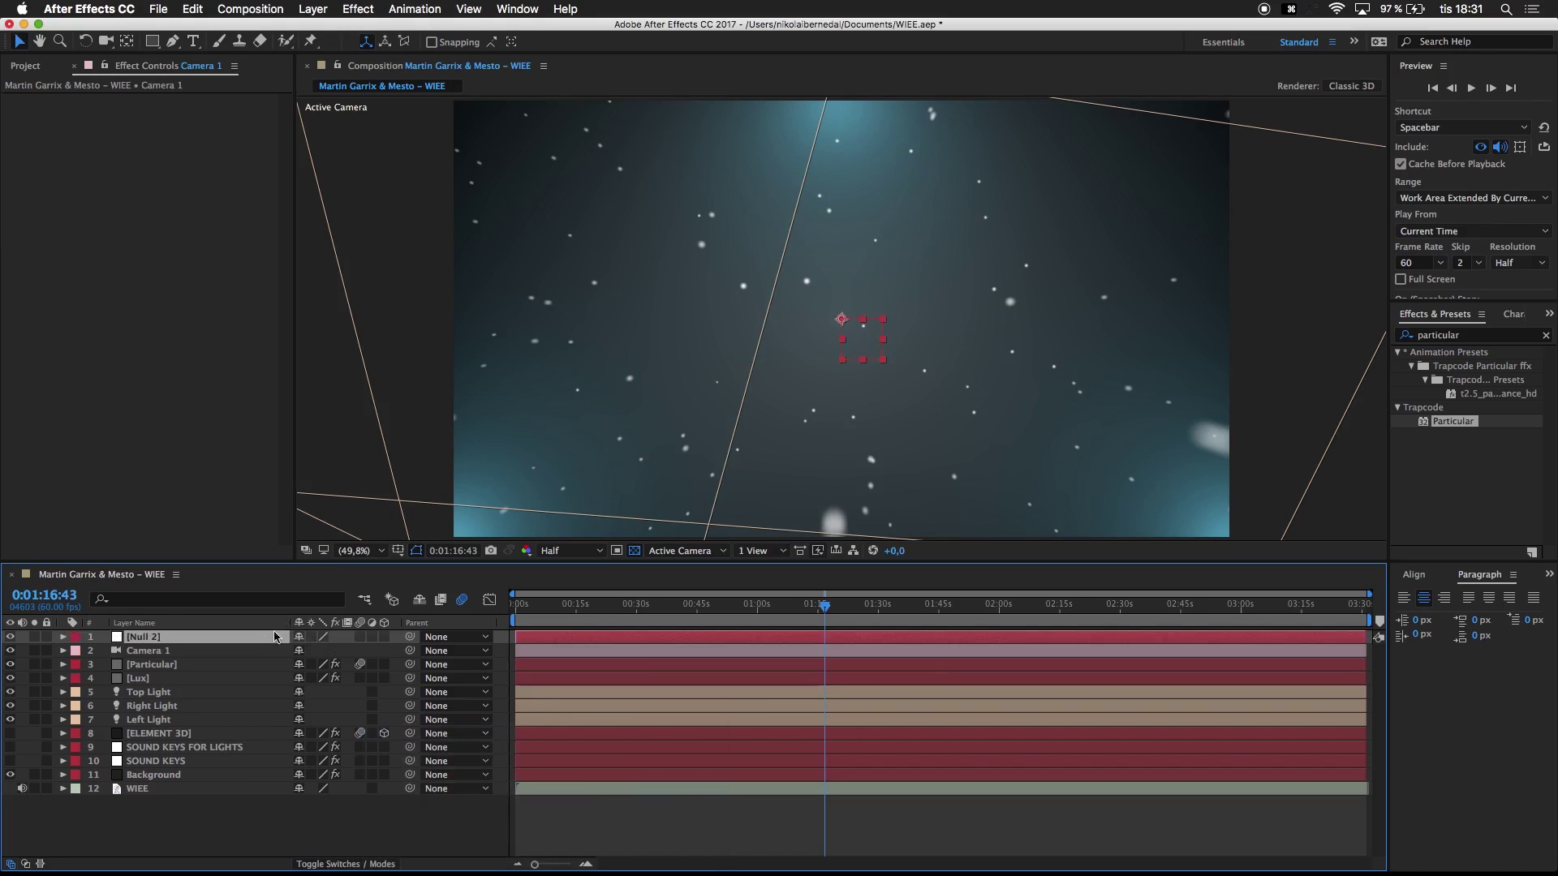
click(385, 637)
drag(410, 651, 162, 643)
key(p)
drag(305, 651, 341, 644)
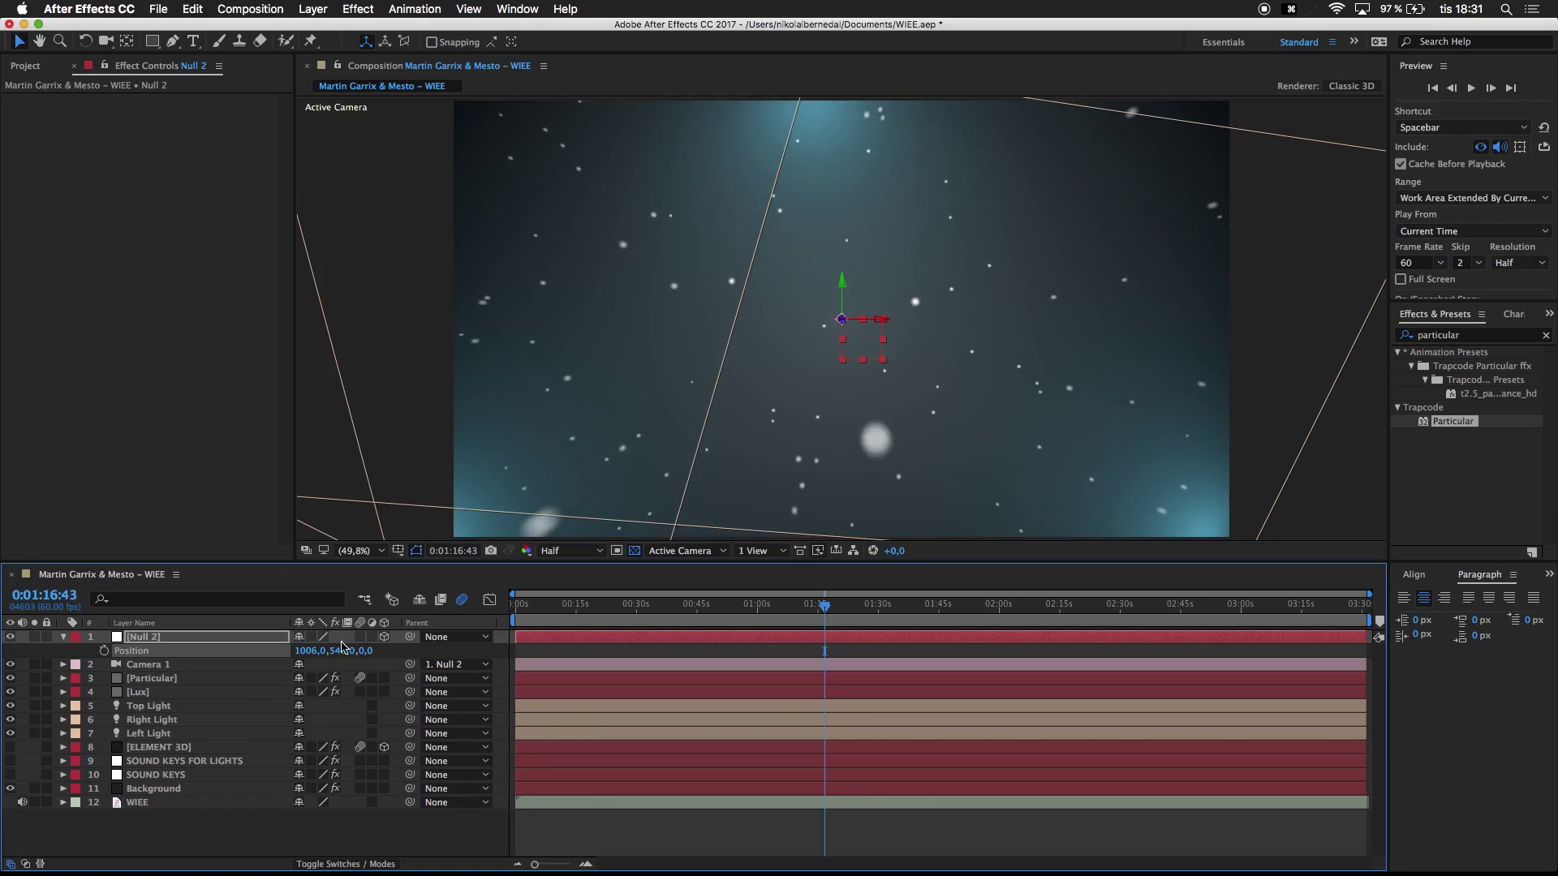
key(super+z)
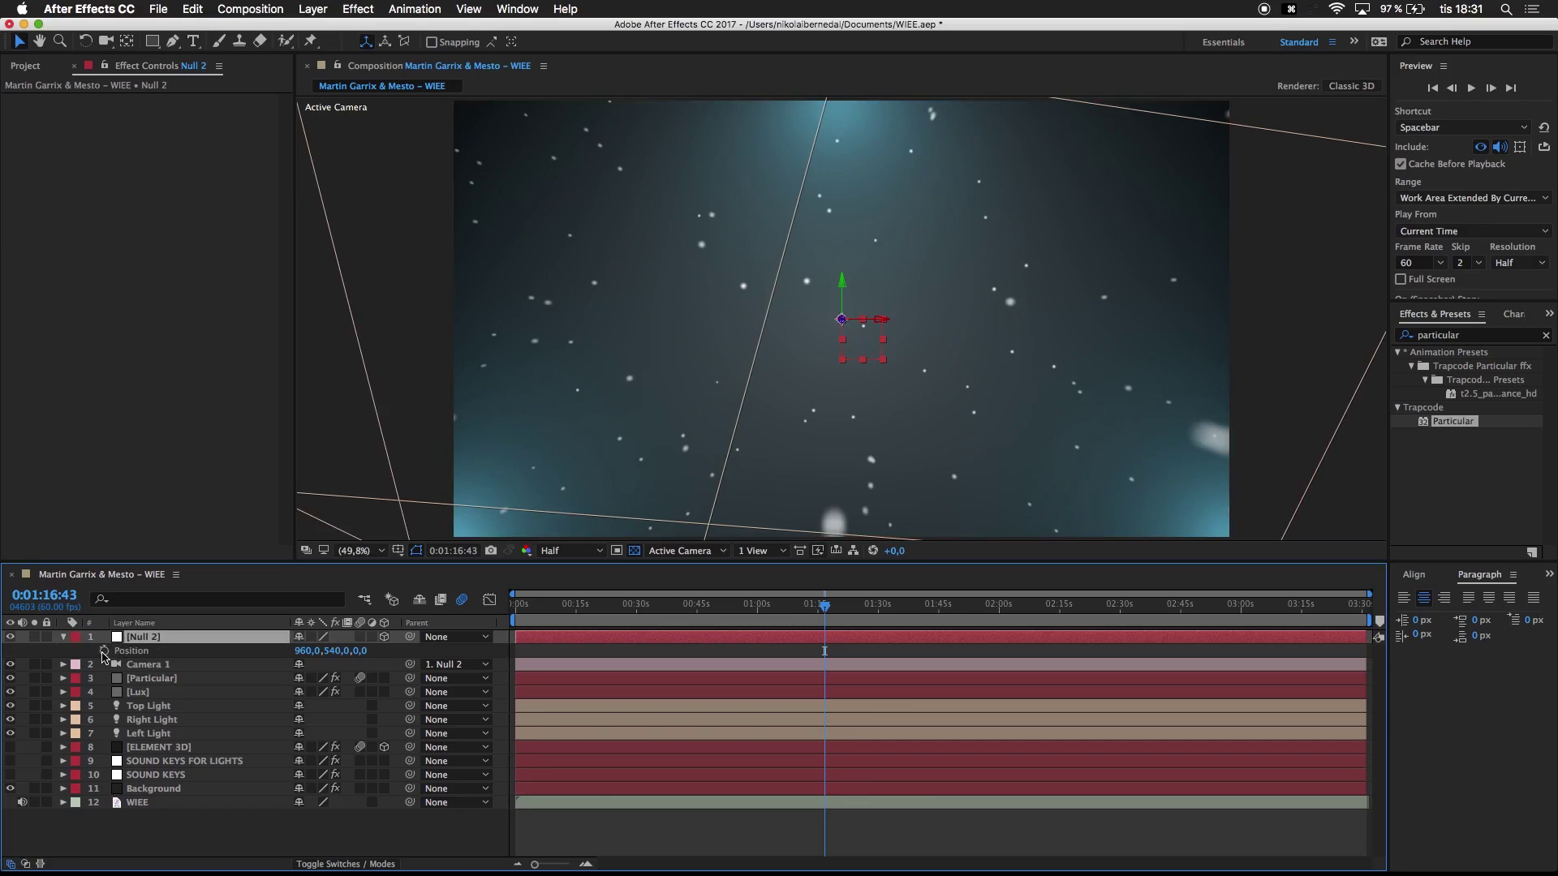
Step: Give Null 2's Position the expression wiggle(2,1,1)
alt+click(104, 651)
key(BackSpace)
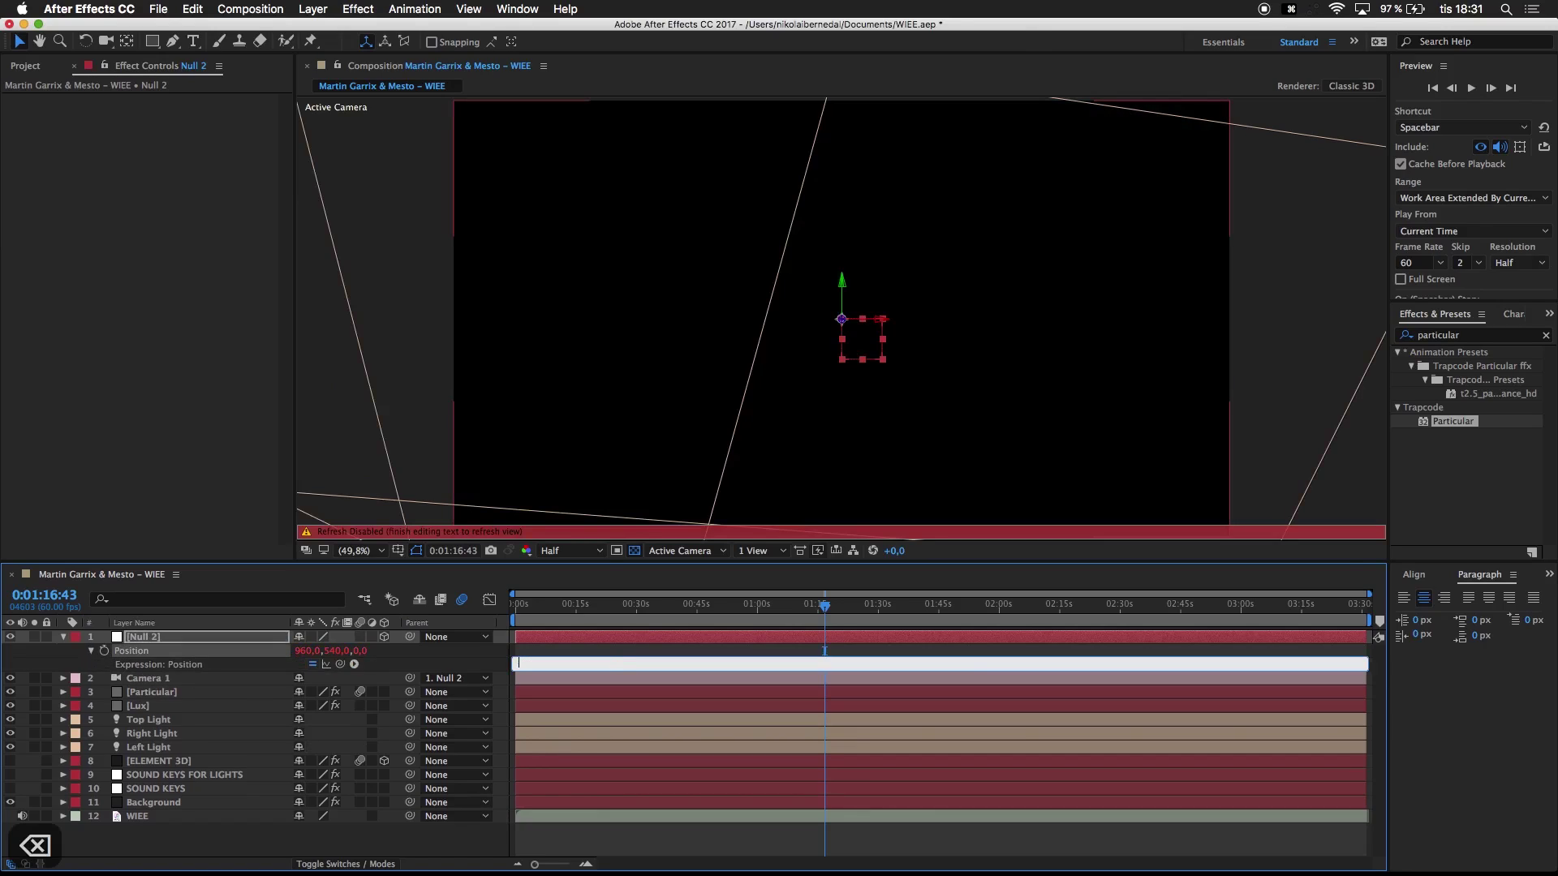
text(wiggle)
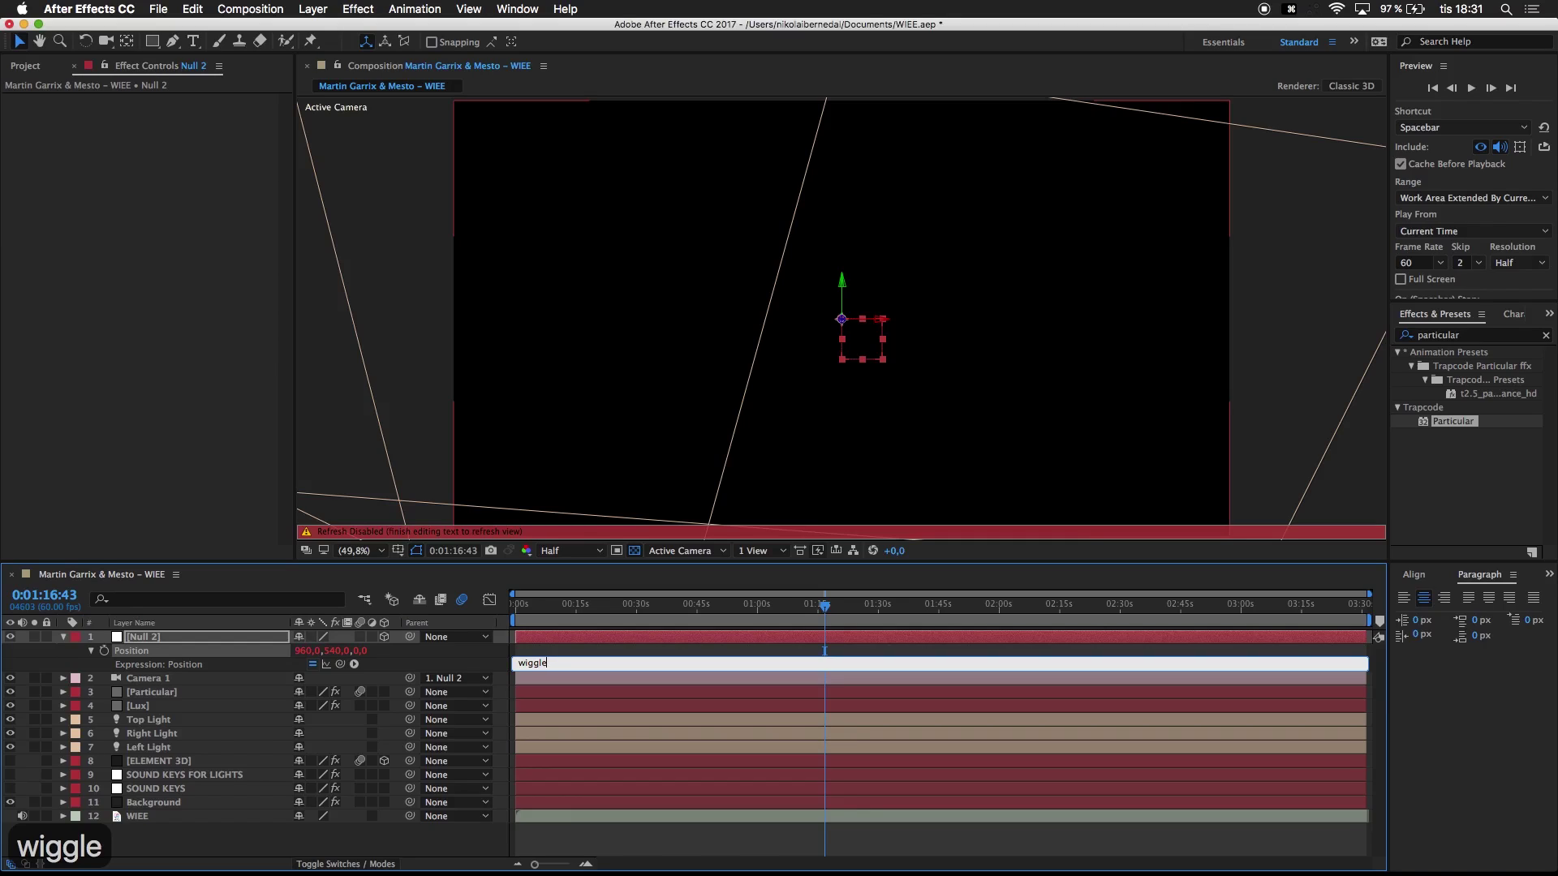
text(()
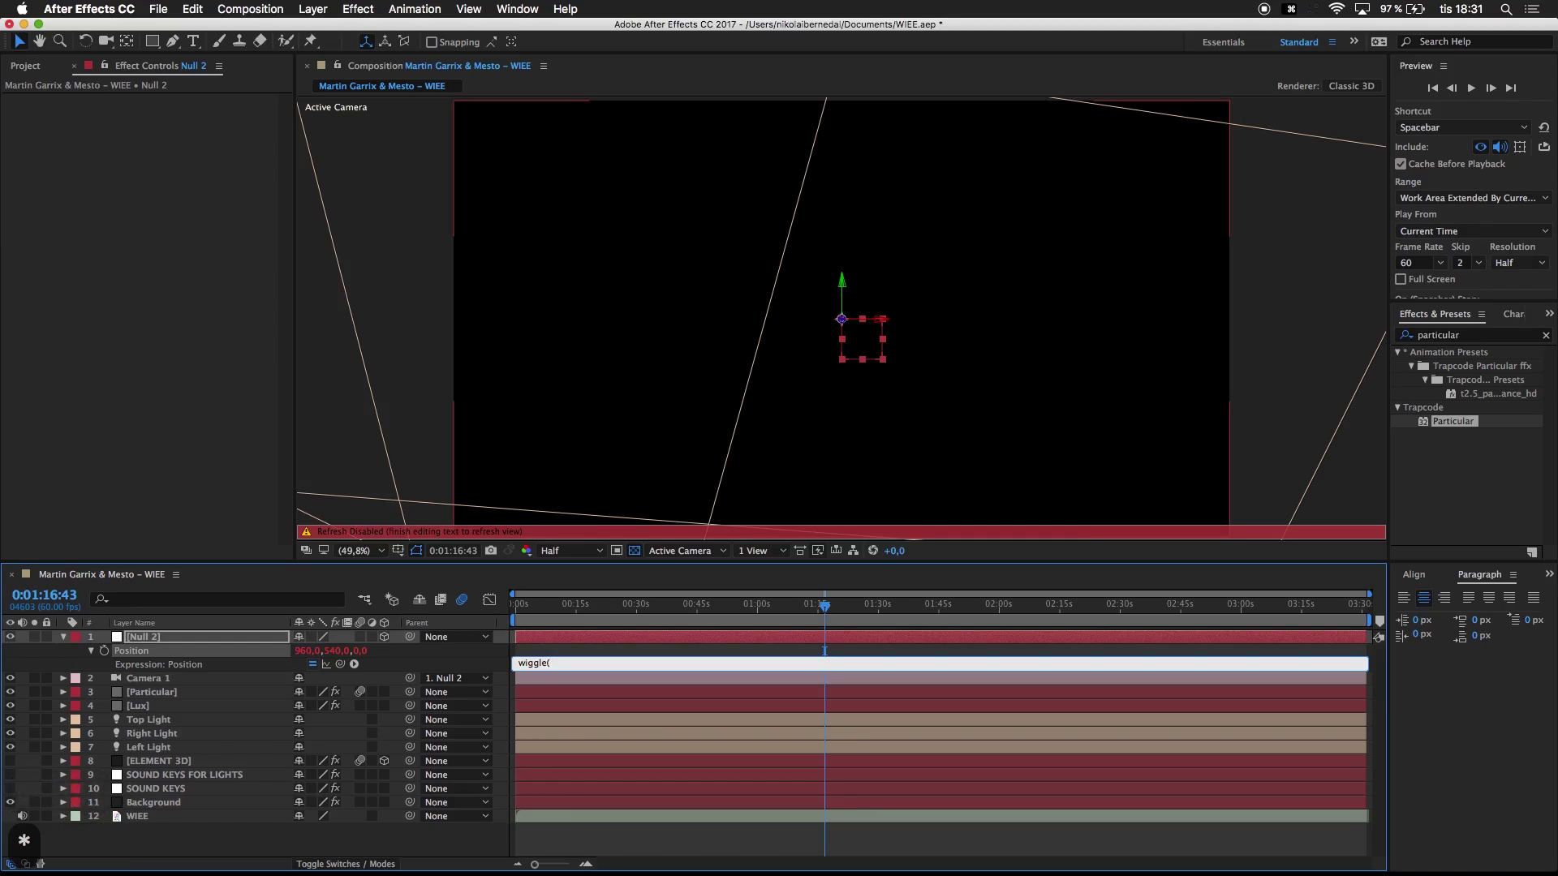
text(2,1,)
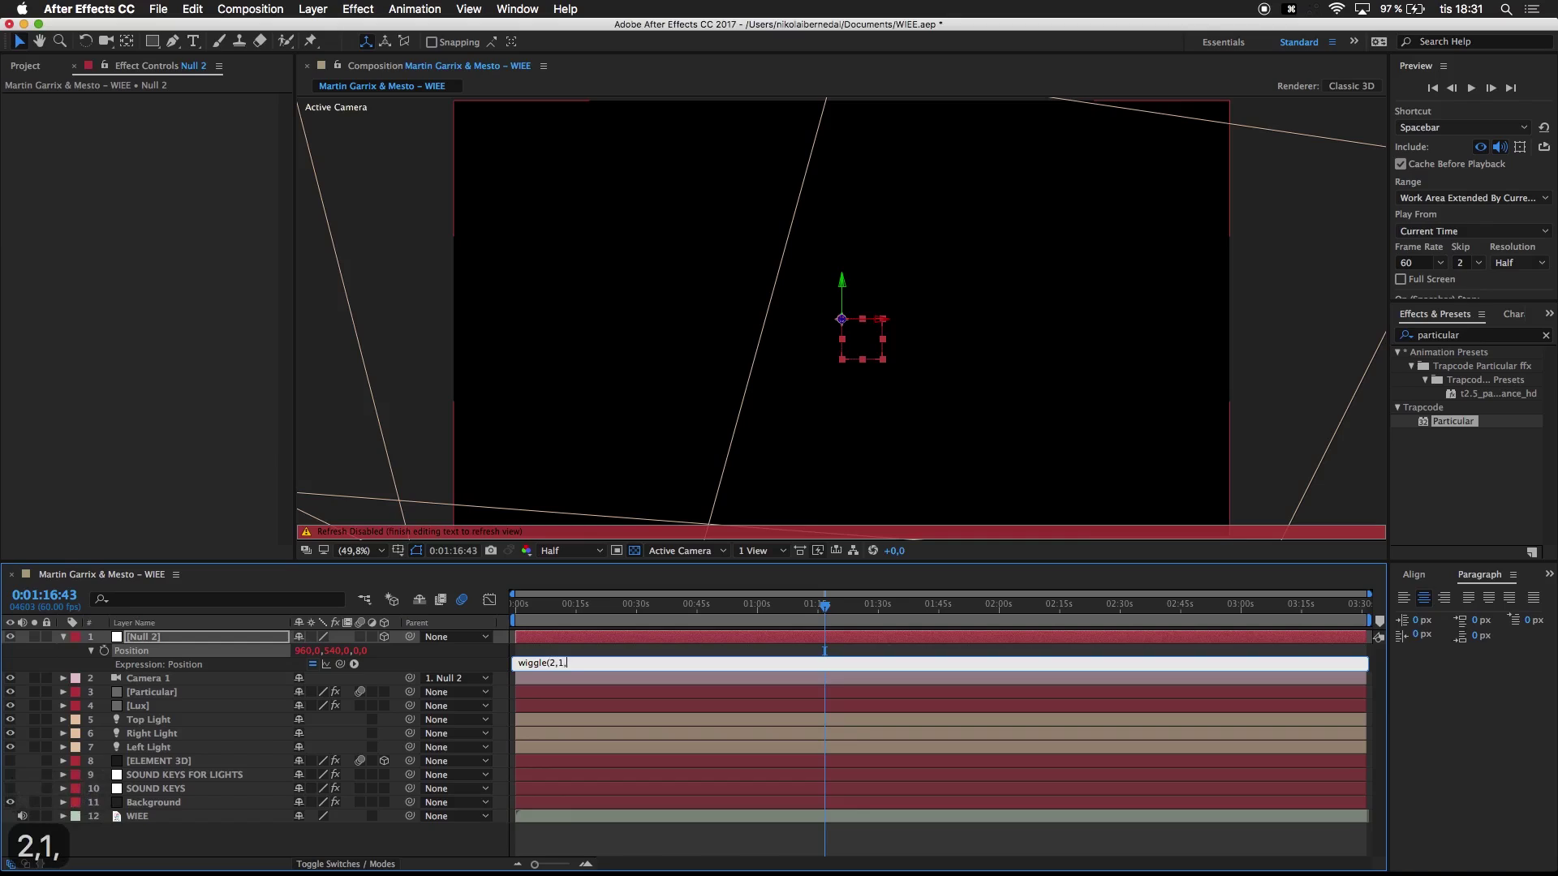
text(1))
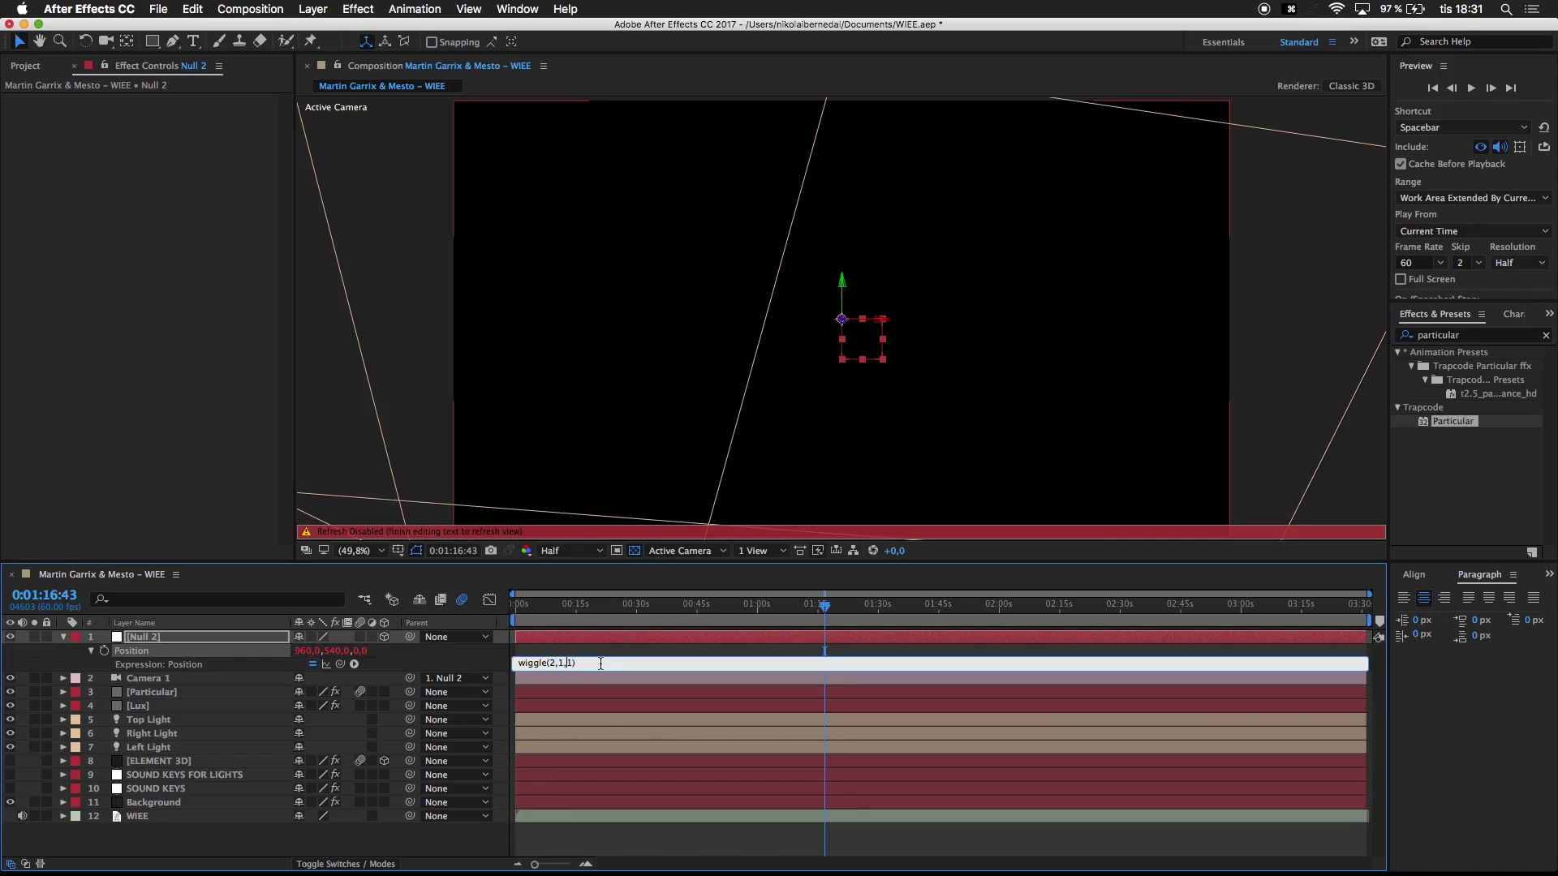
click(554, 664)
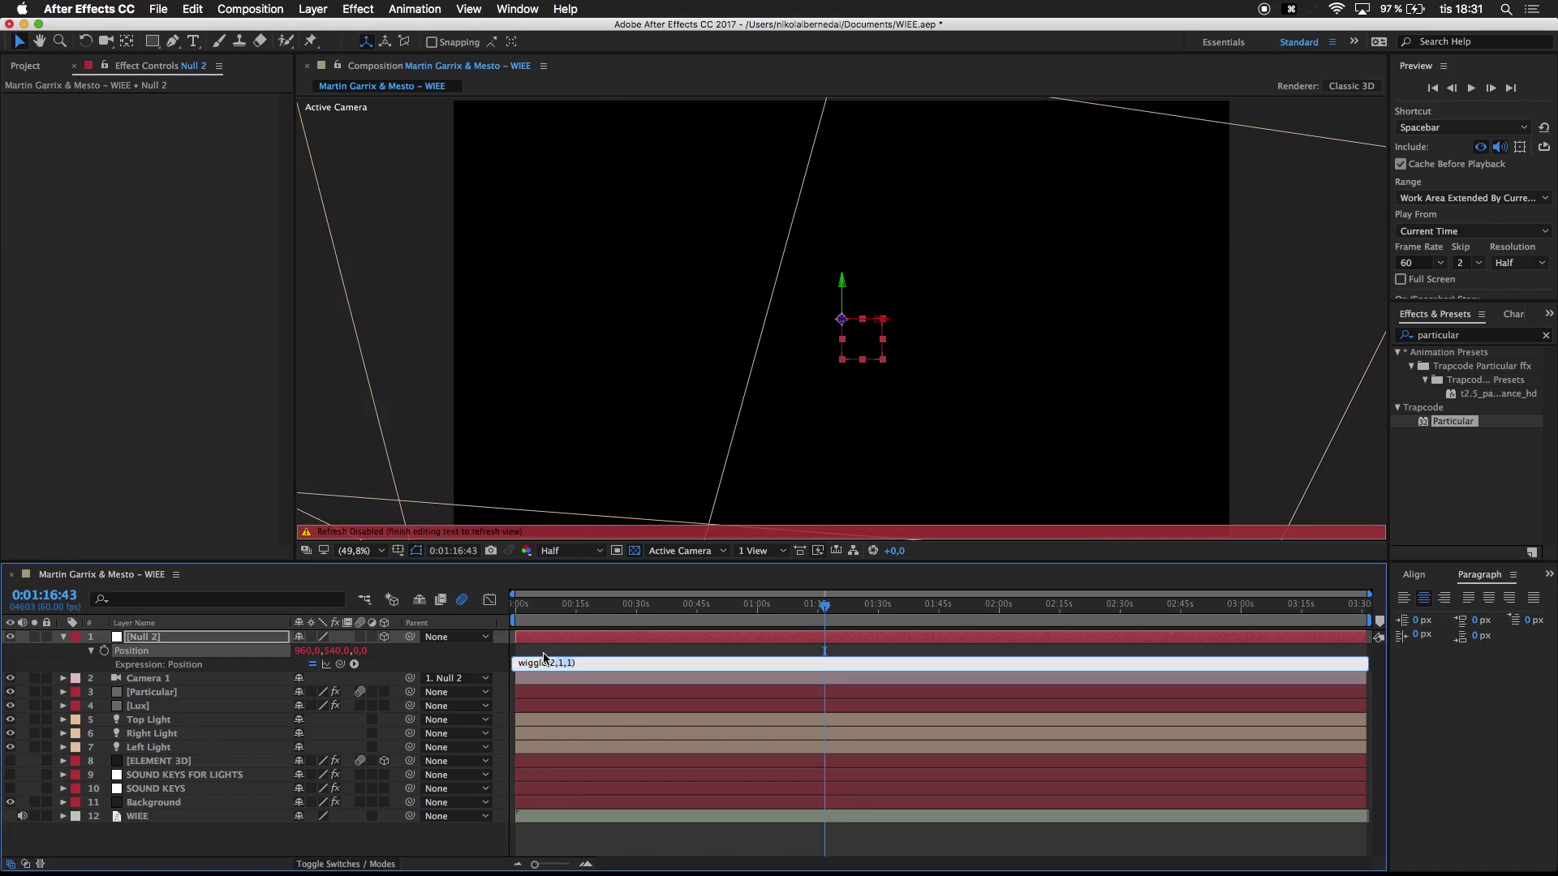
key(KP_Enter)
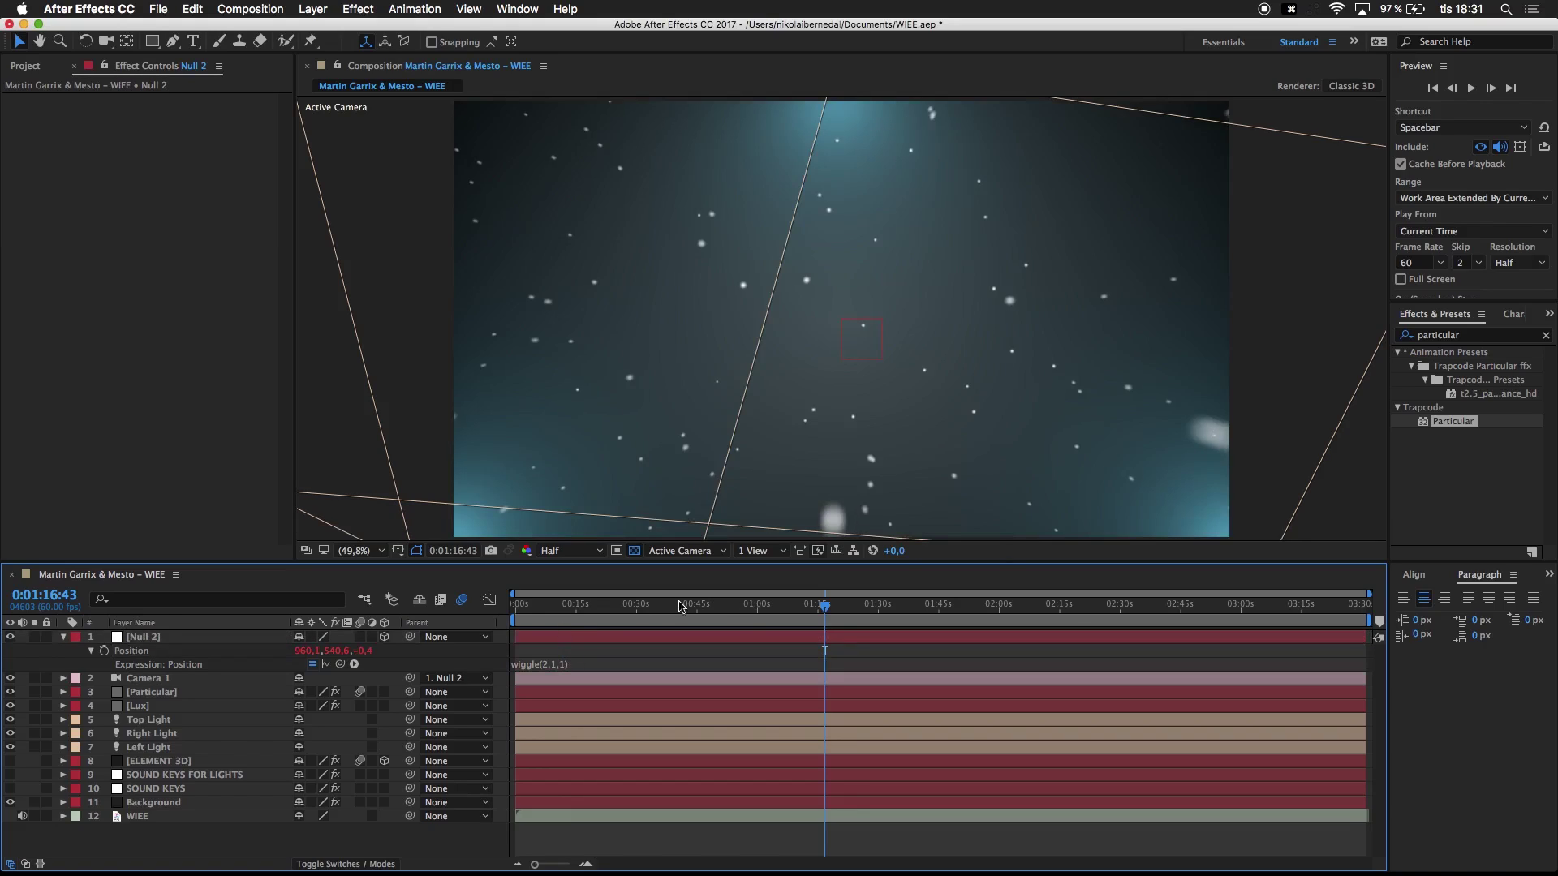
Step: Collapse Null 2's properties and bring up the new-layer menu on the empty timeline area
click(63, 638)
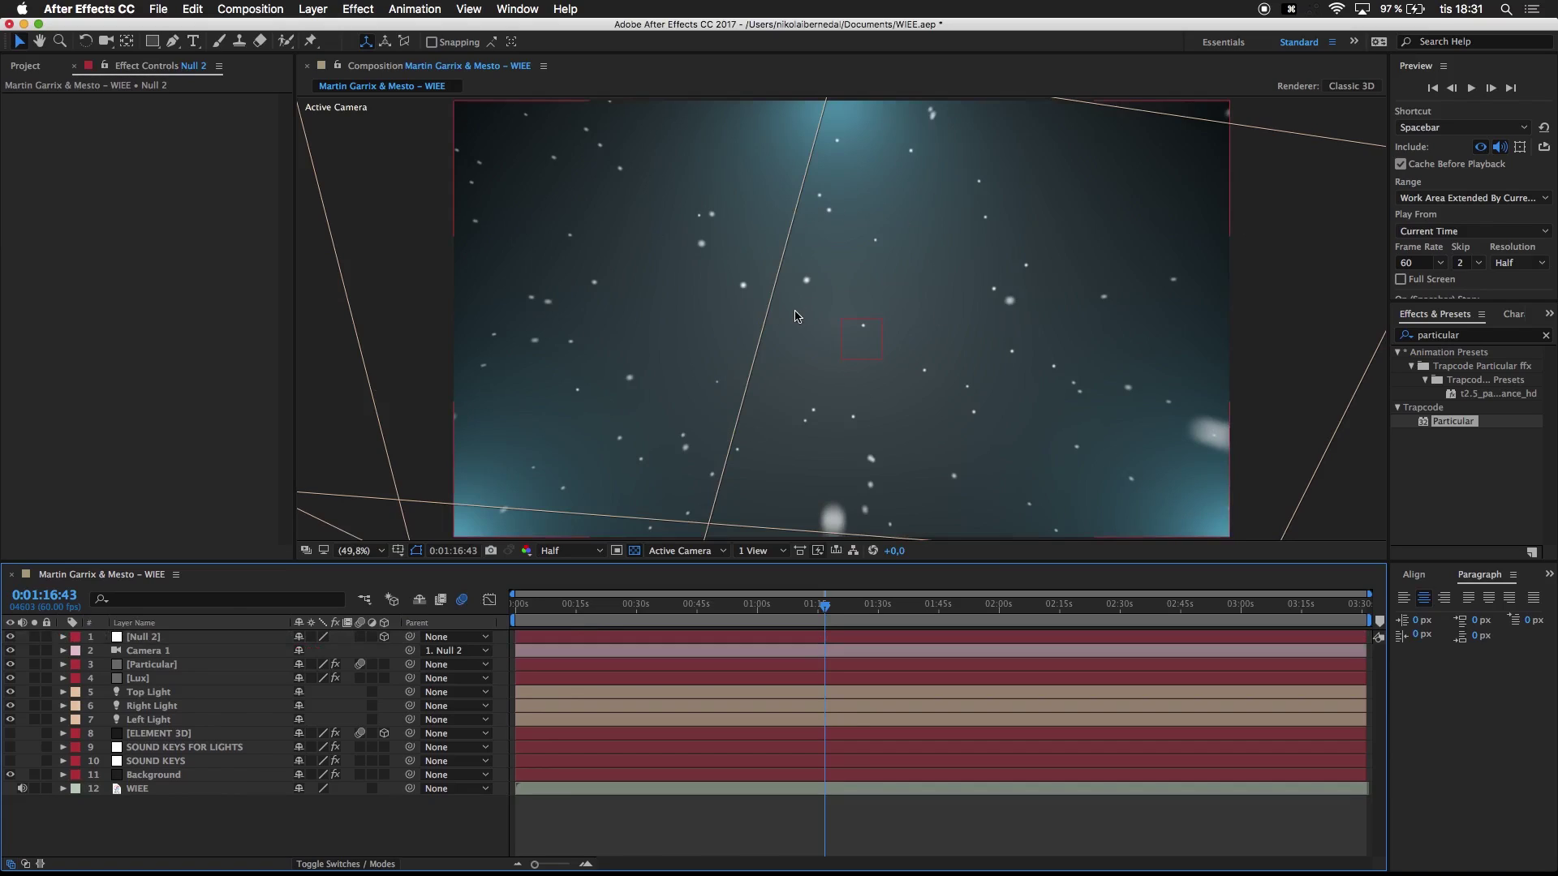
right_click(258, 828)
mouse_move(286, 720)
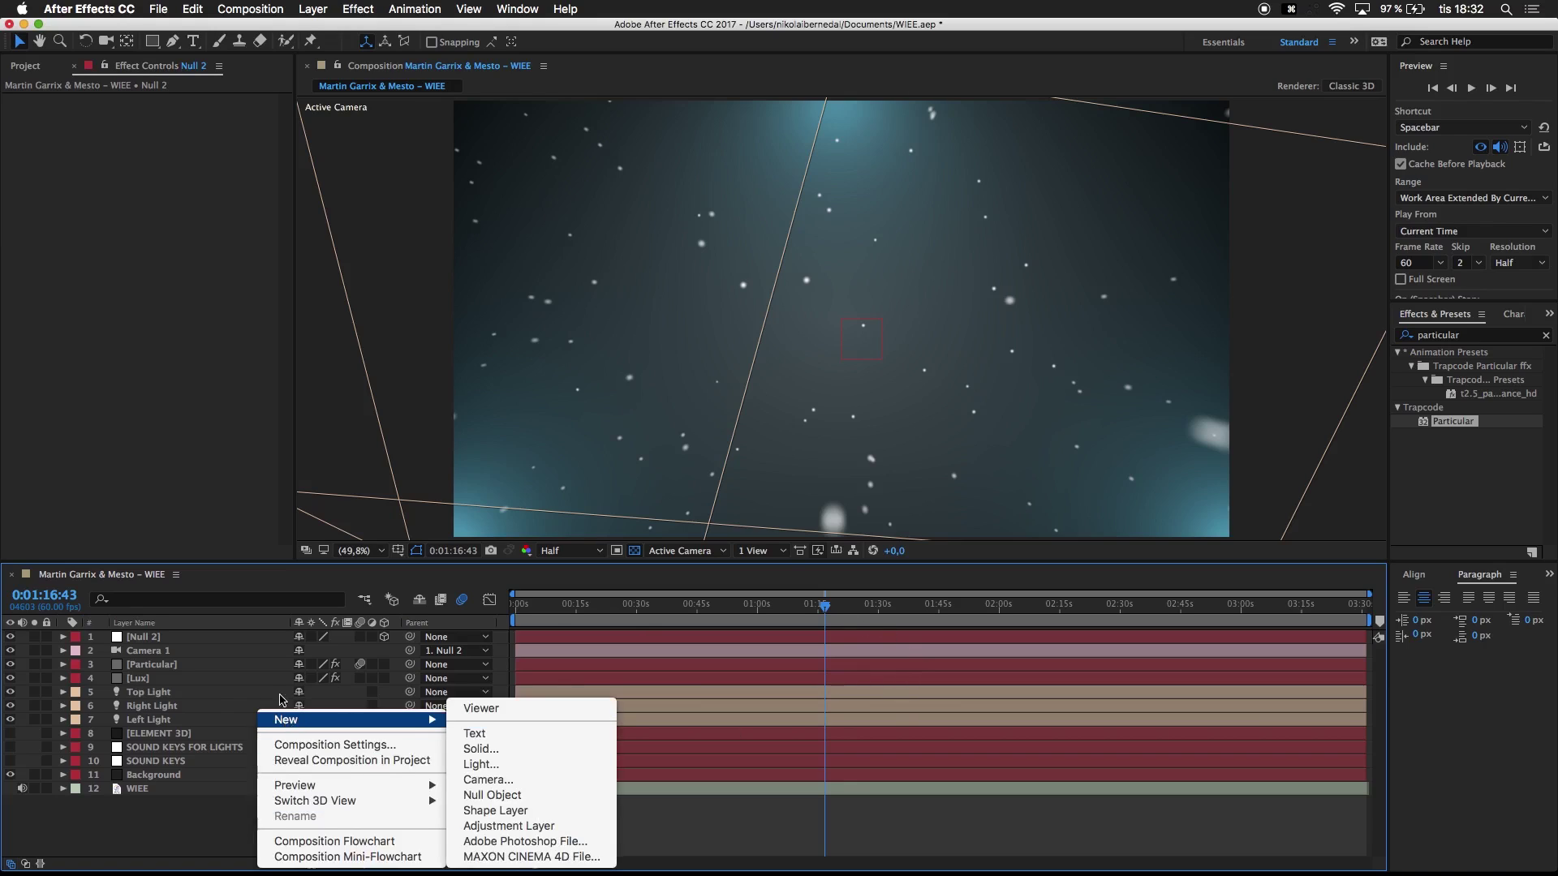
click(65, 802)
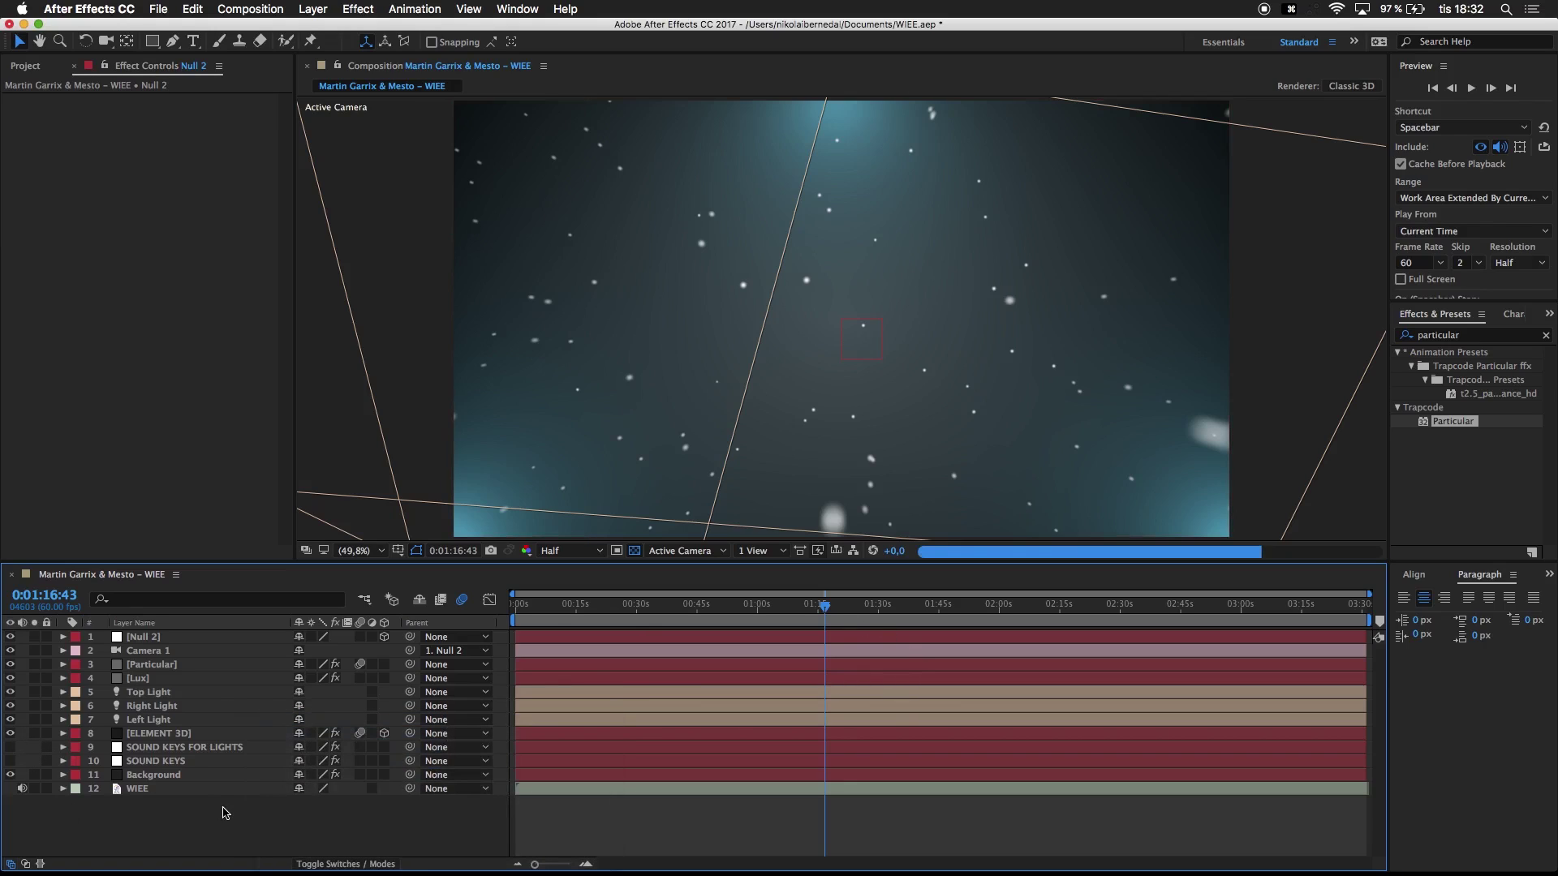
right_click(271, 819)
Step: Add an adjustment layer and apply Magic Bullet Looks to it, found by searching 'looks'
mouse_move(307, 725)
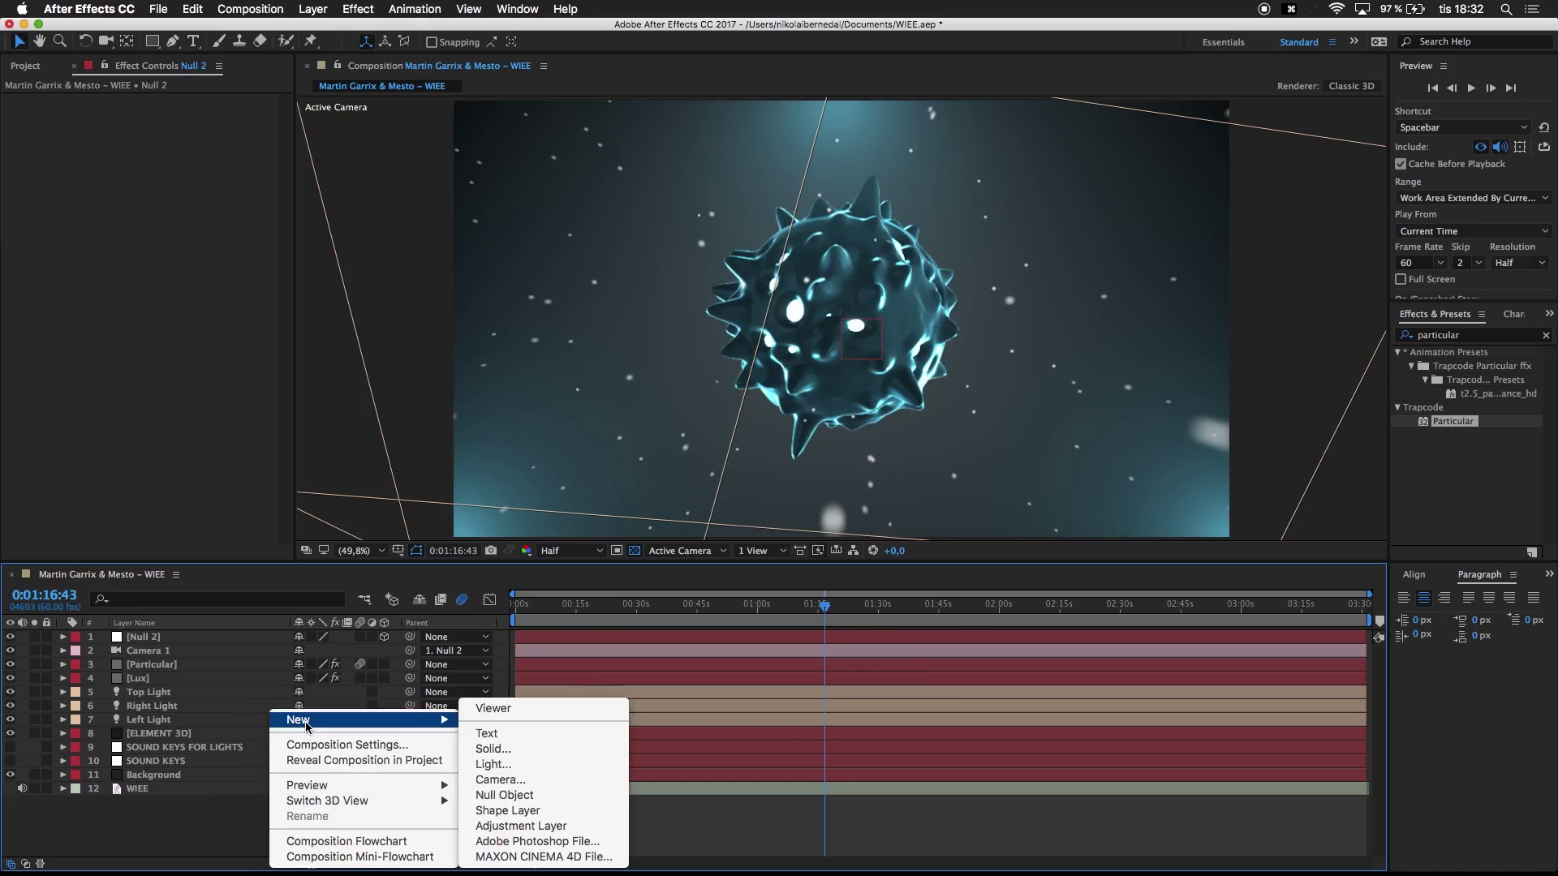
click(521, 826)
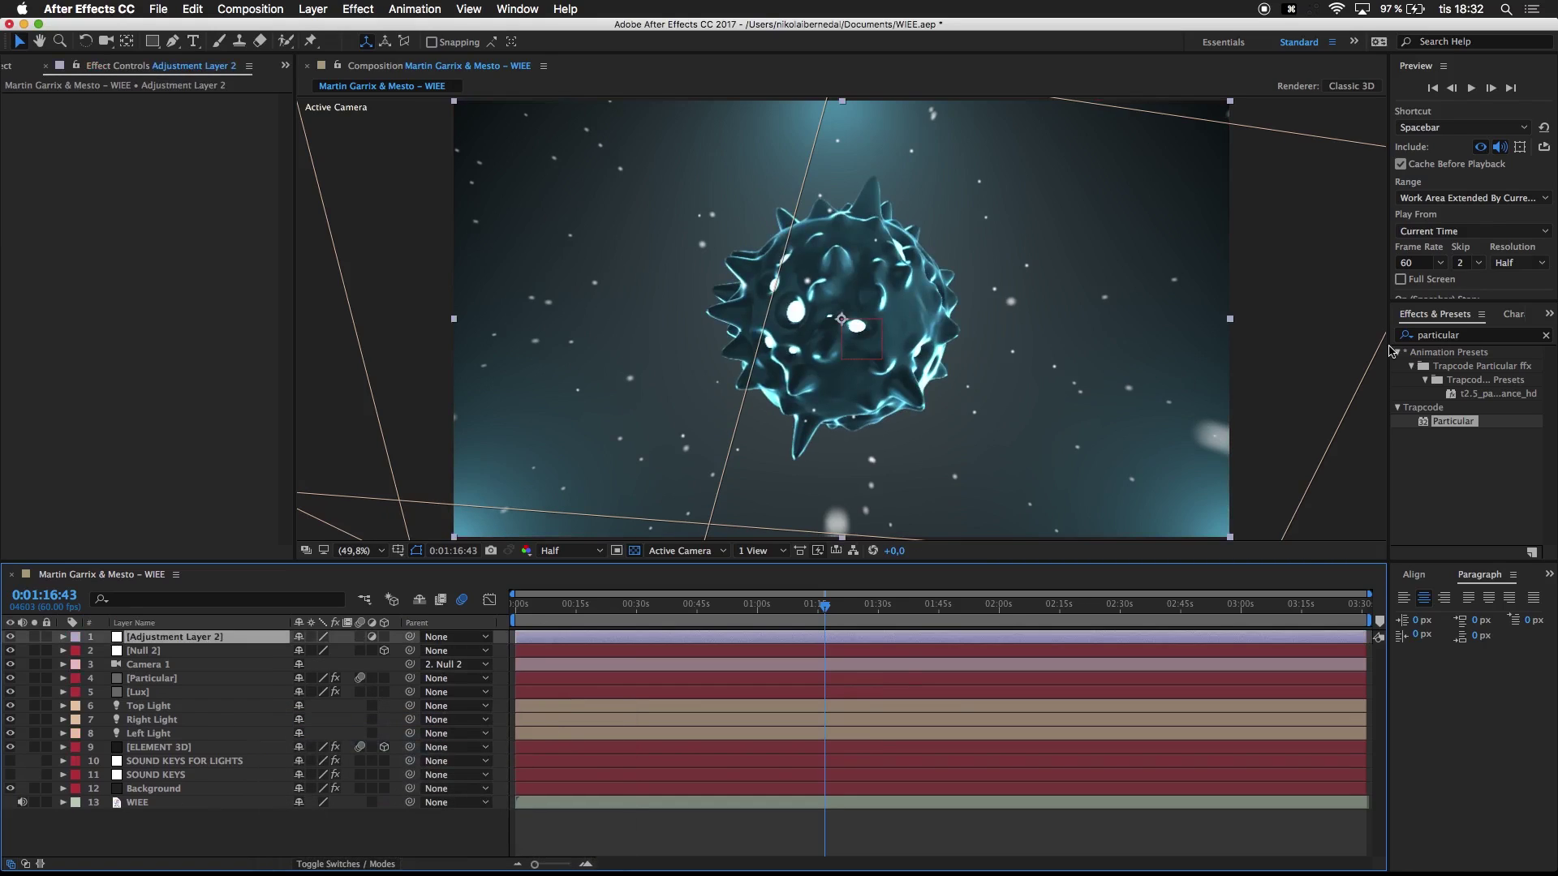
click(1462, 336)
text(looks)
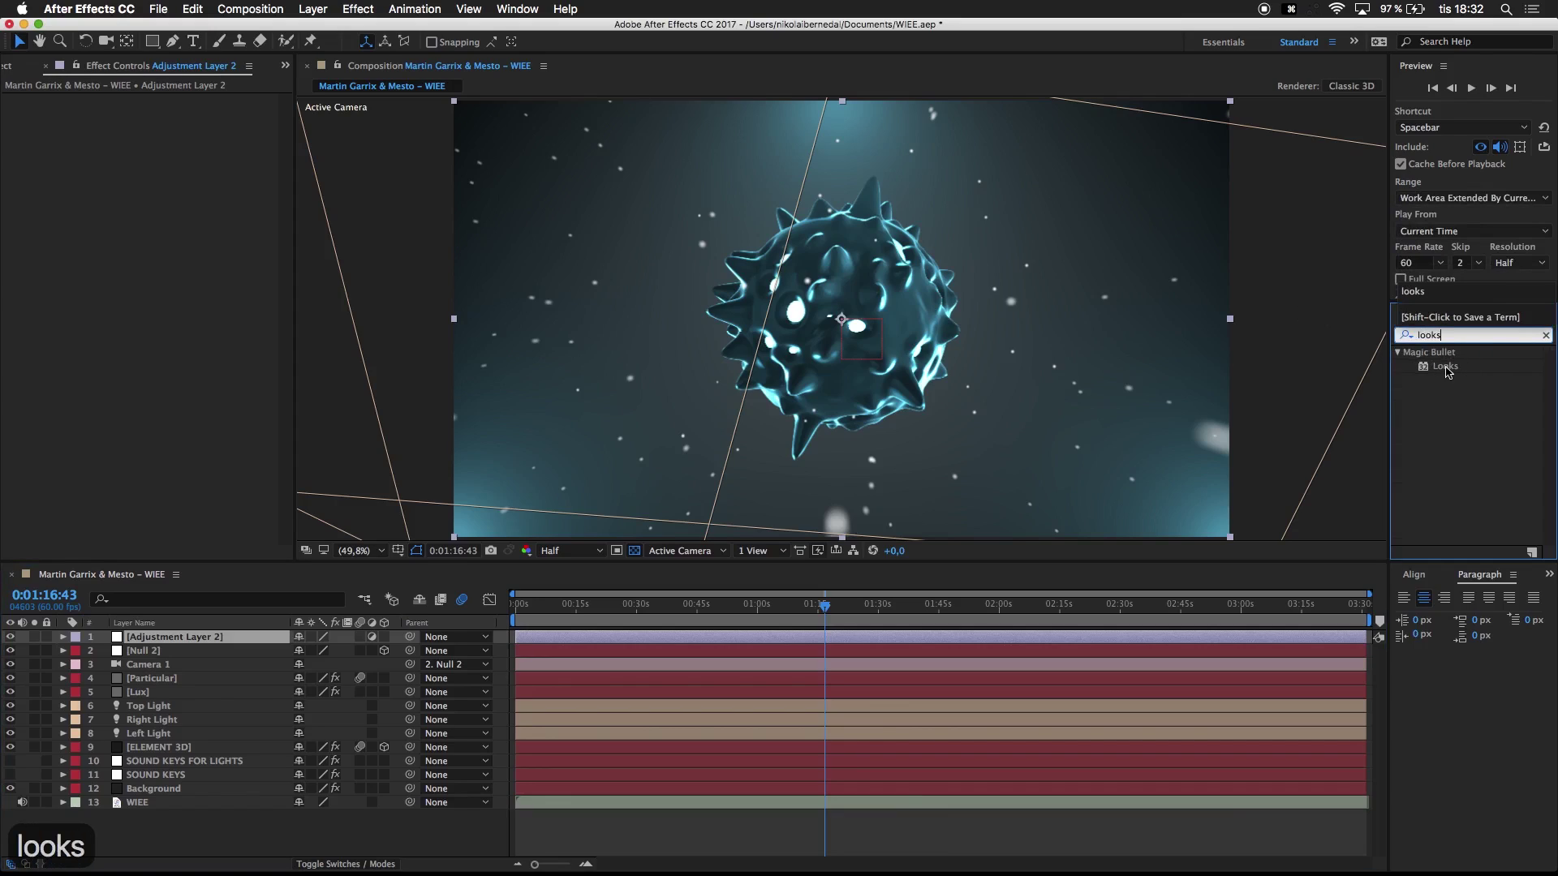
drag(1445, 367, 216, 643)
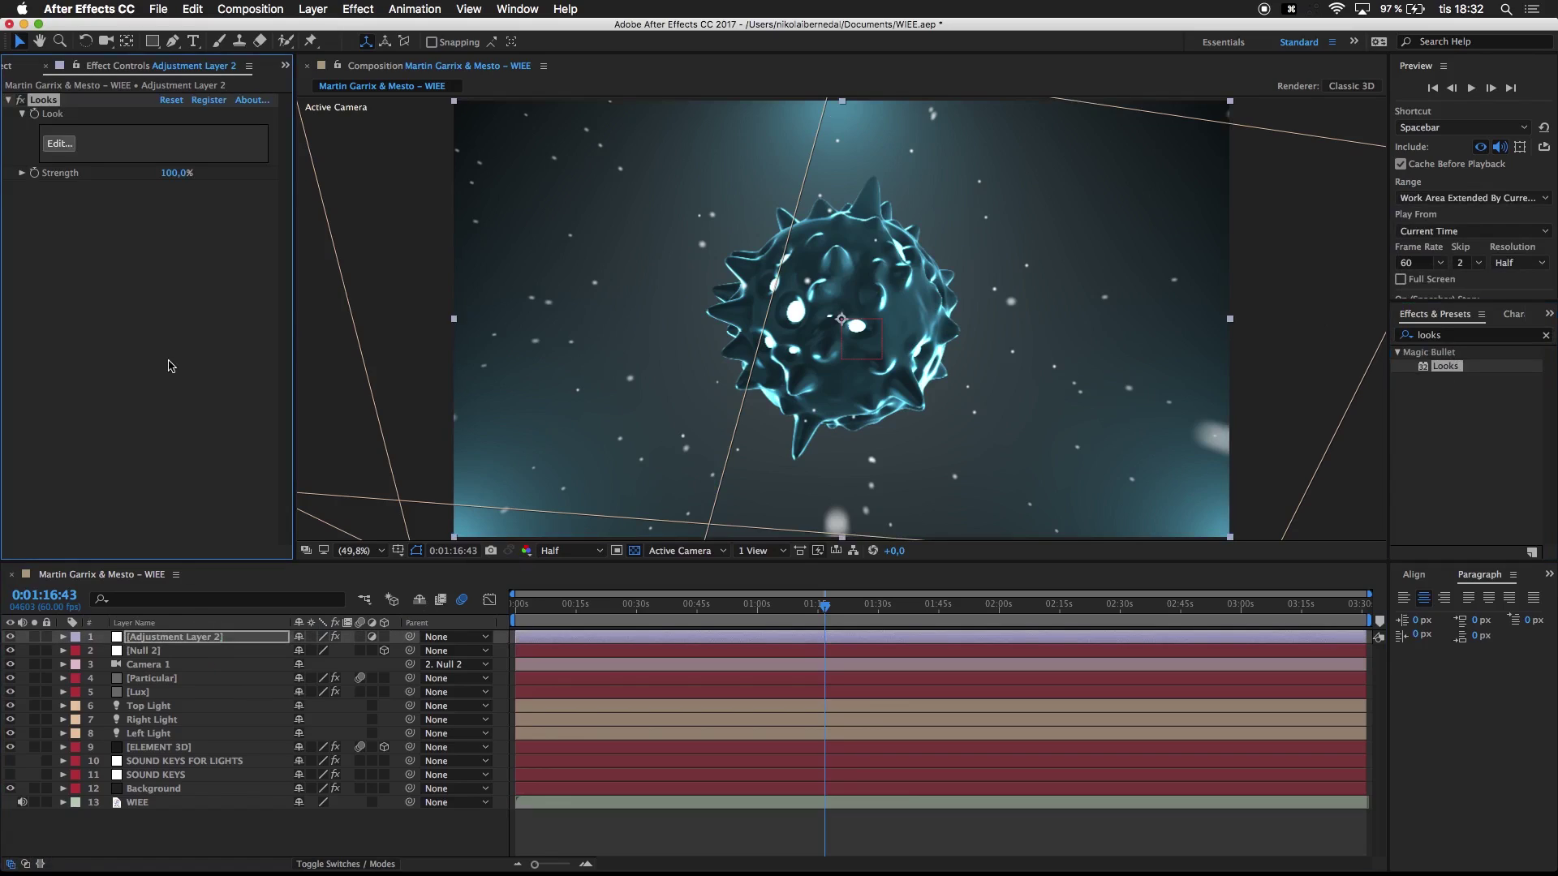
Step: Open the Looks editor and its preset looks browser
click(58, 145)
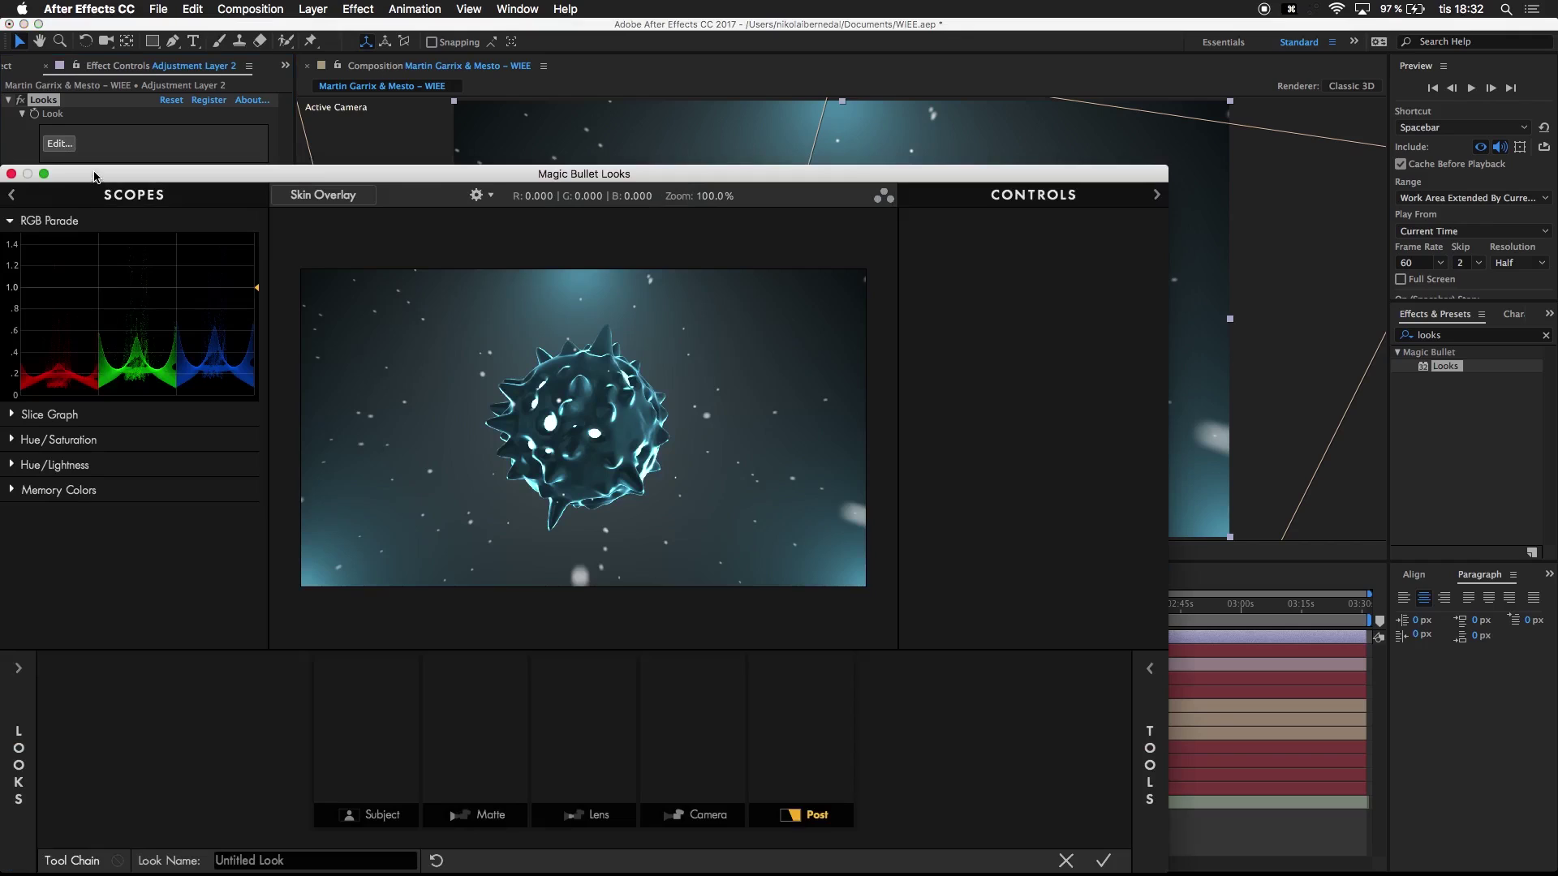
drag(94, 176, 248, 74)
click(176, 598)
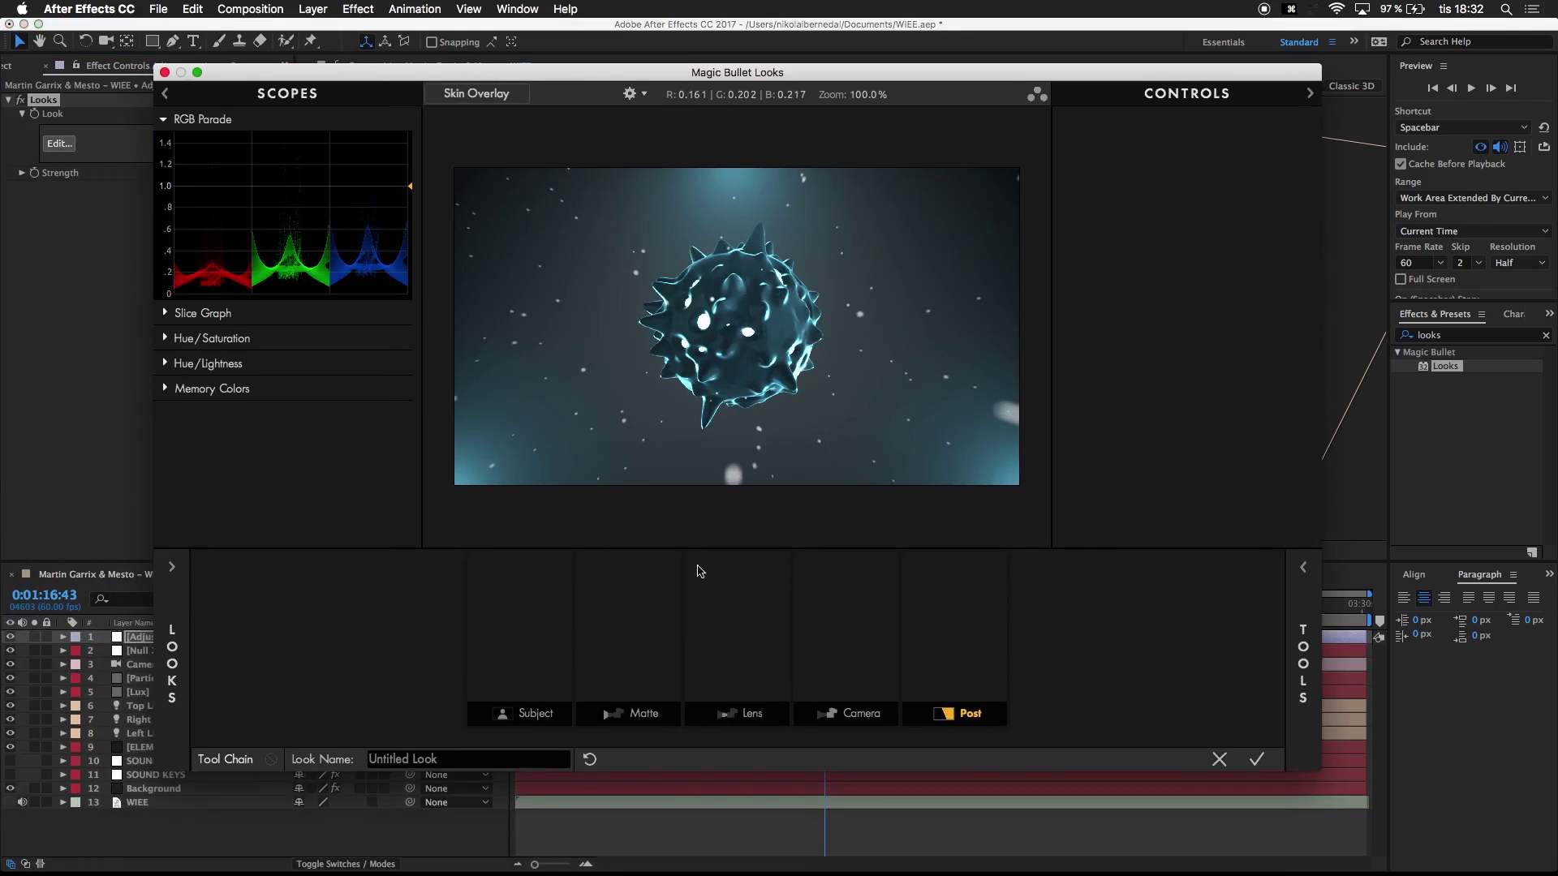
mouse_move(172, 673)
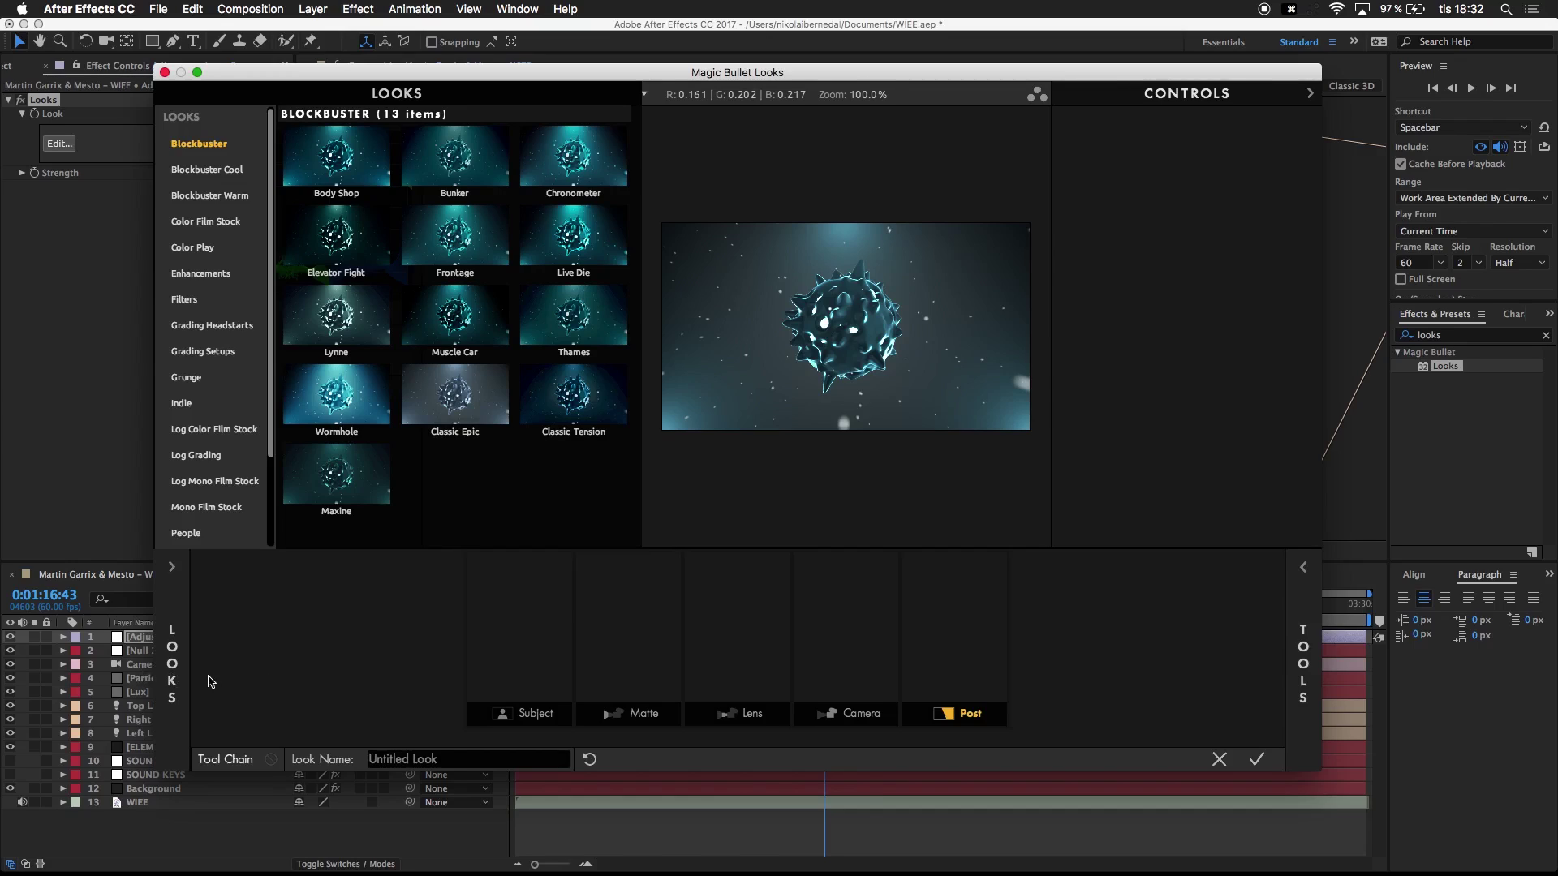
Step: Compare Blockbuster looks like Lynne, Wormhole, Frontage and Bunker, then apply Elevator Fight
click(339, 275)
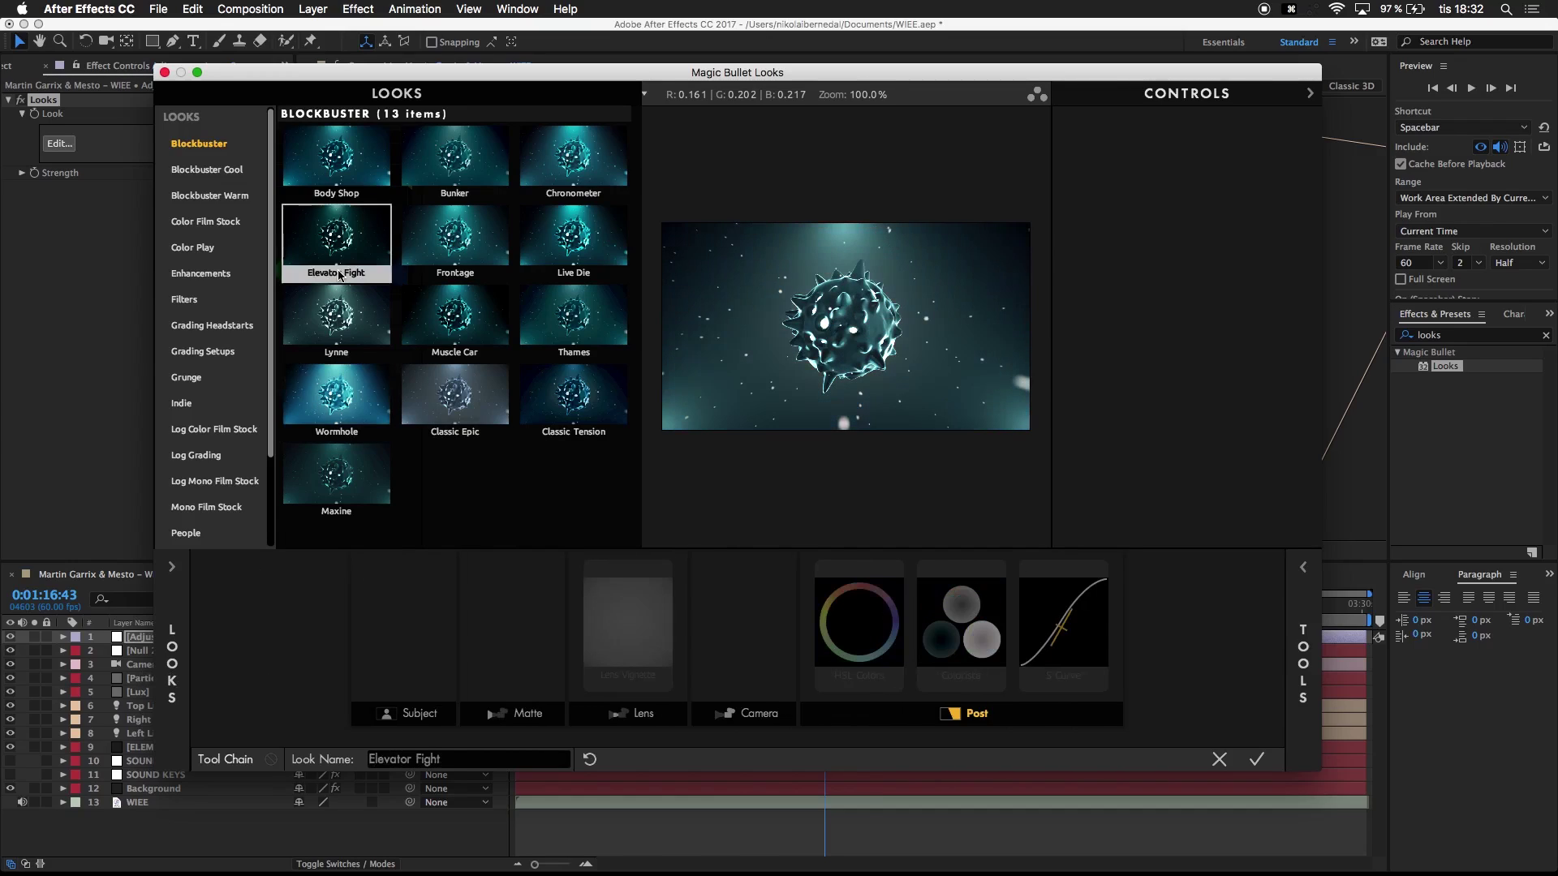
click(336, 331)
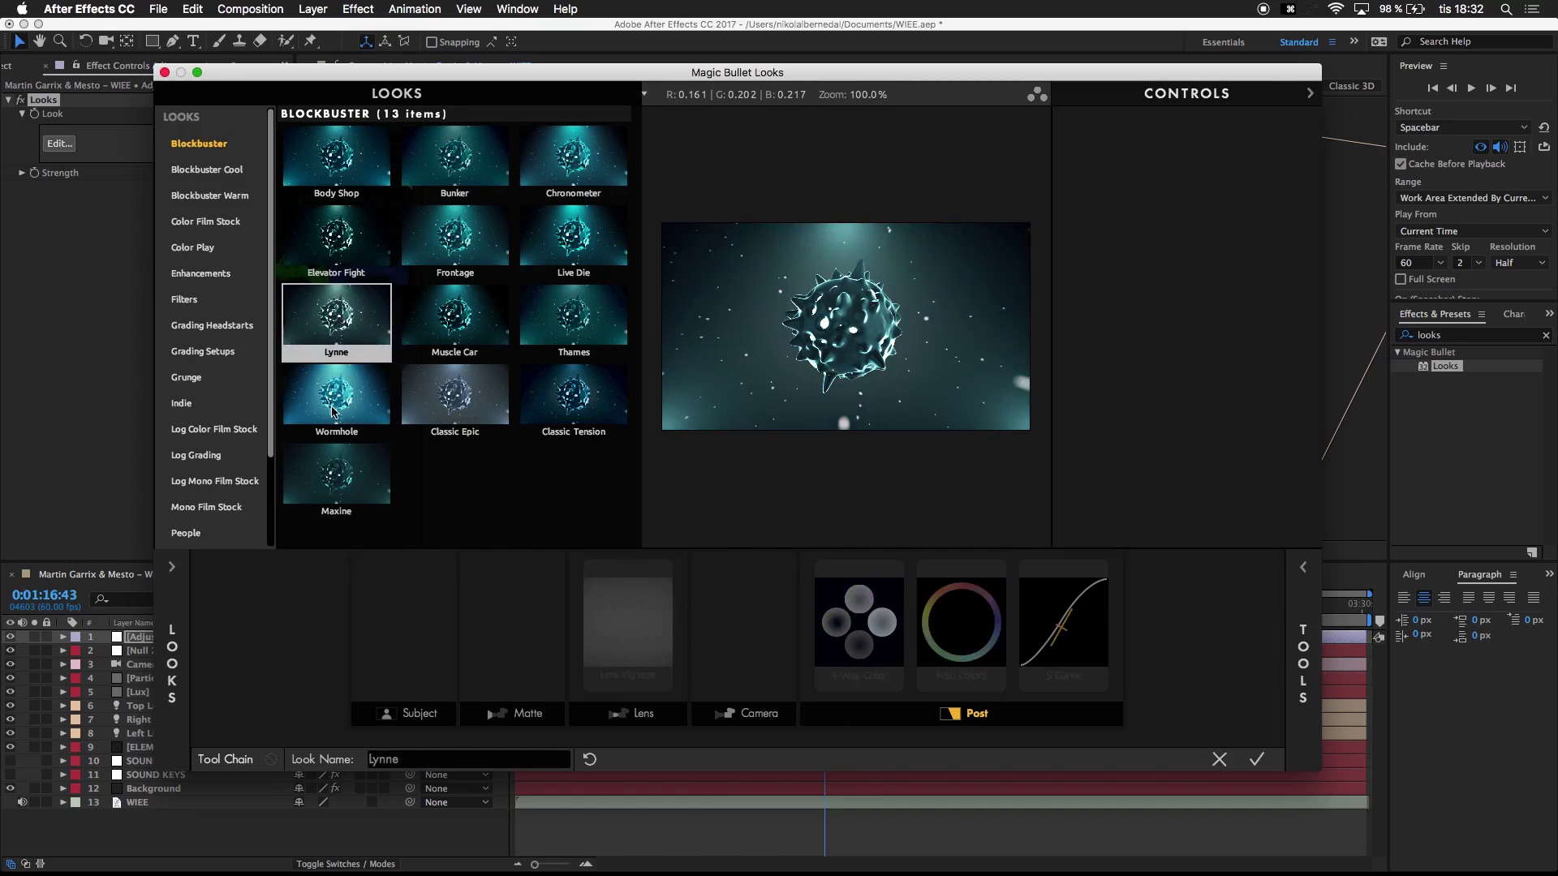
click(335, 411)
click(366, 345)
click(378, 273)
click(404, 259)
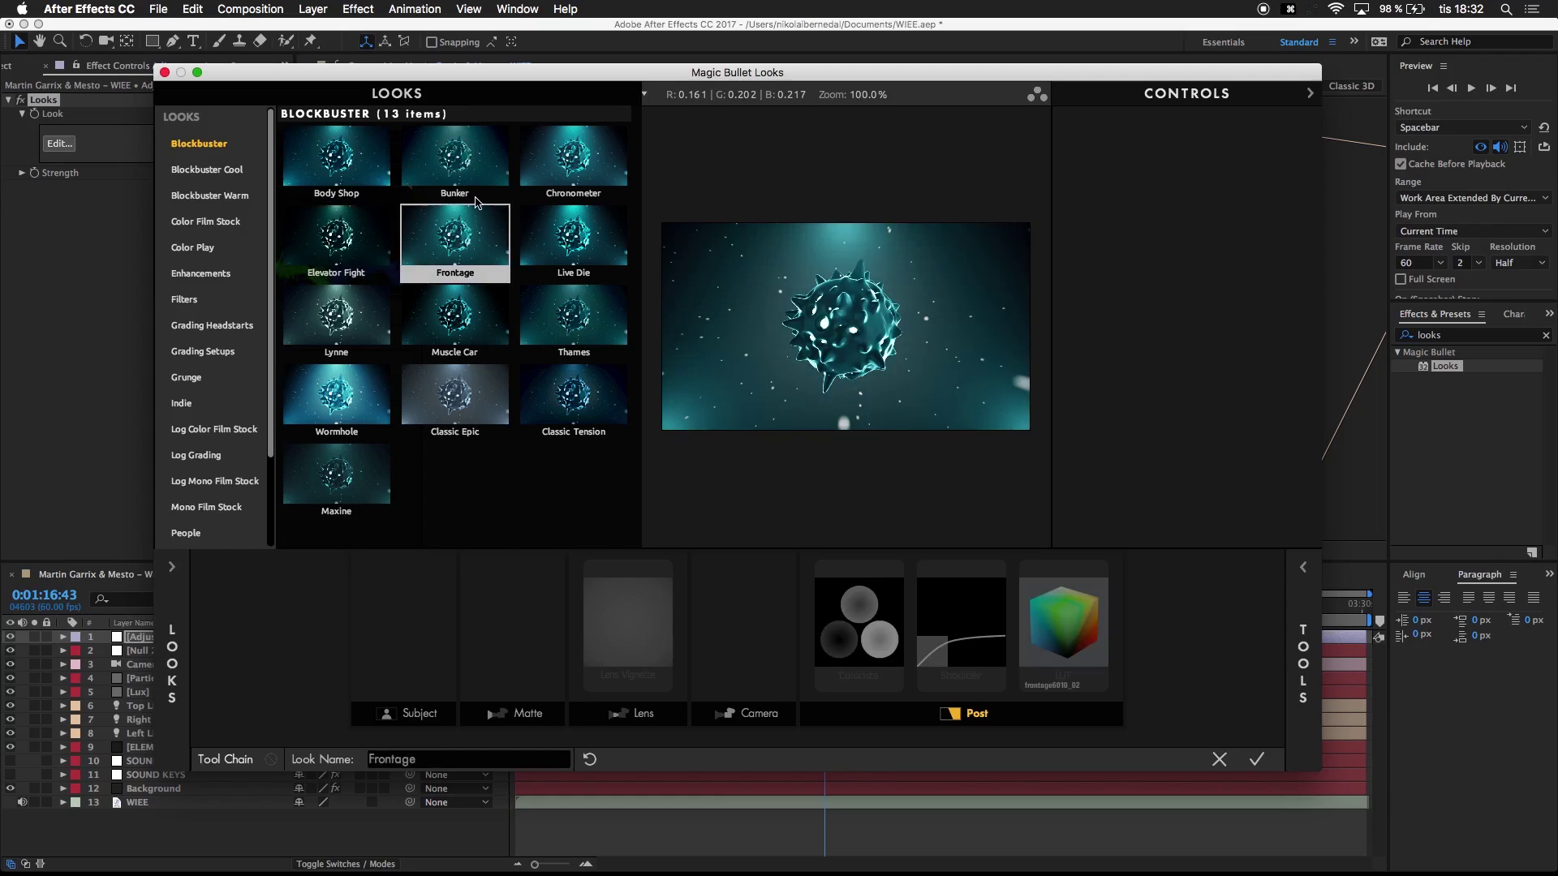
click(476, 202)
click(469, 232)
click(369, 252)
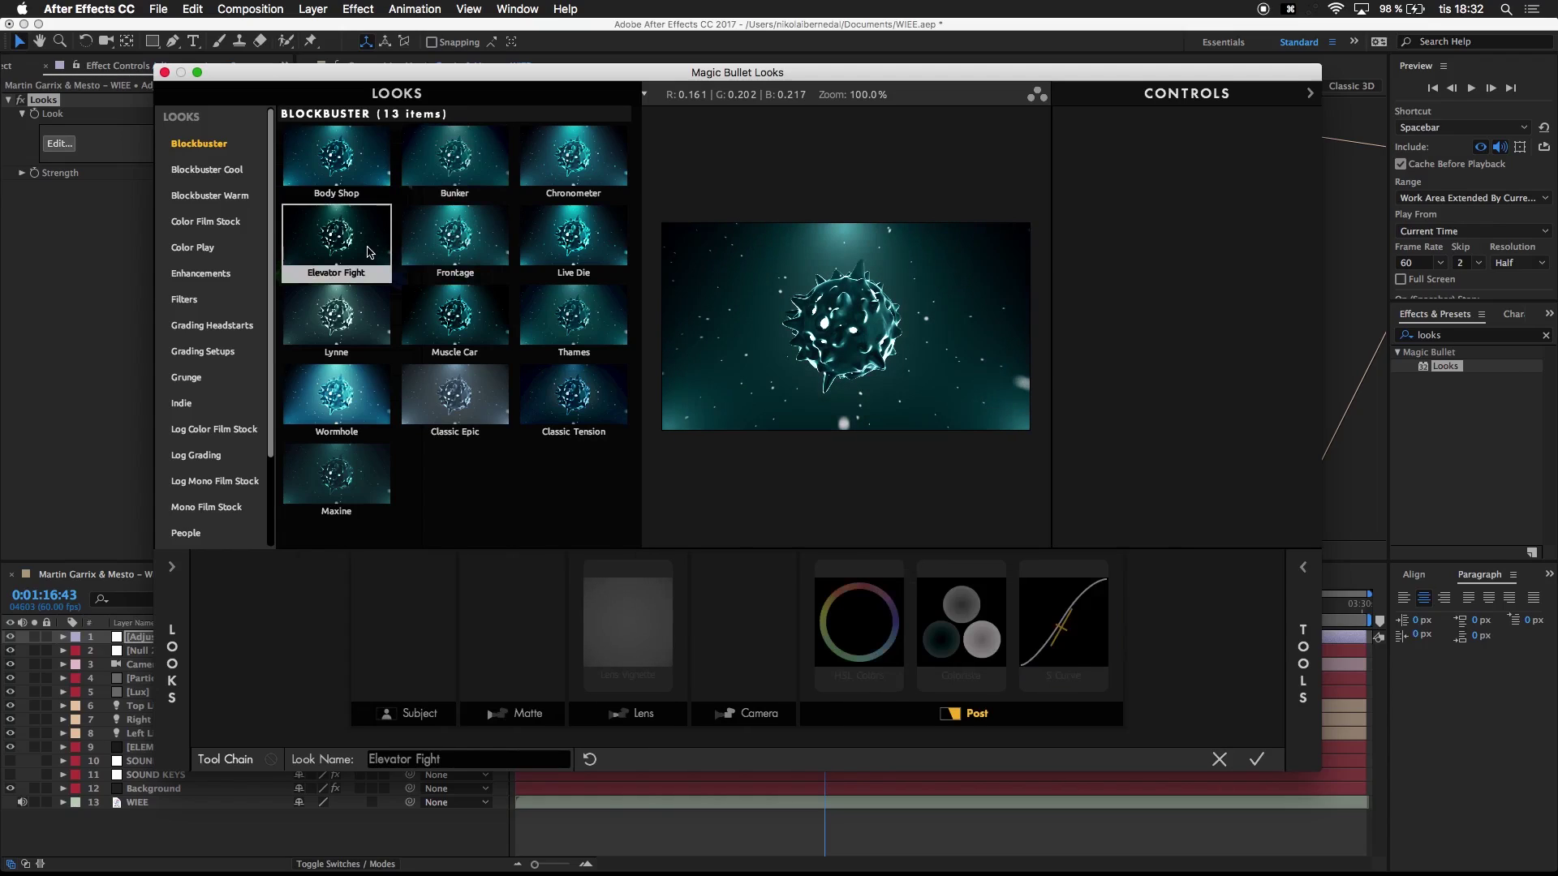
click(347, 289)
click(355, 279)
double_click(355, 273)
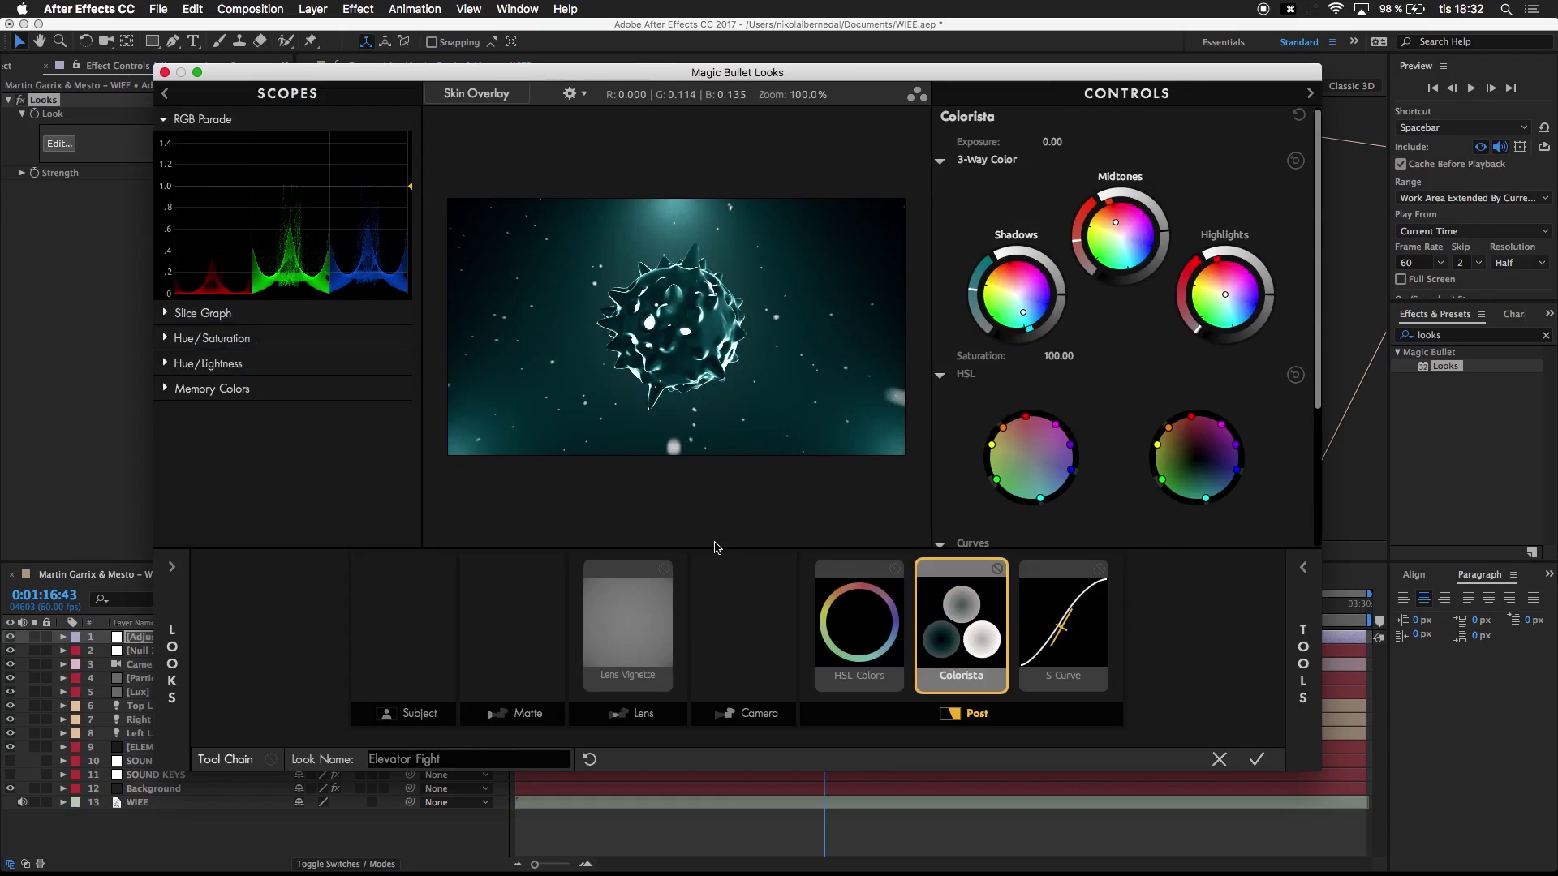
click(1263, 763)
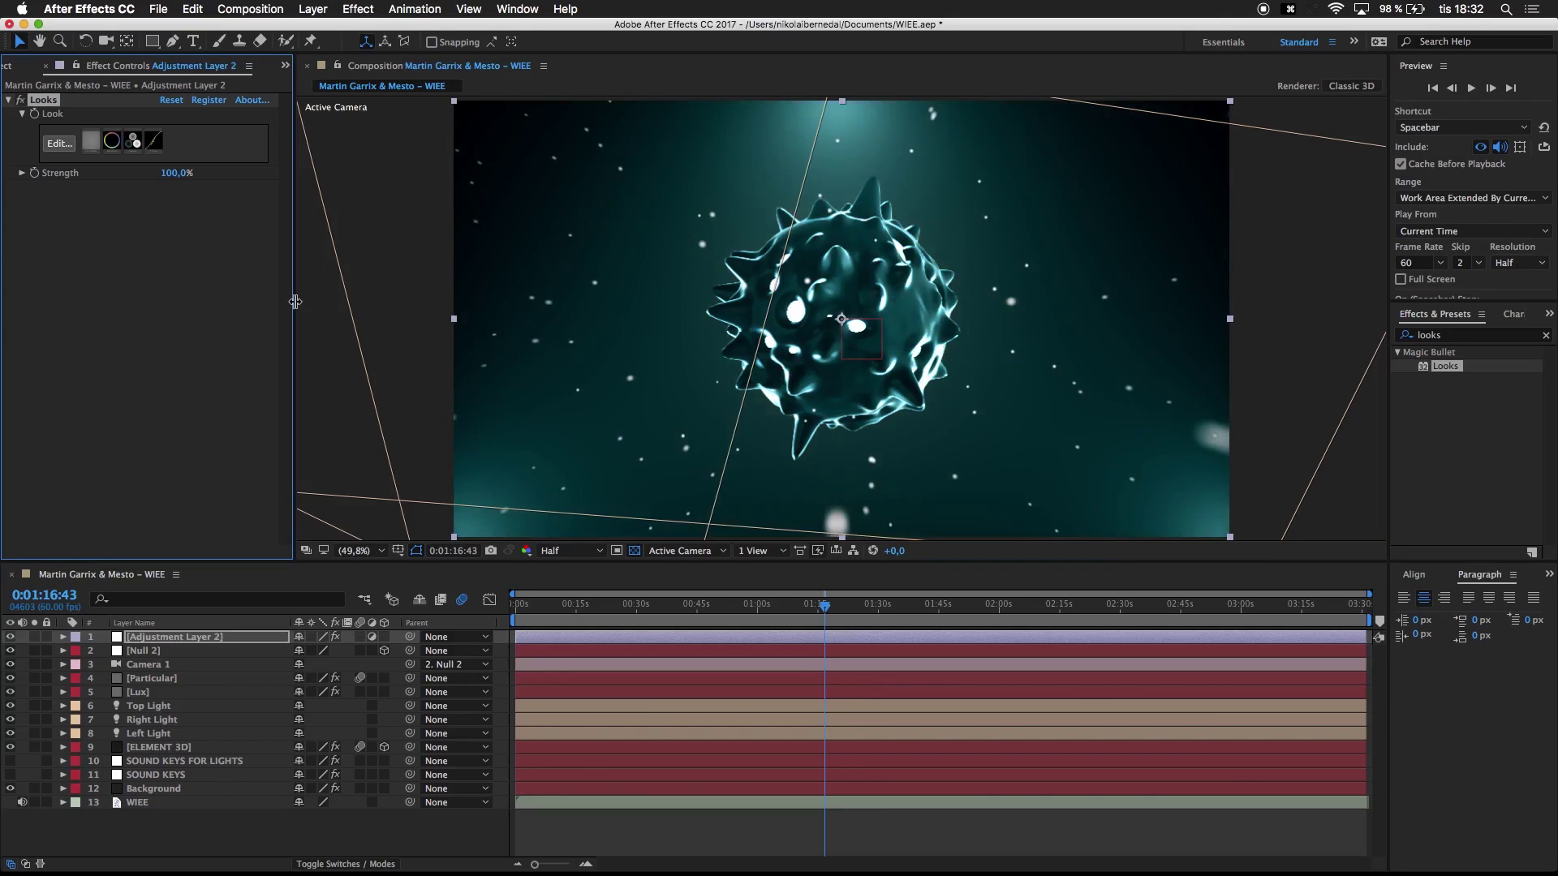
Step: Add Brightness & Contrast to the adjustment layer, found by searching 'bright'
click(1460, 335)
text(bright)
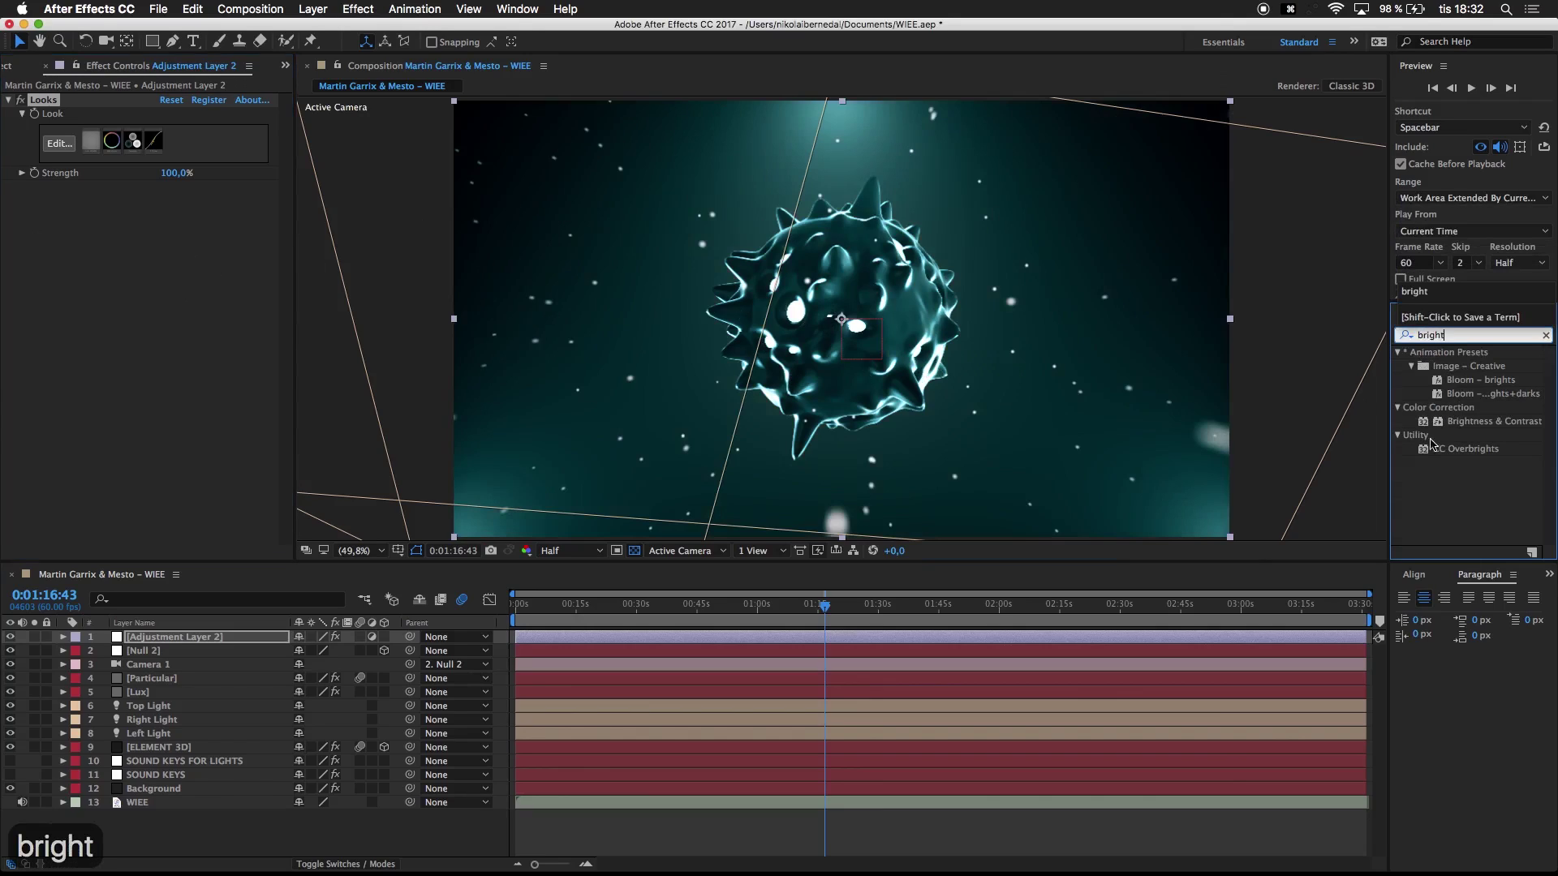
drag(1278, 433, 164, 378)
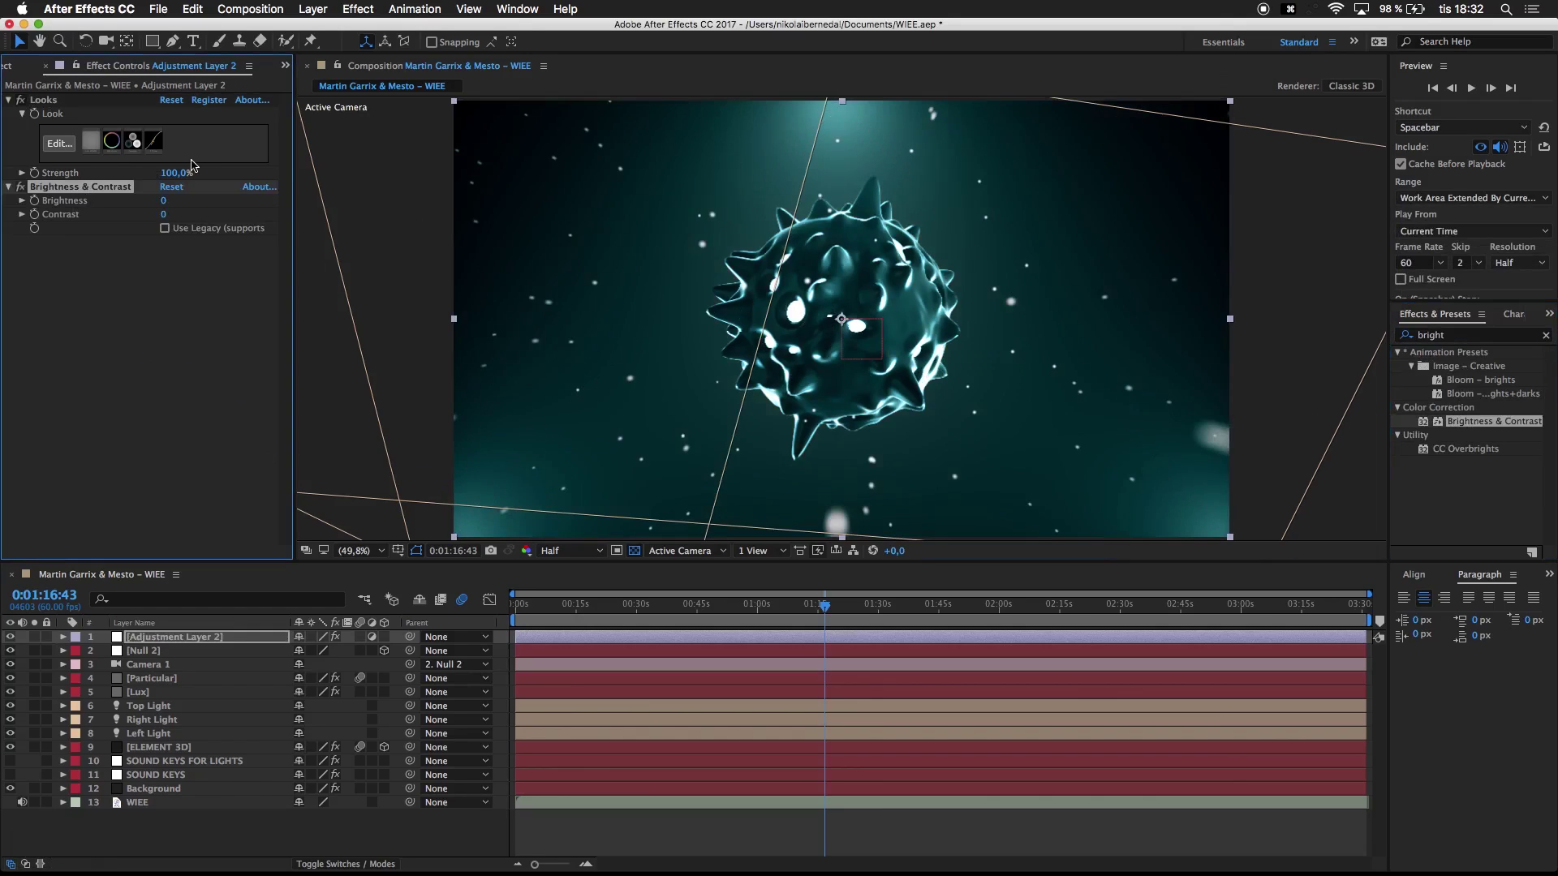
Step: Set Contrast to 25 and Brightness to 35
click(162, 215)
text(25)
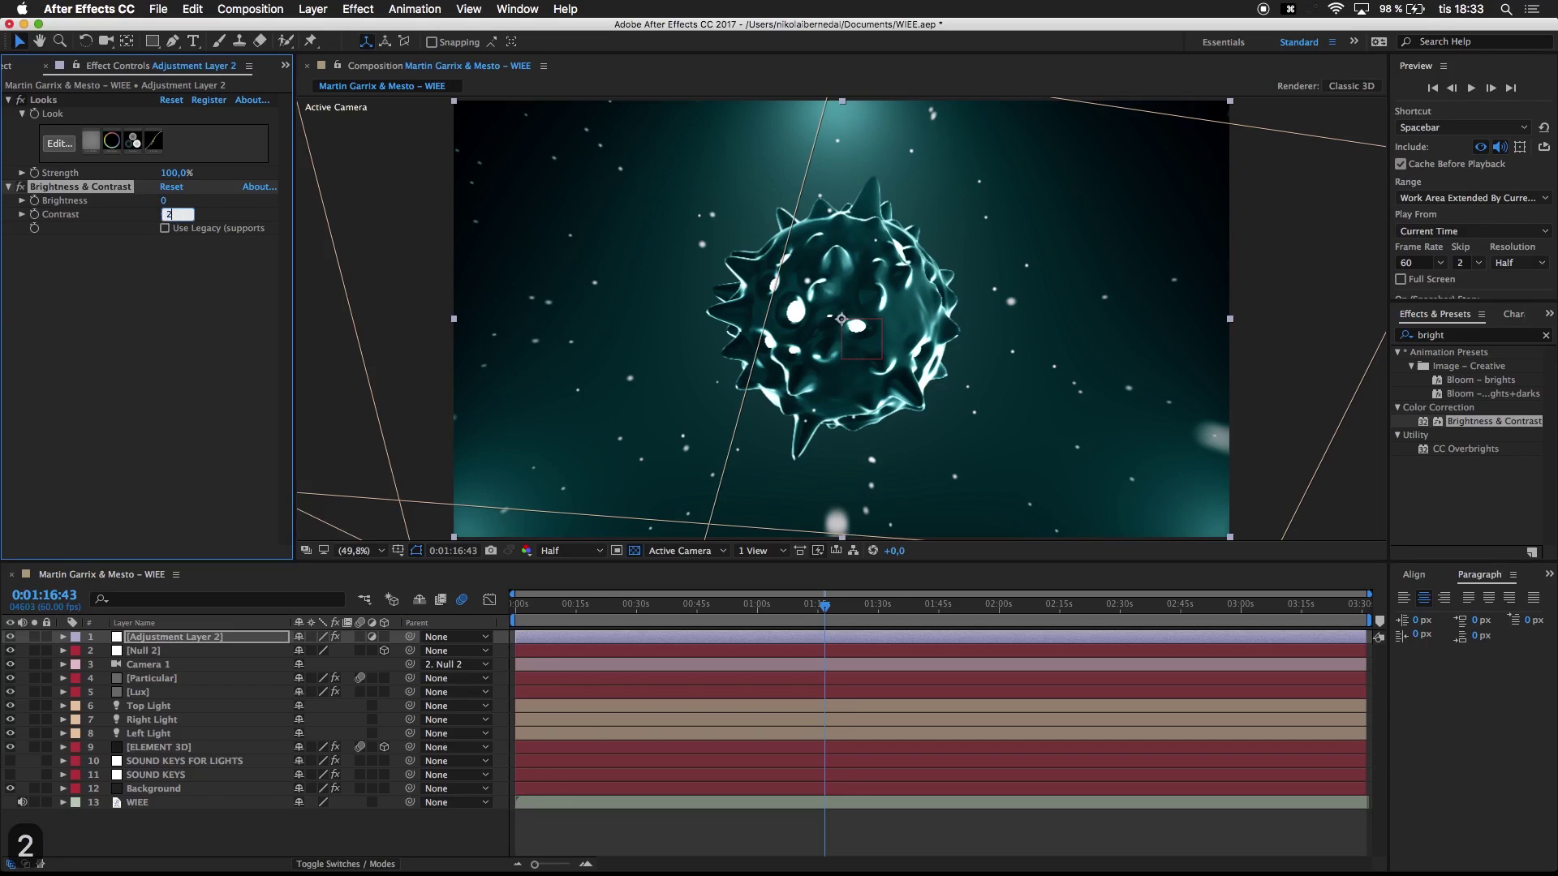
click(163, 201)
text(25)
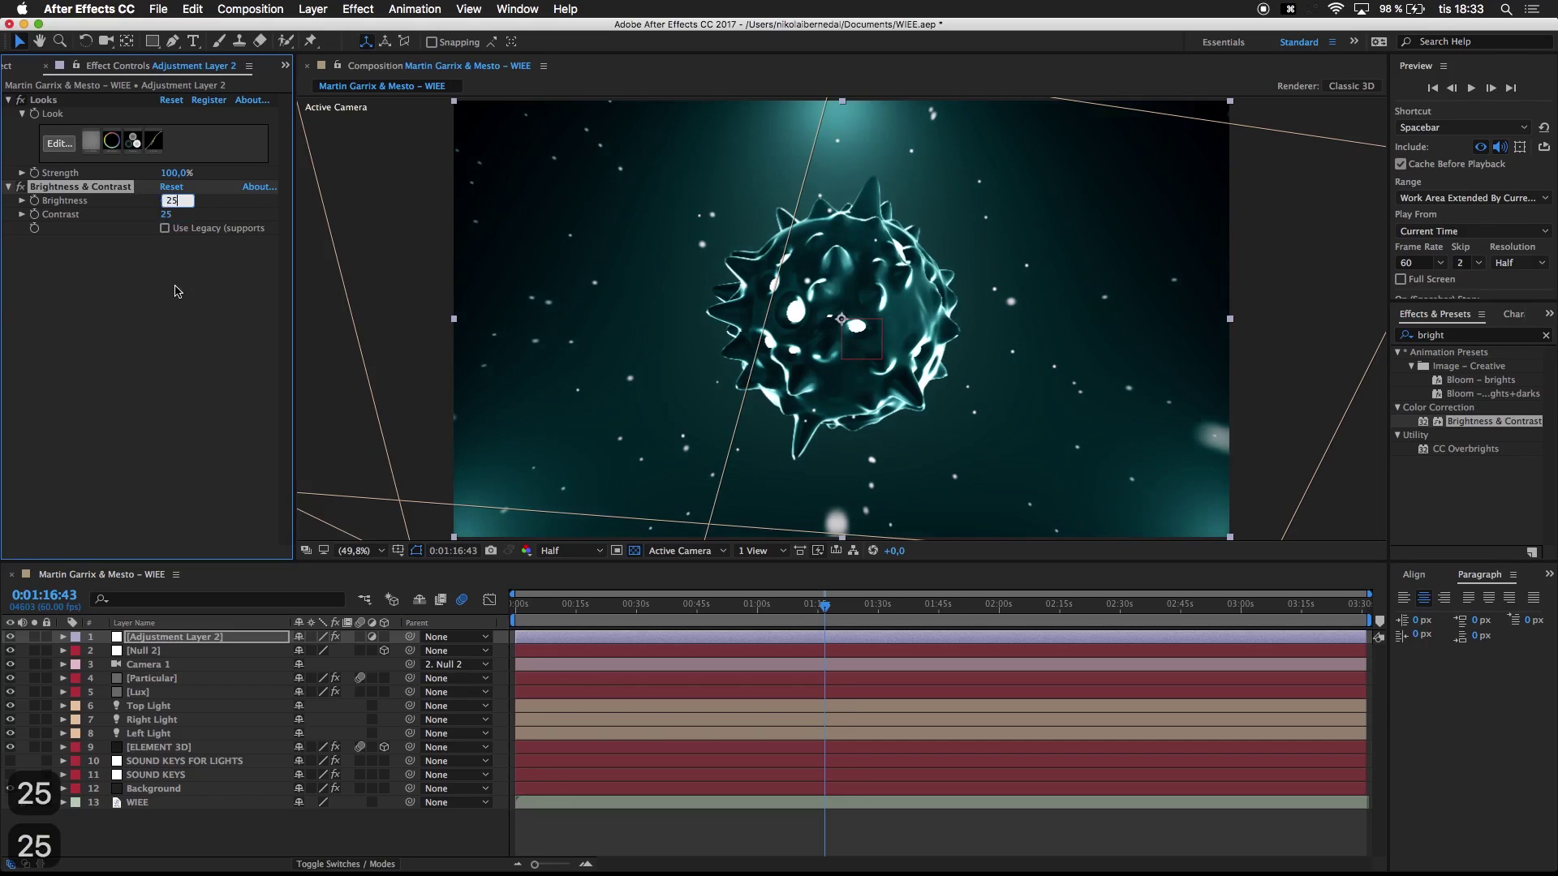
click(177, 289)
click(165, 201)
text(35)
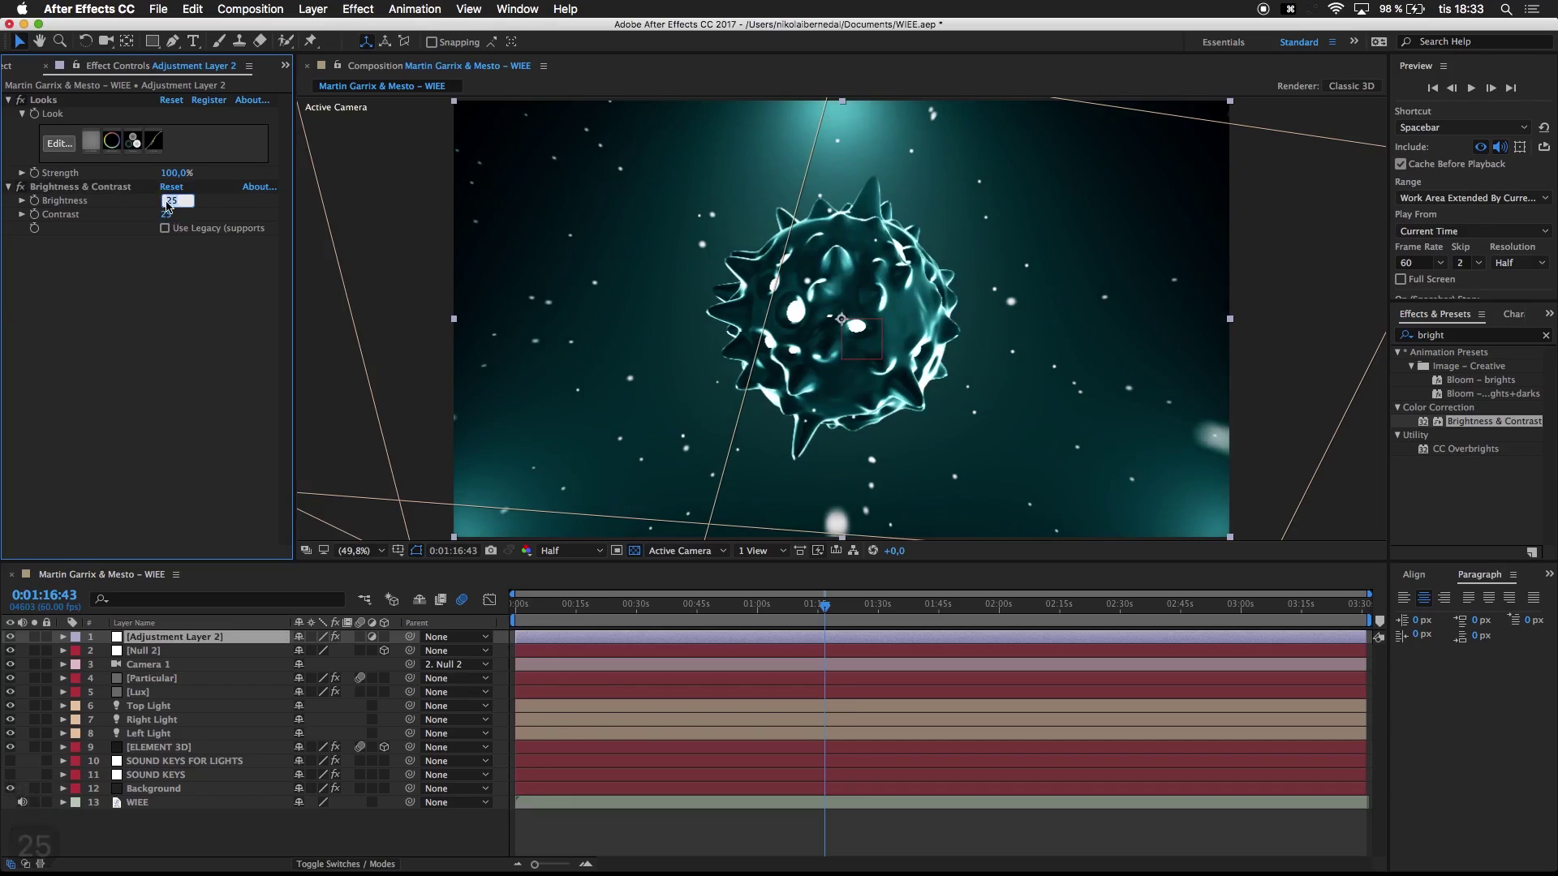
click(180, 345)
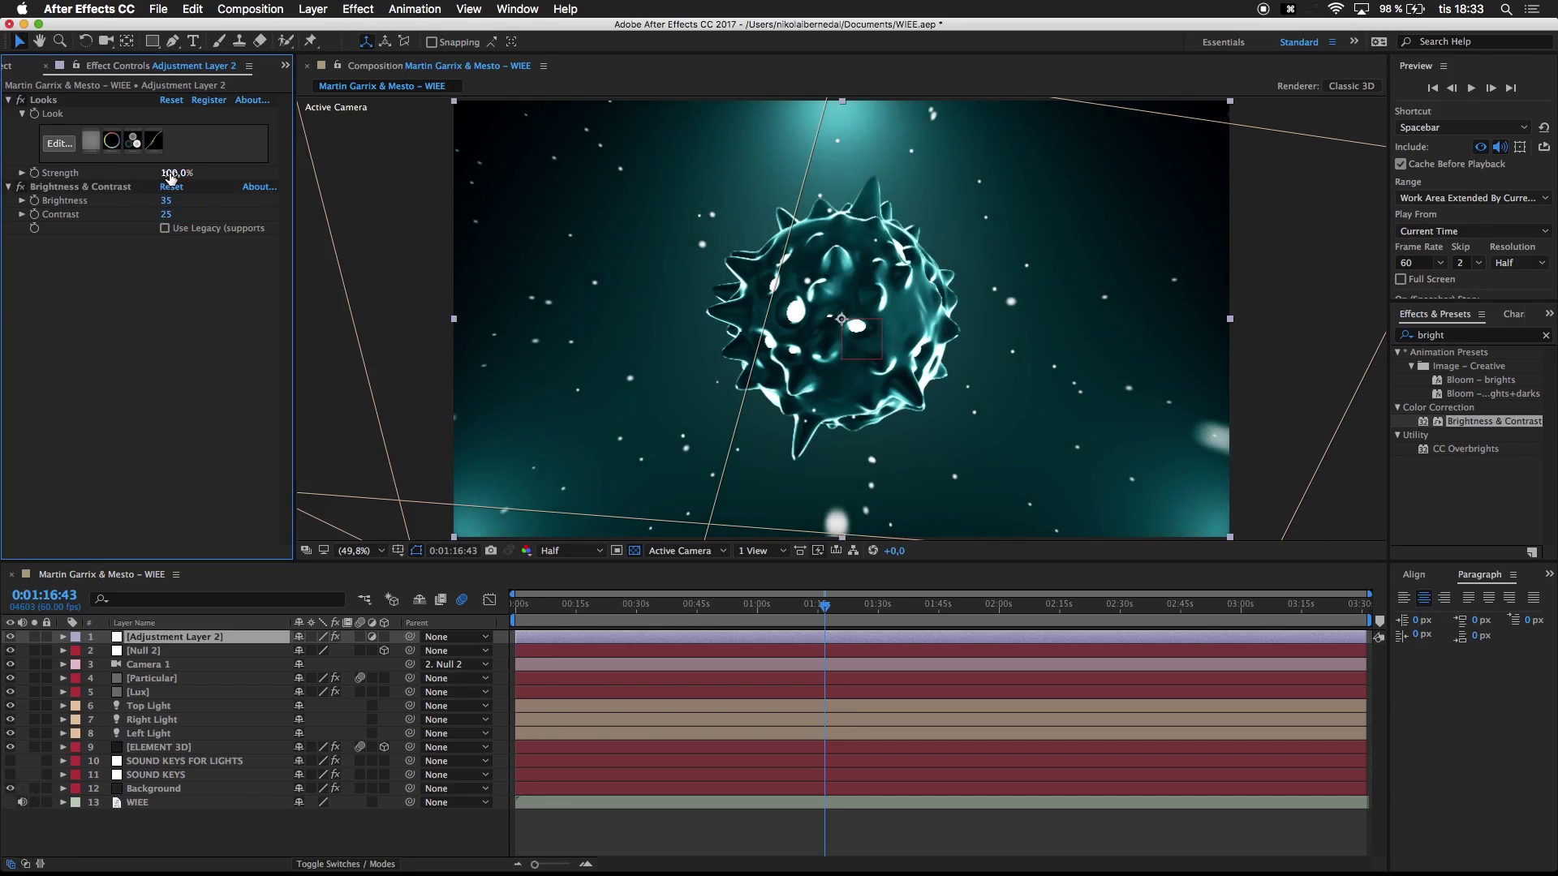
Step: Scrub the Looks Strength to compare, then set it to 80%
drag(171, 179, 4, 186)
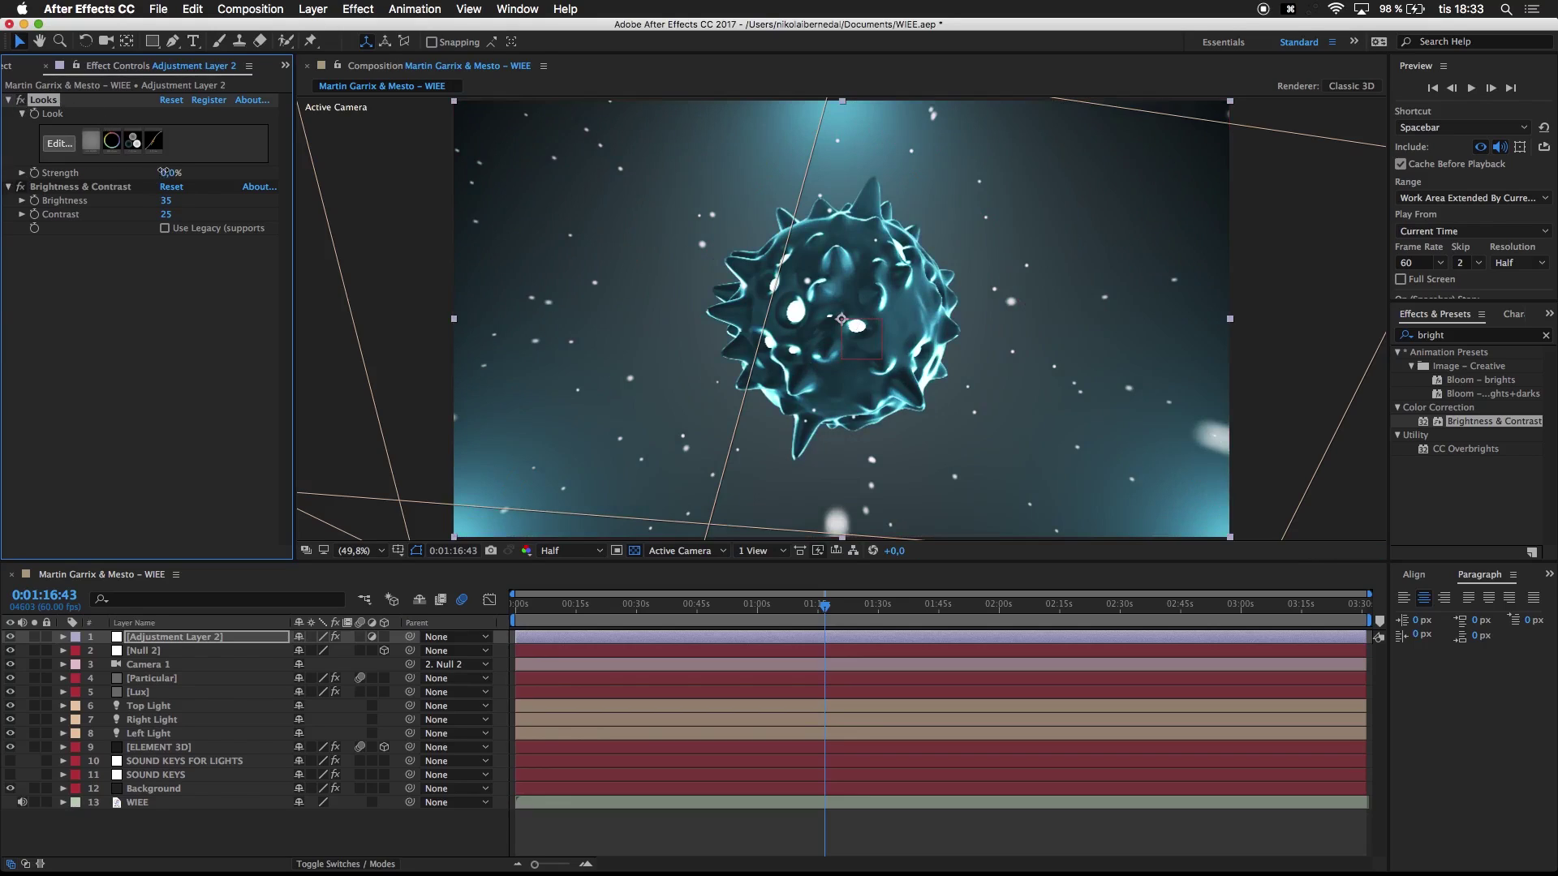
drag(166, 173, 276, 163)
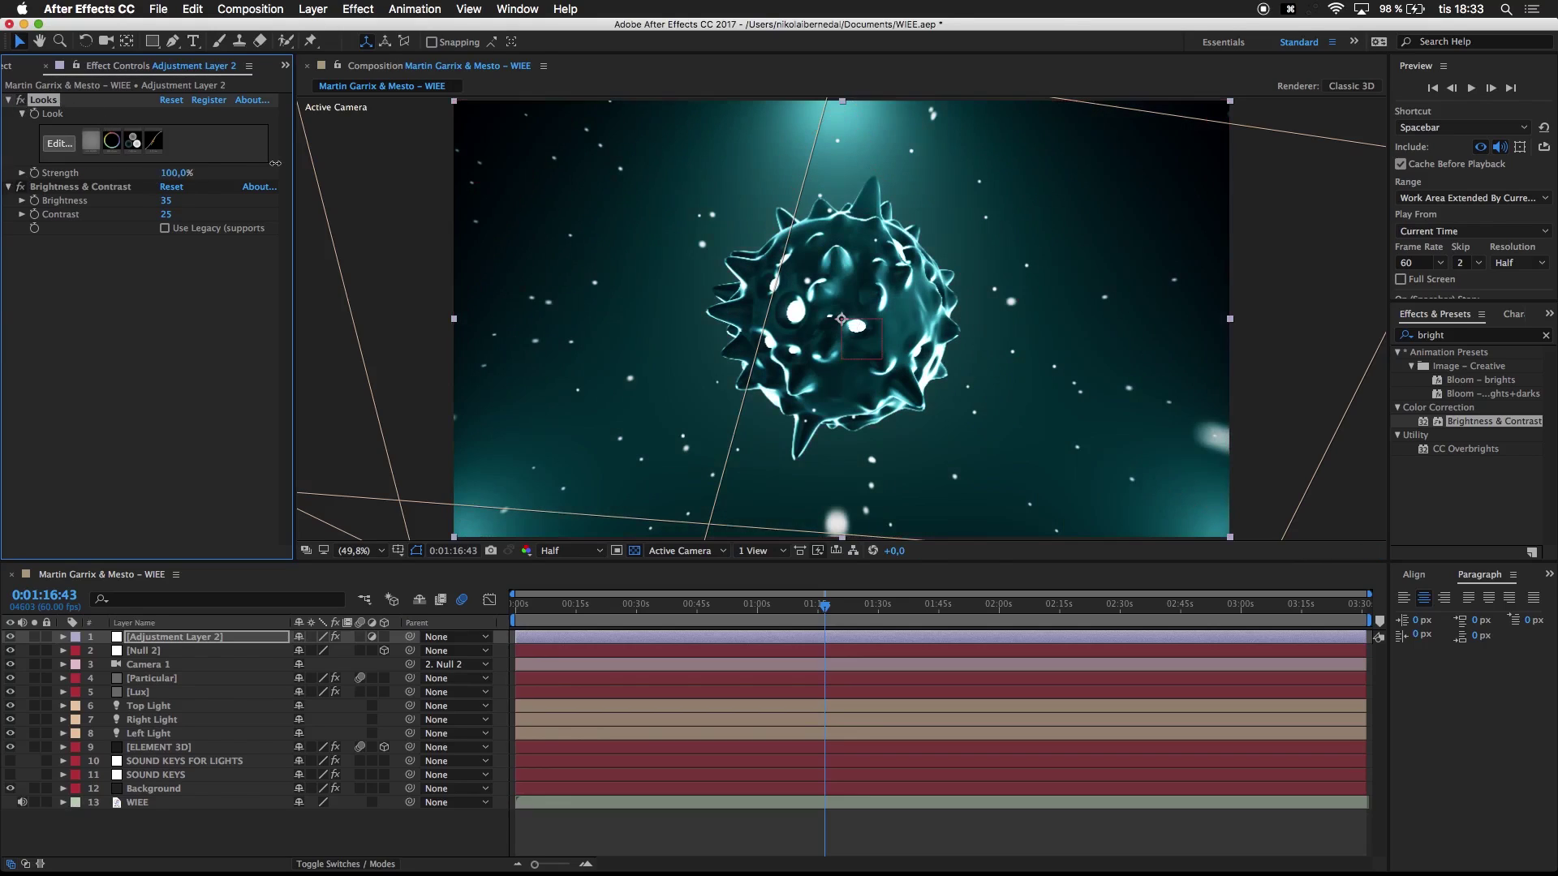
click(174, 173)
text(80)
click(142, 312)
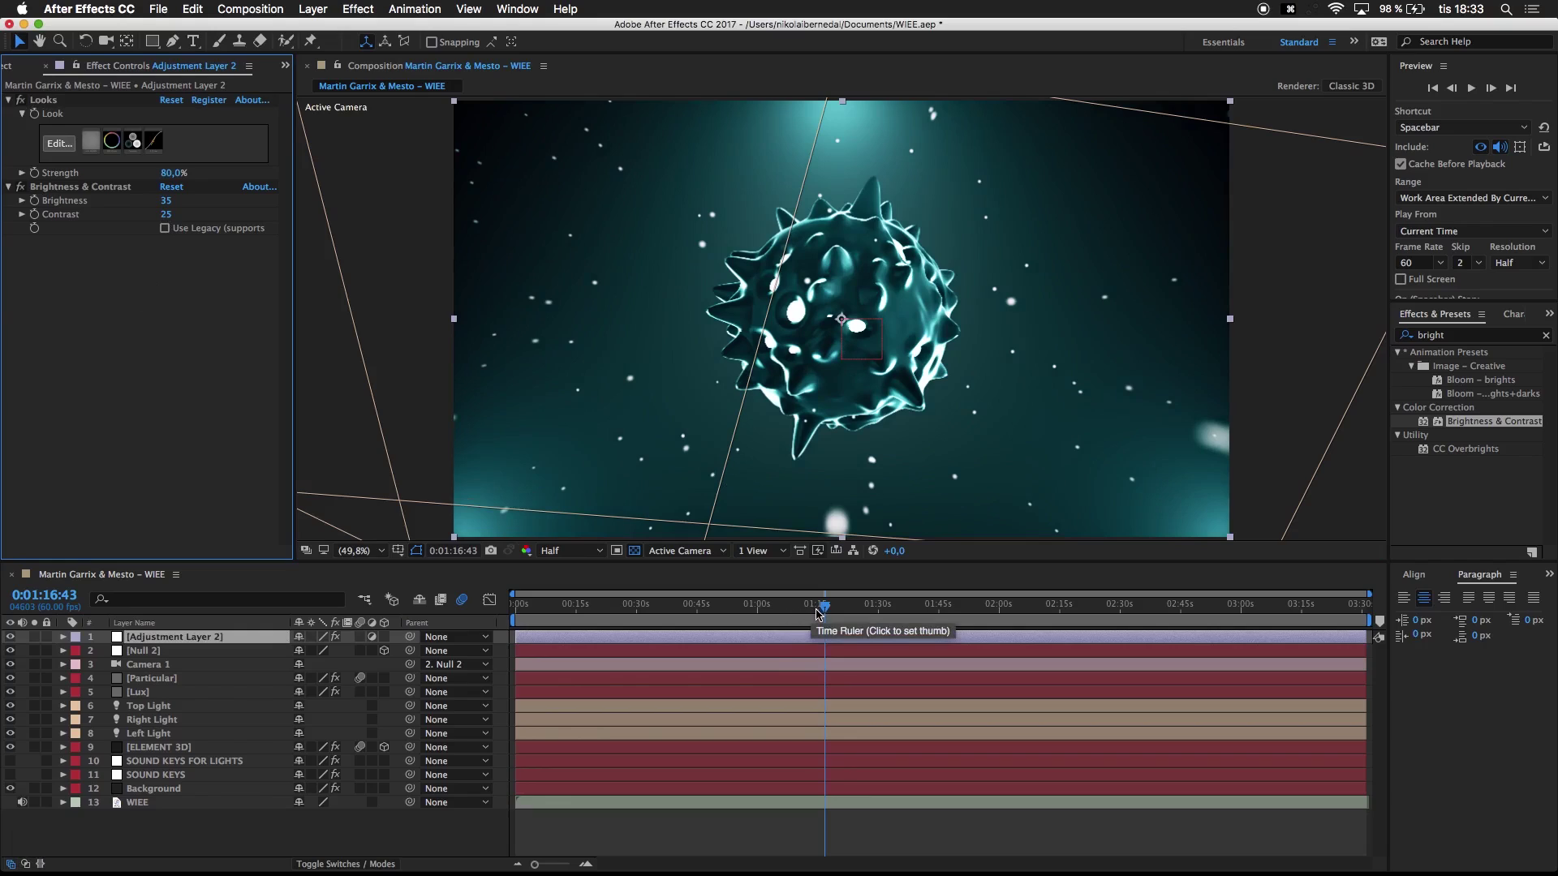
Step: Preview the graded animation from about 1:14, stopping and restarting playback
click(815, 610)
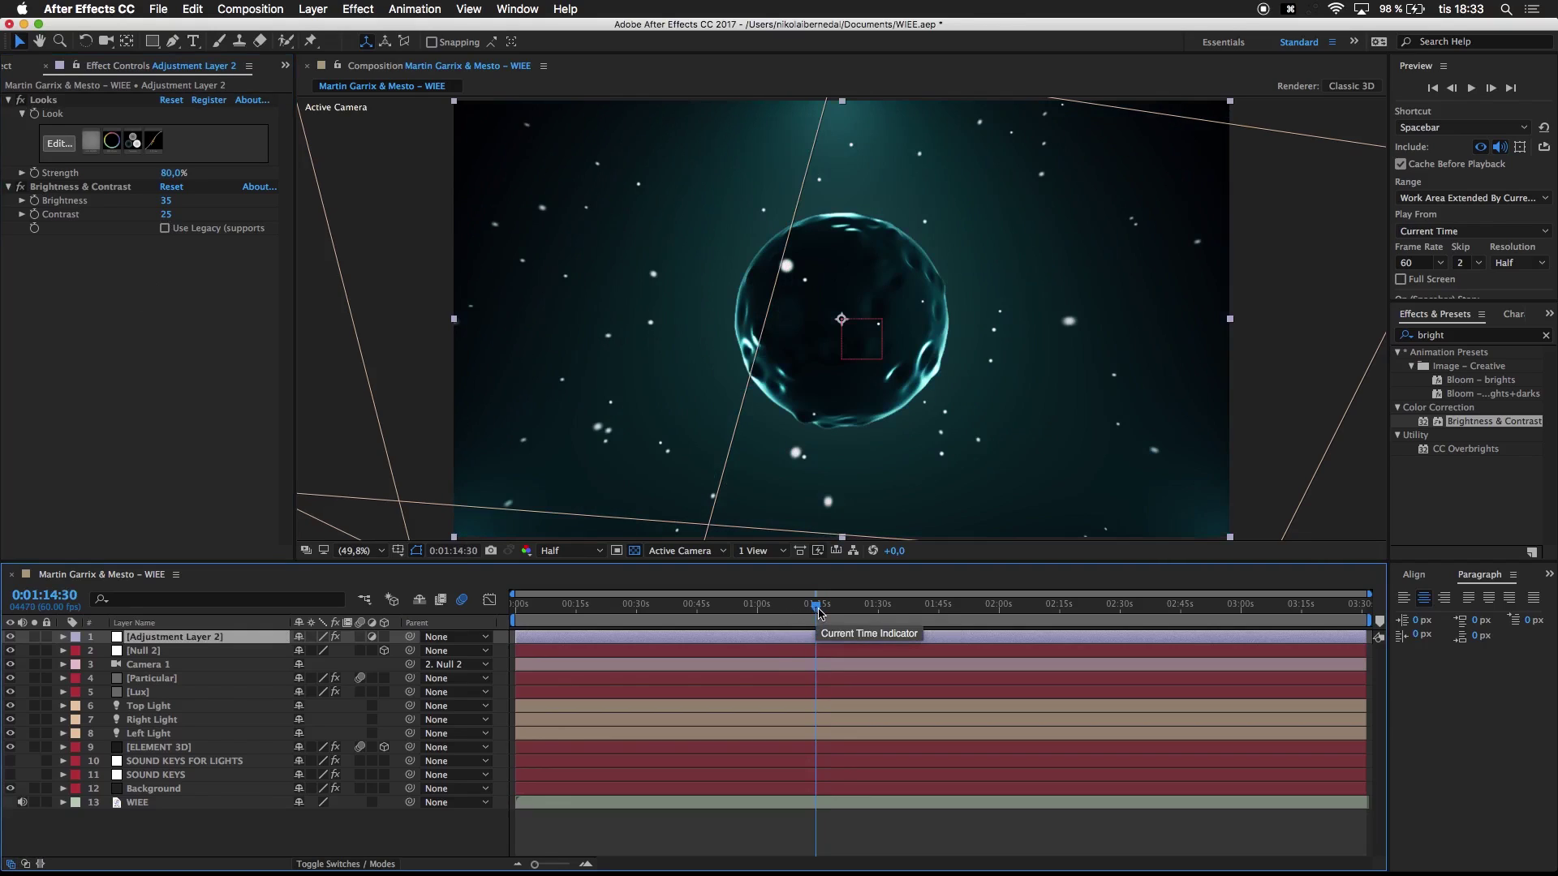
key(space)
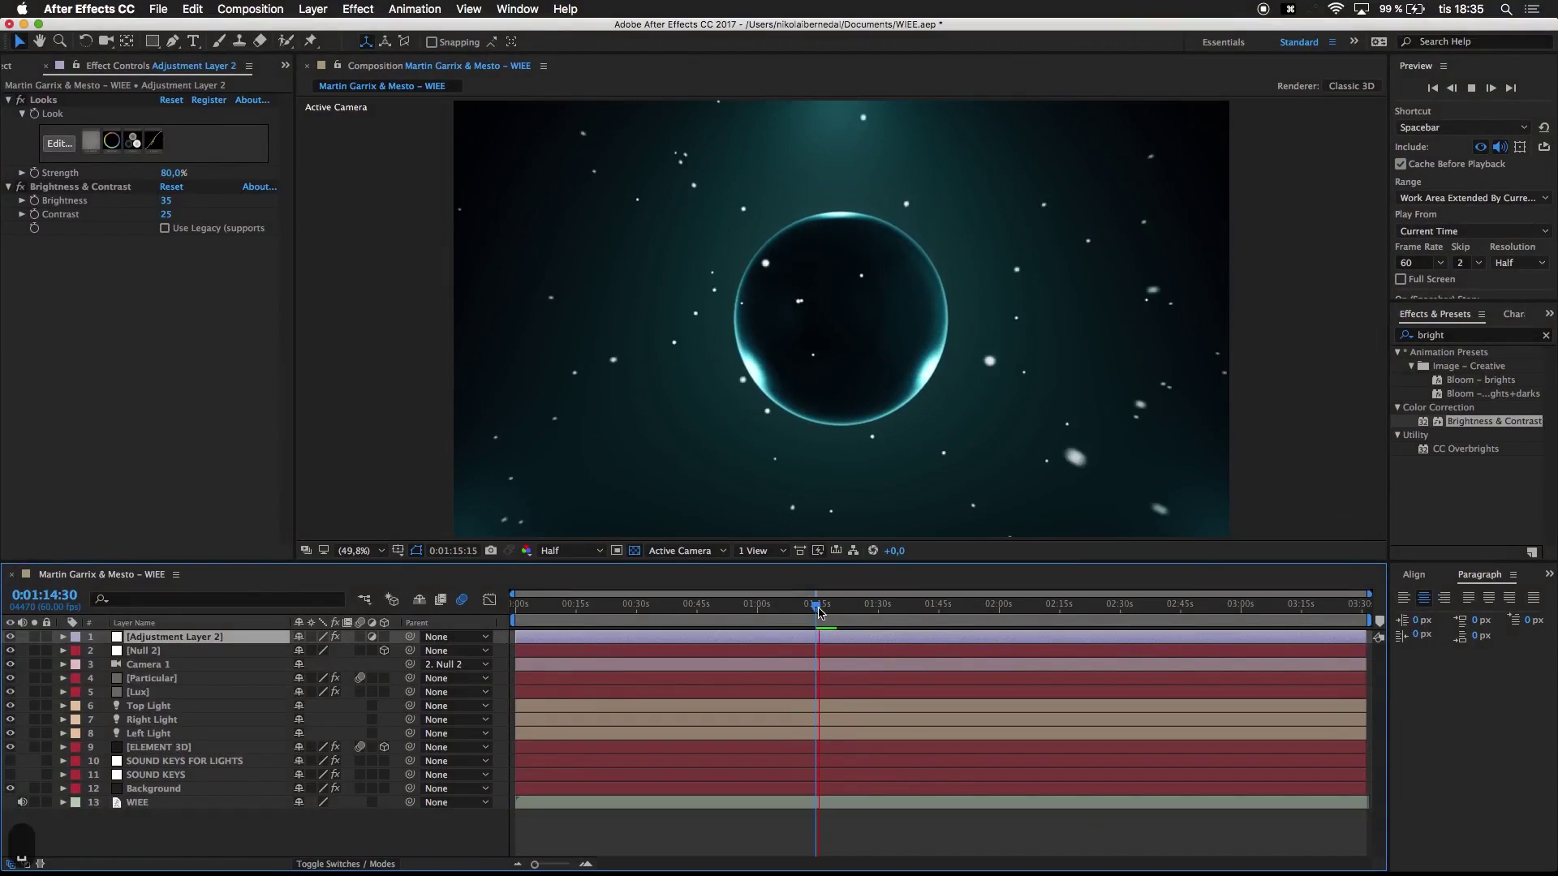
key(space)
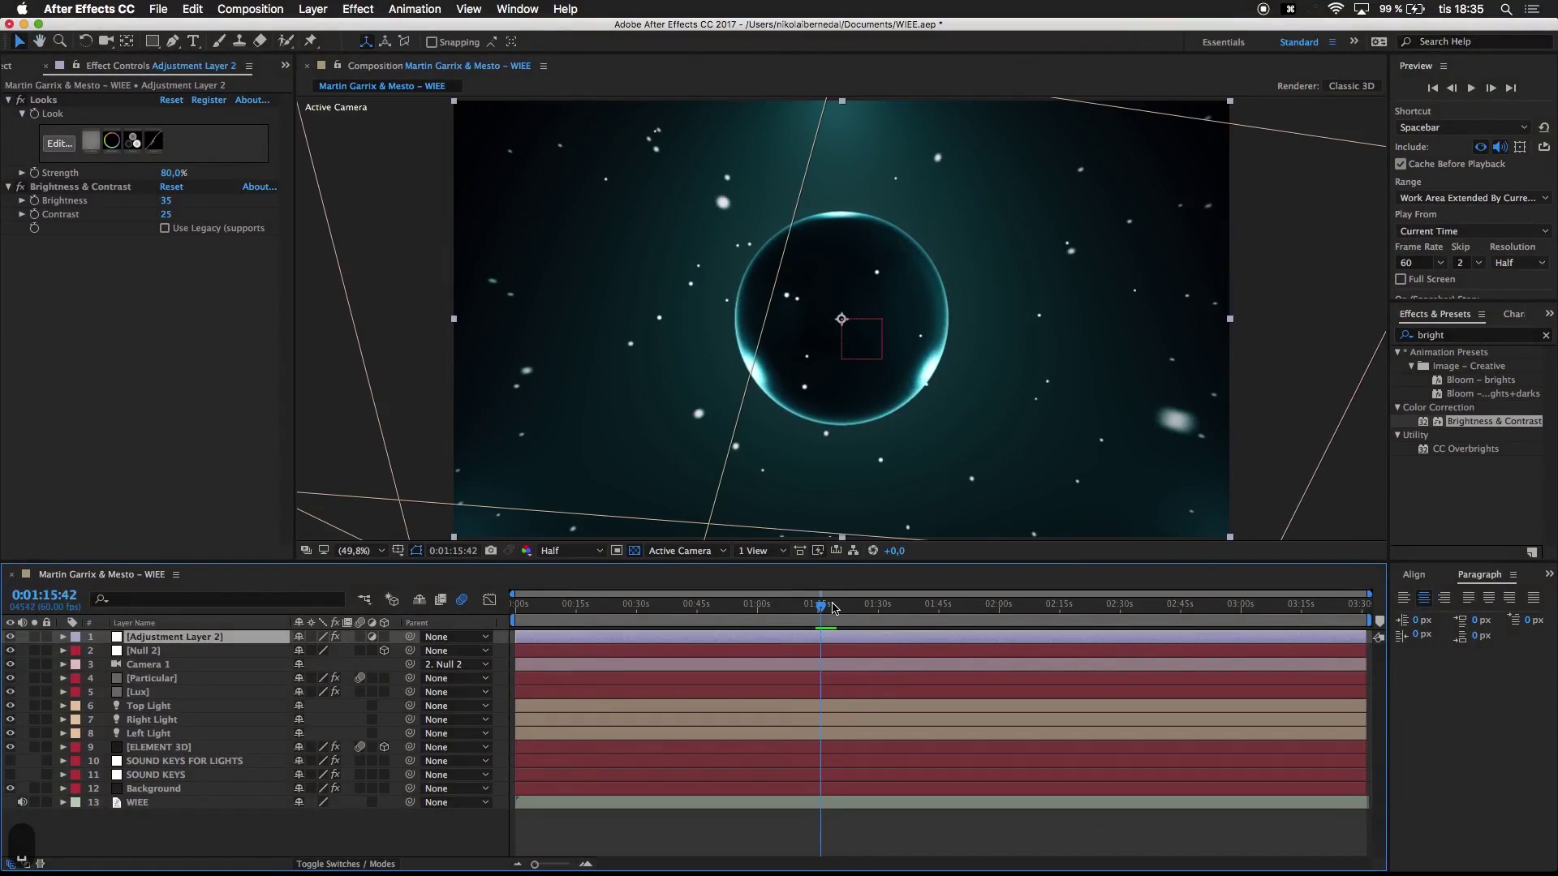
key(space)
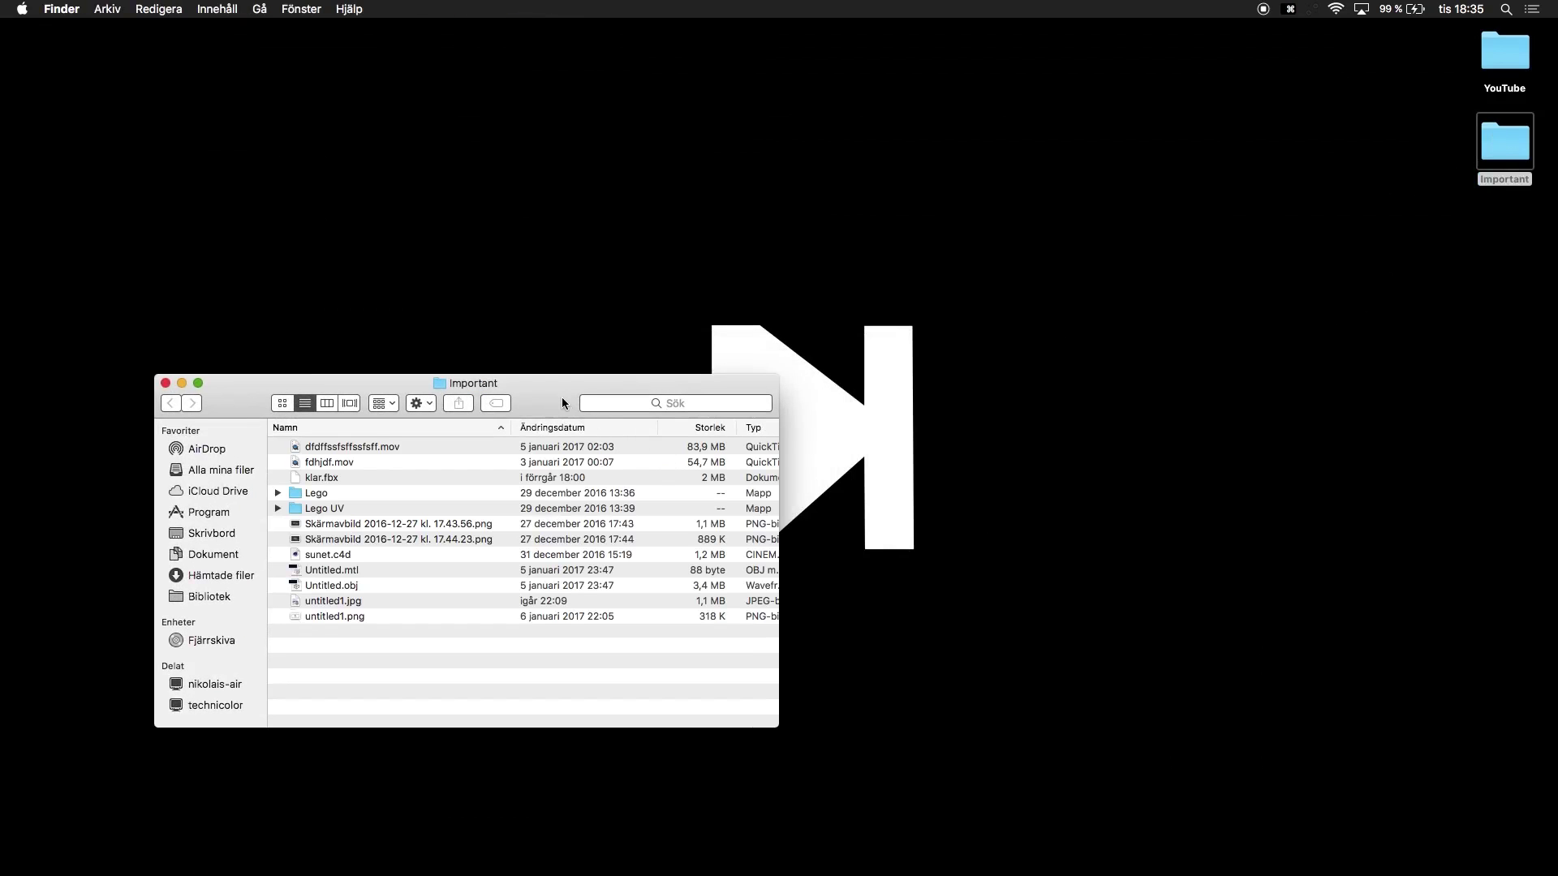
Step: Move the Important window and Quick Look the videos dfdffssfsffssfsff.mov and fdhjdf.mov
drag(561, 403, 786, 160)
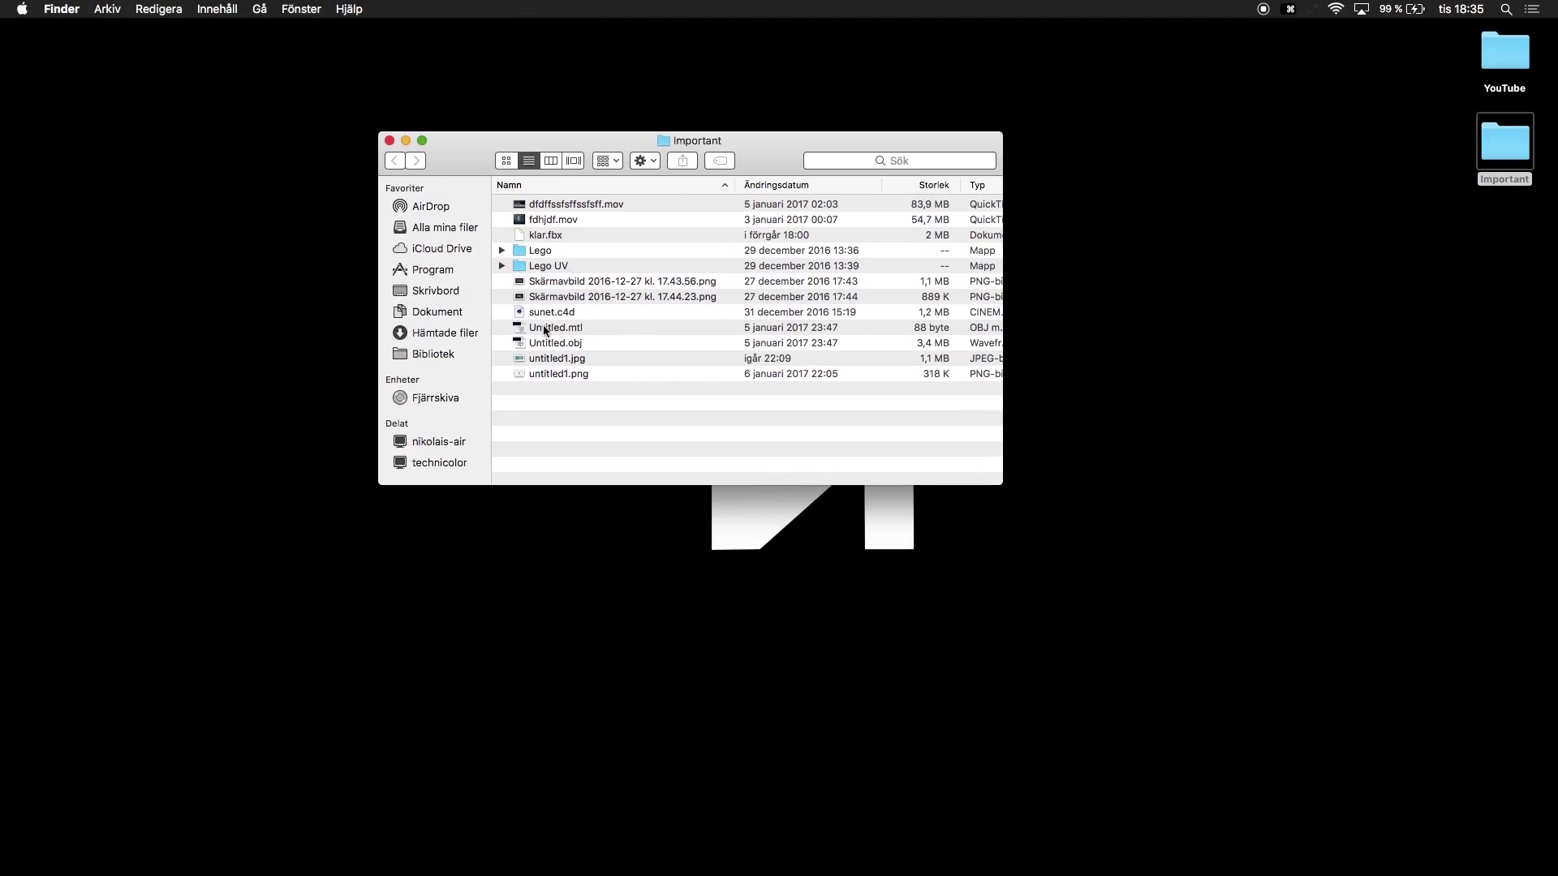
click(539, 209)
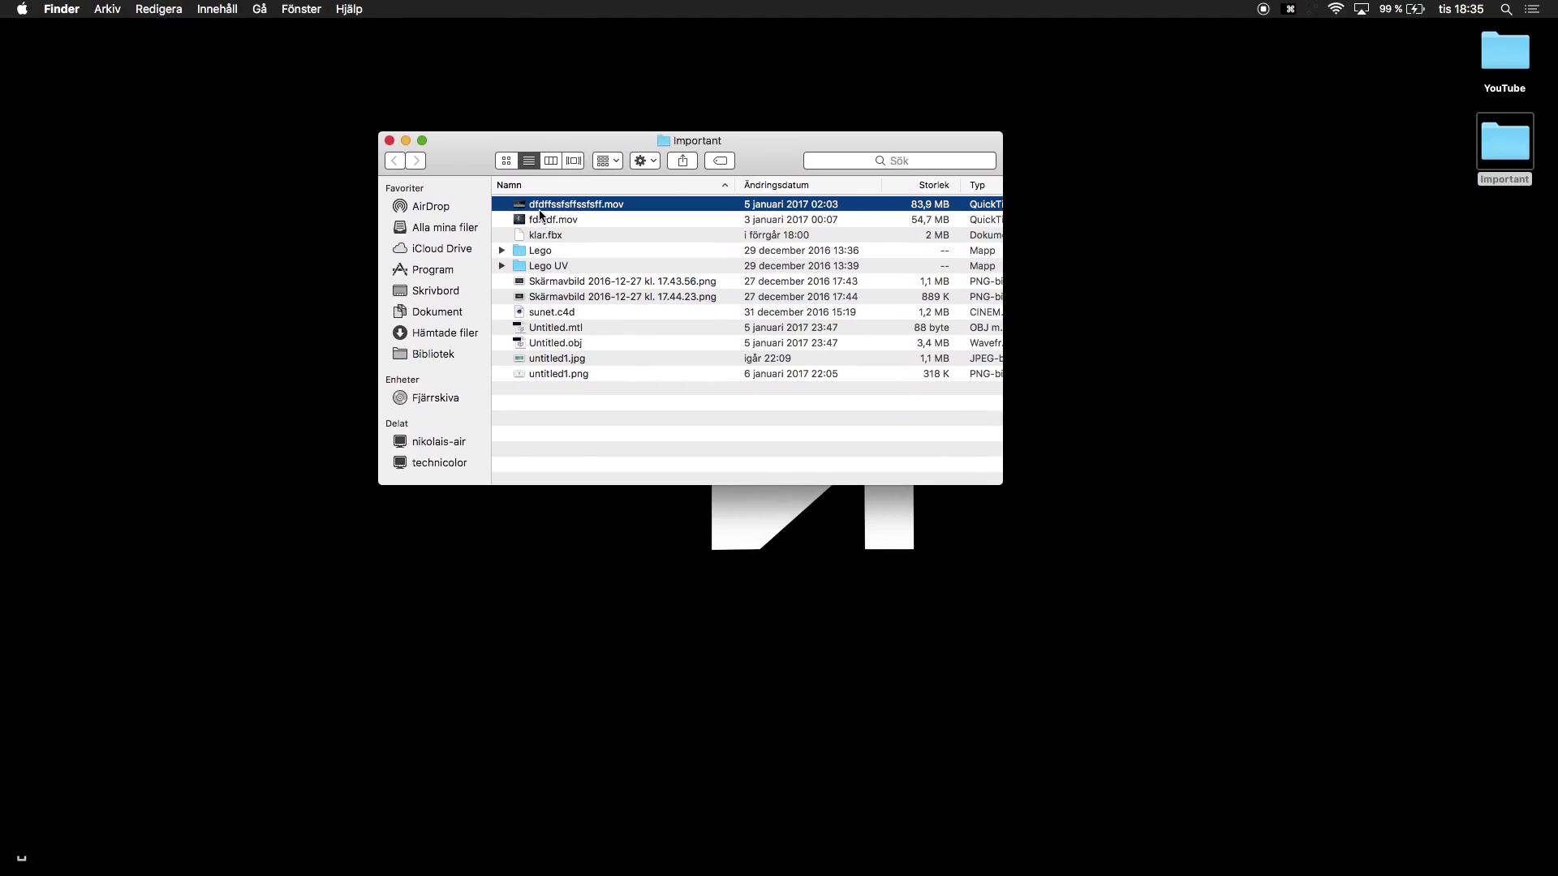
key(space)
key(space)
click(537, 221)
Step: Quick Look fdhjdf.mov and the untitled1.jpg image, then close the Important folder window
key(space)
key(space)
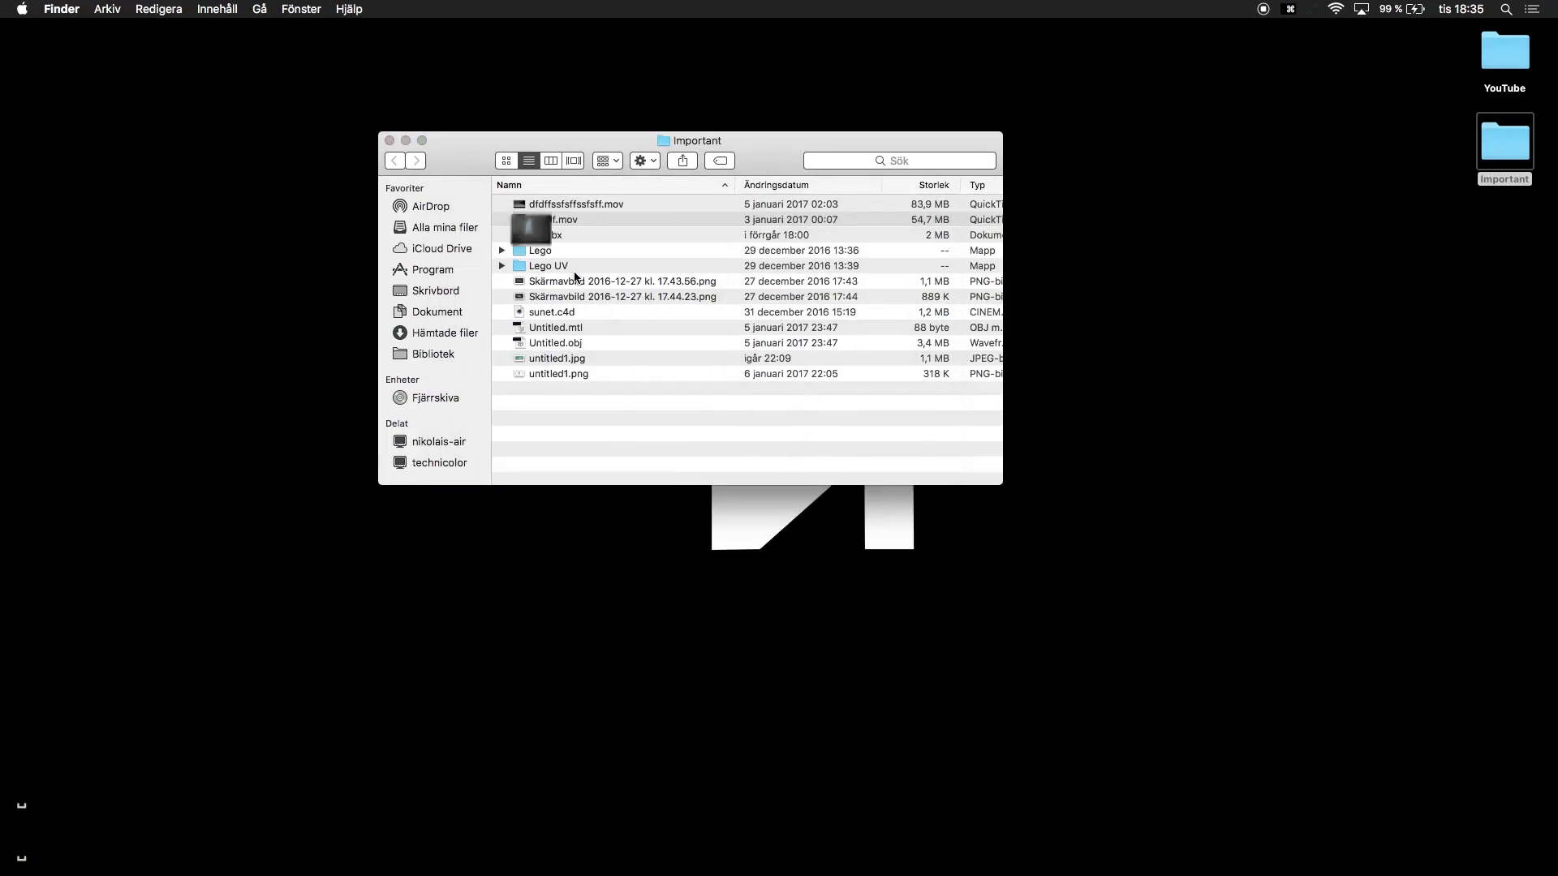
click(556, 375)
click(557, 360)
key(space)
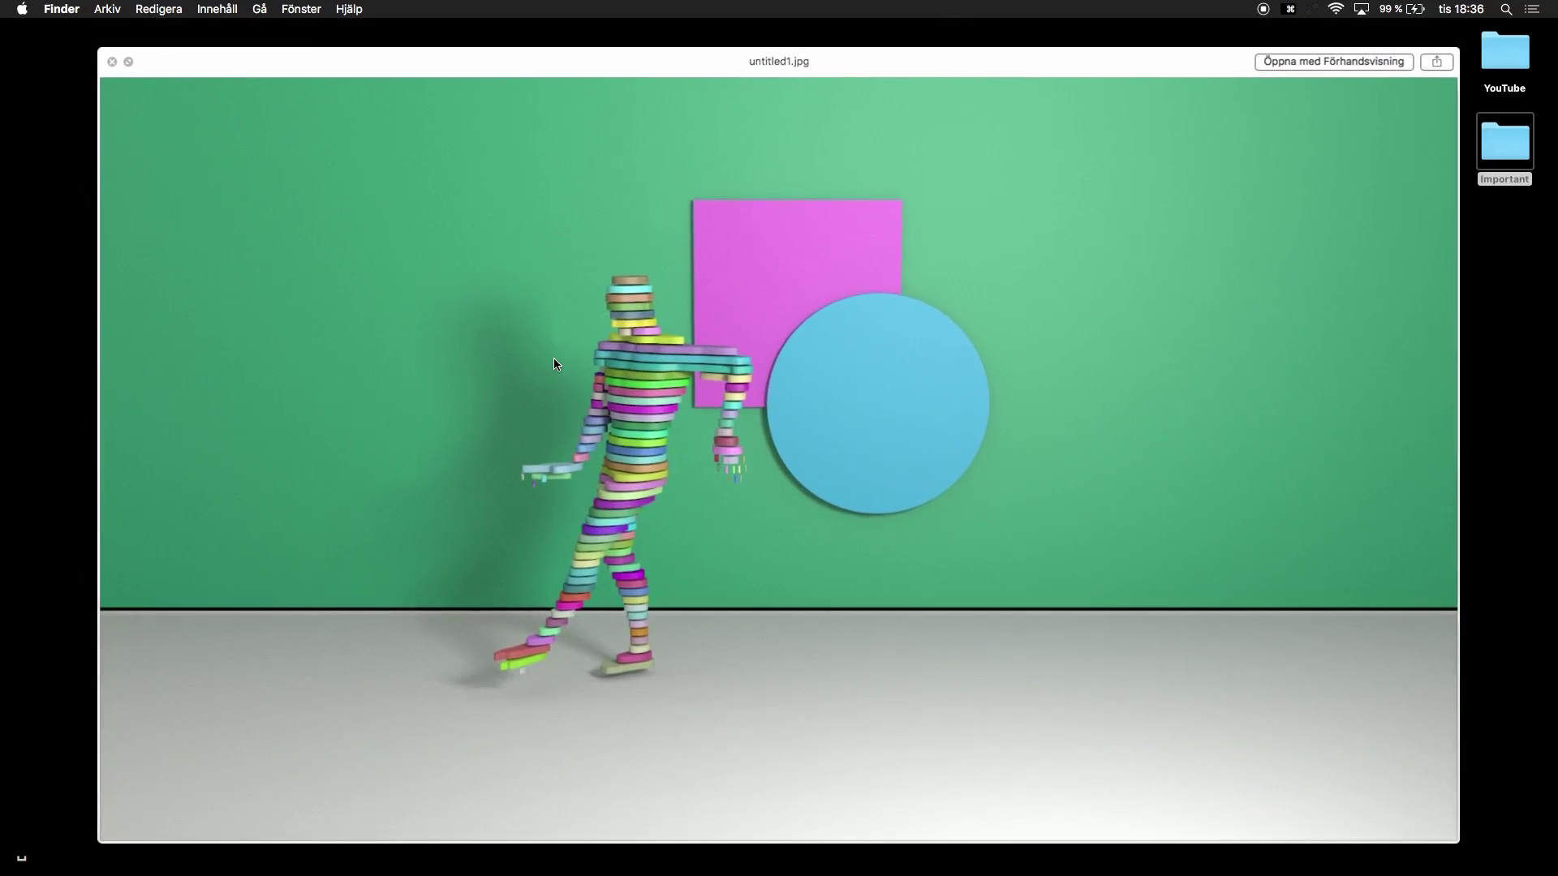
key(space)
click(568, 422)
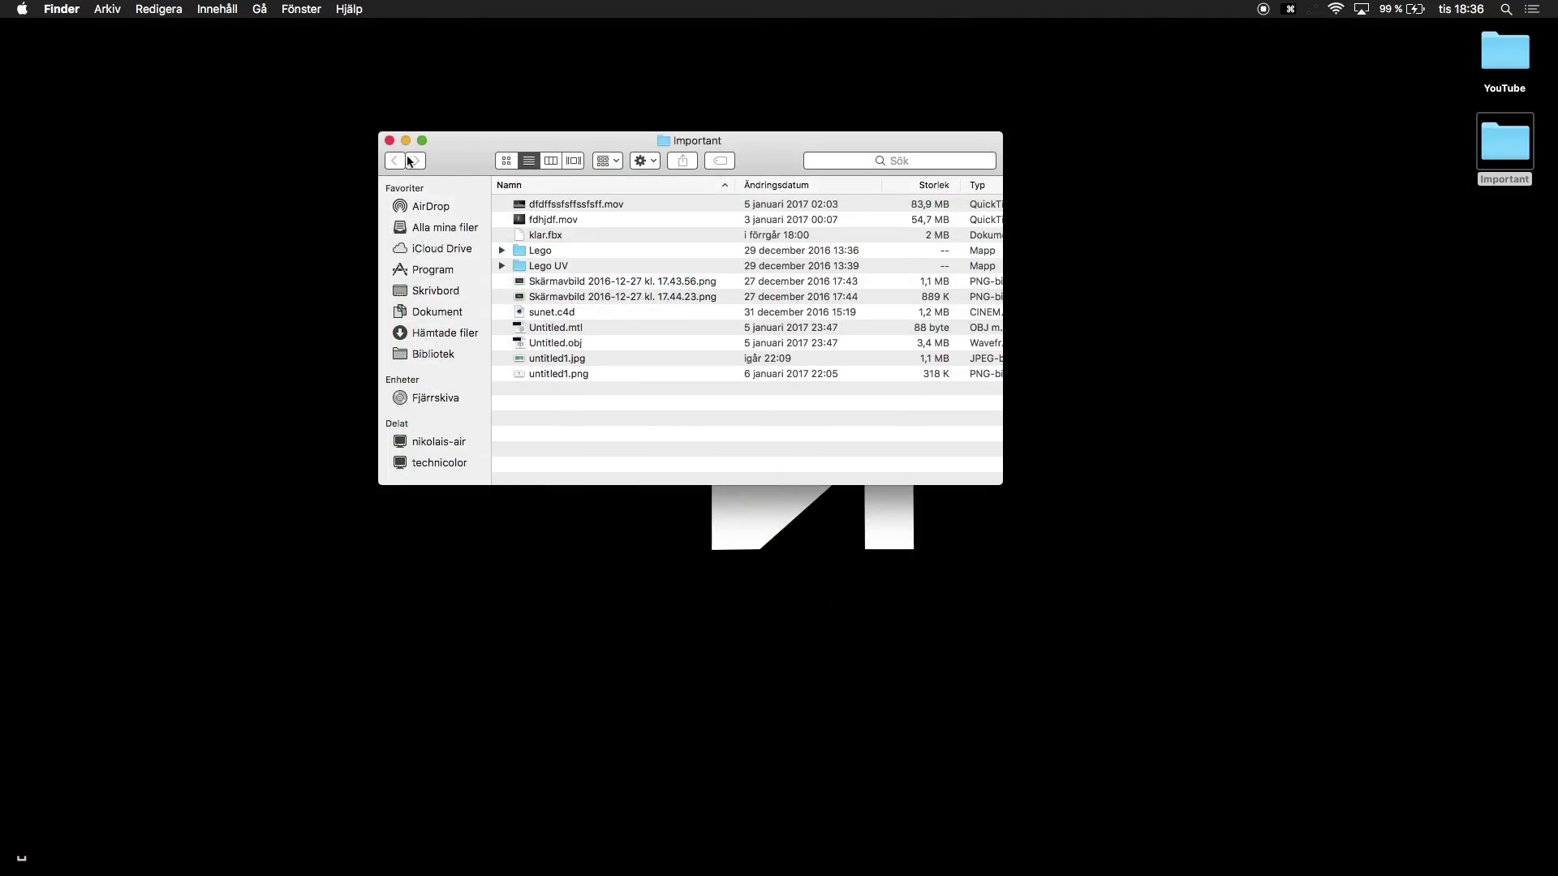